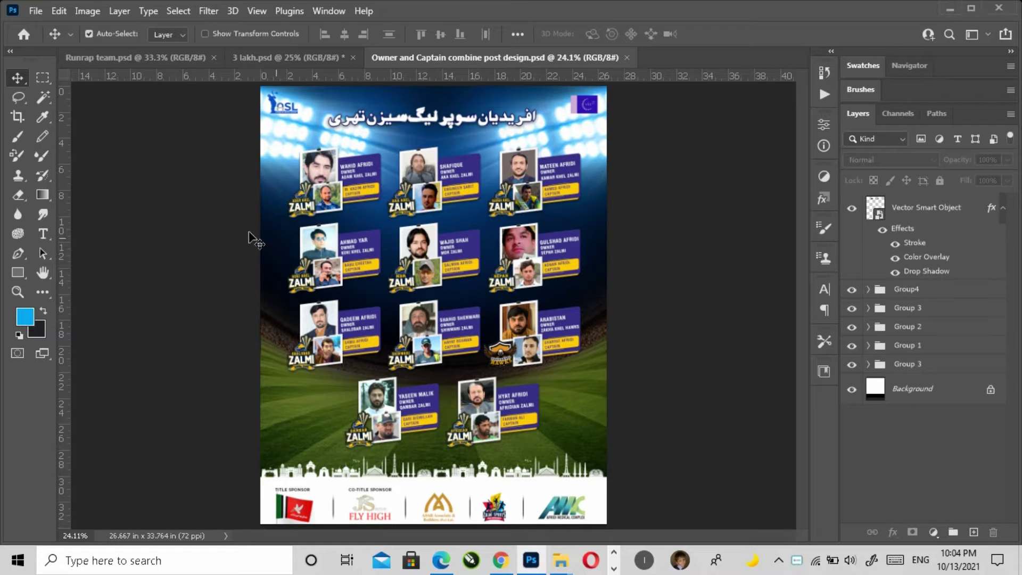
{"action": "key", "text": "z"}
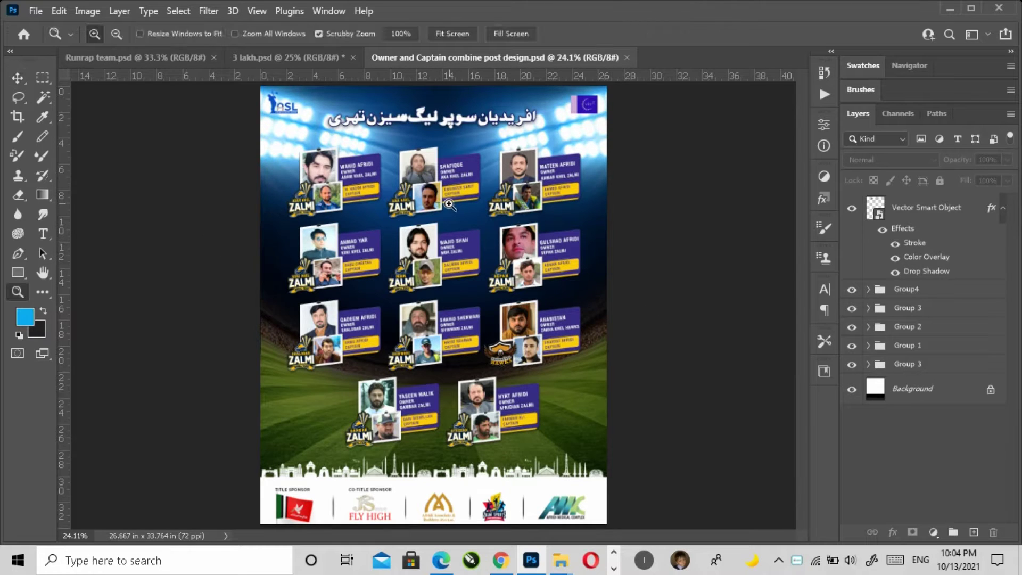
{"action": "left_click", "coordinate": [449, 204]}
{"action": "left_click", "coordinate": [449, 204]}
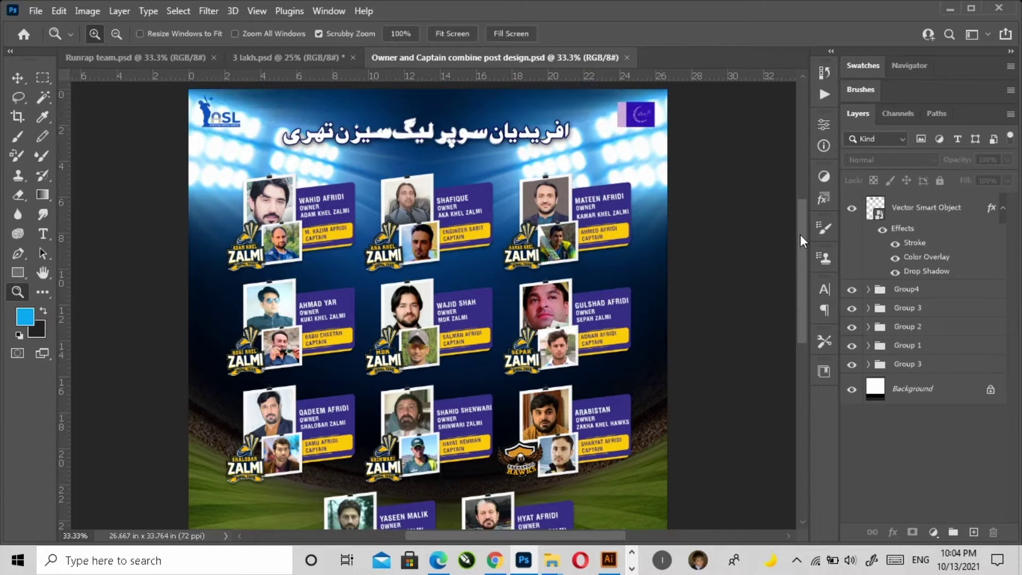
{"action": "left_click", "coordinate": [462, 235]}
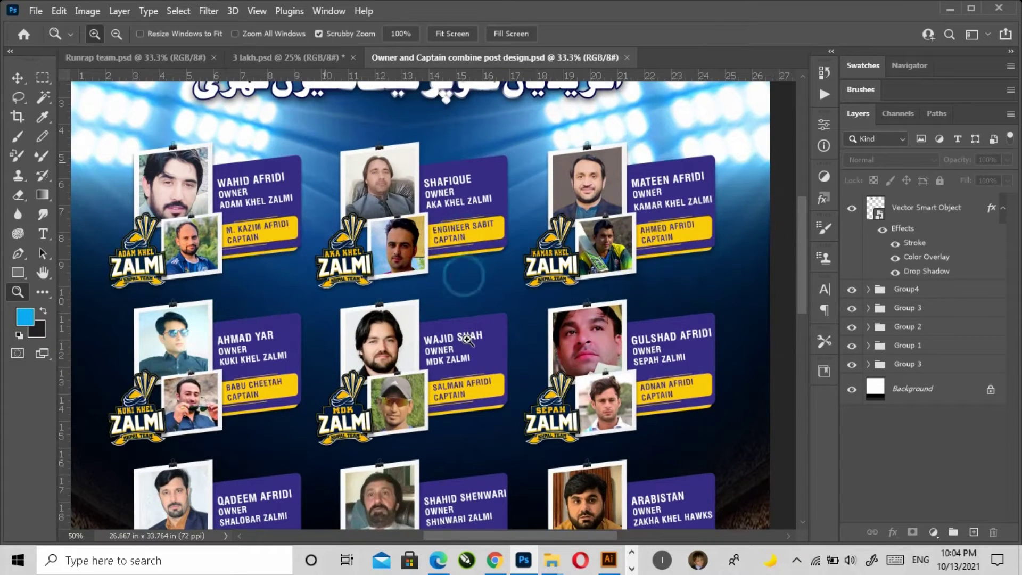
{"action": "left_click", "coordinate": [464, 275]}
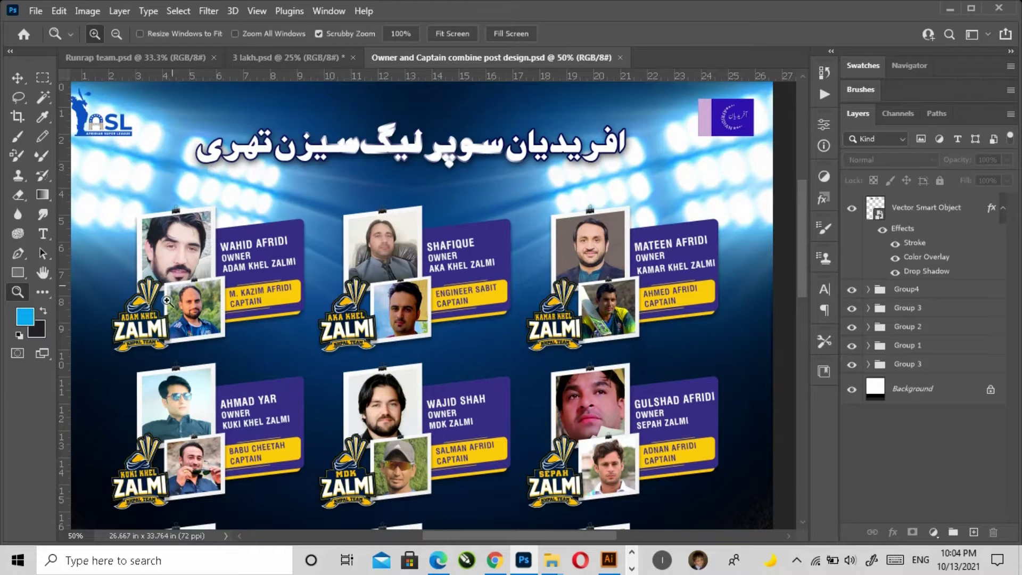
{"action": "left_click", "coordinate": [229, 302]}
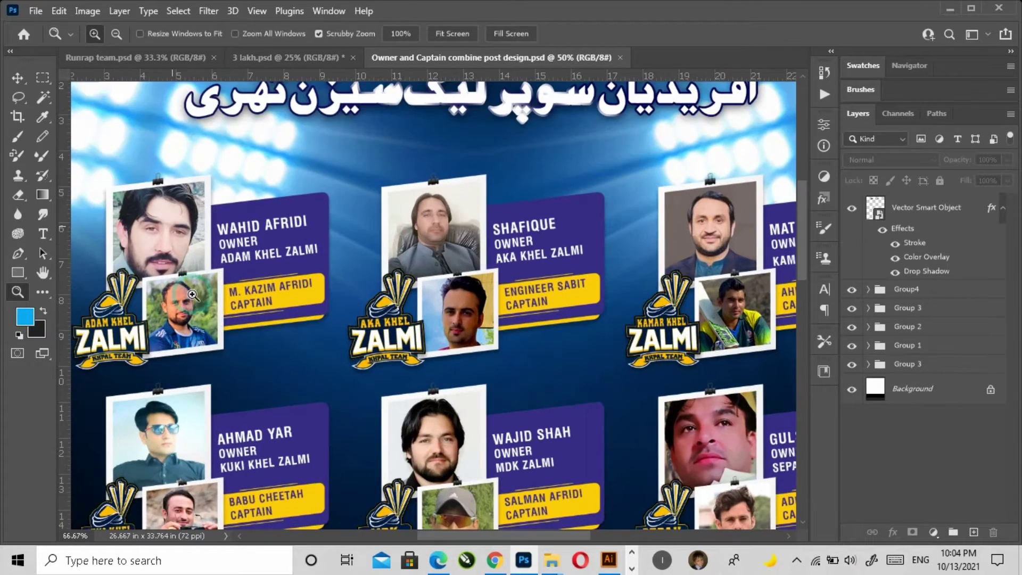
{"action": "left_click", "coordinate": [194, 280]}
{"action": "left_click_drag", "start_coordinate": [195, 278], "coordinate": [435, 312]}
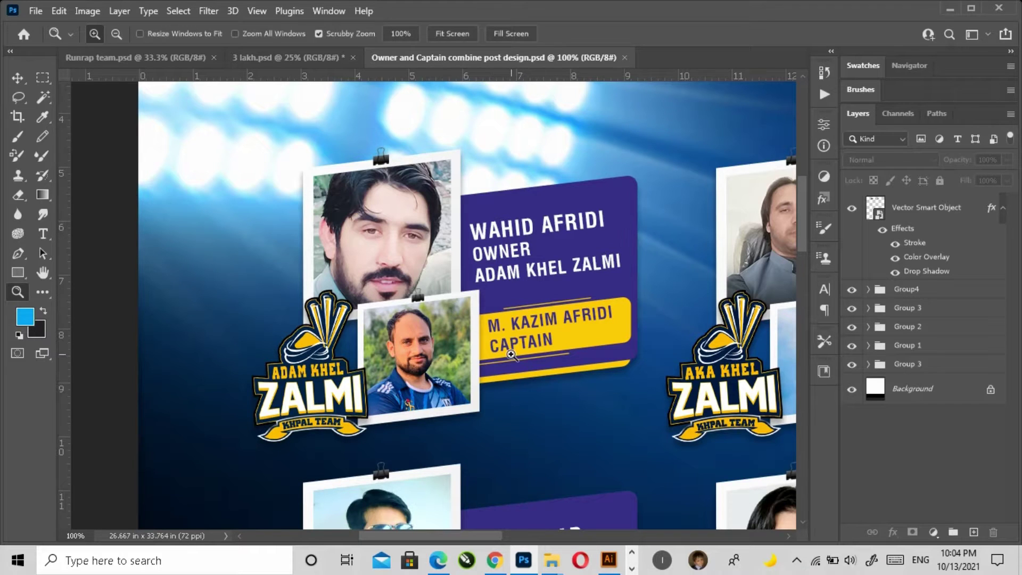
{"action": "left_click", "coordinate": [17, 78]}
{"action": "left_click", "coordinate": [376, 241]}
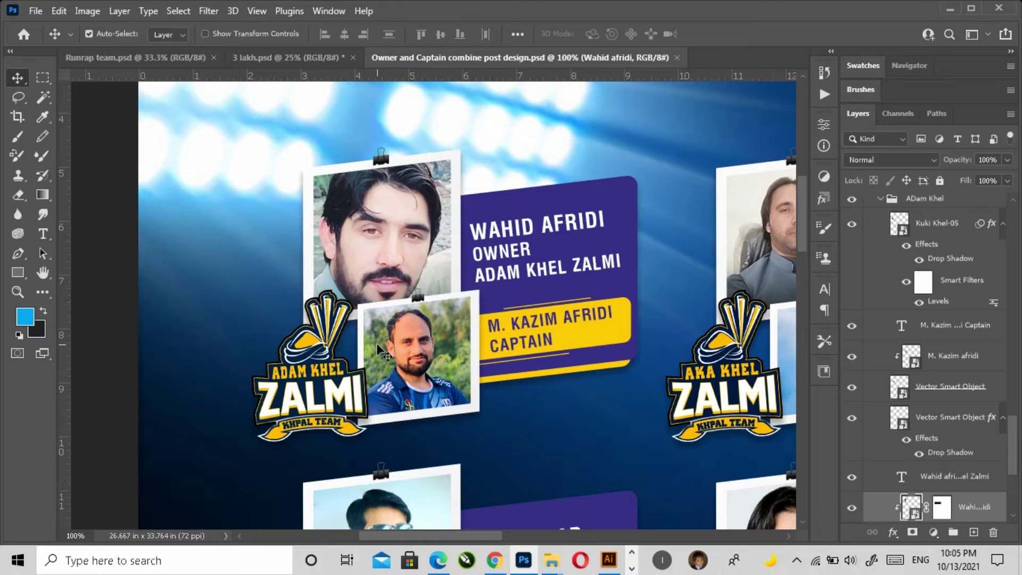
{"action": "key", "text": "z"}
{"action": "left_click", "coordinate": [466, 34]}
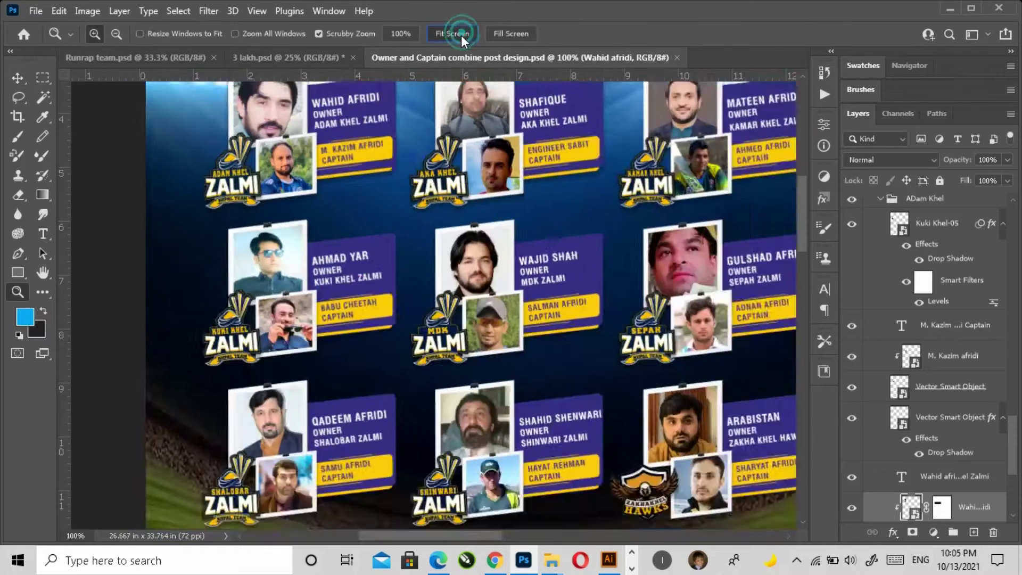
{"action": "left_click", "coordinate": [462, 257]}
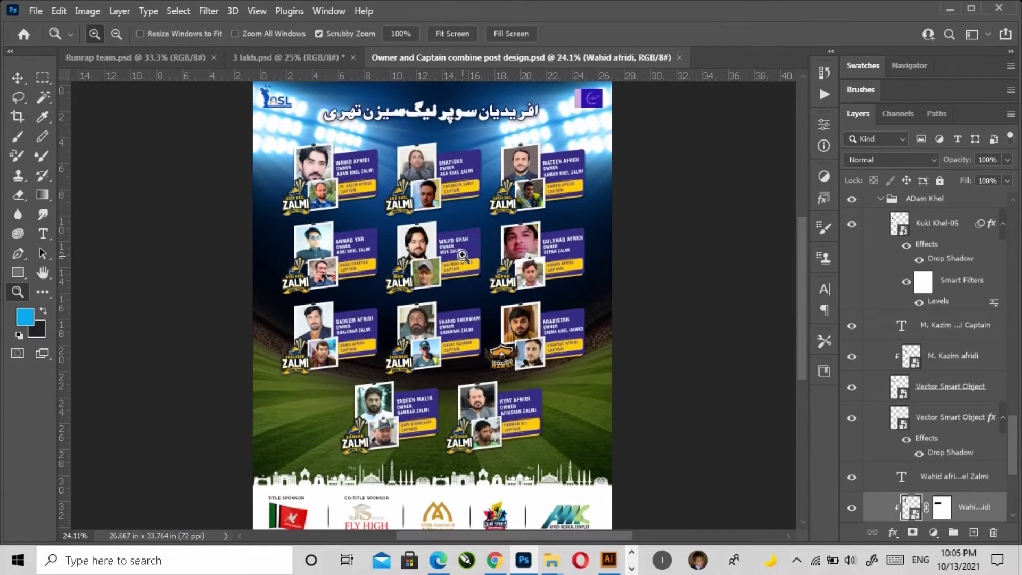
{"action": "left_click", "coordinate": [441, 189]}
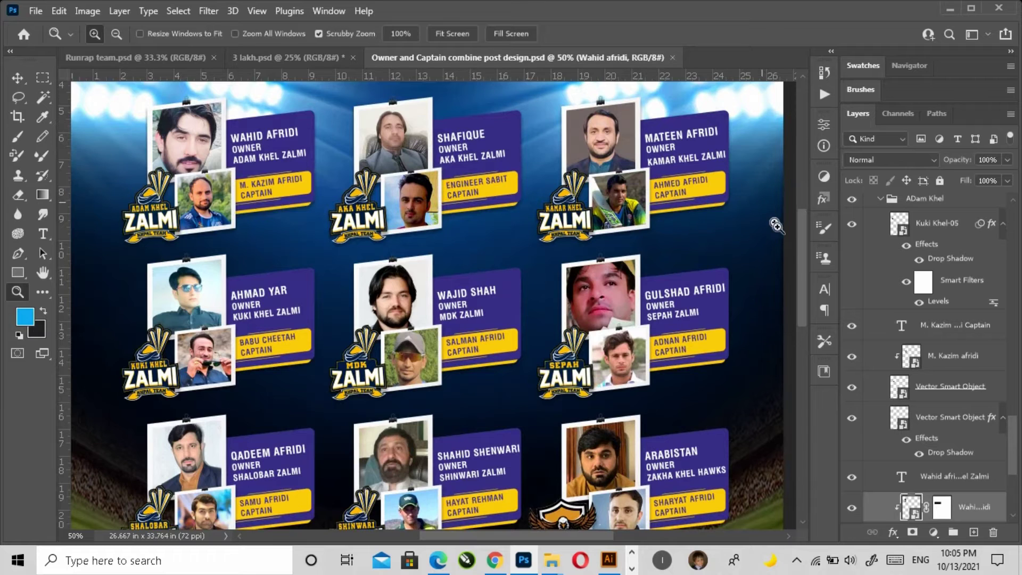
{"action": "left_click_drag", "start_coordinate": [806, 264], "coordinate": [800, 230]}
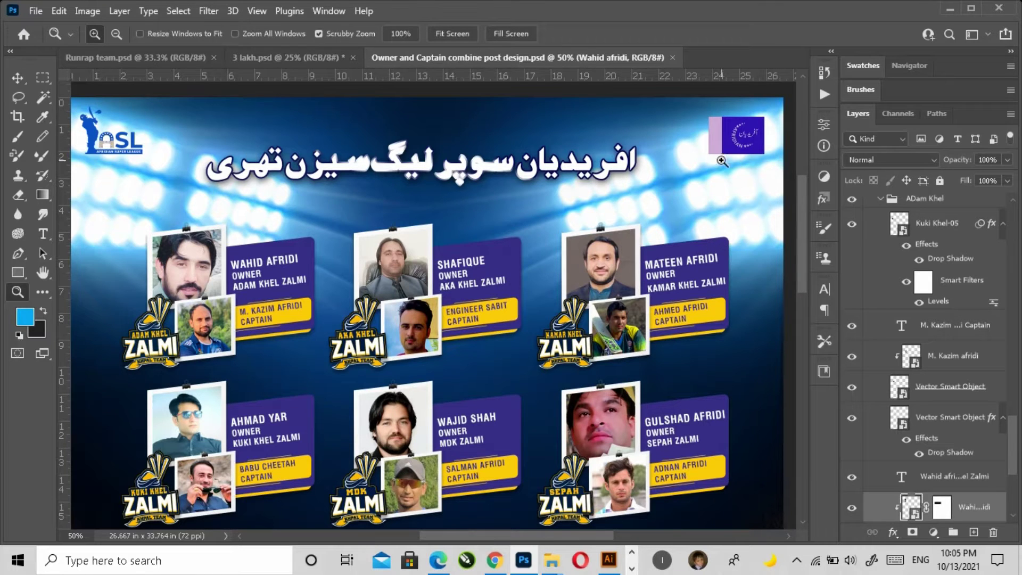
{"action": "scroll", "coordinate": [683, 314], "scroll_direction": "down", "scroll_amount": 3}
{"action": "scroll", "coordinate": [666, 362], "scroll_direction": "down", "scroll_amount": 5}
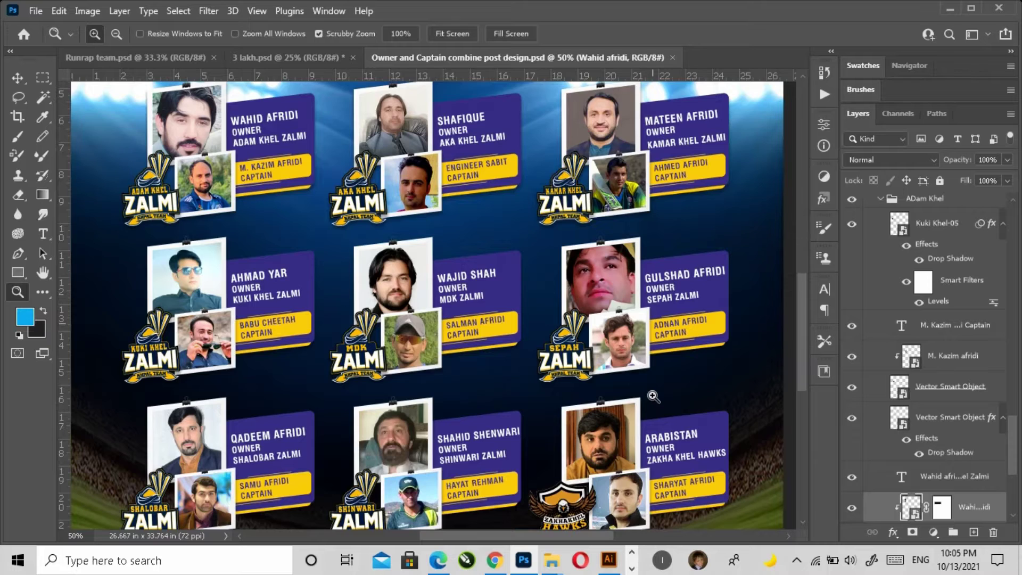
{"action": "scroll", "coordinate": [654, 397], "scroll_direction": "down", "scroll_amount": 10}
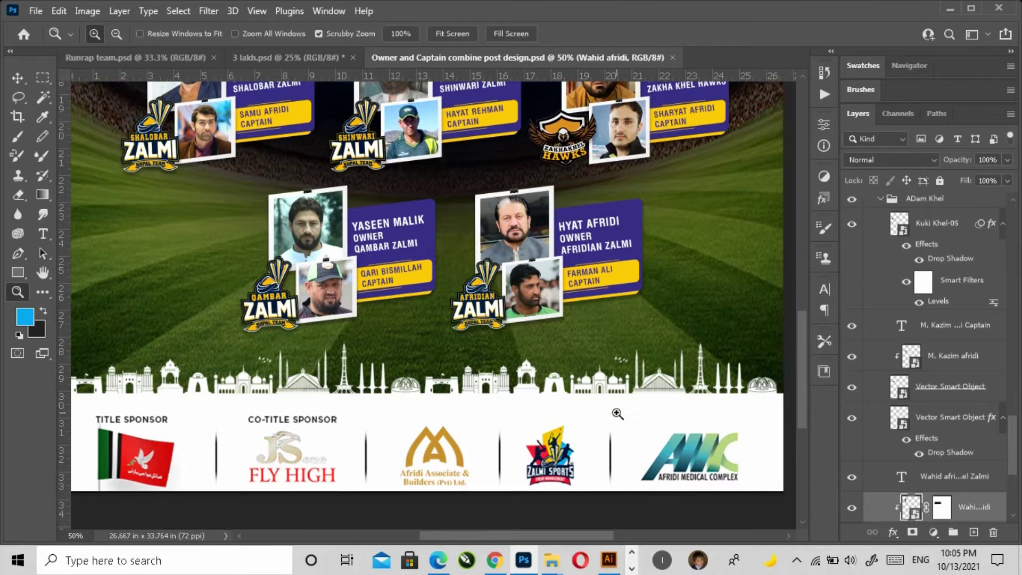
{"action": "left_click", "coordinate": [458, 34]}
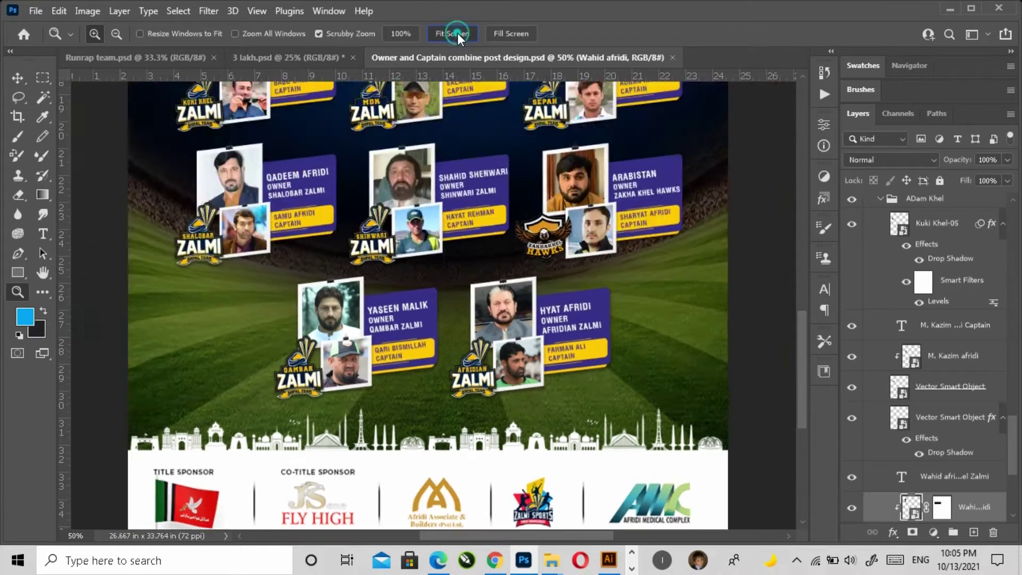
{"action": "left_click", "coordinate": [18, 77]}
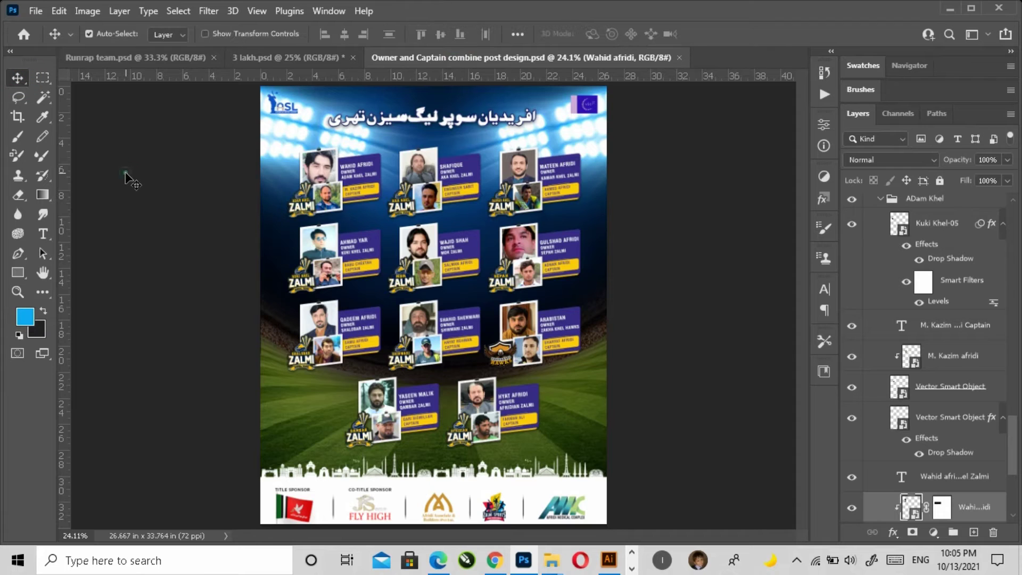
{"action": "left_click", "coordinate": [129, 179]}
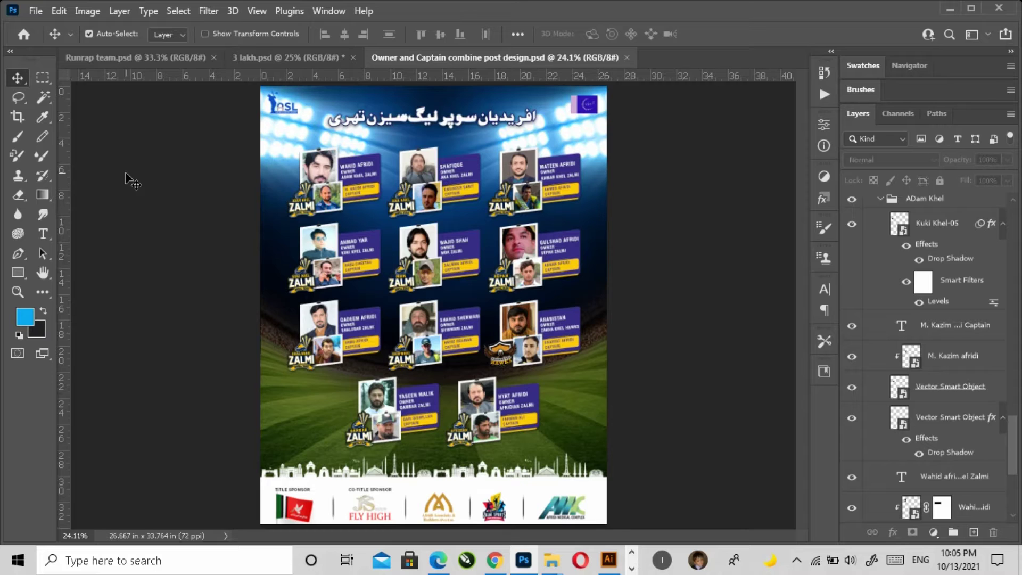
Step: Delete player-card groups Group4 through Group 1 and bring up the 3 lakh.psd poster
{"action": "left_click", "coordinate": [130, 235]}
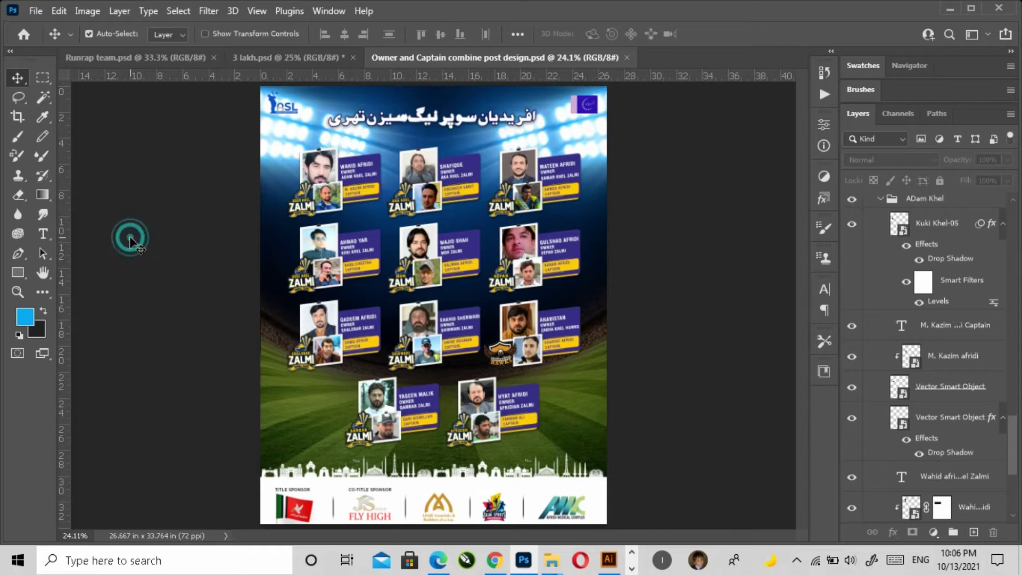
{"action": "left_click", "coordinate": [880, 199]}
{"action": "scroll", "coordinate": [909, 362], "scroll_direction": "up", "scroll_amount": 5}
{"action": "scroll", "coordinate": [909, 367], "scroll_direction": "up", "scroll_amount": 5}
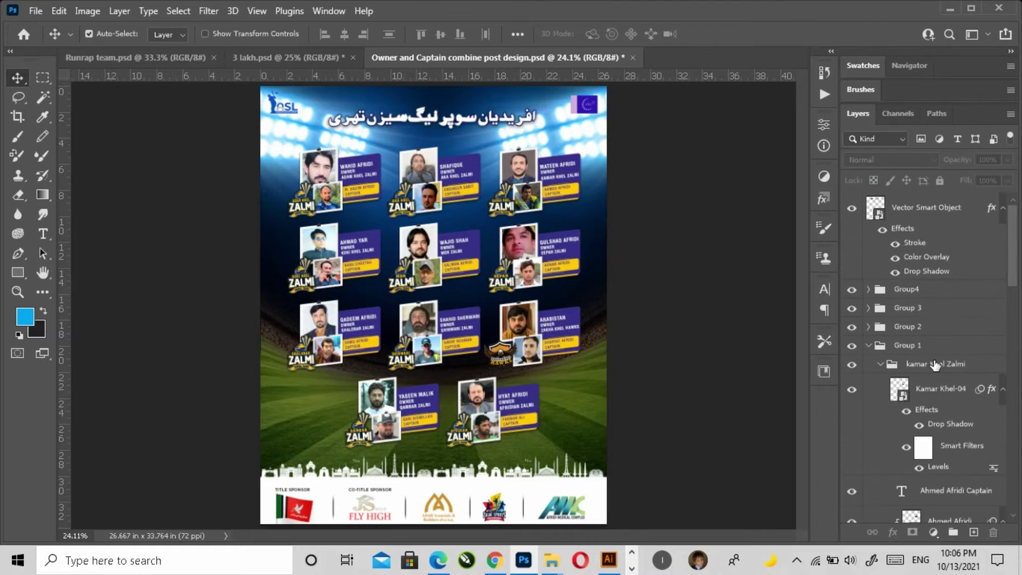
{"action": "left_click", "coordinate": [869, 345]}
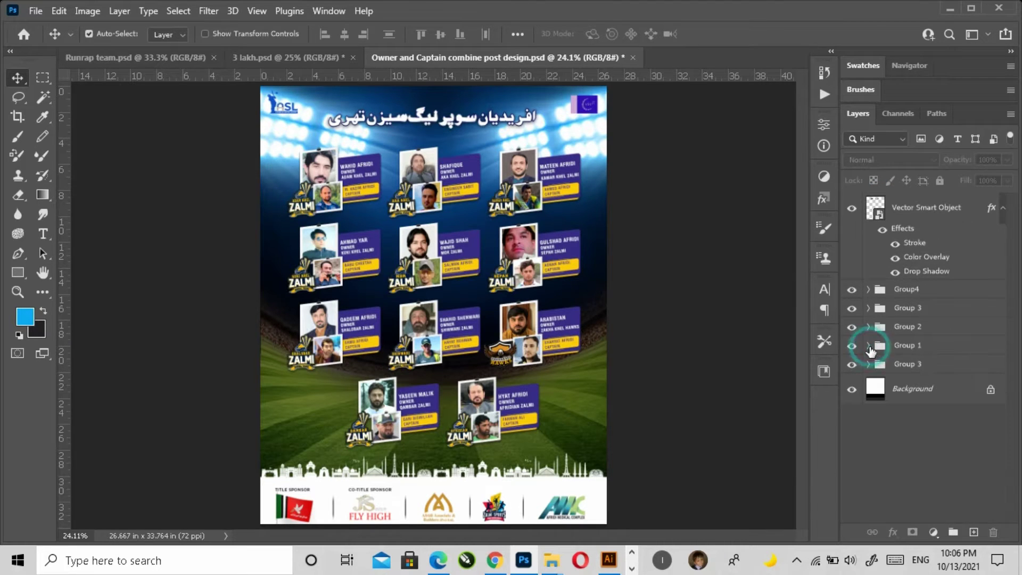
{"action": "left_click", "coordinate": [907, 345]}
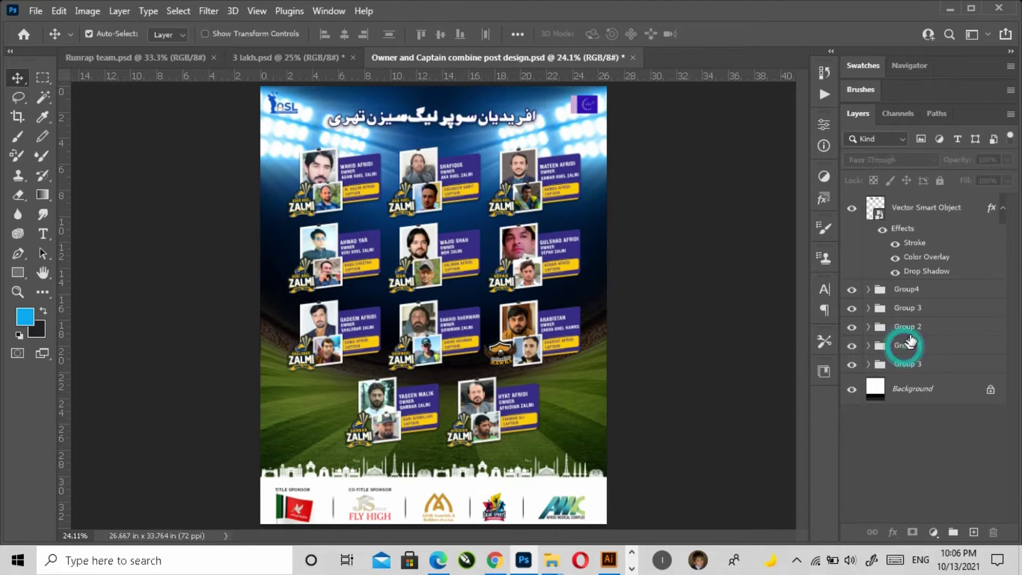
{"action": "left_click", "coordinate": [909, 291], "text": "shift"}
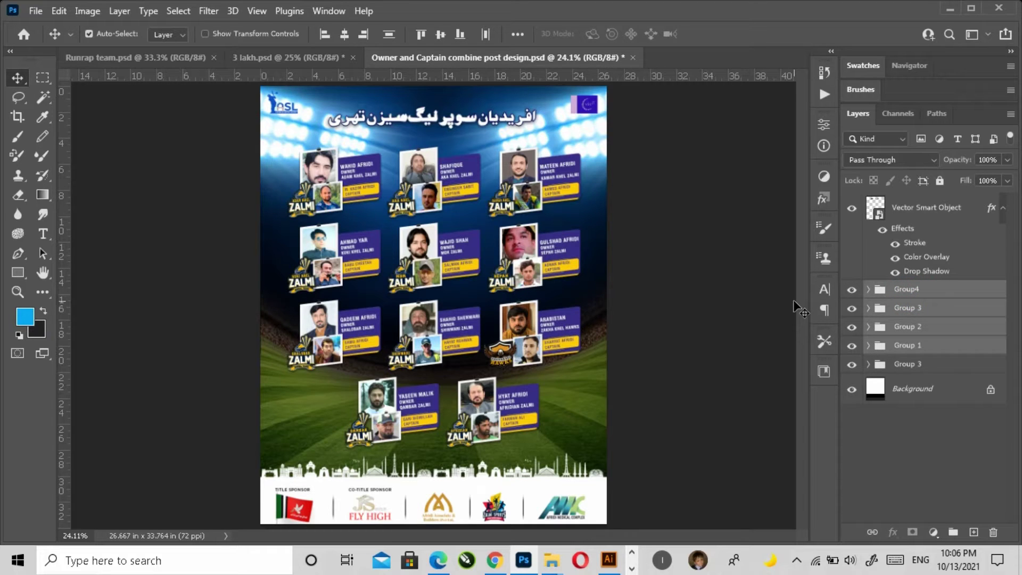
{"action": "key", "text": "Delete"}
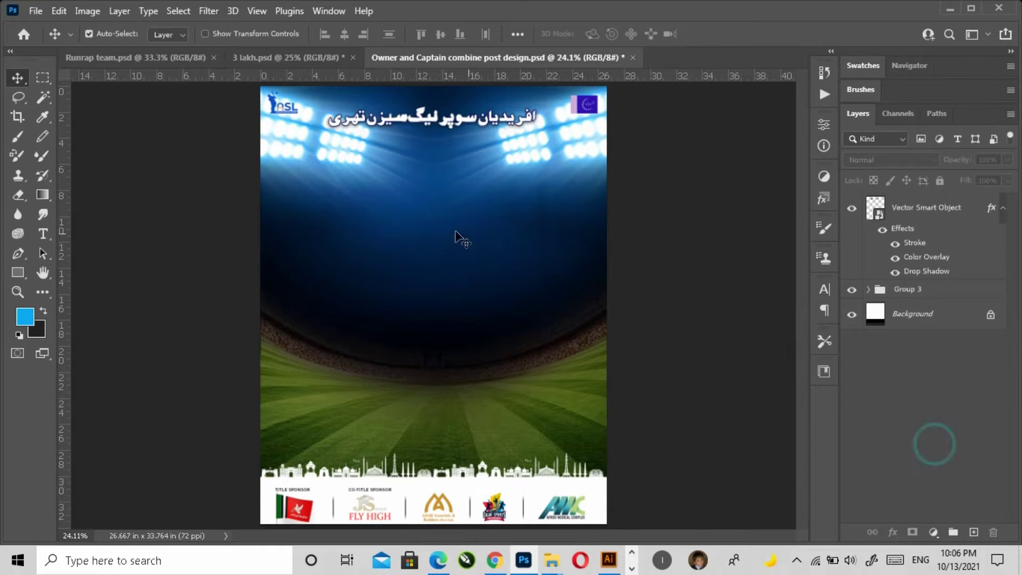
{"action": "left_click", "coordinate": [277, 57]}
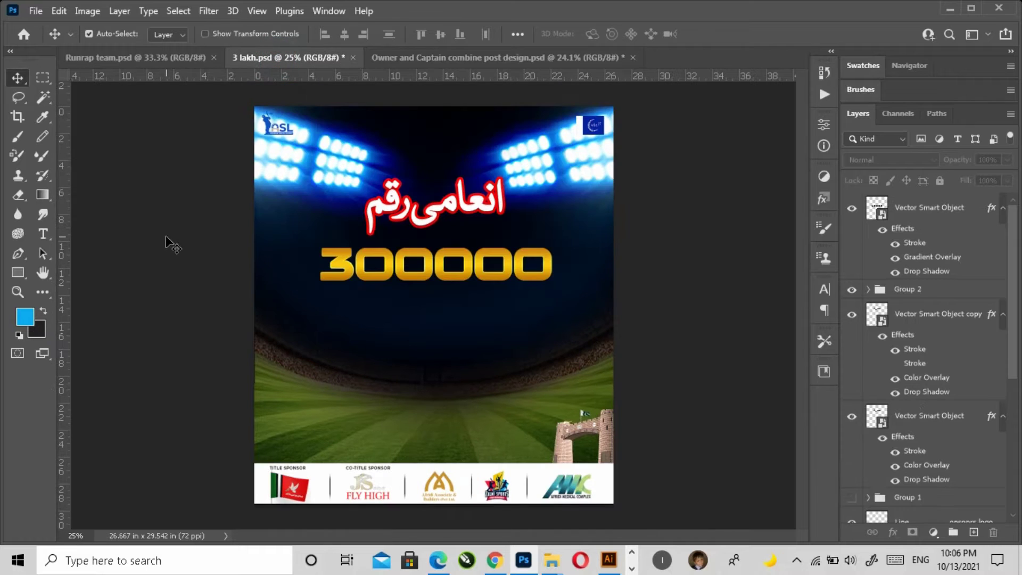
Step: Zoom in around the bowler and players in the Runrap team.psd design
{"action": "left_click", "coordinate": [169, 56]}
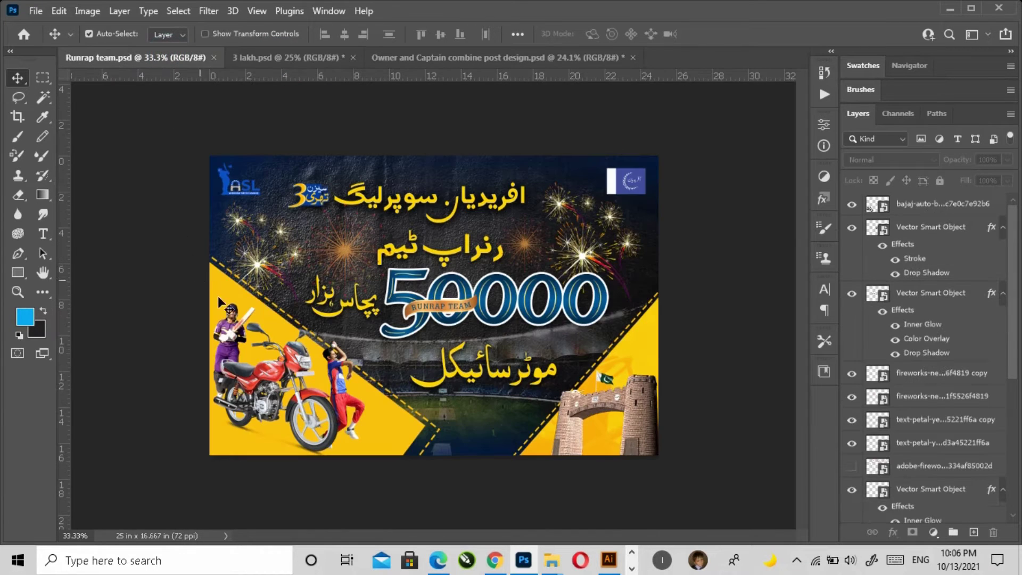
{"action": "left_click", "coordinate": [681, 330]}
{"action": "left_click", "coordinate": [341, 380]}
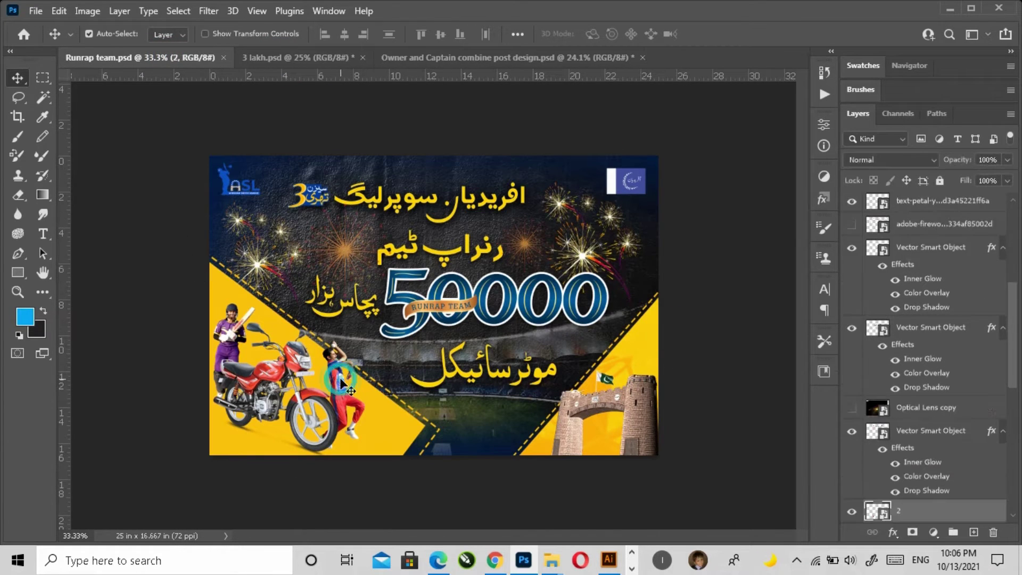
{"action": "key", "text": "z"}
{"action": "left_click", "coordinate": [343, 379]}
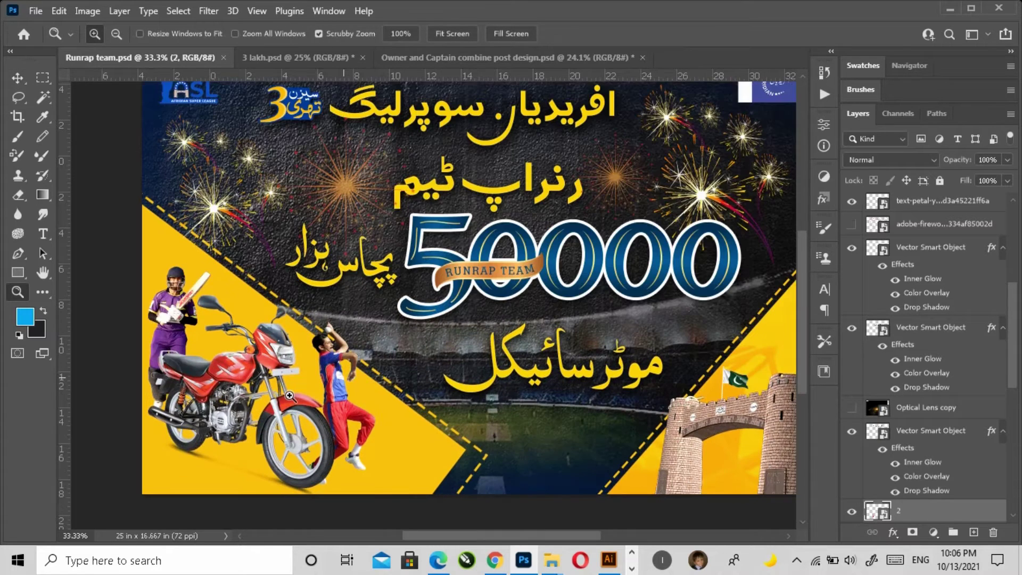
{"action": "left_click", "coordinate": [290, 396]}
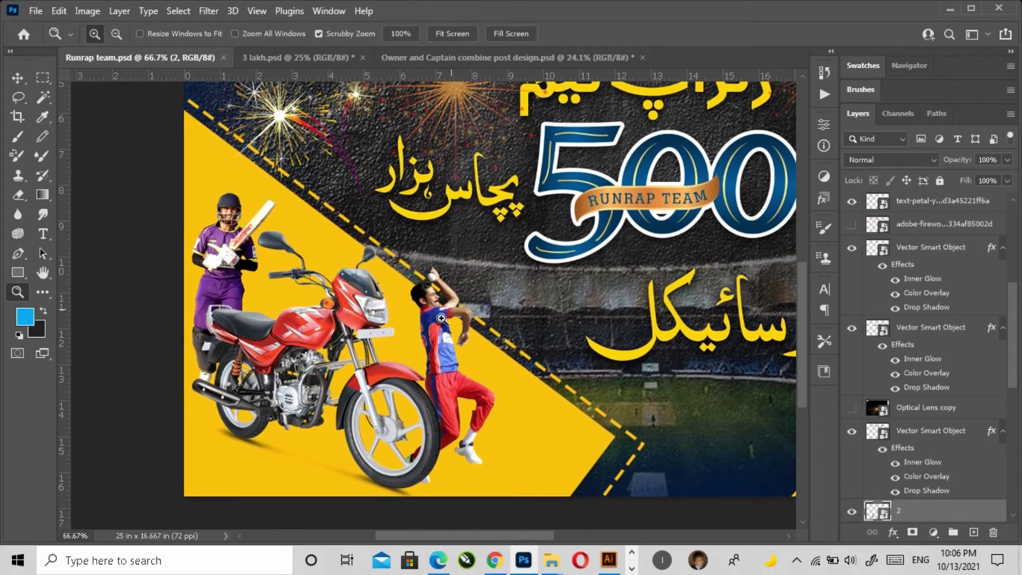
{"action": "left_click", "coordinate": [18, 77]}
{"action": "left_click", "coordinate": [77, 181]}
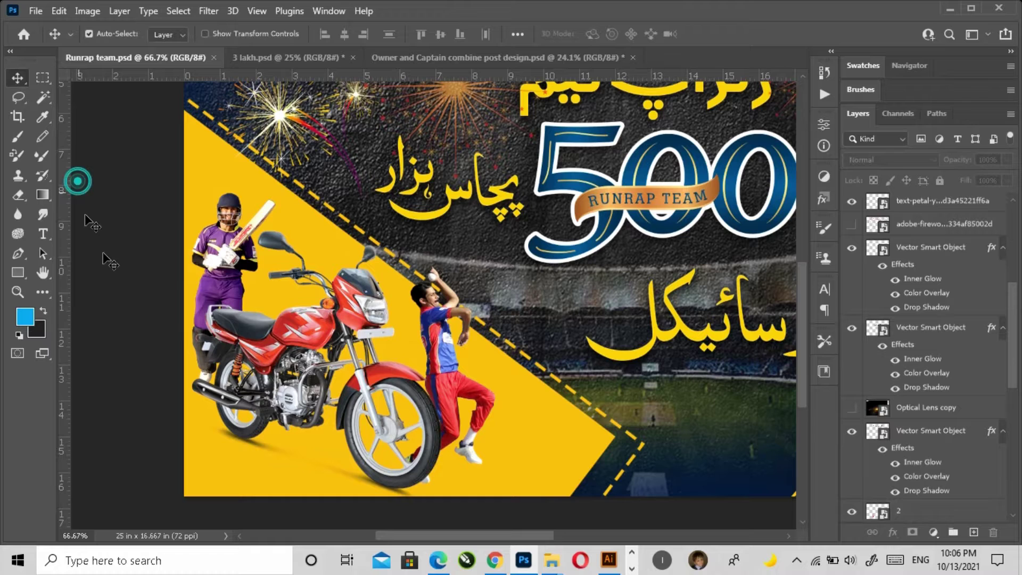
Step: Bring bowler layer 2 into the poster and set him down-left on the pitch
{"action": "left_click", "coordinate": [222, 281]}
{"action": "scroll", "coordinate": [846, 486], "scroll_direction": "down", "scroll_amount": 1}
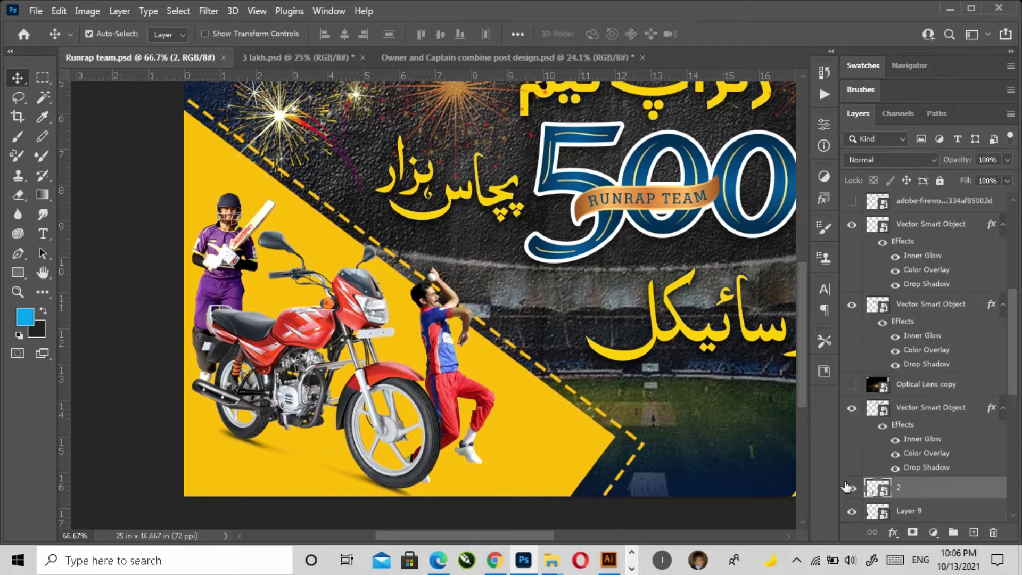
{"action": "mouse_move", "coordinate": [899, 488]}
{"action": "left_mouse_down"}
{"action": "mouse_move", "coordinate": [444, 56]}
{"action": "mouse_move", "coordinate": [424, 266]}
{"action": "left_mouse_up"}
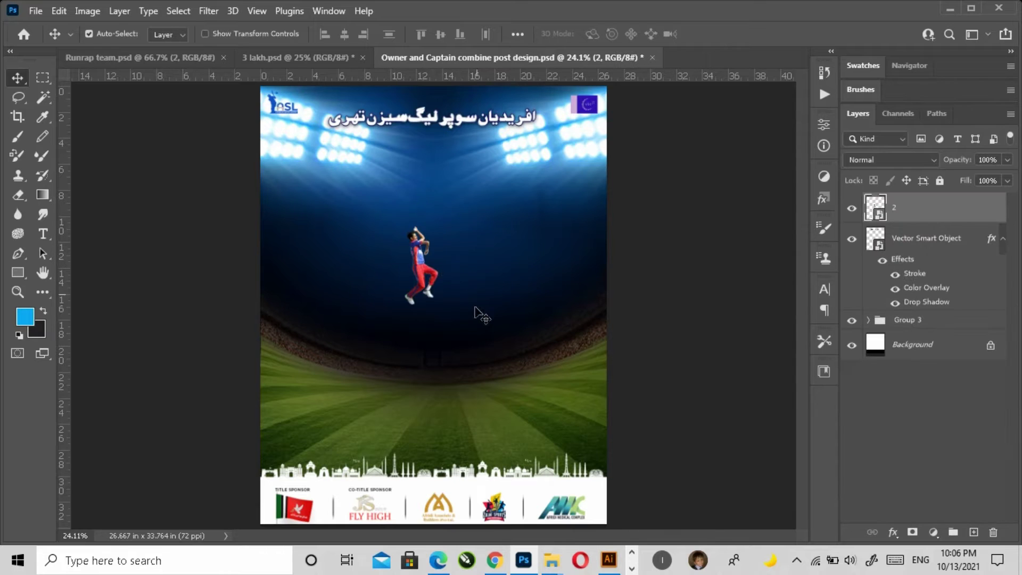
{"action": "left_click_drag", "start_coordinate": [476, 309], "coordinate": [338, 382]}
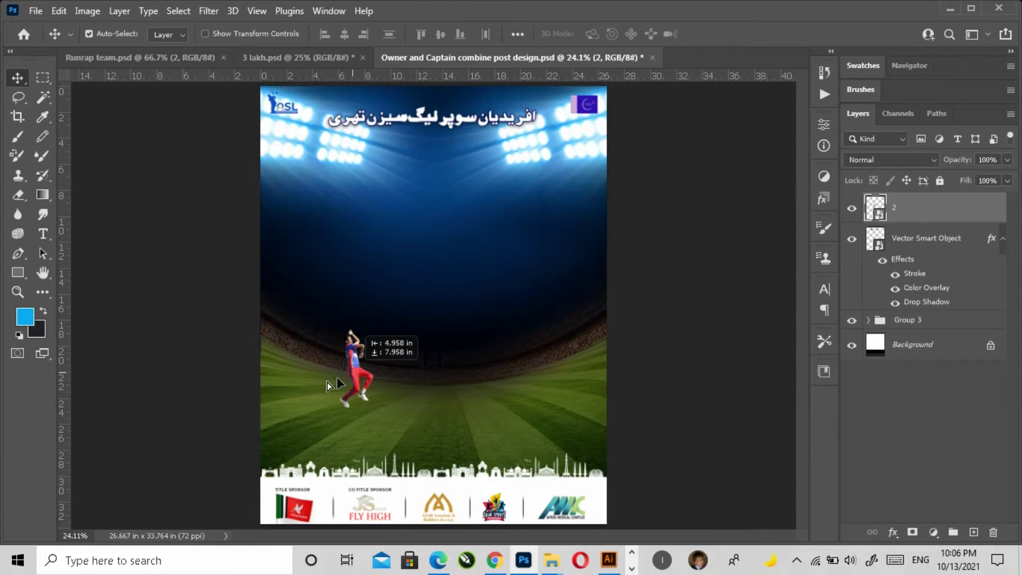
Step: Bring the batsman into the poster on the right side and shift the bowler to the left
{"action": "left_click", "coordinate": [180, 57]}
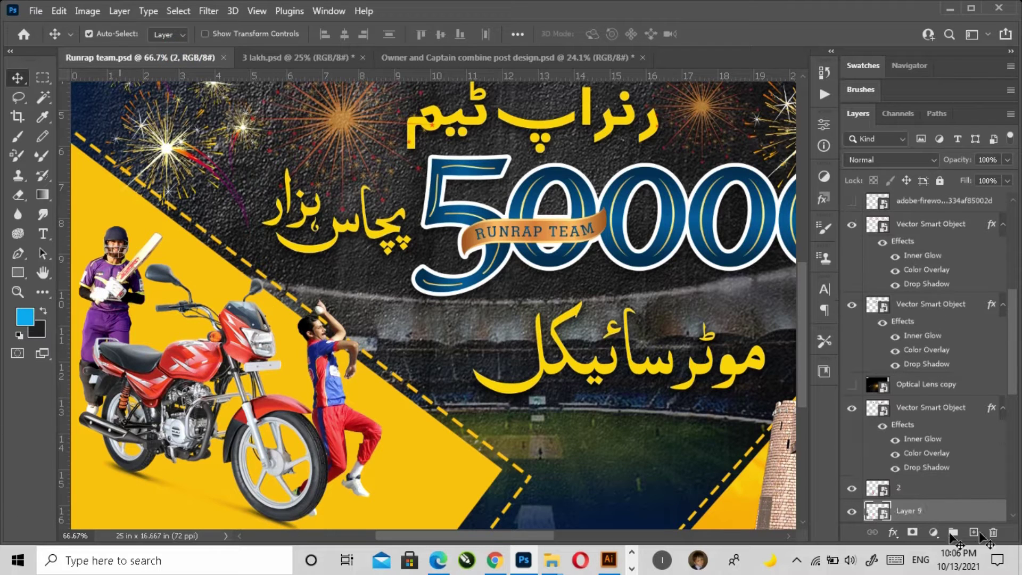
{"action": "mouse_move", "coordinate": [879, 510]}
{"action": "left_mouse_down"}
{"action": "mouse_move", "coordinate": [479, 66]}
{"action": "mouse_move", "coordinate": [506, 382]}
{"action": "left_mouse_up"}
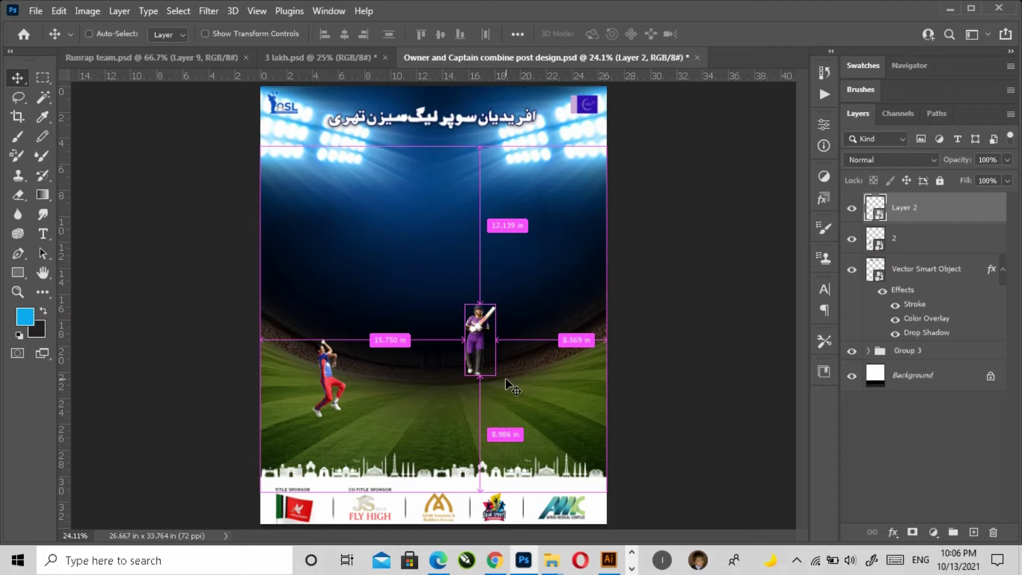
{"action": "key", "text": "ctrl+t"}
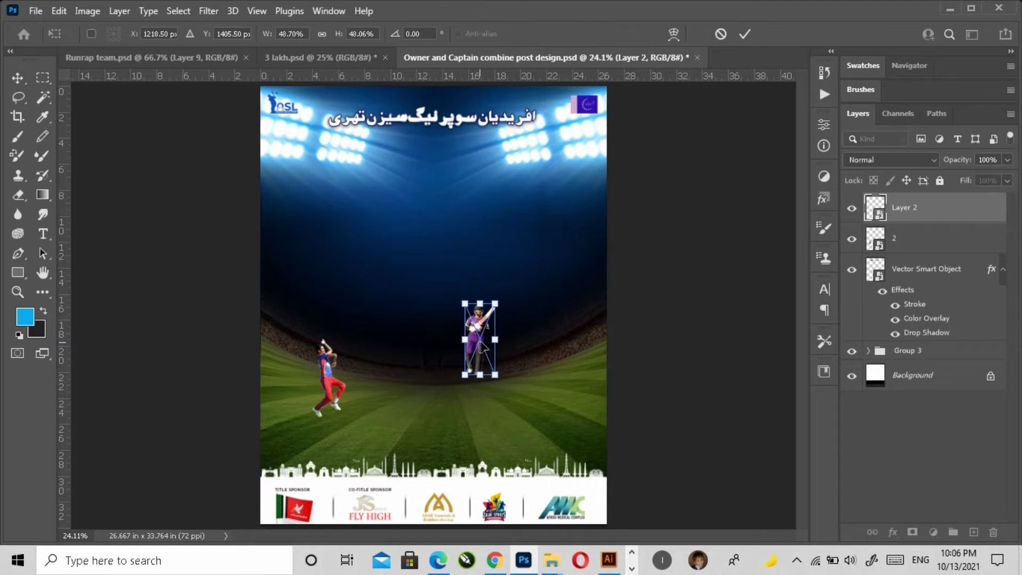
{"action": "mouse_move", "coordinate": [498, 354]}
{"action": "left_mouse_down"}
{"action": "mouse_move", "coordinate": [509, 367]}
{"action": "mouse_move", "coordinate": [554, 372]}
{"action": "left_mouse_up"}
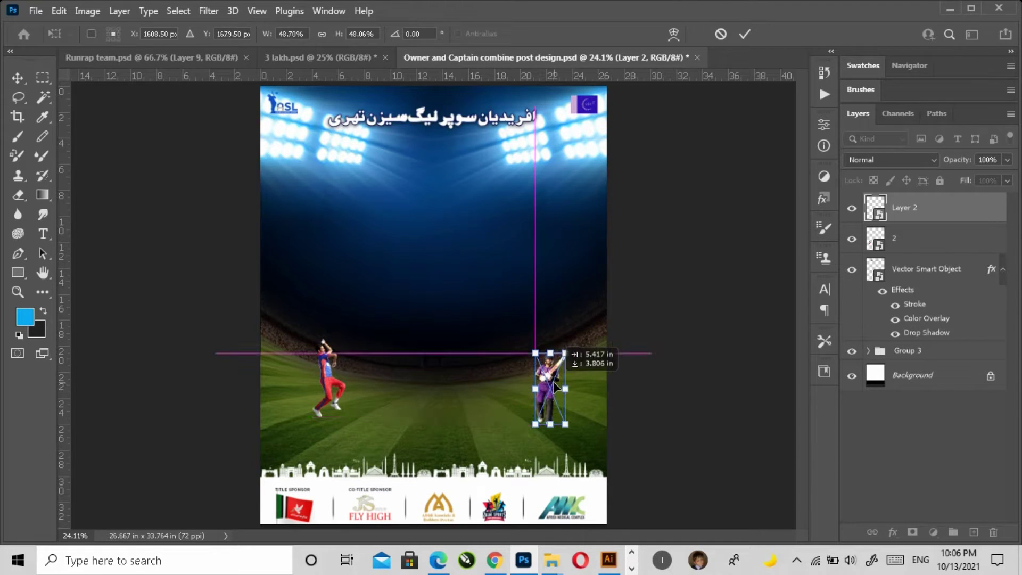
{"action": "key", "text": "Return"}
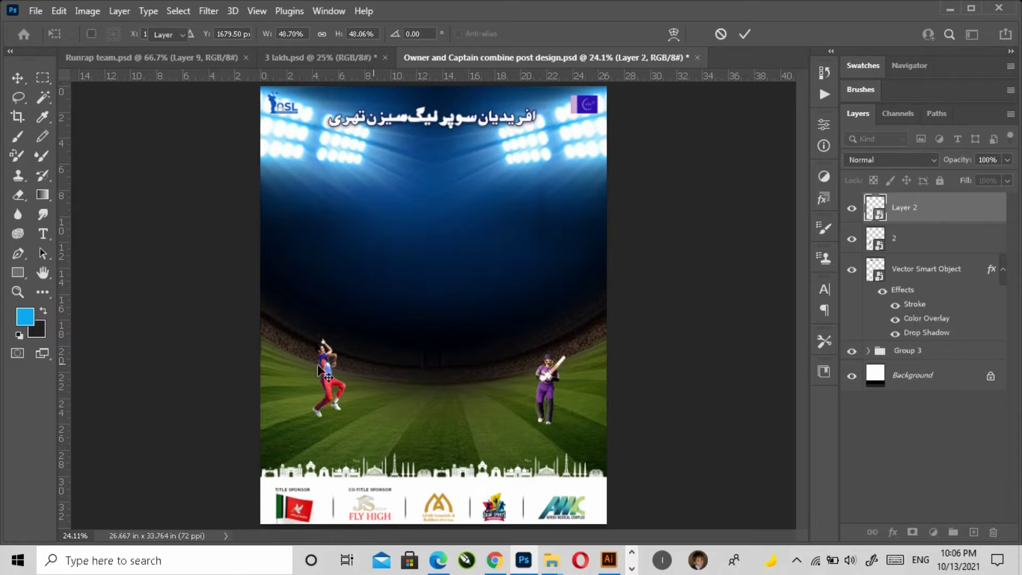
{"action": "left_click", "coordinate": [326, 383]}
{"action": "left_click_drag", "start_coordinate": [326, 383], "coordinate": [312, 389]}
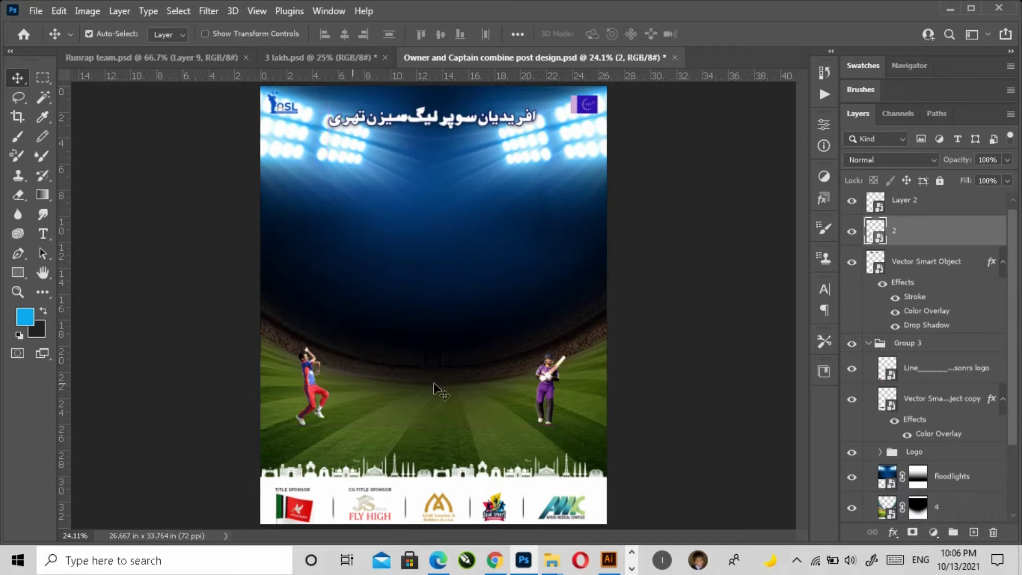
{"action": "left_click", "coordinate": [695, 367]}
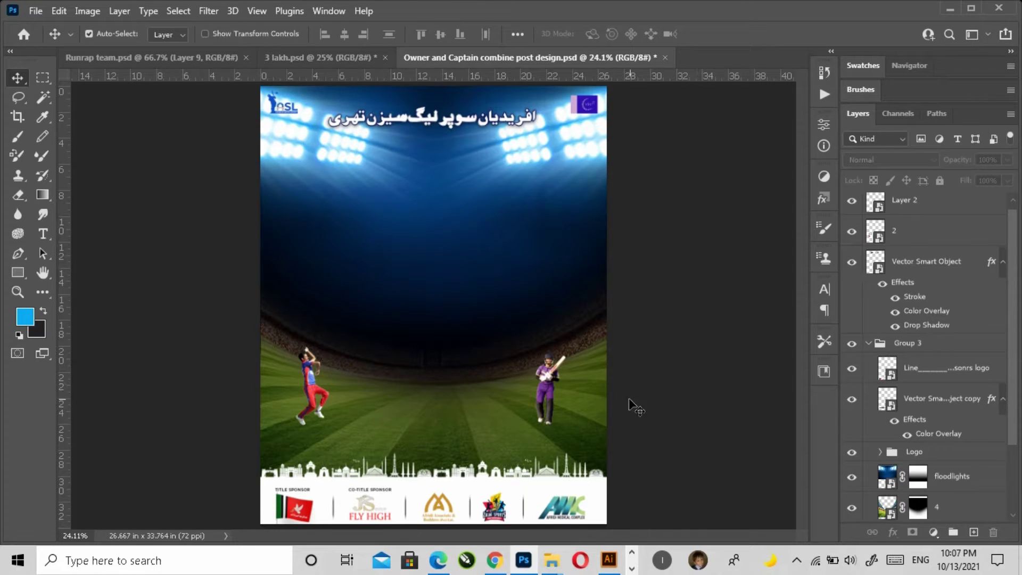
{"action": "left_click", "coordinate": [554, 375]}
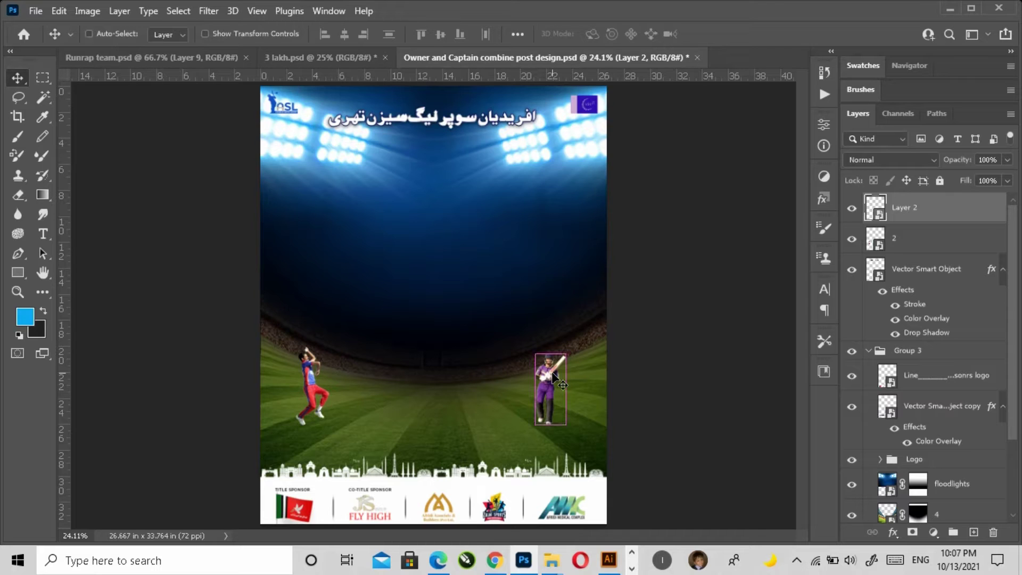
Step: Enlarge the batsman to about 155%, nudging him slightly left
{"action": "key", "text": "ctrl+t"}
{"action": "left_click_drag", "start_coordinate": [549, 353], "coordinate": [547, 197]}
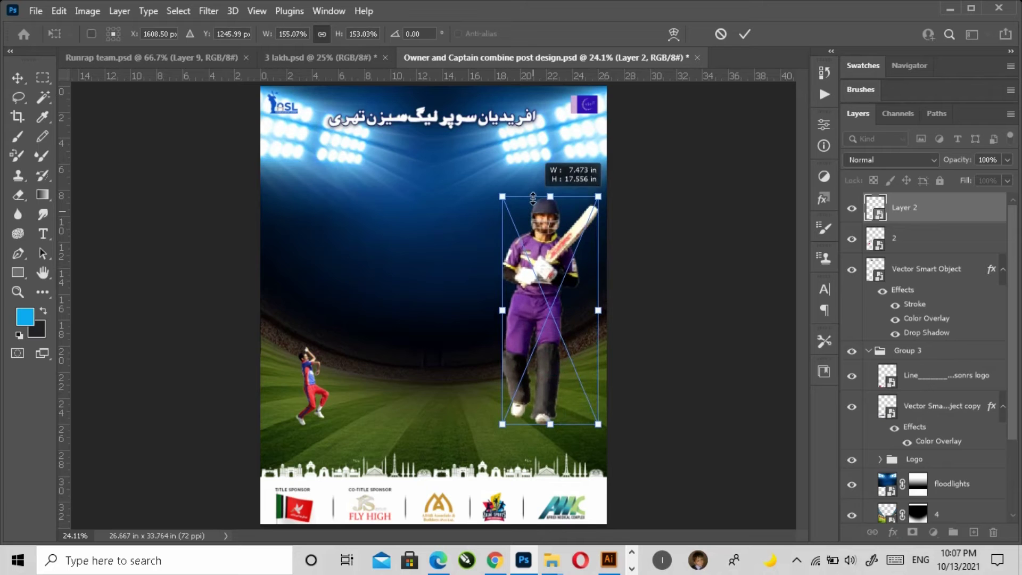
{"action": "left_click_drag", "start_coordinate": [554, 288], "coordinate": [550, 288]}
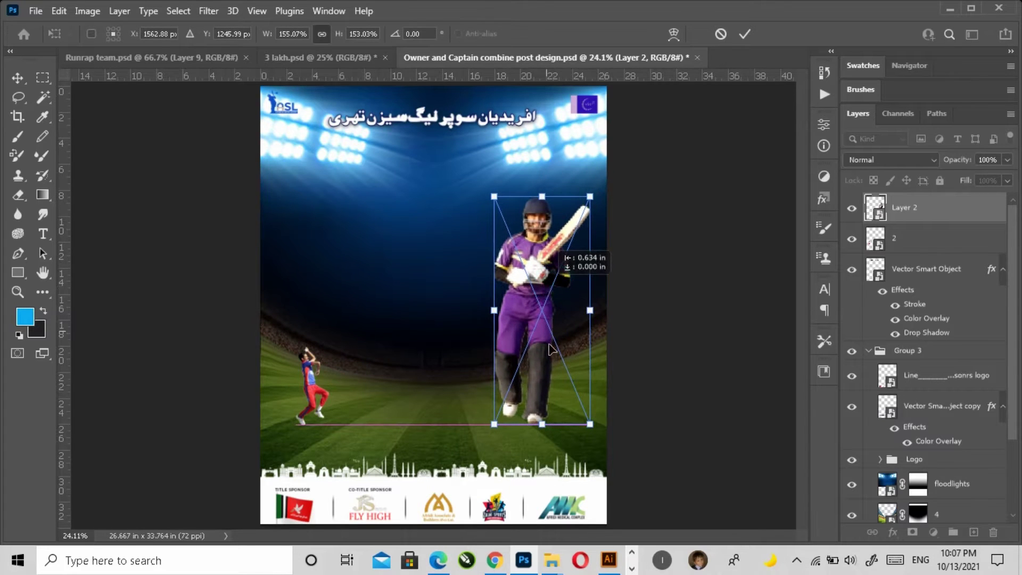
{"action": "key", "text": "Escape"}
{"action": "key", "text": "Return"}
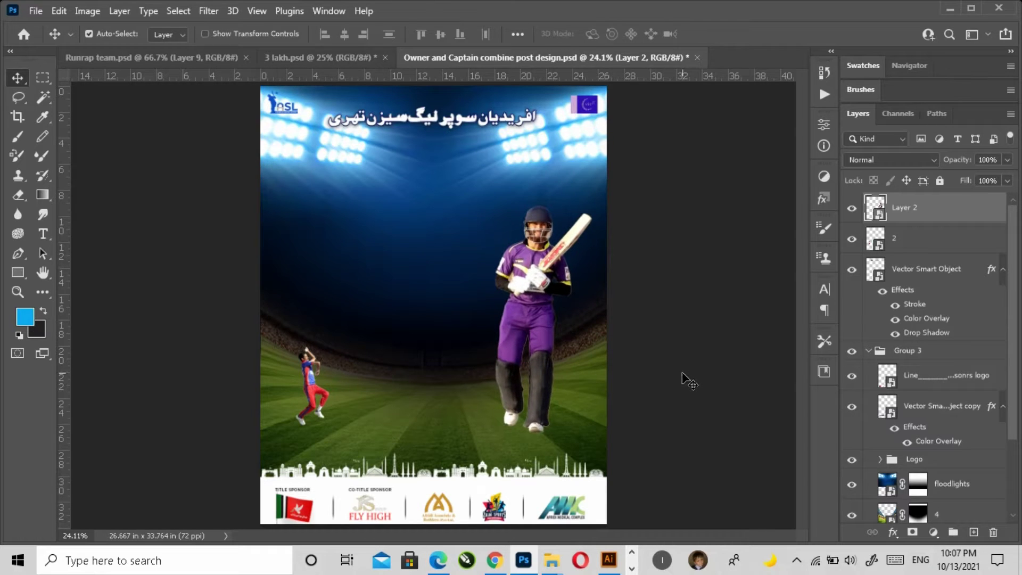
{"action": "left_click", "coordinate": [534, 318]}
Step: Enlarge the bowler to about 128%, then select the red motorcycle in the Runrap team design
{"action": "left_click", "coordinate": [312, 380]}
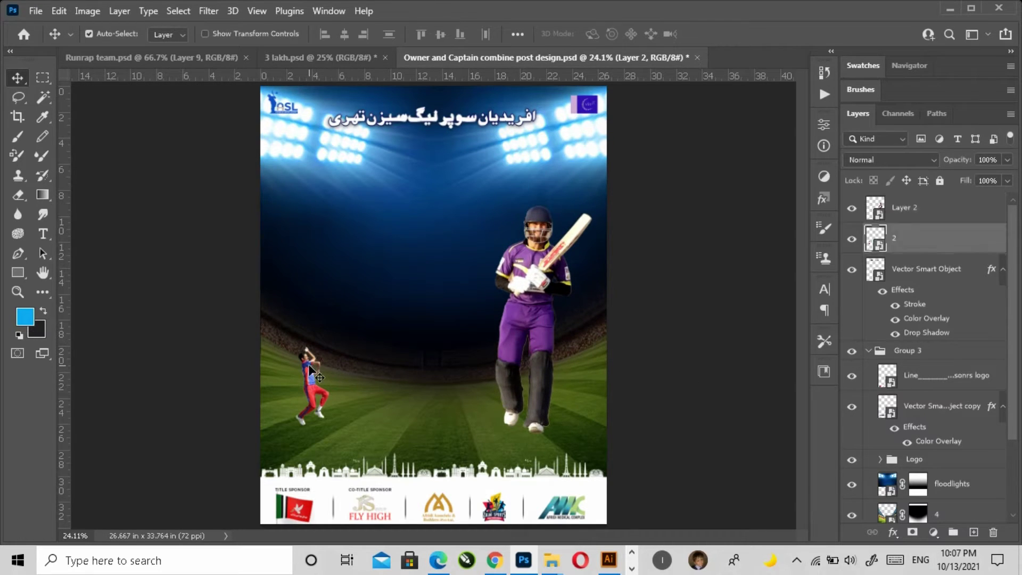
{"action": "key", "text": "ctrl+t"}
{"action": "left_click_drag", "start_coordinate": [315, 347], "coordinate": [314, 206]}
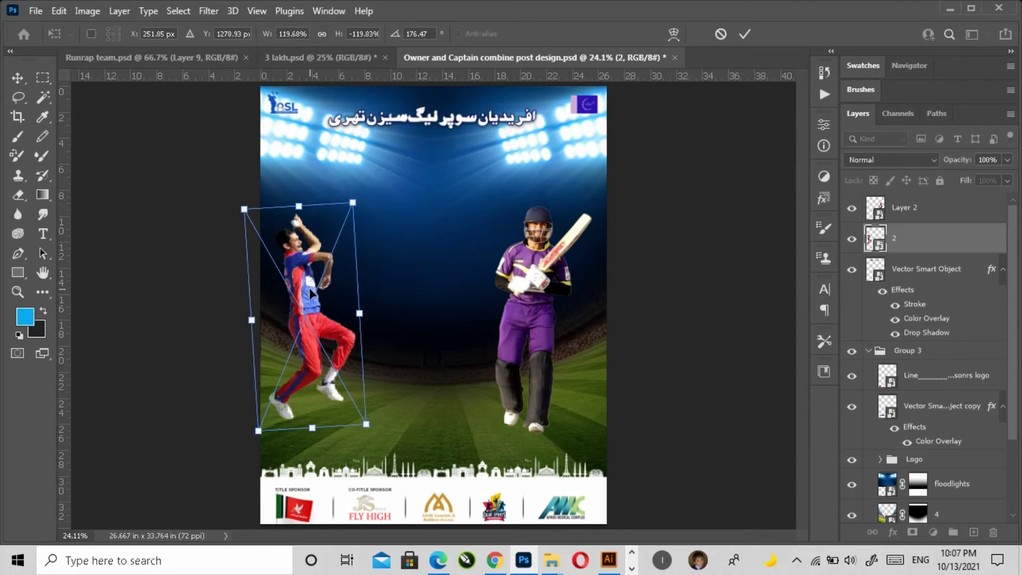
{"action": "left_click_drag", "start_coordinate": [305, 255], "coordinate": [314, 256]}
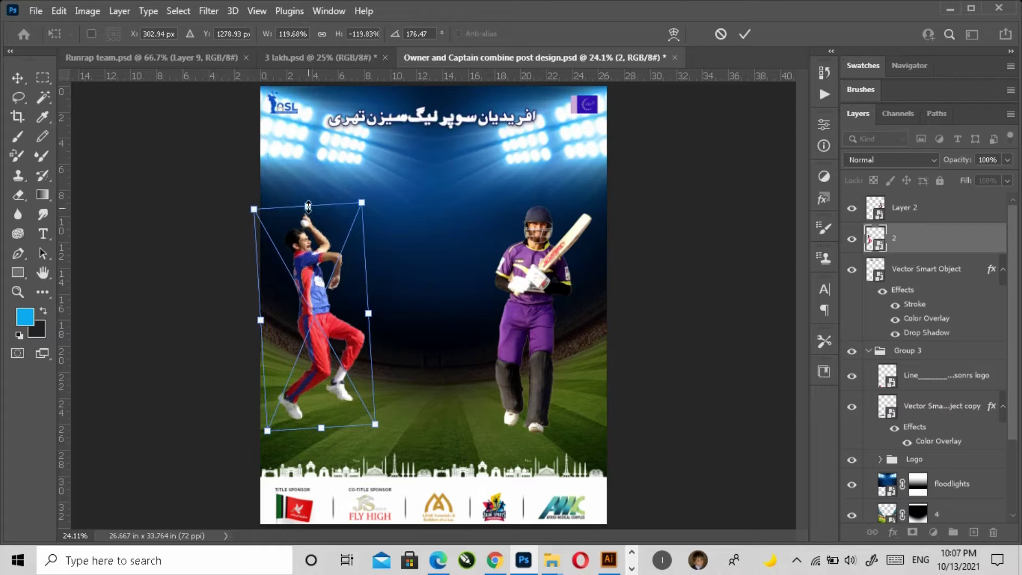
{"action": "left_click_drag", "start_coordinate": [308, 206], "coordinate": [311, 194]}
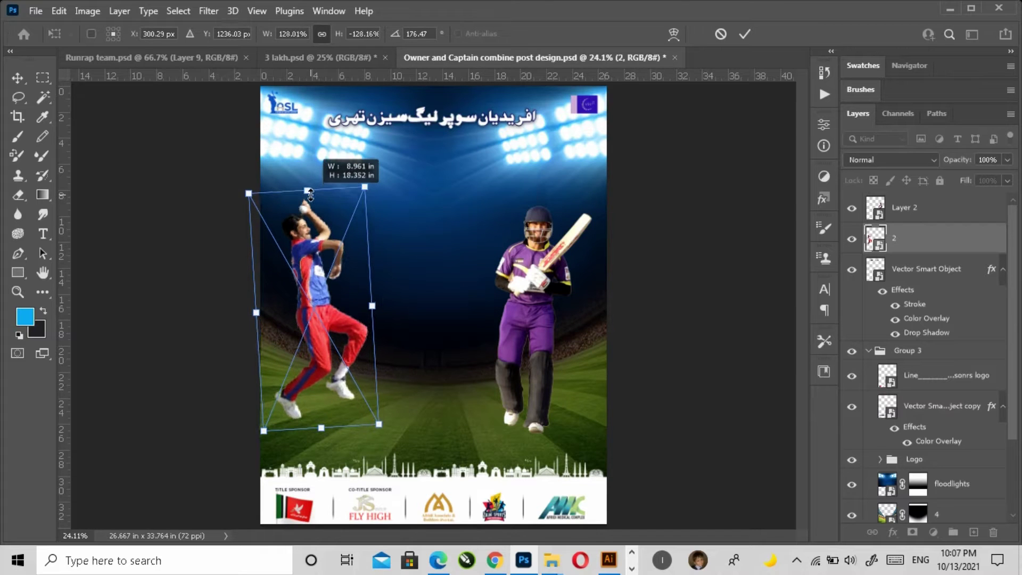
{"action": "key", "text": "Return"}
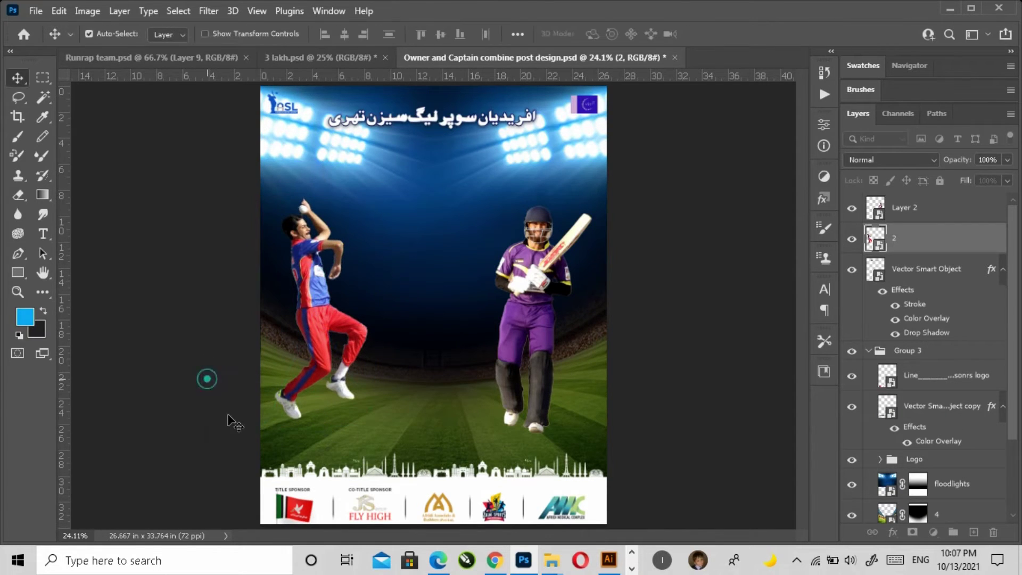
{"action": "left_click", "coordinate": [149, 57]}
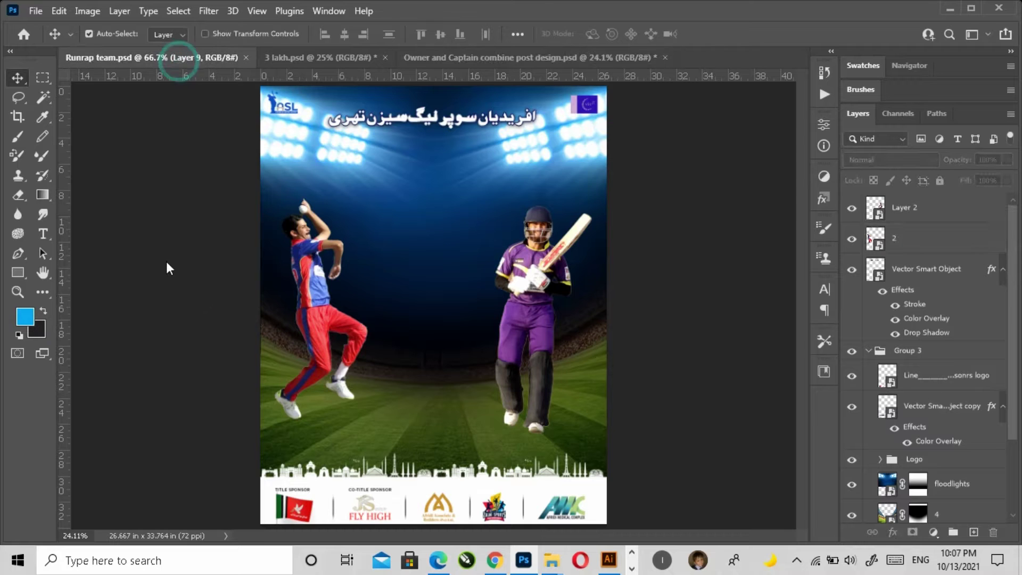
{"action": "left_click", "coordinate": [220, 379]}
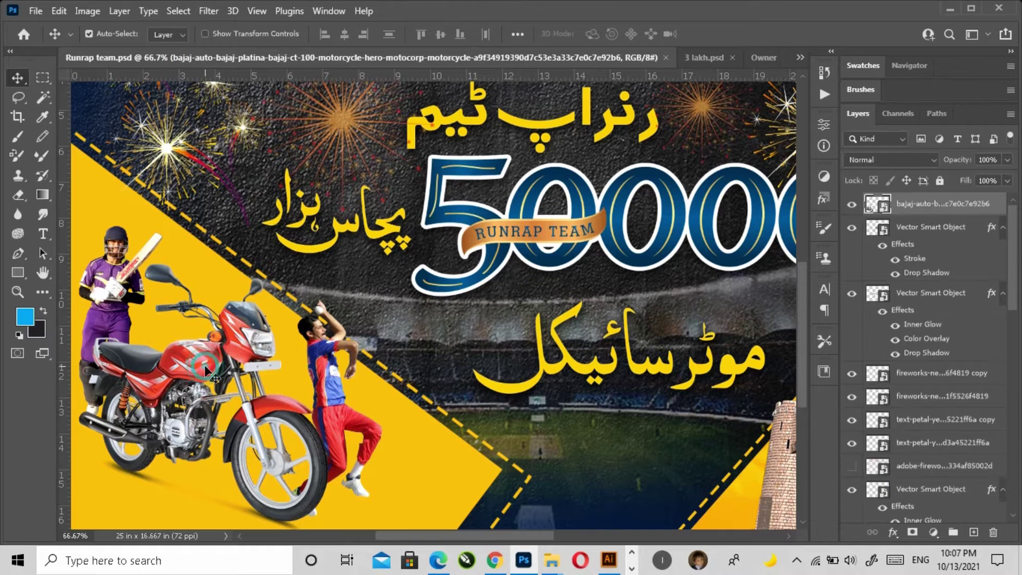
Step: Bring the red motorcycle into the poster and nudge it left and down under the bowler
{"action": "left_click", "coordinate": [852, 204]}
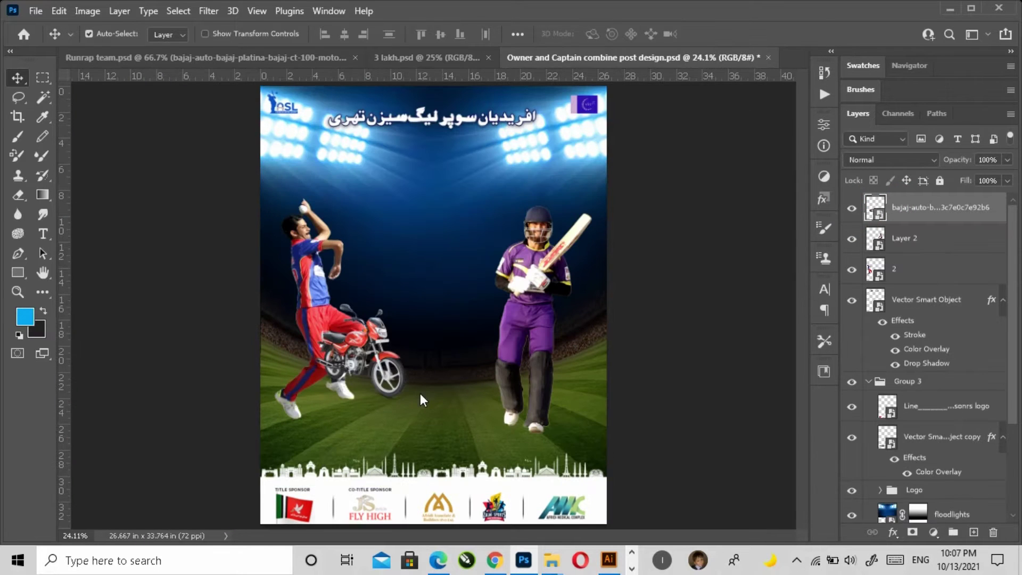
{"action": "mouse_move", "coordinate": [900, 208]}
{"action": "left_mouse_down"}
{"action": "mouse_move", "coordinate": [347, 396]}
{"action": "mouse_move", "coordinate": [365, 415]}
{"action": "left_mouse_up"}
{"action": "key", "text": "Return"}
{"action": "key", "text": "z"}
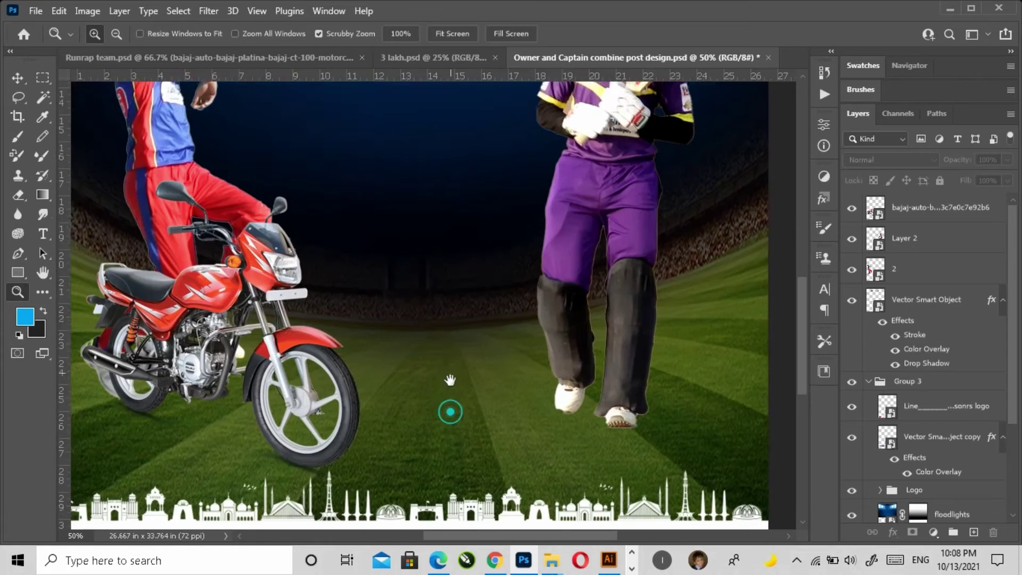
{"action": "left_click_drag", "start_coordinate": [450, 411], "coordinate": [430, 362]}
{"action": "key", "text": "v"}
{"action": "key", "text": "shift+Left"}
{"action": "key", "text": "shift+Left"}
{"action": "key", "text": "shift+Left"}
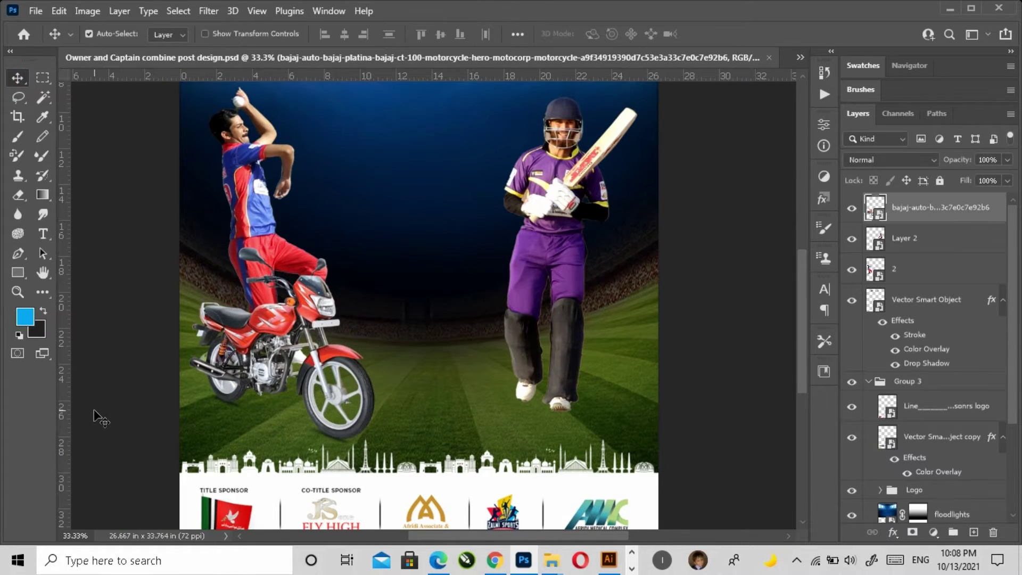
{"action": "key", "text": "shift+Left"}
{"action": "key", "text": "shift+Left"}
{"action": "key", "text": "shift+Left"}
{"action": "key", "text": "shift+Down"}
{"action": "key", "text": "shift+Down"}
{"action": "key", "text": "shift+Down"}
Step: Place a duplicate of the motorcycle to the right under the batsman
{"action": "left_click_drag", "start_coordinate": [270, 341], "coordinate": [467, 344], "text": "alt"}
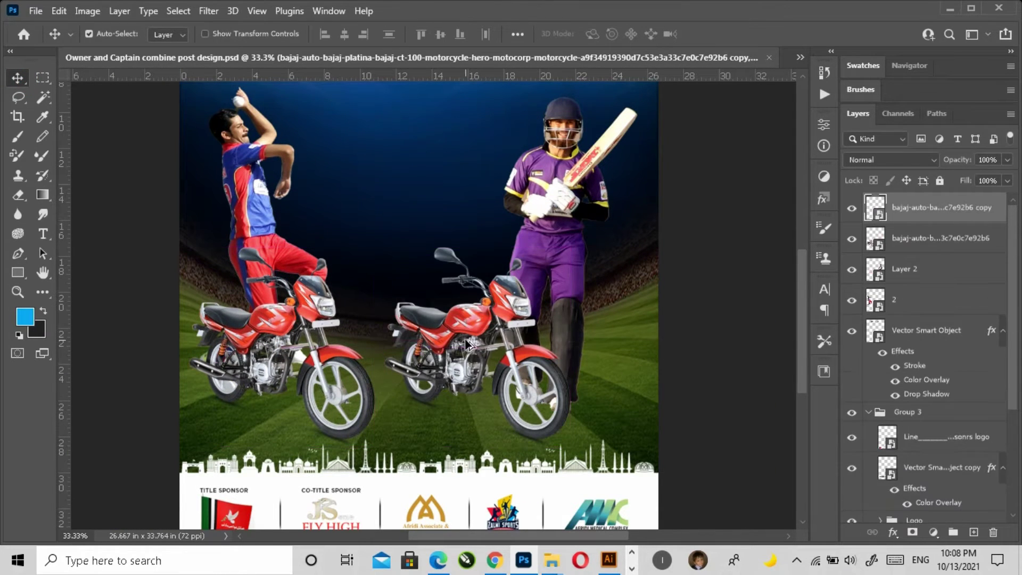
{"action": "key", "text": "ctrl+z"}
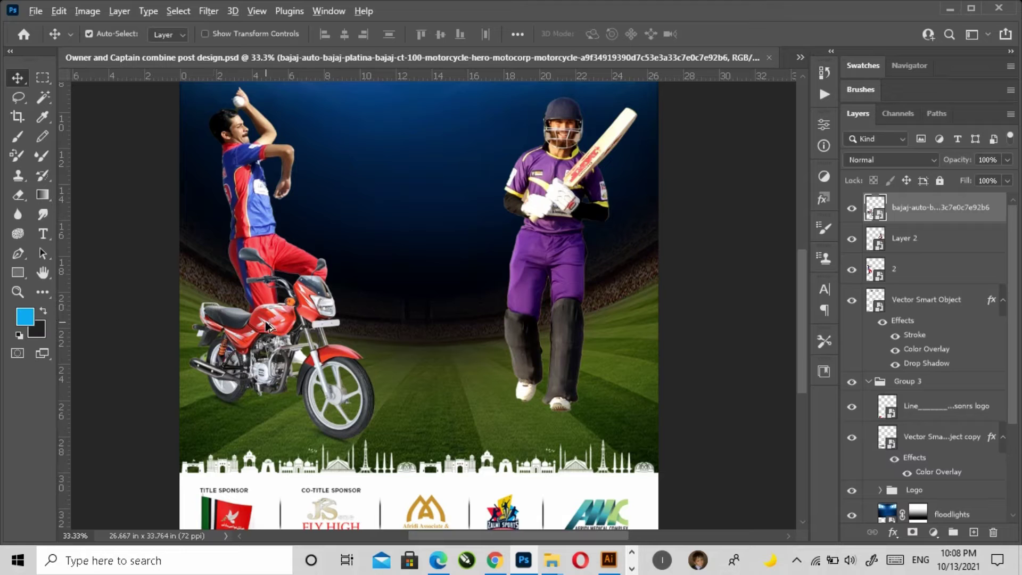
{"action": "left_click_drag", "start_coordinate": [269, 330], "coordinate": [508, 330]}
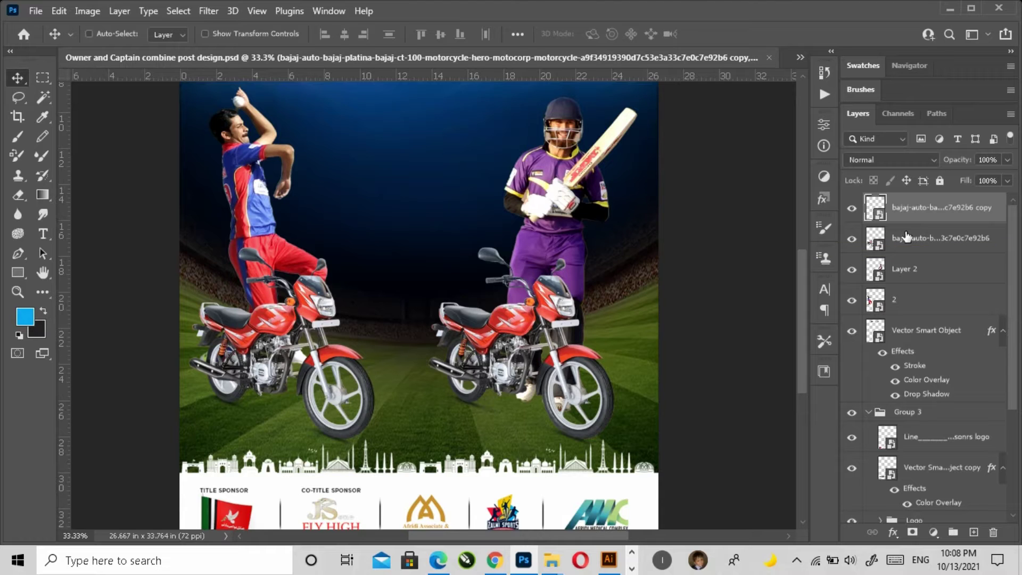
Step: Flip the copied motorcycle horizontally and nudge it into position
{"action": "key", "text": "ctrl+t"}
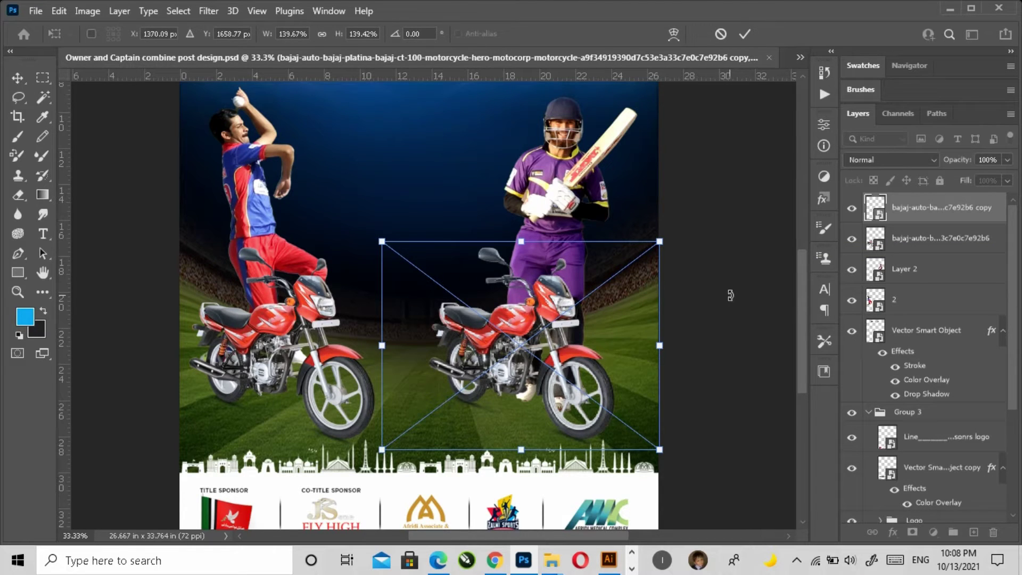
{"action": "right_click", "coordinate": [543, 319]}
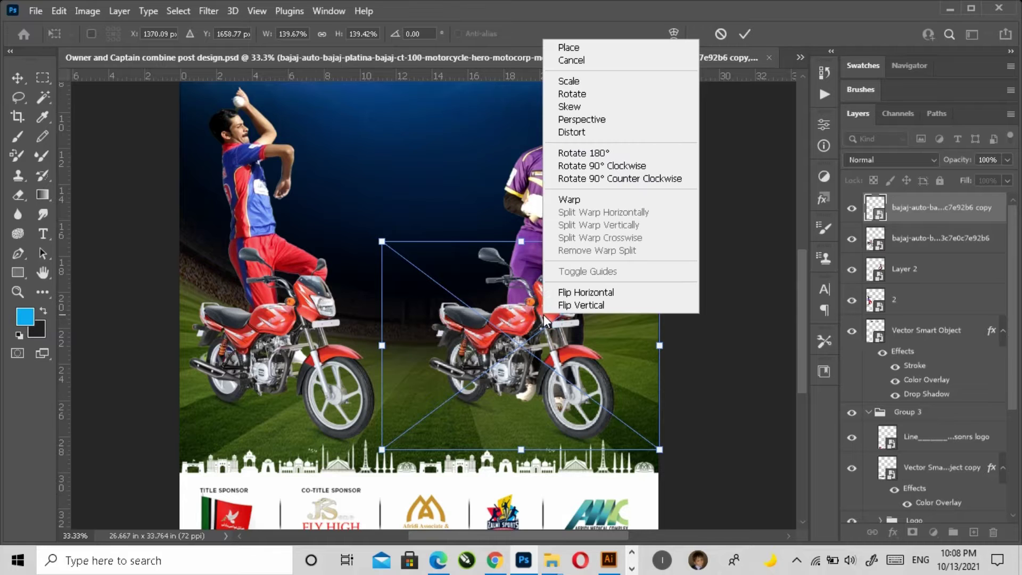
{"action": "left_click", "coordinate": [591, 293]}
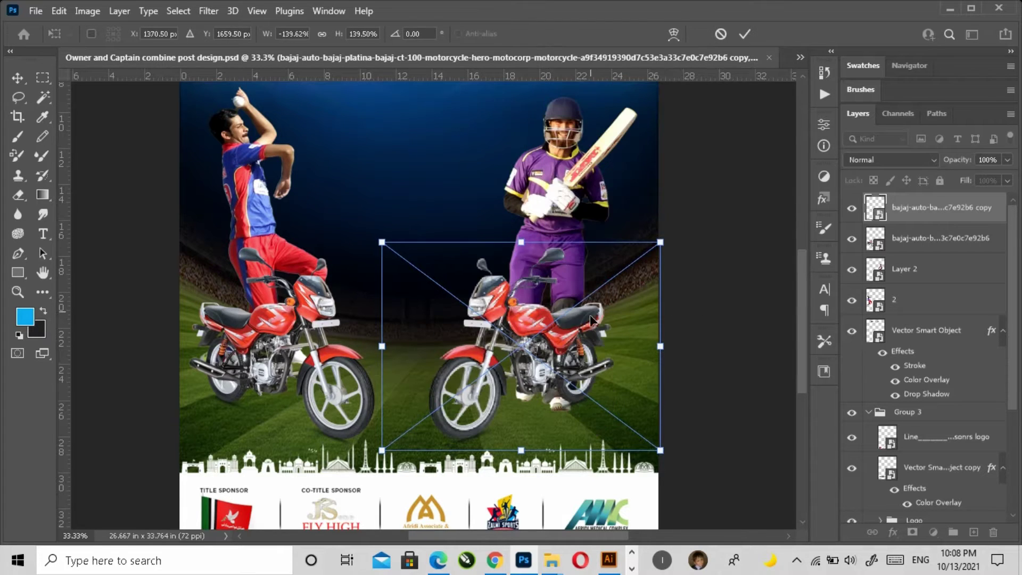
{"action": "left_click_drag", "start_coordinate": [584, 373], "coordinate": [585, 374]}
{"action": "key", "text": "Left"}
{"action": "key", "text": "Left"}
{"action": "key", "text": "Left"}
{"action": "key", "text": "Return"}
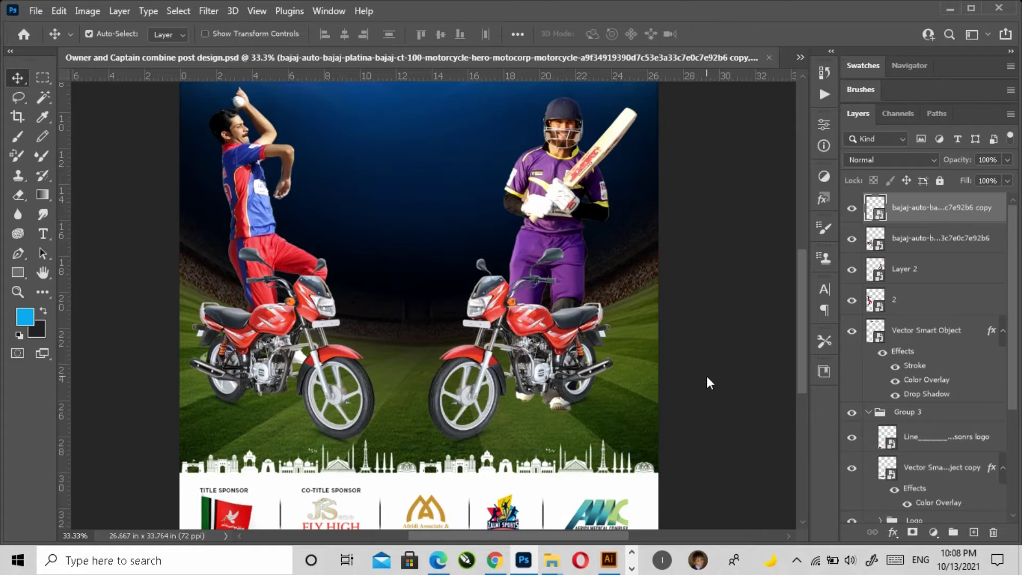
Step: Leave the left motorcycle unchanged and move the copy right beneath the batsman
{"action": "left_click", "coordinate": [312, 367], "text": "ctrl"}
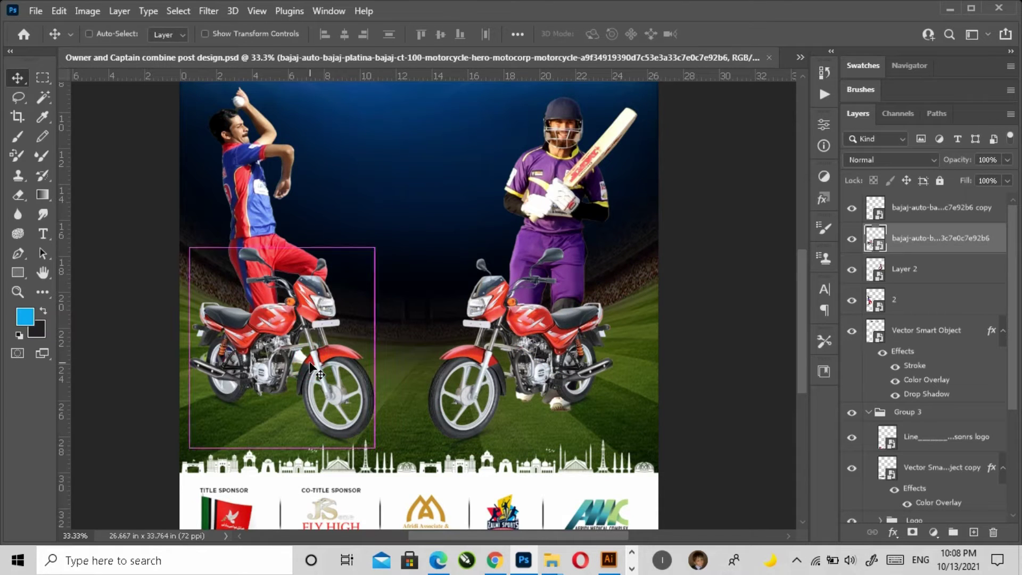
{"action": "key", "text": "ctrl+t"}
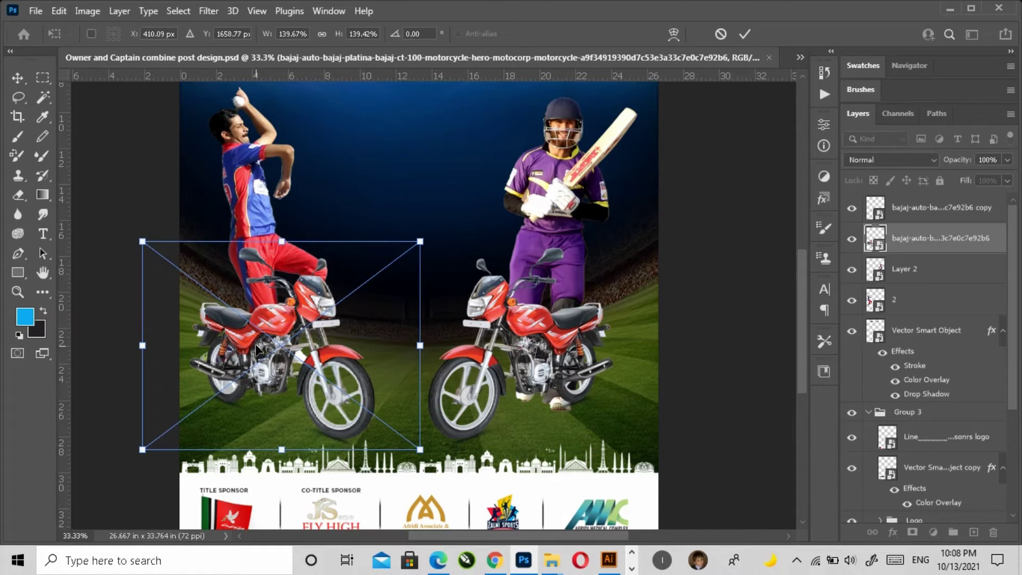
{"action": "left_click_drag", "start_coordinate": [257, 349], "coordinate": [260, 350]}
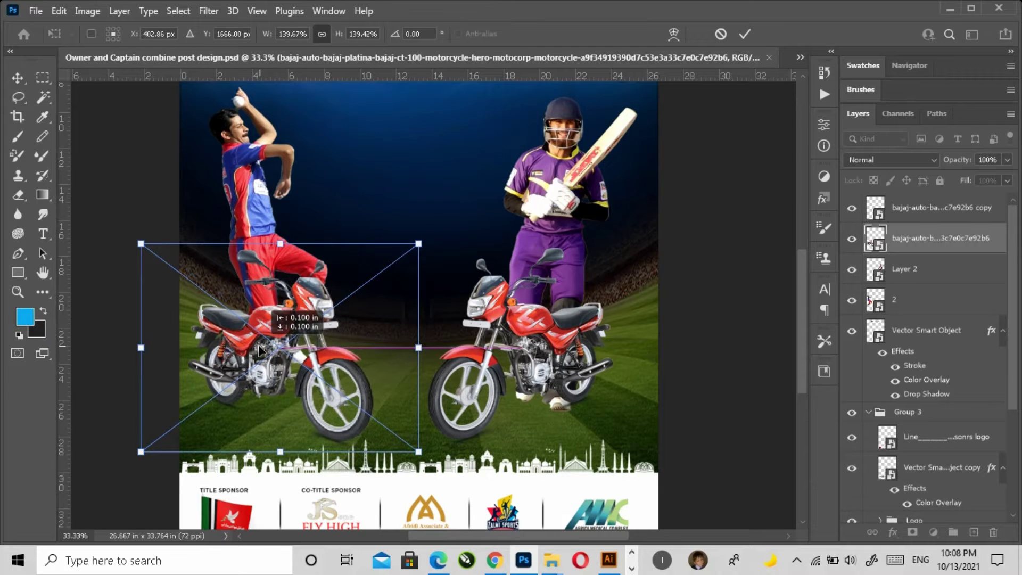
{"action": "key", "text": "ctrl+z"}
{"action": "key", "text": "Return"}
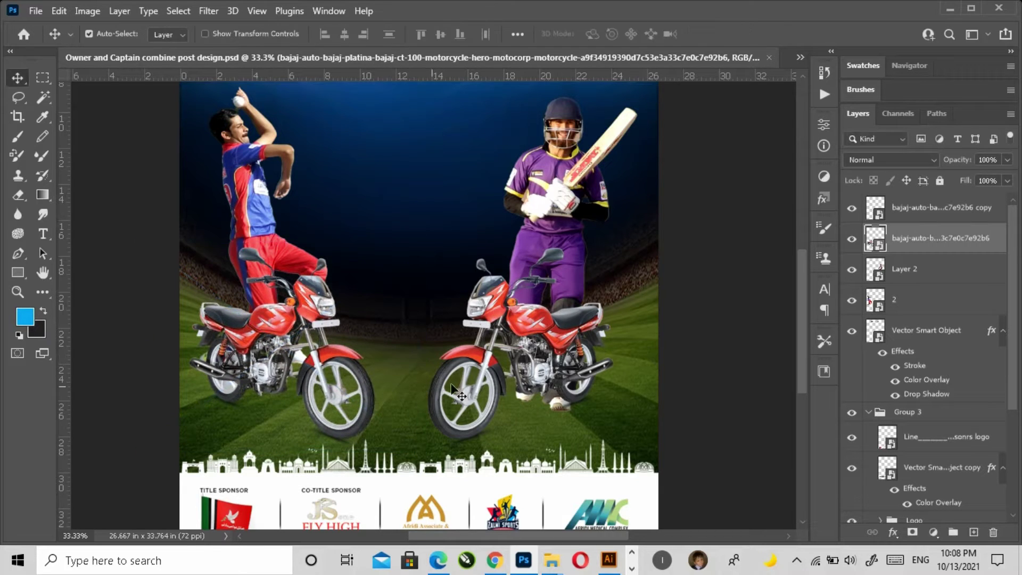
{"action": "left_click", "coordinate": [541, 328]}
{"action": "mouse_move", "coordinate": [563, 334]}
{"action": "left_mouse_down"}
{"action": "mouse_move", "coordinate": [596, 337]}
{"action": "mouse_move", "coordinate": [581, 337]}
{"action": "left_mouse_up"}
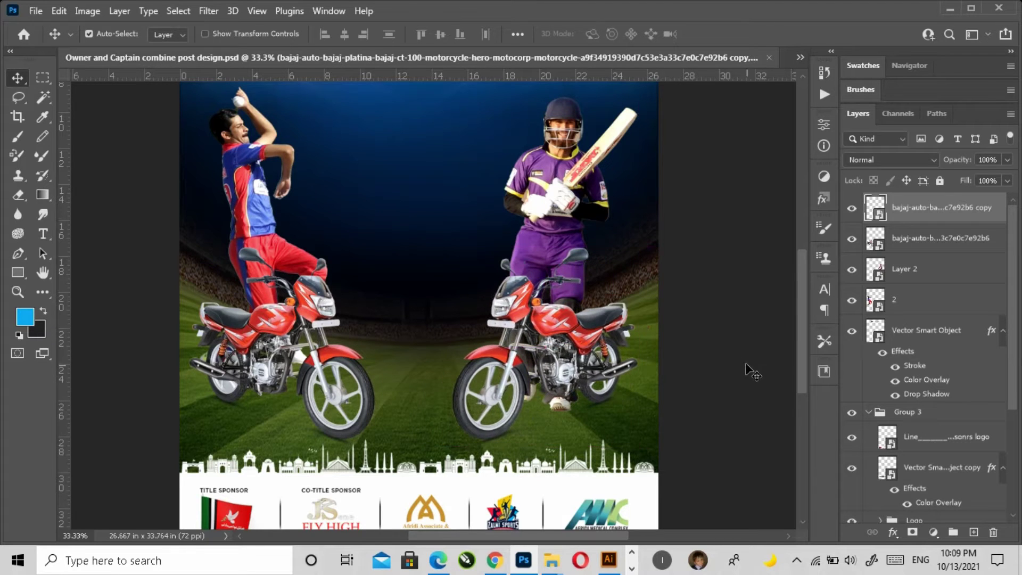
{"action": "left_click", "coordinate": [735, 345]}
{"action": "left_click", "coordinate": [578, 218]}
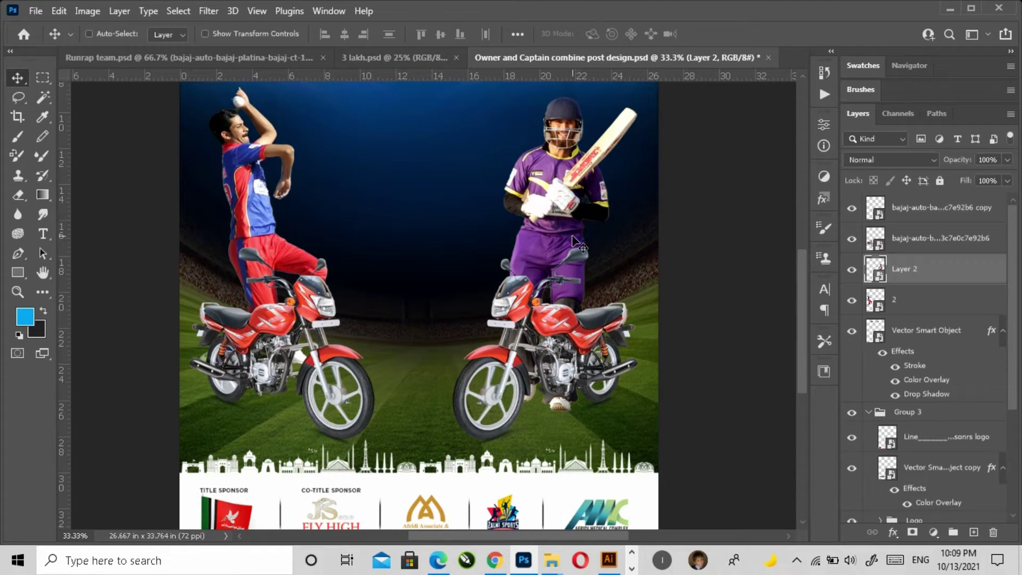
Step: Shrink the batsman from his corners and shift him slightly right above his motorcycle
{"action": "key", "text": "ctrl+t"}
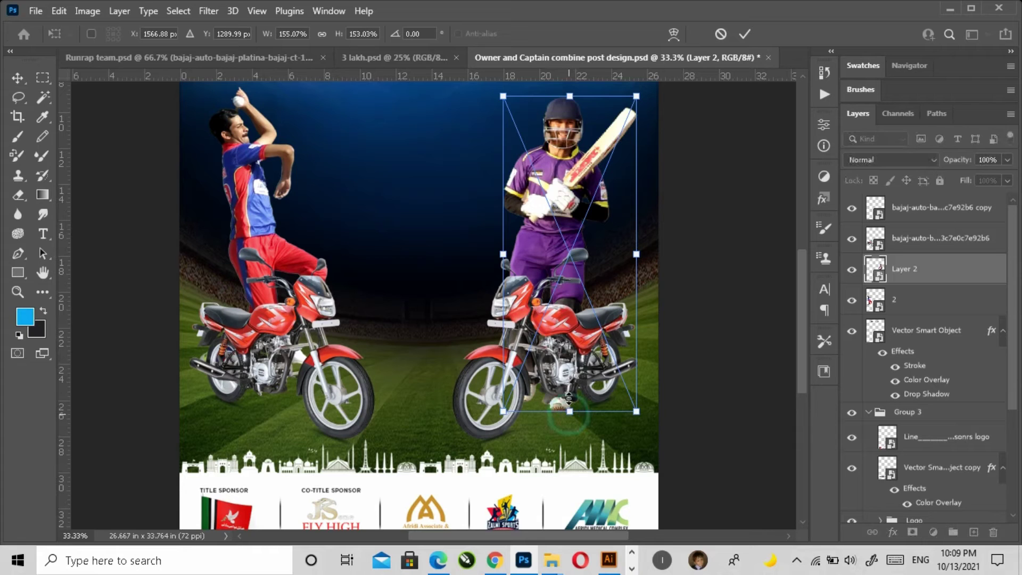
{"action": "left_click_drag", "start_coordinate": [568, 411], "coordinate": [569, 396]}
{"action": "left_click_drag", "start_coordinate": [507, 96], "coordinate": [532, 152]}
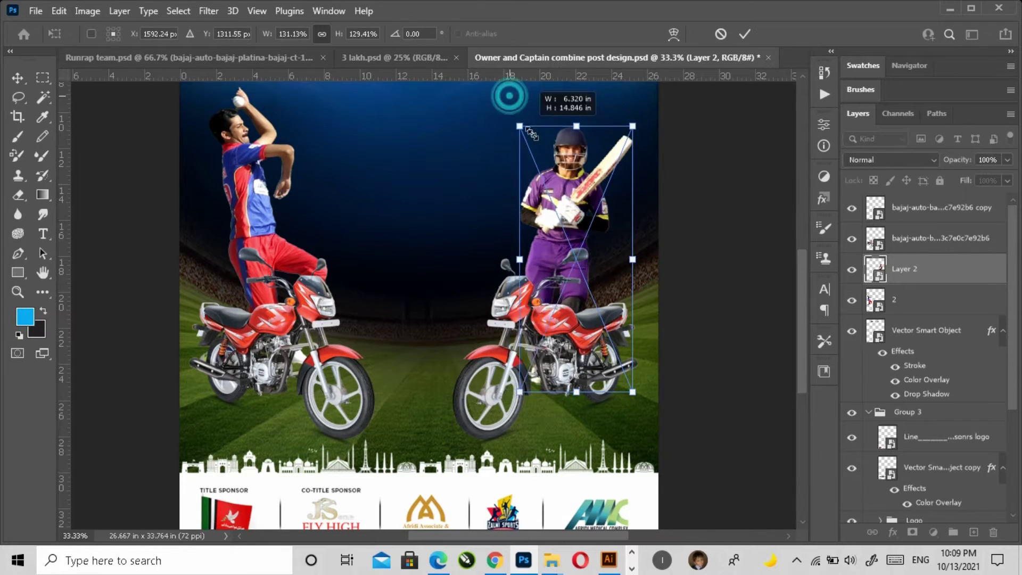
{"action": "left_click_drag", "start_coordinate": [586, 219], "coordinate": [590, 218]}
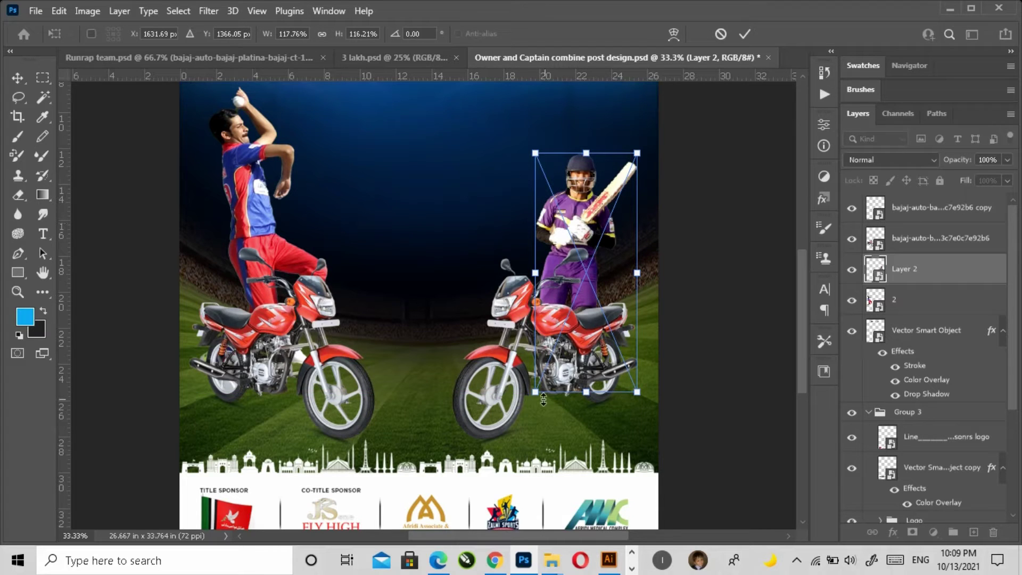
{"action": "left_click_drag", "start_coordinate": [534, 393], "coordinate": [539, 384]}
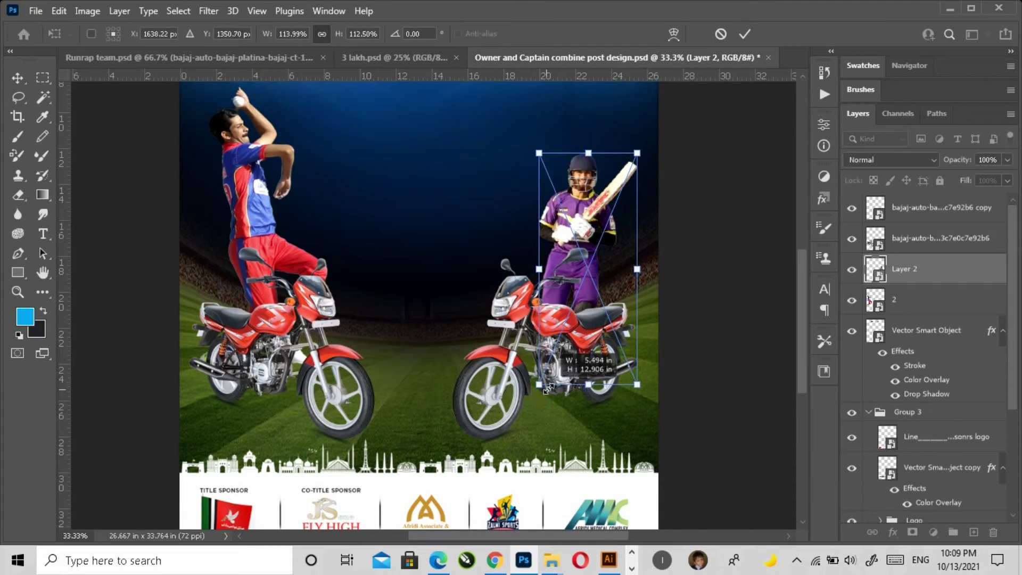
{"action": "left_click", "coordinate": [703, 266]}
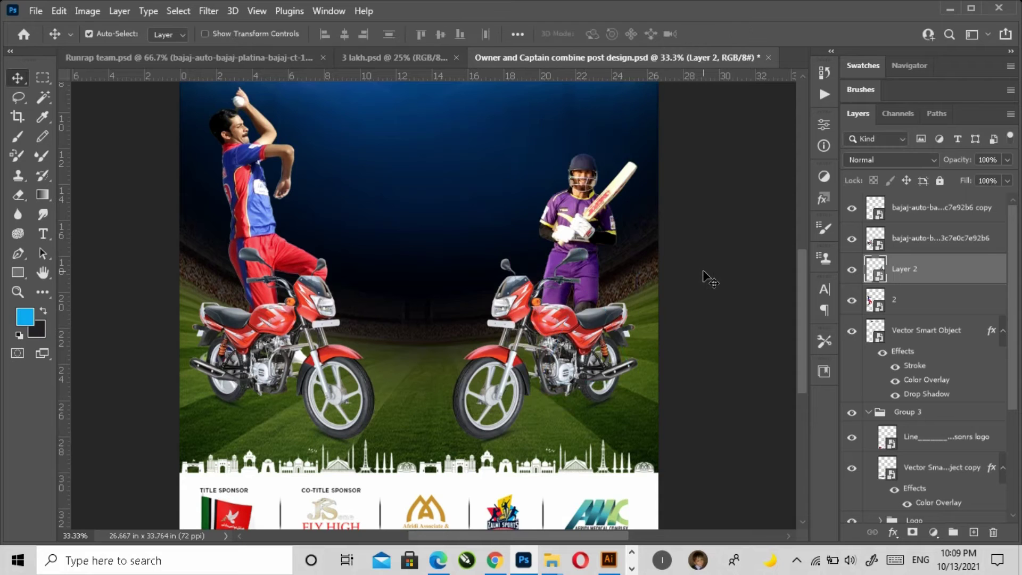
Step: Shrink the bowler to about 103%, lower him onto the left motorcycle, and fit the poster to the window
{"action": "left_click", "coordinate": [221, 141]}
{"action": "key", "text": "ctrl+t"}
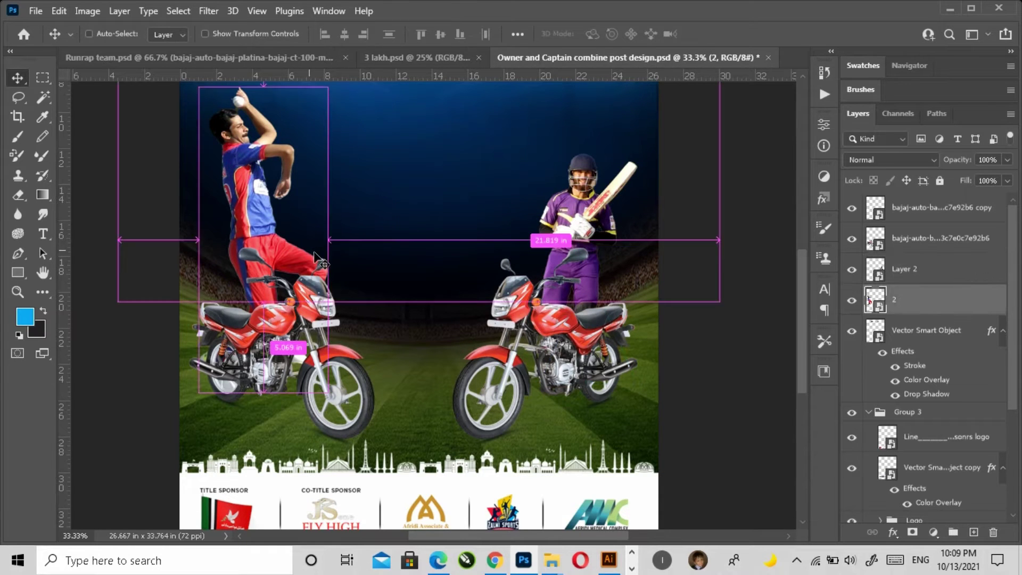
{"action": "left_click_drag", "start_coordinate": [345, 401], "coordinate": [309, 374]}
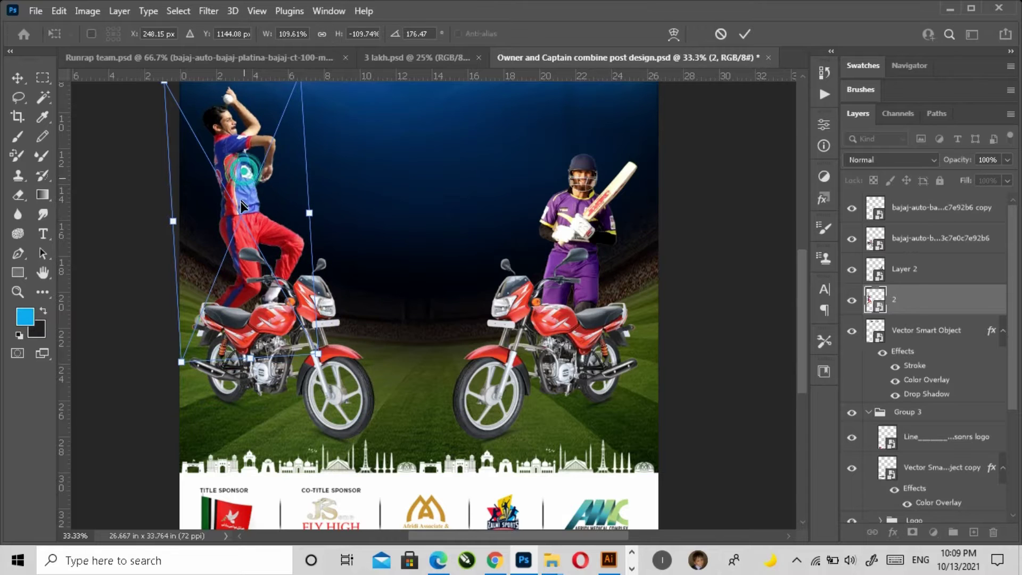
{"action": "left_click_drag", "start_coordinate": [242, 193], "coordinate": [243, 224]}
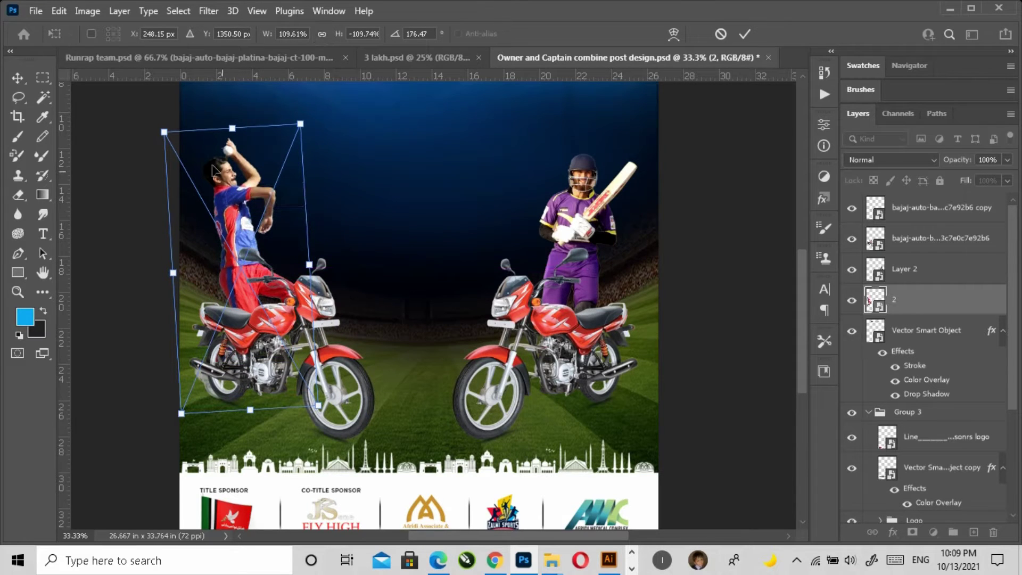
{"action": "left_click_drag", "start_coordinate": [164, 132], "coordinate": [169, 139]}
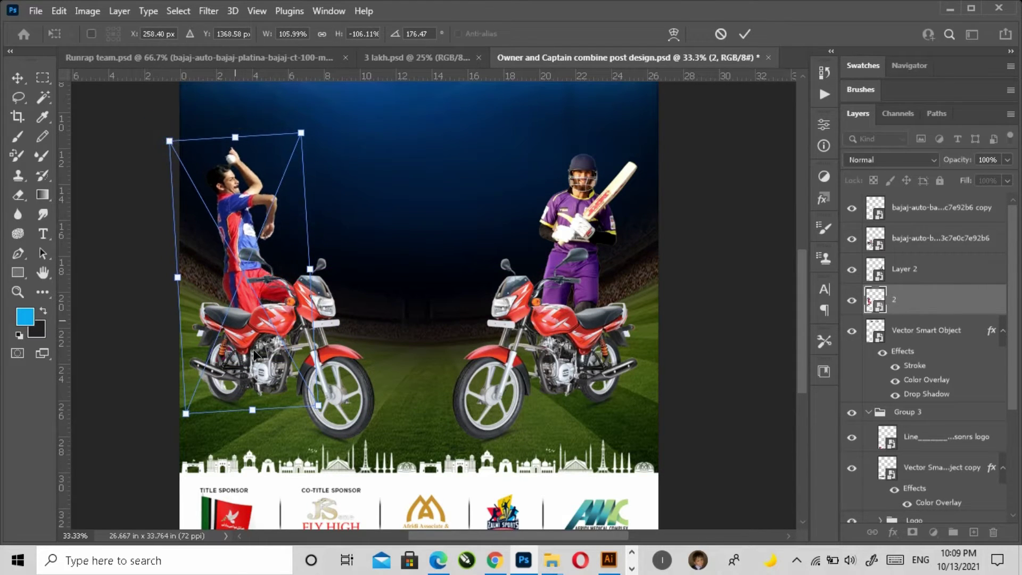
{"action": "left_click_drag", "start_coordinate": [320, 407], "coordinate": [314, 399]}
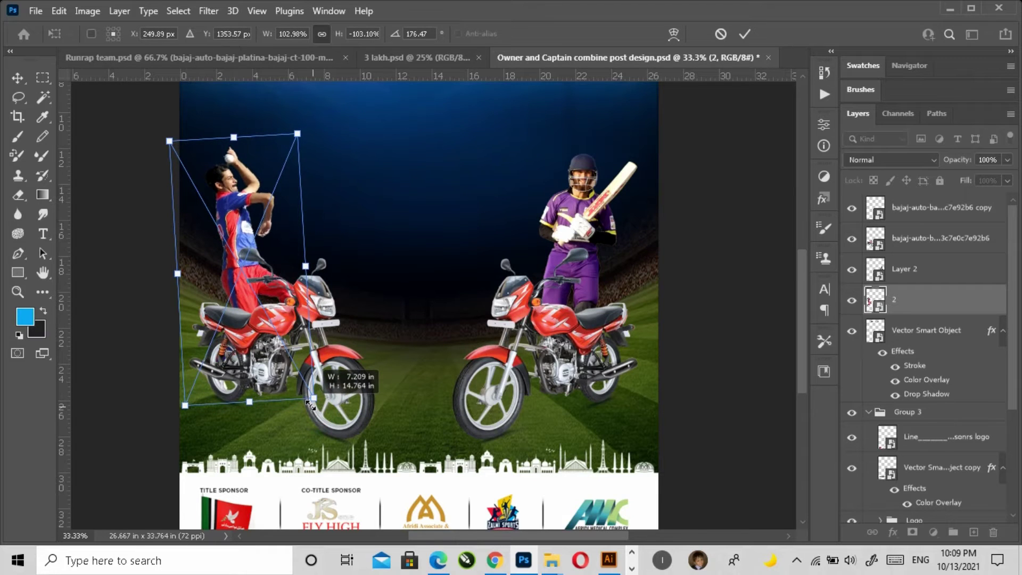
{"action": "left_click", "coordinate": [101, 282]}
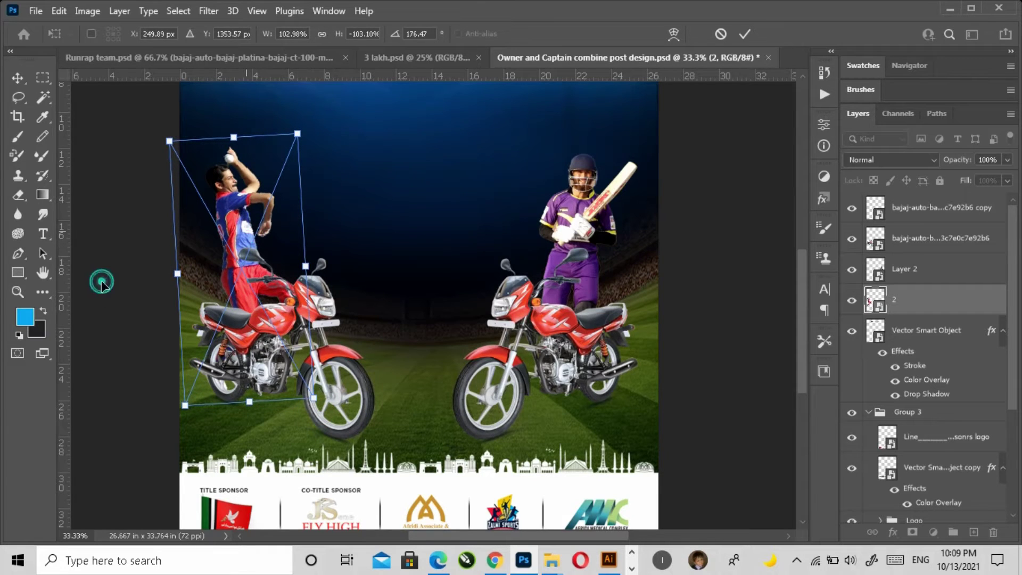
{"action": "key", "text": "z"}
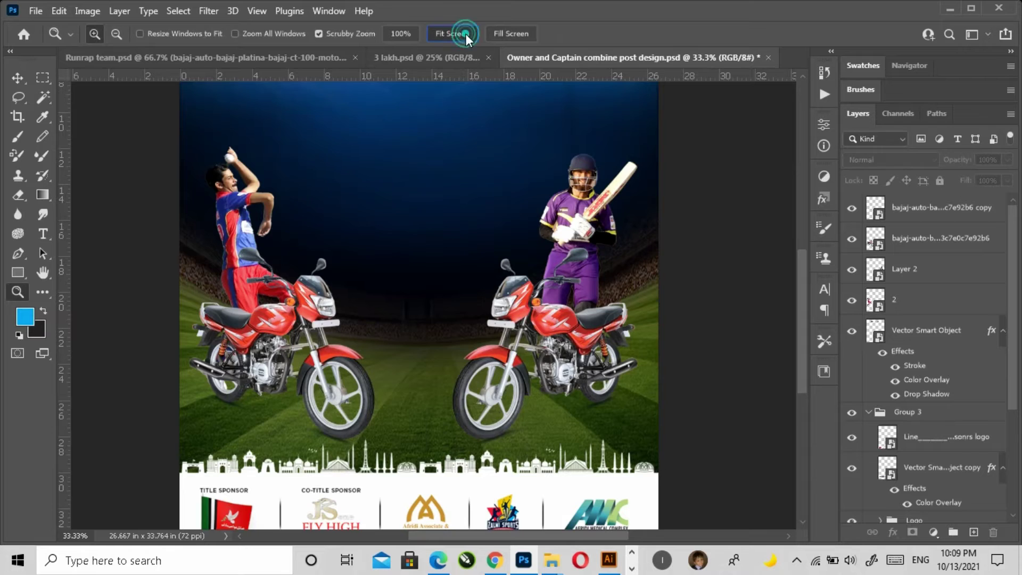
{"action": "left_click", "coordinate": [452, 33]}
{"action": "left_click", "coordinate": [18, 78]}
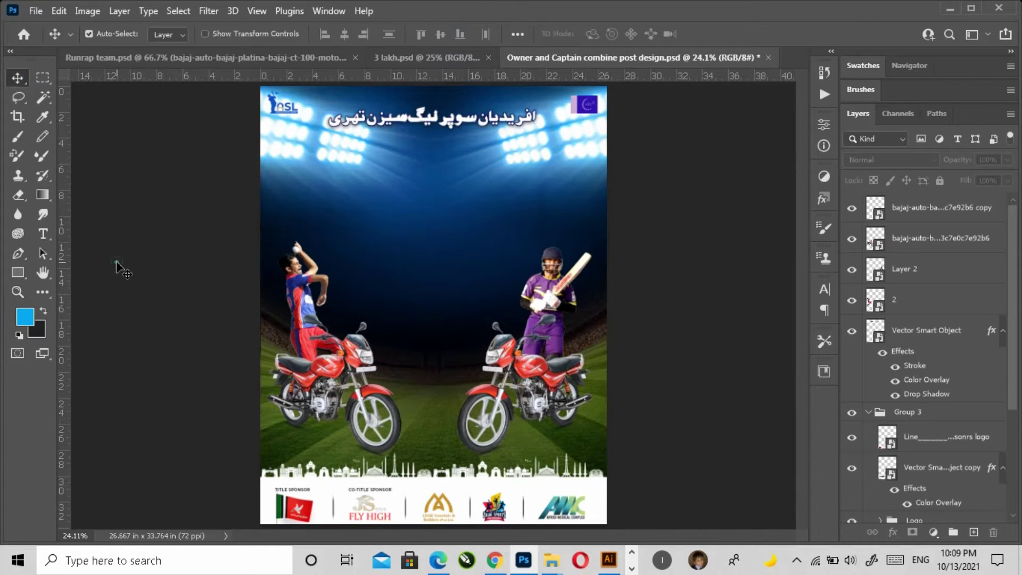
{"action": "left_click", "coordinate": [624, 333]}
{"action": "left_click", "coordinate": [689, 306]}
Step: Accept the 'motorbike' spelling and split Best batsman, motorbike and Best Bowler onto separate lines
{"action": "left_click", "coordinate": [438, 560]}
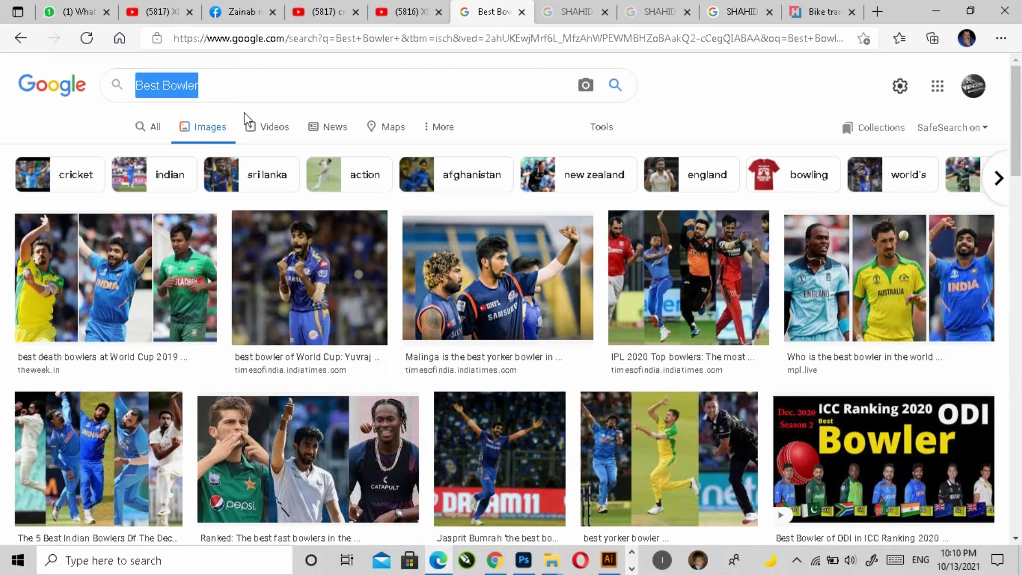
{"action": "key", "text": "alt+Tab"}
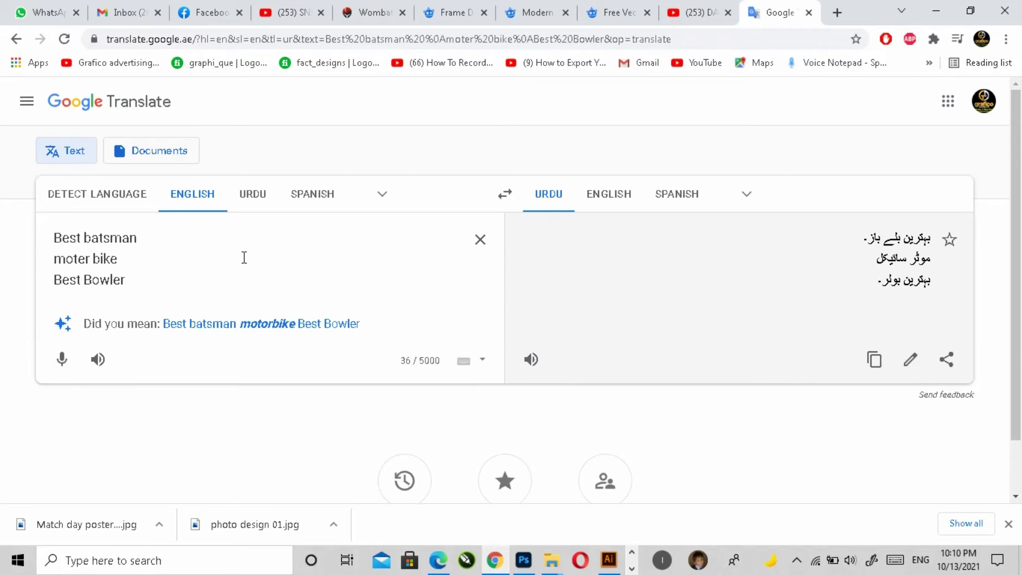
{"action": "left_click", "coordinate": [263, 325]}
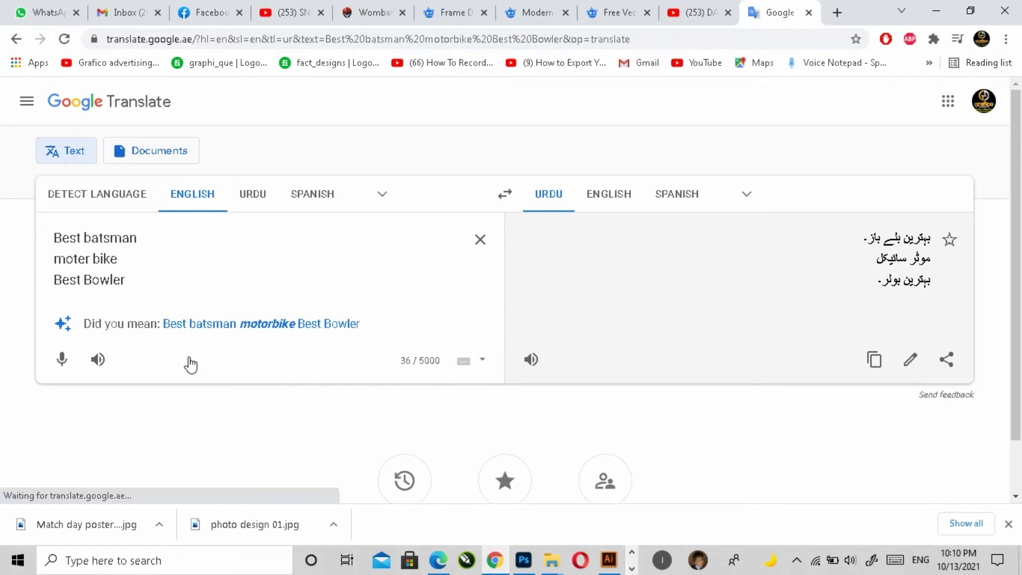
{"action": "left_click", "coordinate": [176, 240]}
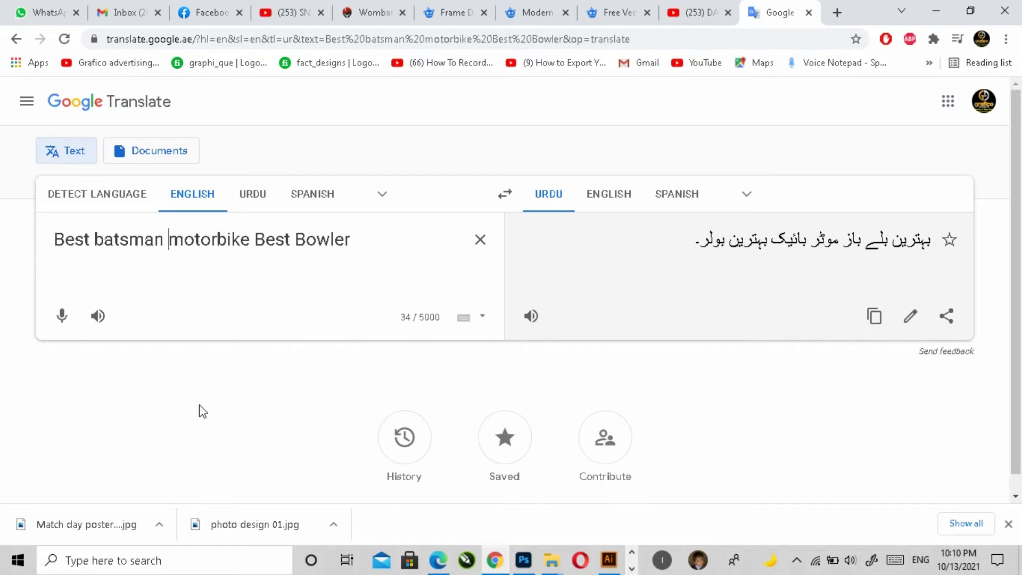
{"action": "key", "text": "Return"}
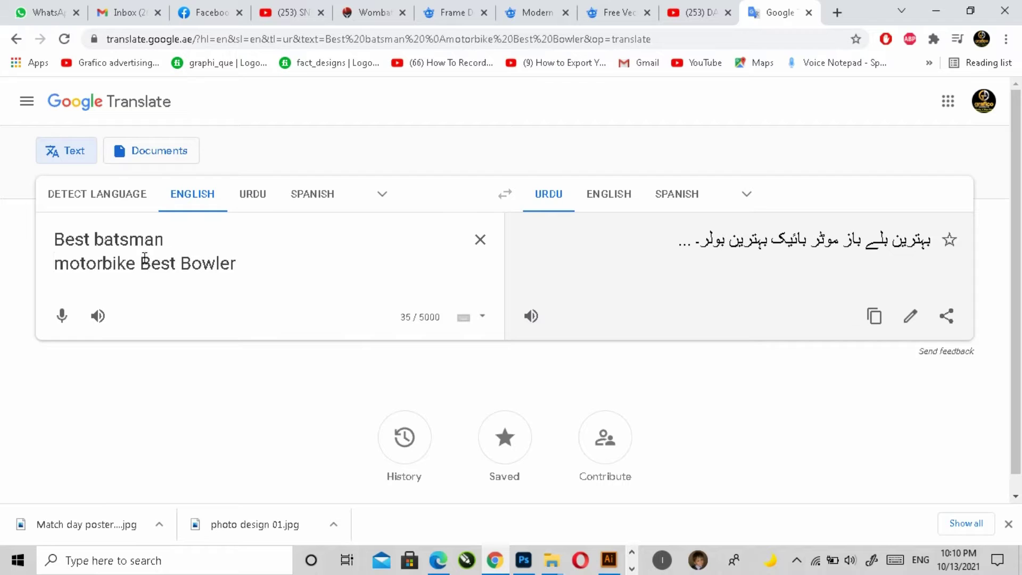
{"action": "key", "text": "Return"}
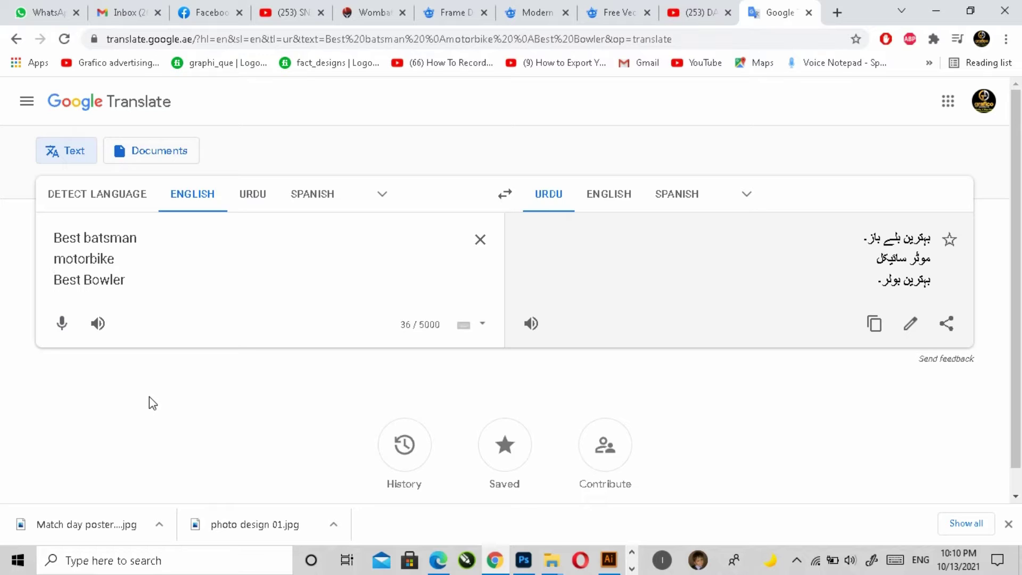
Step: Play the English and Urdu audio, select all three Urdu lines, then go to Illustrator
{"action": "left_click", "coordinate": [98, 324]}
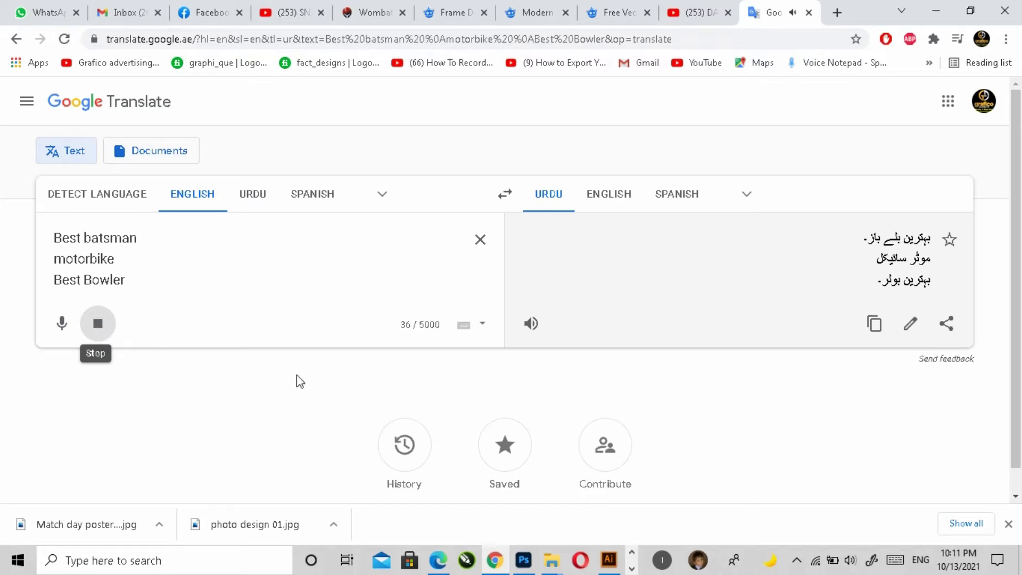
{"action": "left_click", "coordinate": [534, 324]}
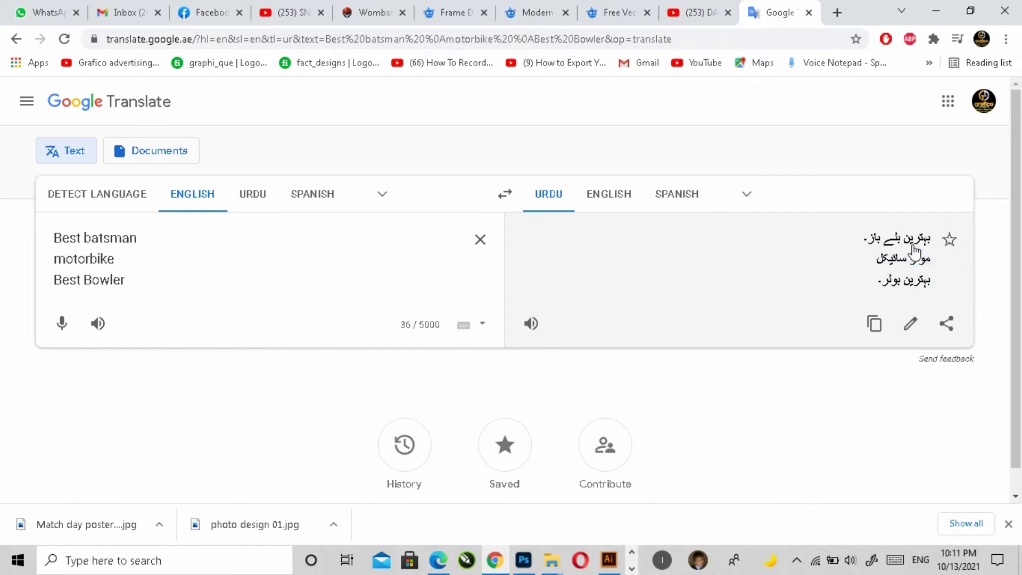
{"action": "left_click", "coordinate": [880, 248]}
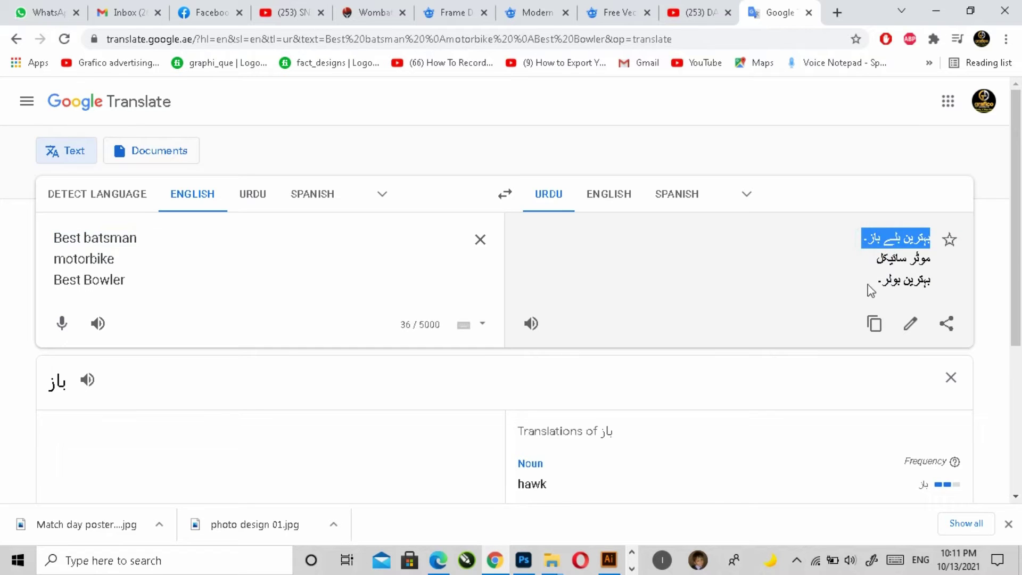
{"action": "triple_click", "coordinate": [873, 287]}
{"action": "key", "text": "ctrl+c"}
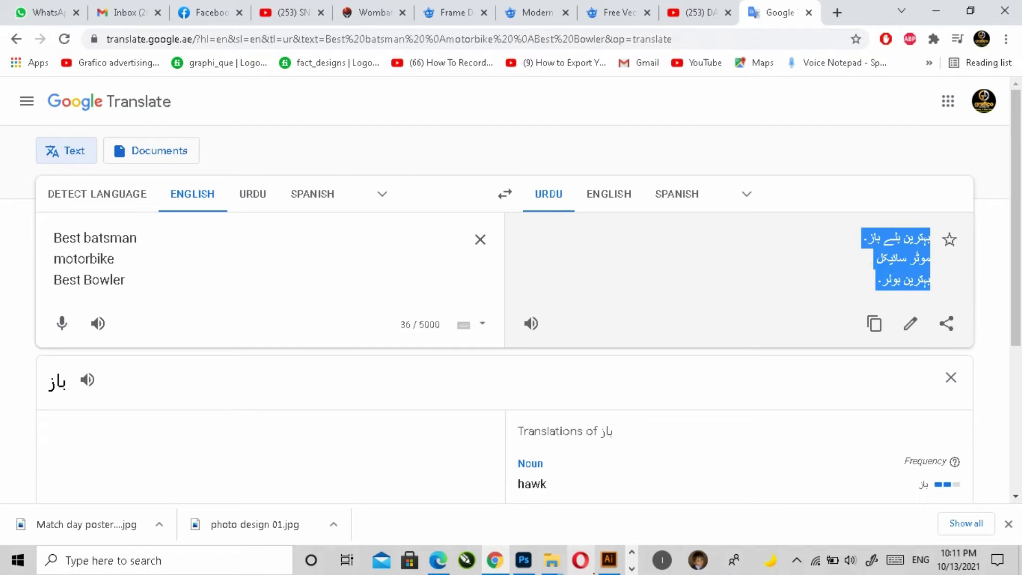
{"action": "left_click", "coordinate": [609, 560]}
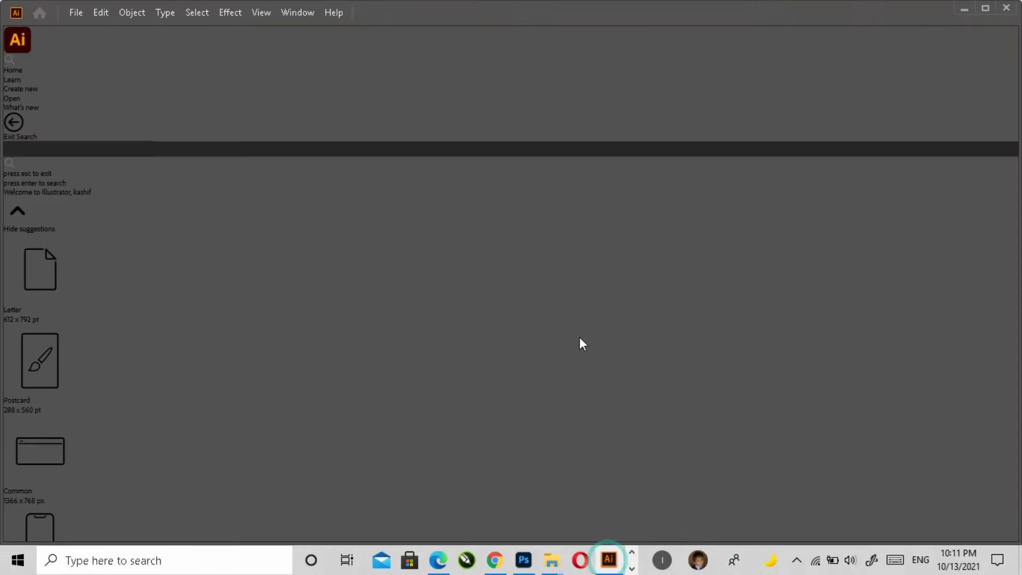
Step: Open the recent file 01222.ai with the Selection tool active
{"action": "left_click", "coordinate": [75, 13]}
{"action": "mouse_move", "coordinate": [126, 78]}
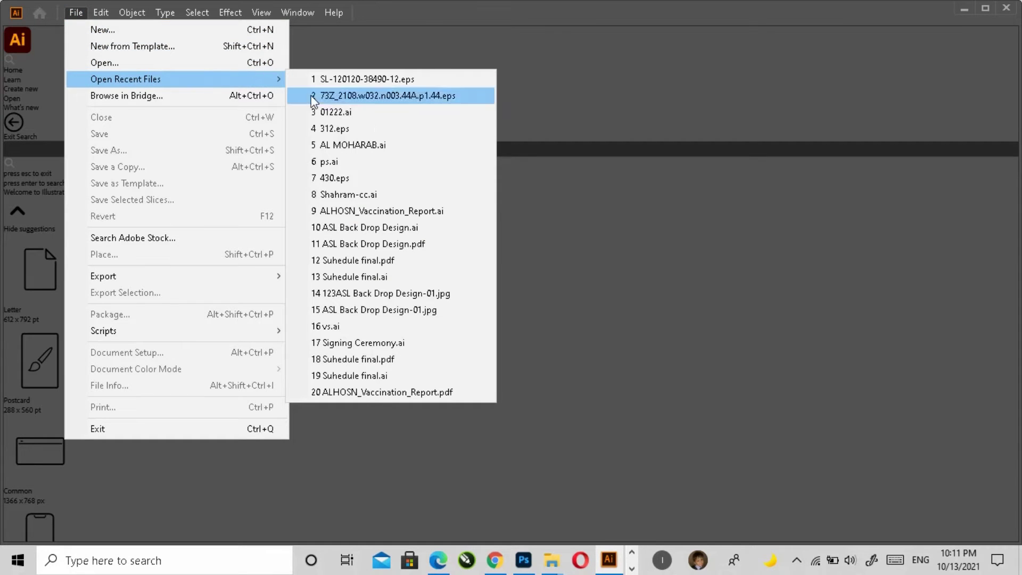
{"action": "left_click", "coordinate": [347, 116]}
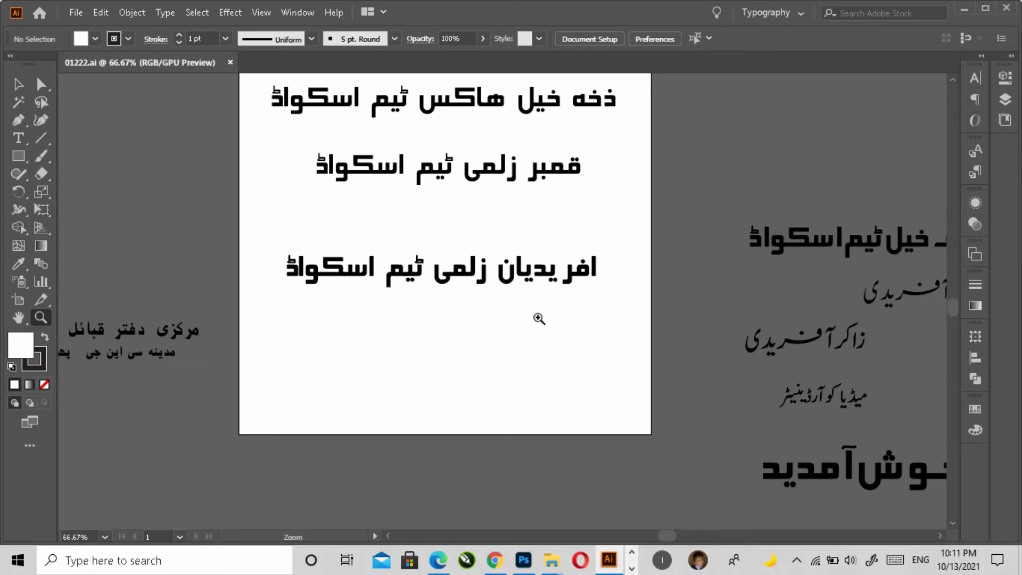
{"action": "left_click", "coordinate": [19, 85]}
{"action": "left_click", "coordinate": [170, 179]}
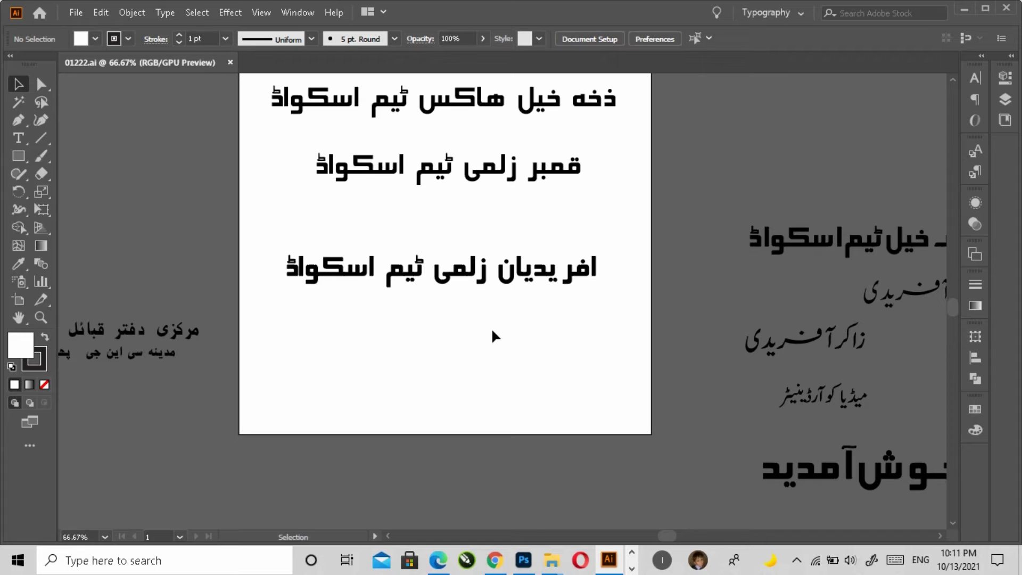
Step: Duplicate the top team-name line and replace its text with the three Urdu prize titles
{"action": "left_click", "coordinate": [487, 109]}
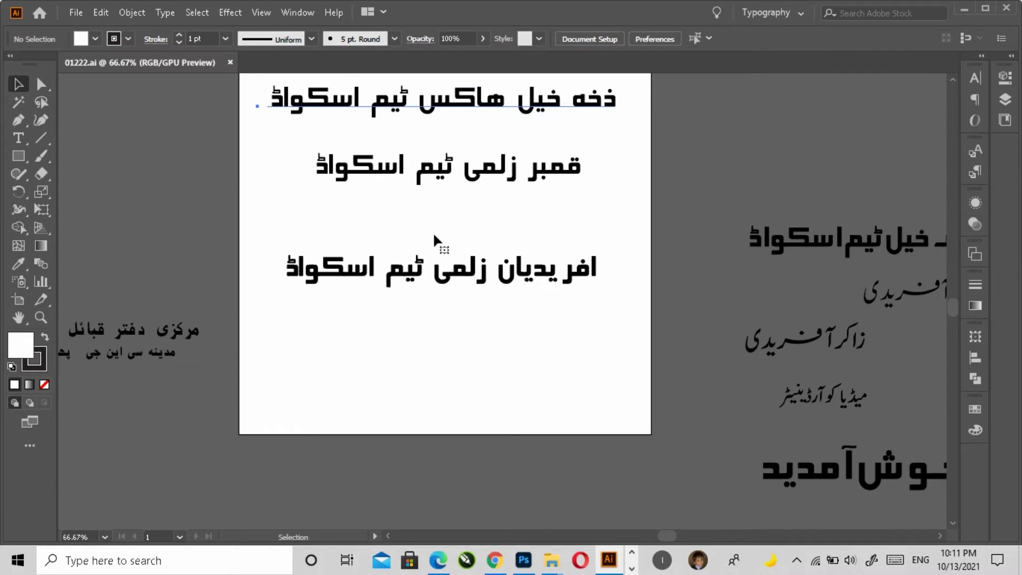
{"action": "left_click", "coordinate": [444, 111]}
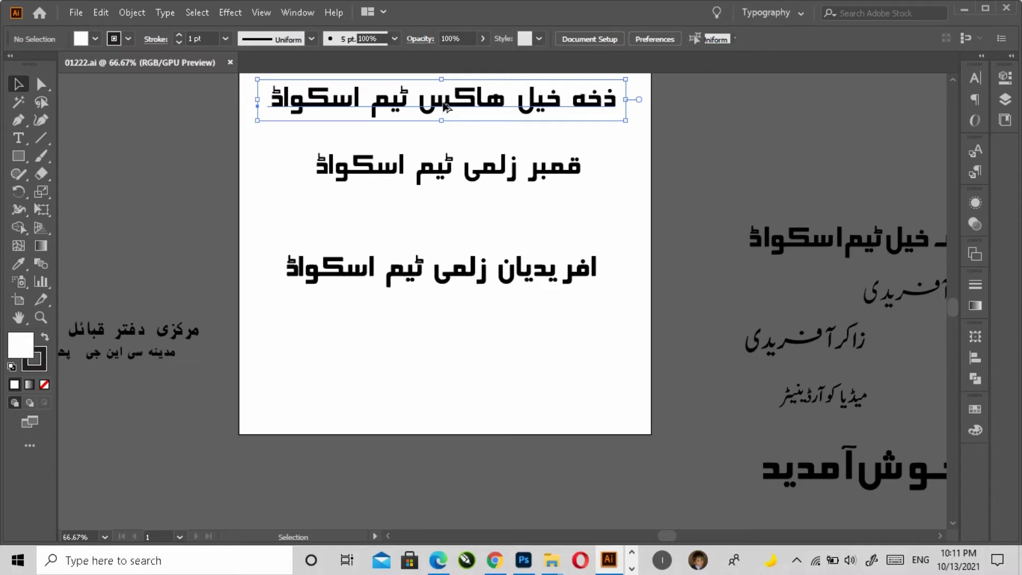
{"action": "left_click_drag", "start_coordinate": [448, 357], "coordinate": [446, 359]}
{"action": "double_click", "coordinate": [445, 356]}
{"action": "key", "text": "ctrl+a"}
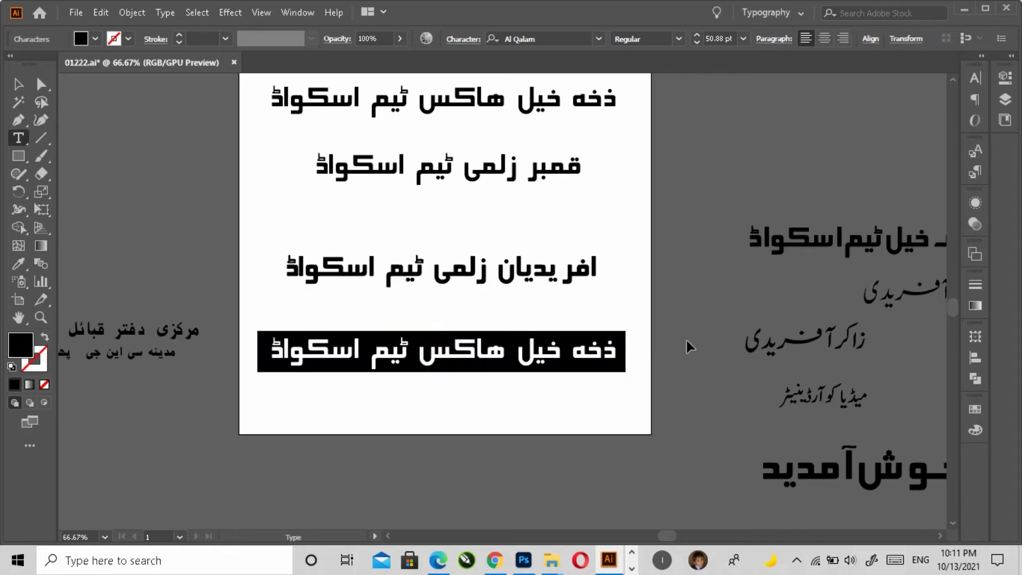
{"action": "key", "text": "ctrl+v"}
{"action": "key", "text": "ctrl+a"}
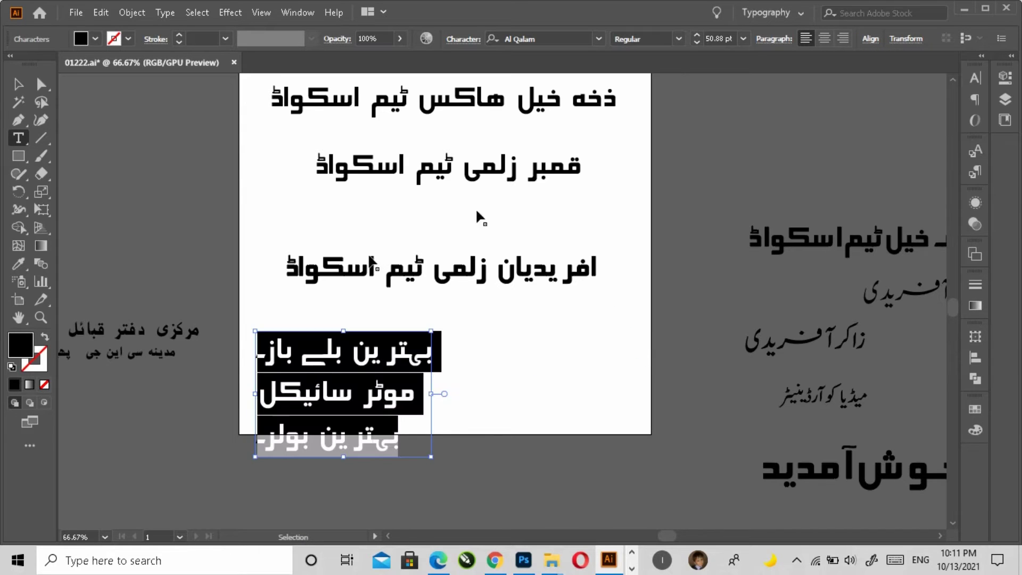
Step: Right-align the prize text, place it below the team names, and zoom in to check it
{"action": "left_click", "coordinate": [843, 39]}
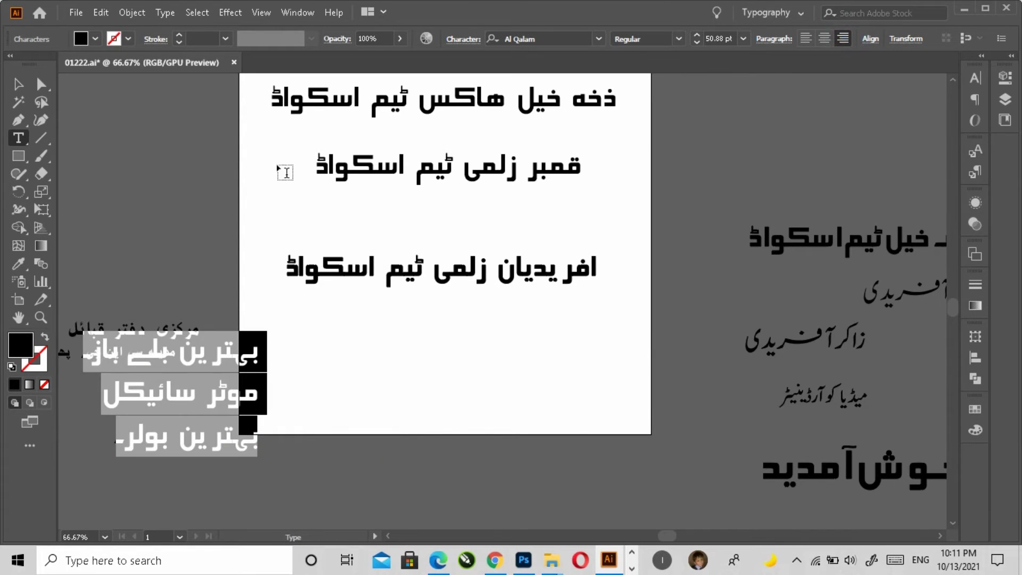
{"action": "left_click", "coordinate": [18, 84]}
{"action": "left_click_drag", "start_coordinate": [247, 352], "coordinate": [501, 371]}
{"action": "left_click", "coordinate": [603, 402]}
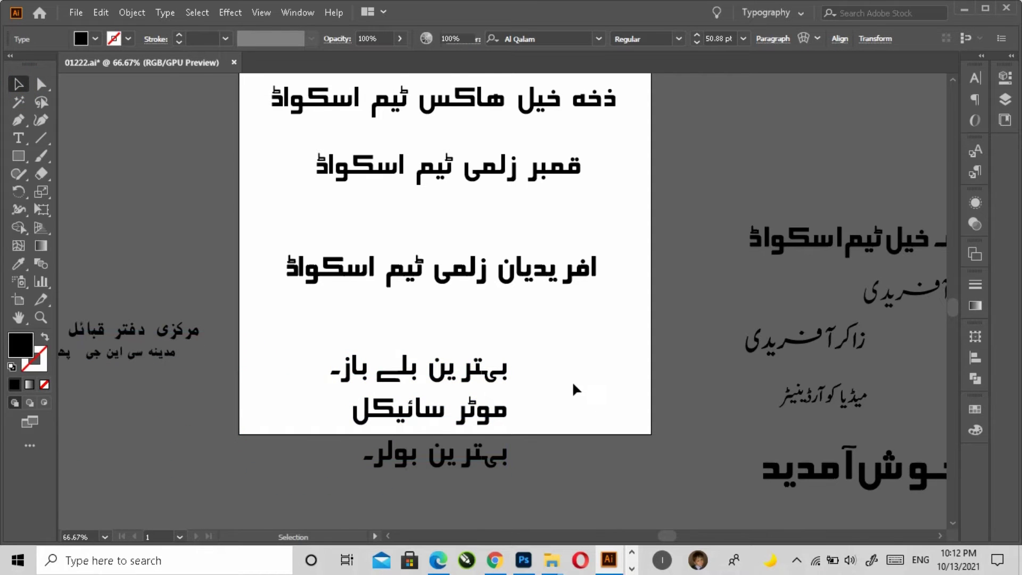
{"action": "scroll", "coordinate": [572, 381], "scroll_direction": "down", "scroll_amount": 3}
{"action": "key", "text": "z"}
{"action": "left_click", "coordinate": [490, 303]}
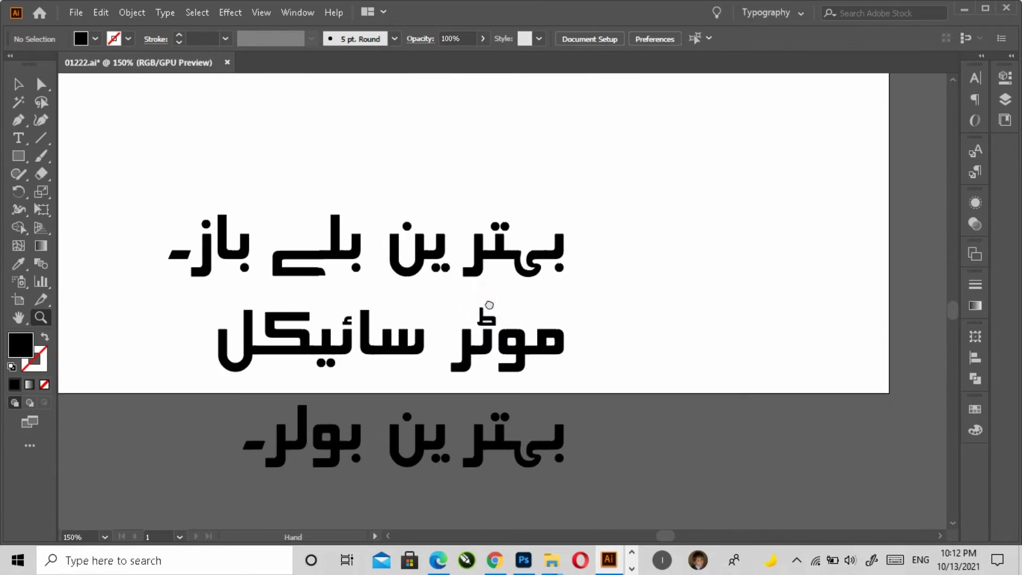
{"action": "mouse_move", "coordinate": [457, 289]}
{"action": "left_mouse_down"}
{"action": "mouse_move", "coordinate": [490, 310]}
{"action": "mouse_move", "coordinate": [467, 281]}
{"action": "left_mouse_up"}
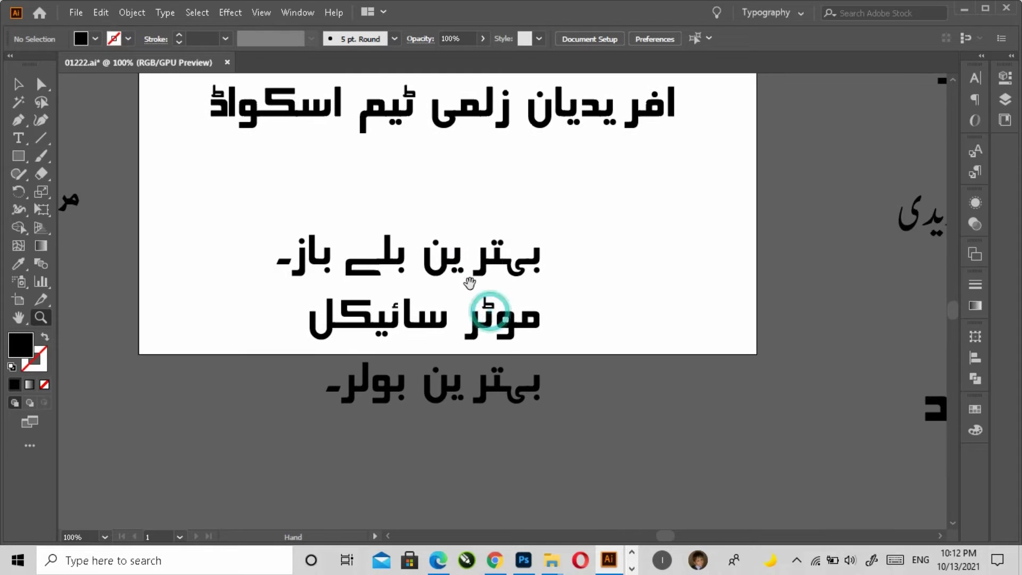
{"action": "key", "text": "v"}
{"action": "left_click", "coordinate": [407, 273]}
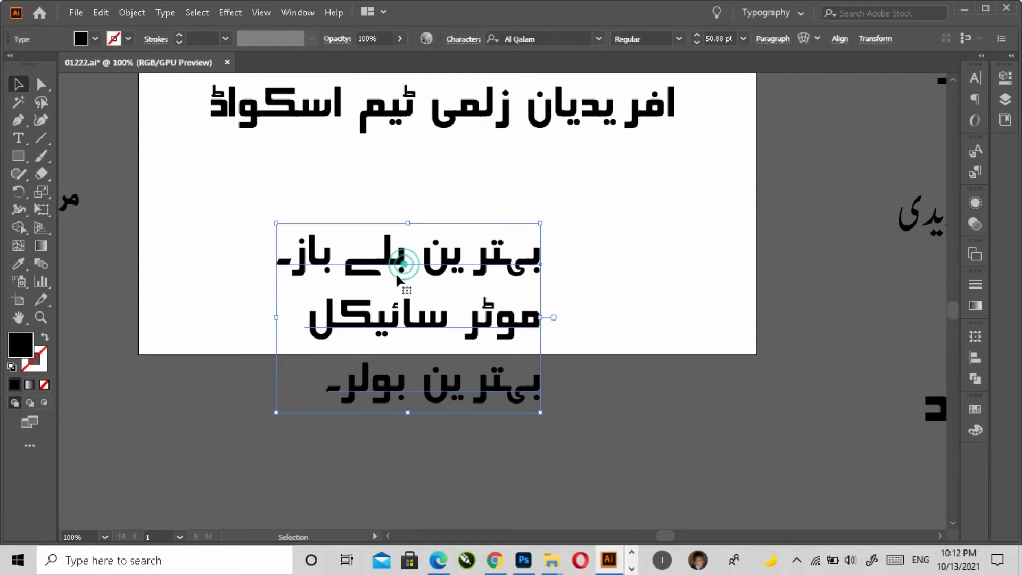
{"action": "left_click", "coordinate": [212, 321]}
Step: Extend the artboard's bottom edge down to a height of 1001.01 pt
{"action": "left_click", "coordinate": [22, 301]}
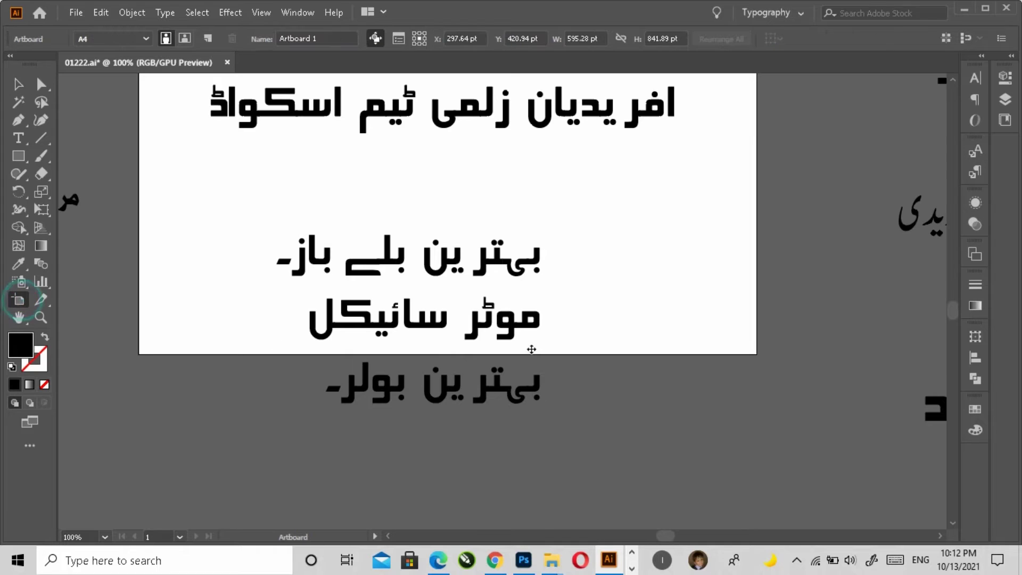
{"action": "left_click_drag", "start_coordinate": [449, 354], "coordinate": [448, 520]}
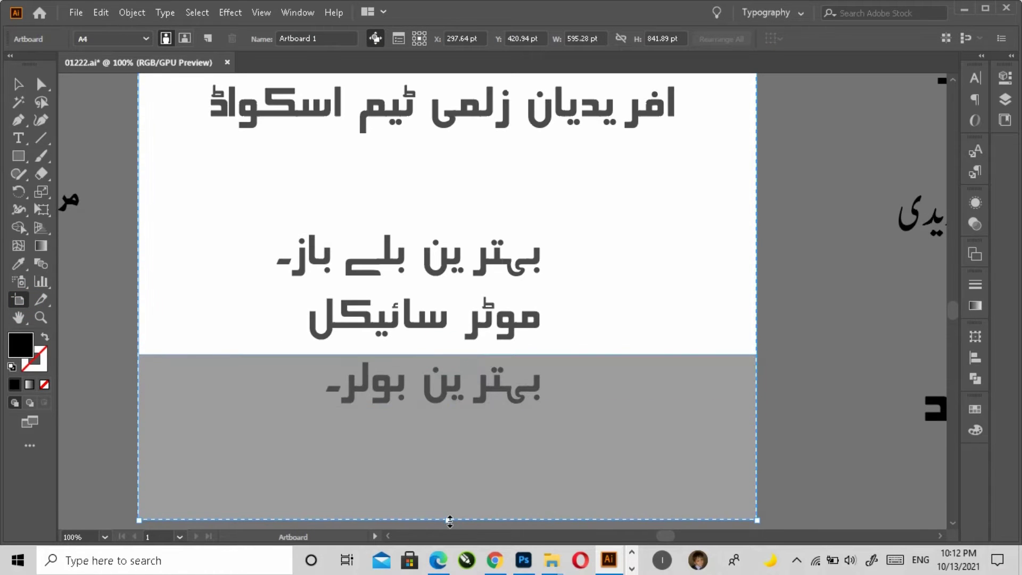
{"action": "left_click", "coordinate": [18, 83]}
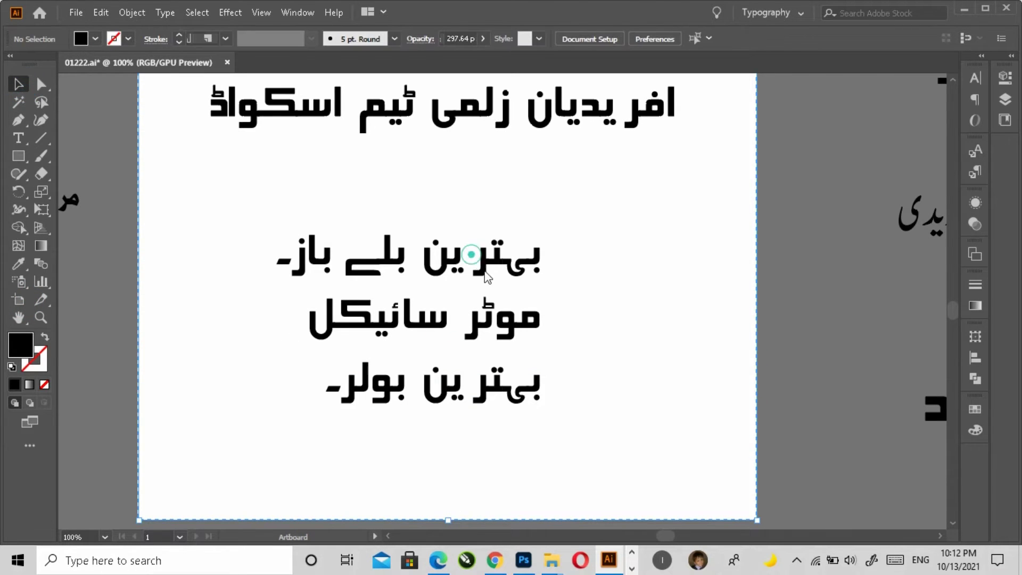
Step: Delete lines 2–3 of the prize block, leaving only the بہترین بلے باز line
{"action": "left_click", "coordinate": [498, 294]}
{"action": "double_click", "coordinate": [414, 319]}
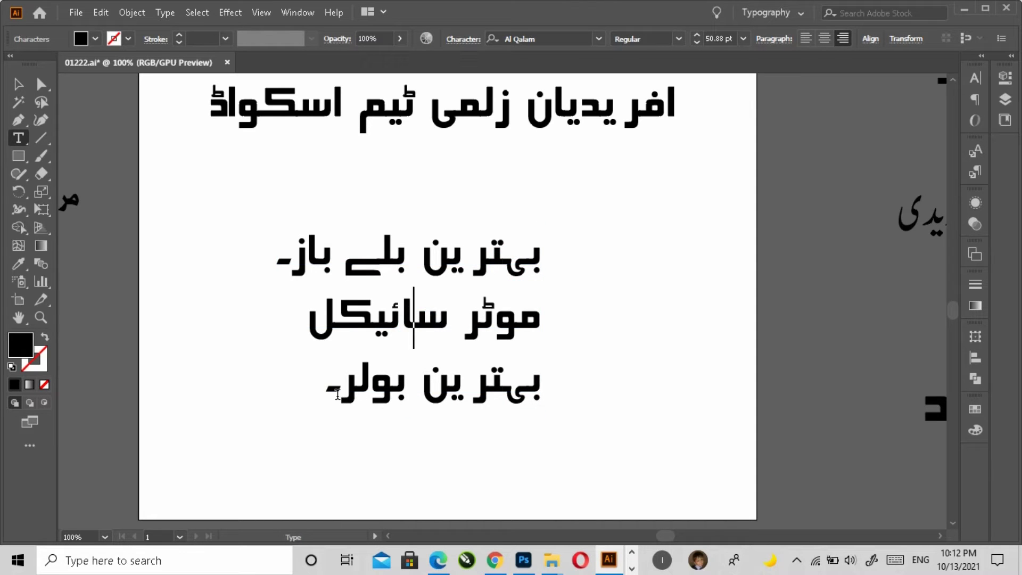
{"action": "left_click_drag", "start_coordinate": [313, 318], "coordinate": [386, 309]}
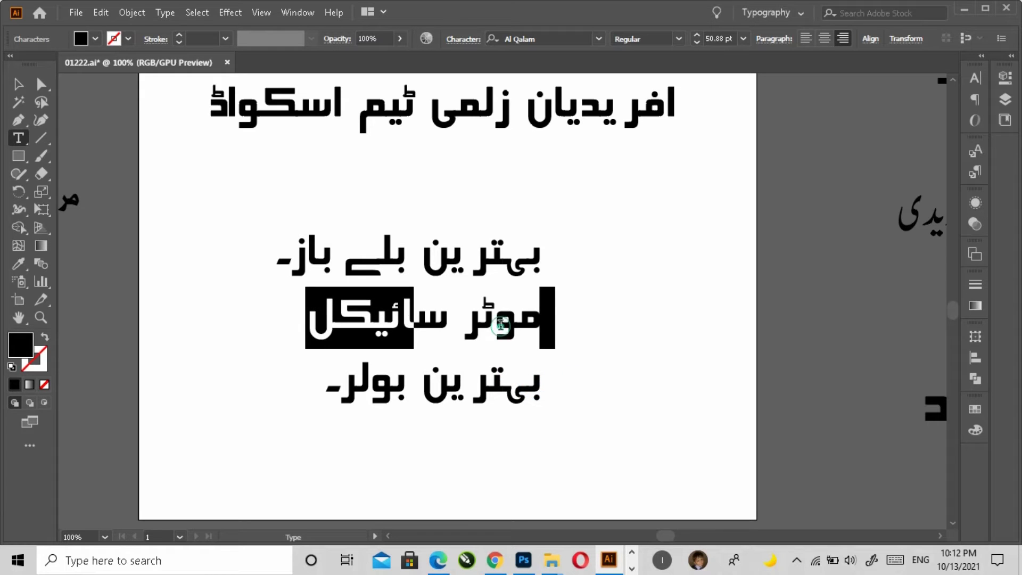
{"action": "left_click_drag", "start_coordinate": [503, 325], "coordinate": [518, 388]}
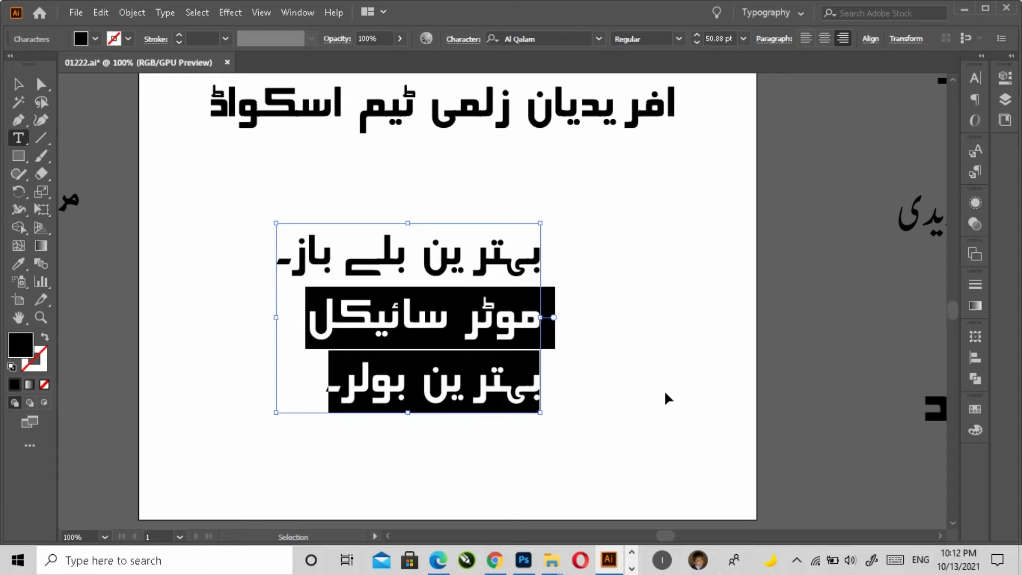
{"action": "key", "text": "BackSpace"}
{"action": "key", "text": "BackSpace"}
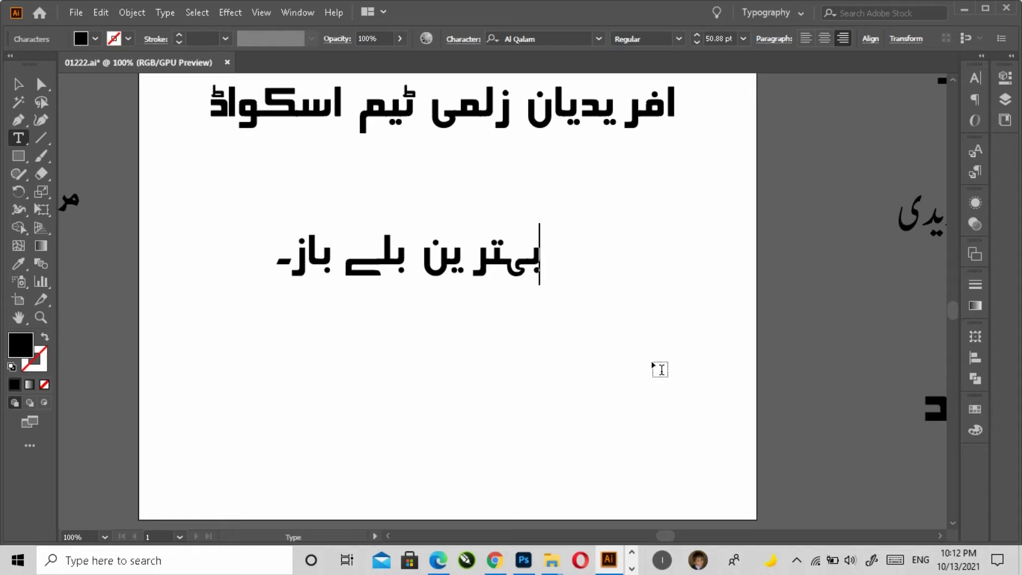
{"action": "left_click", "coordinate": [16, 84]}
{"action": "left_click", "coordinate": [423, 355]}
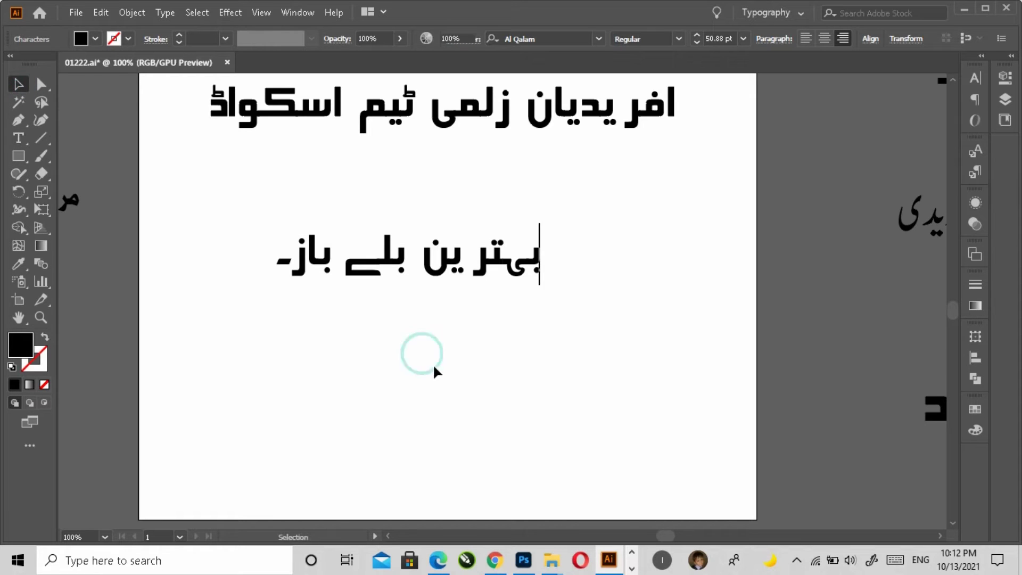
{"action": "left_click", "coordinate": [522, 271]}
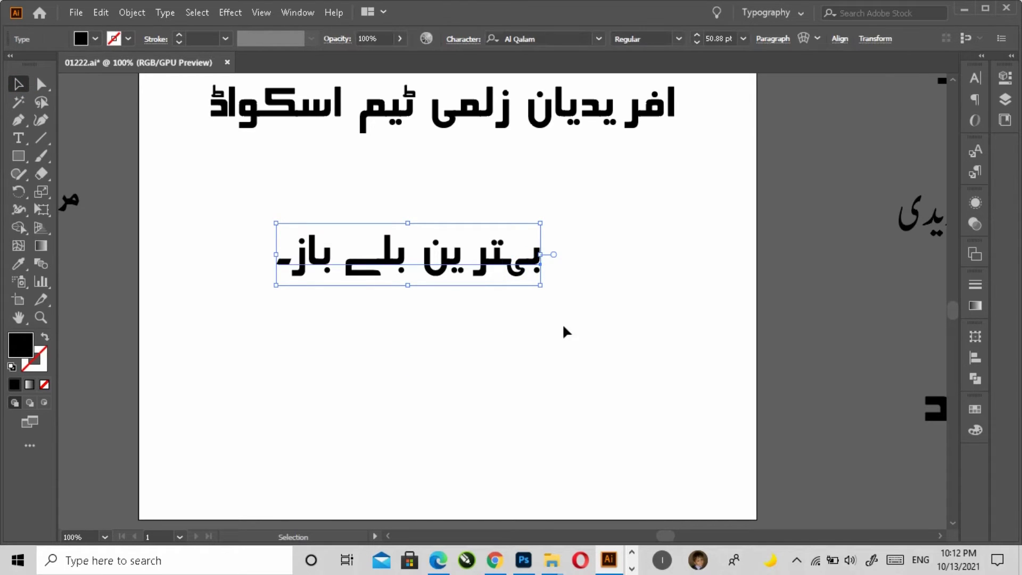
{"action": "triple_click", "coordinate": [496, 261]}
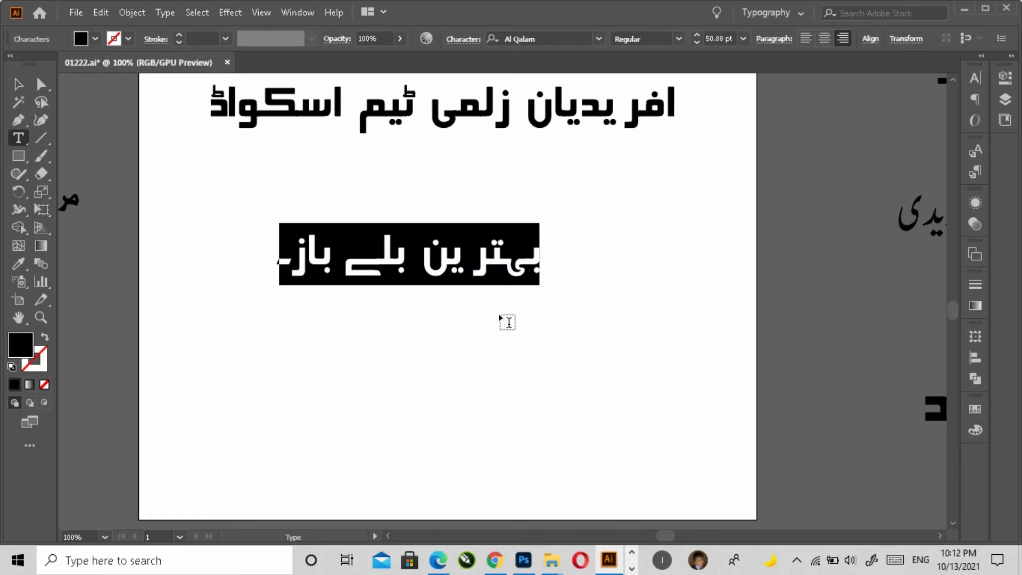
{"action": "key", "text": "Escape"}
Step: Duplicate the بہترین بلے باز line just below and highlight the copy's text
{"action": "mouse_move", "coordinate": [500, 261]}
{"action": "left_mouse_down"}
{"action": "mouse_move", "coordinate": [500, 226]}
{"action": "mouse_move", "coordinate": [501, 295]}
{"action": "left_mouse_up"}
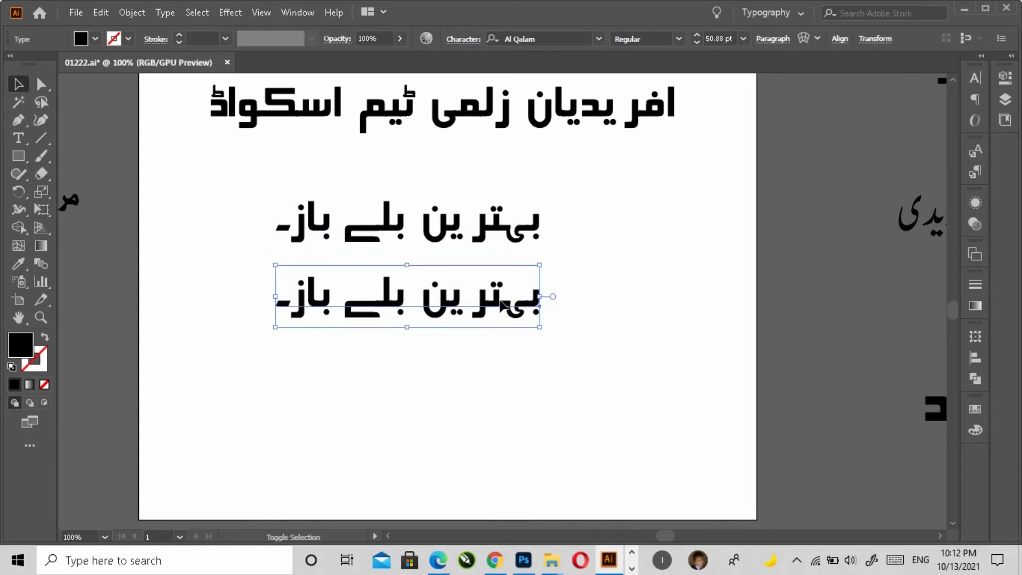
{"action": "key", "text": "t"}
{"action": "triple_click", "coordinate": [500, 300]}
Step: Try fonts on the copy, from Al Qalam Kolkatta Quran through AlFars 24 Ahram
{"action": "left_click", "coordinate": [553, 38]}
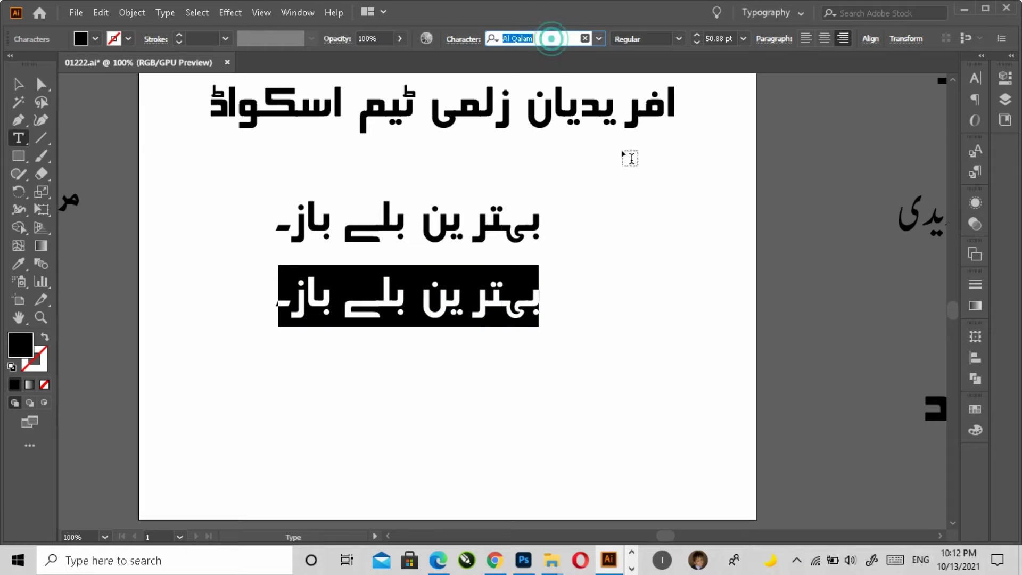
{"action": "key", "text": "Down"}
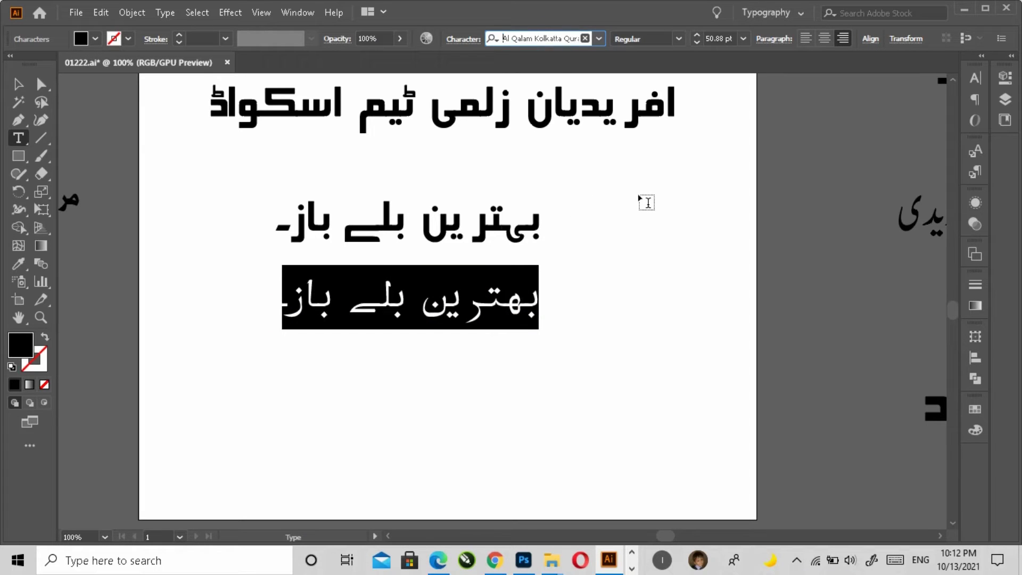
{"action": "key", "text": "Down"}
{"action": "key", "text": "Down"}
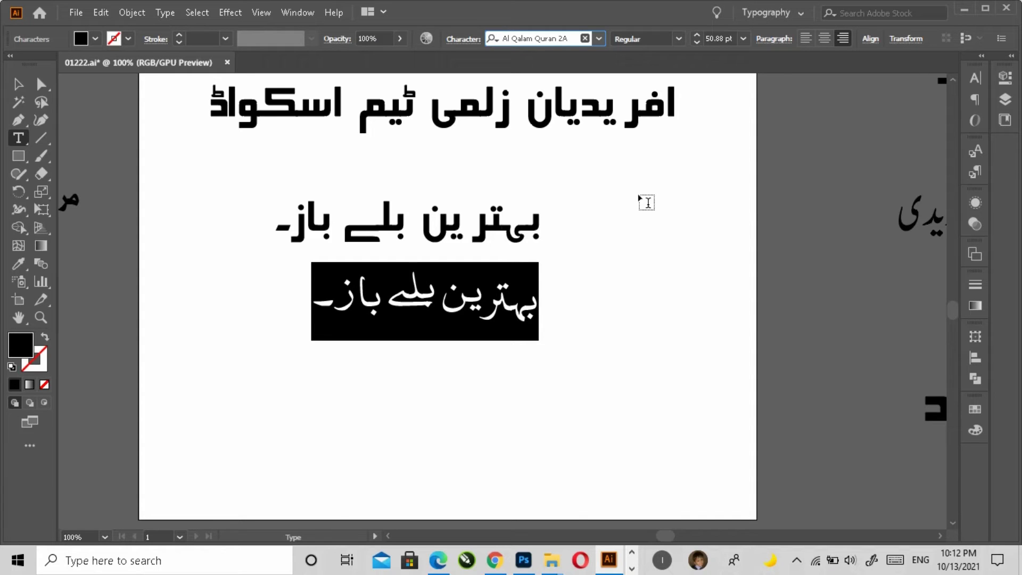
{"action": "key", "text": "Down"}
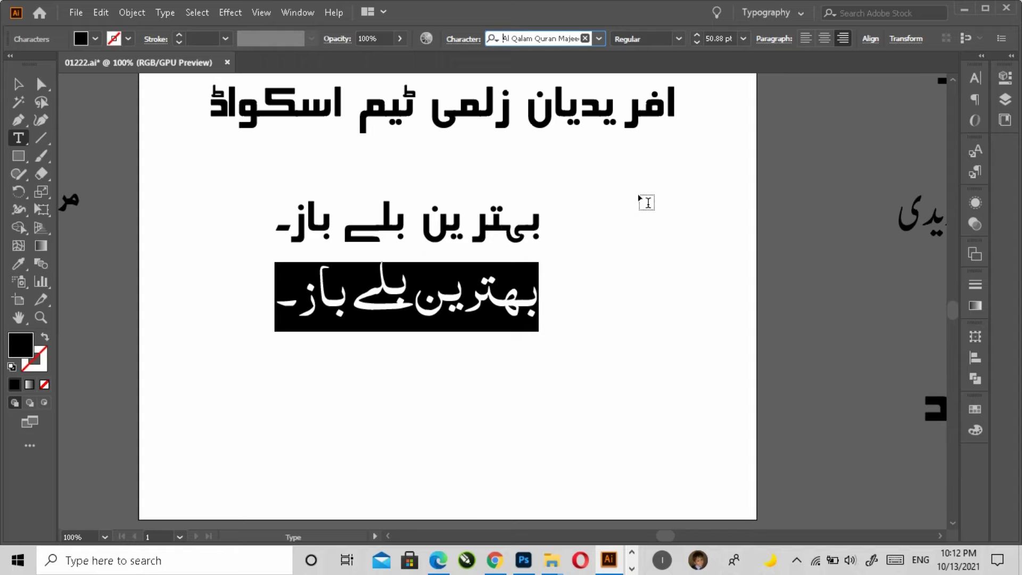
{"action": "left_click", "coordinate": [556, 39]}
{"action": "key", "text": "Down"}
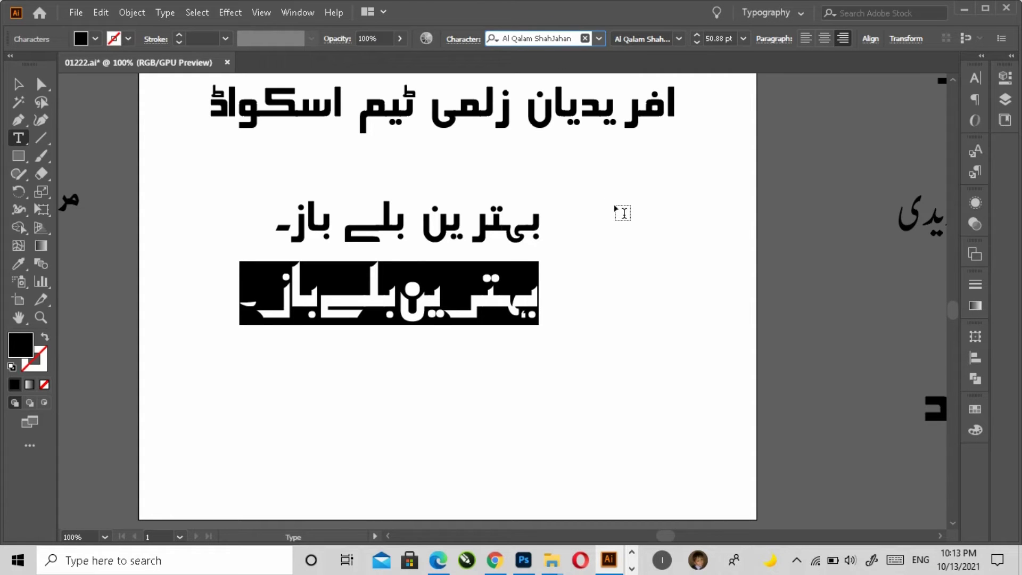
{"action": "key", "text": "Down"}
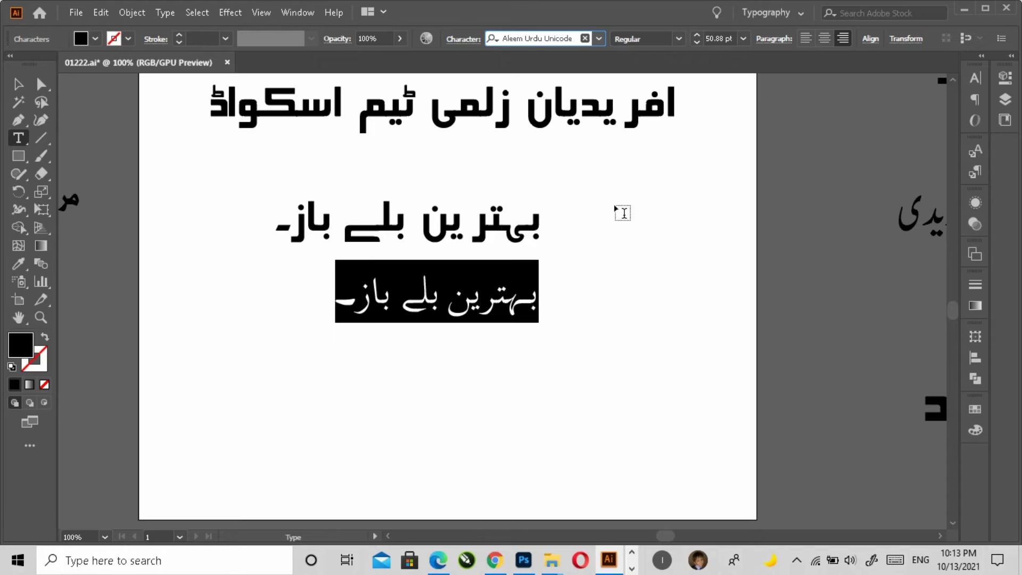
{"action": "key", "text": "Down"}
{"action": "key", "text": "Down"}
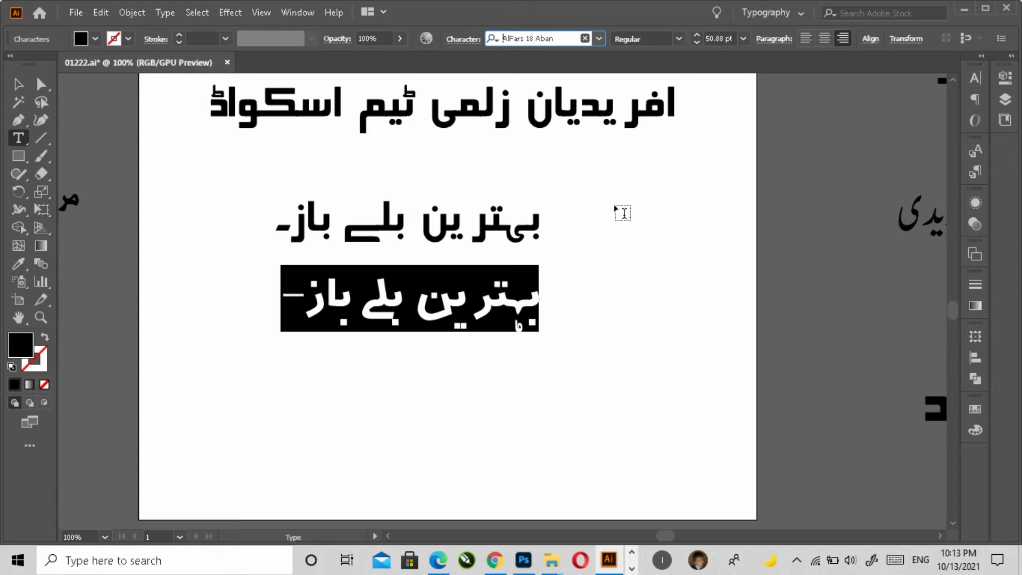
{"action": "key", "text": "Down"}
{"action": "key", "text": "Down"}
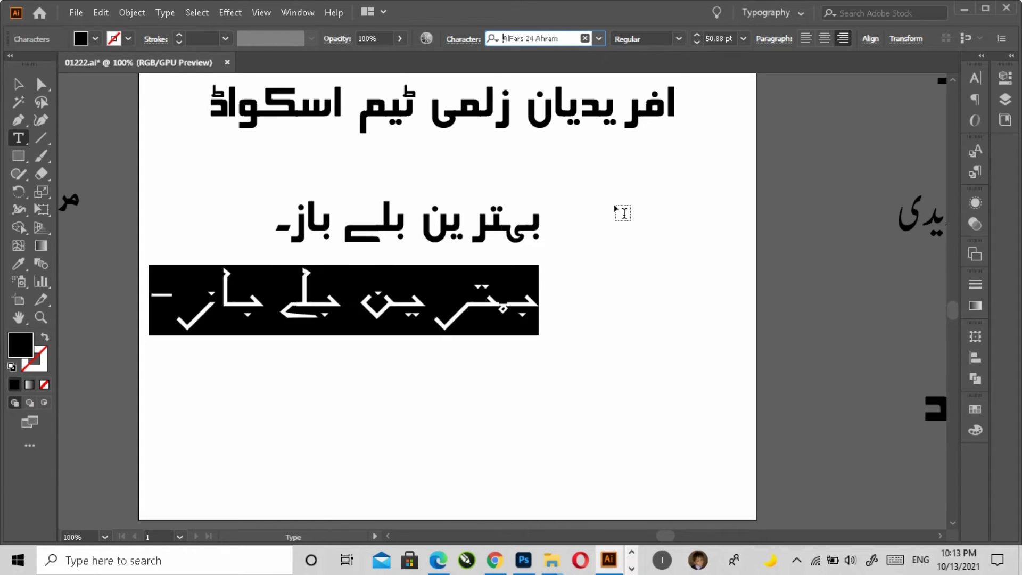
Step: Step through AlQalam fonts (Juveria Kufi, Kaman, Makki, Mehwish Ali) to AlQalam Mohib Alvi
{"action": "key", "text": "Down"}
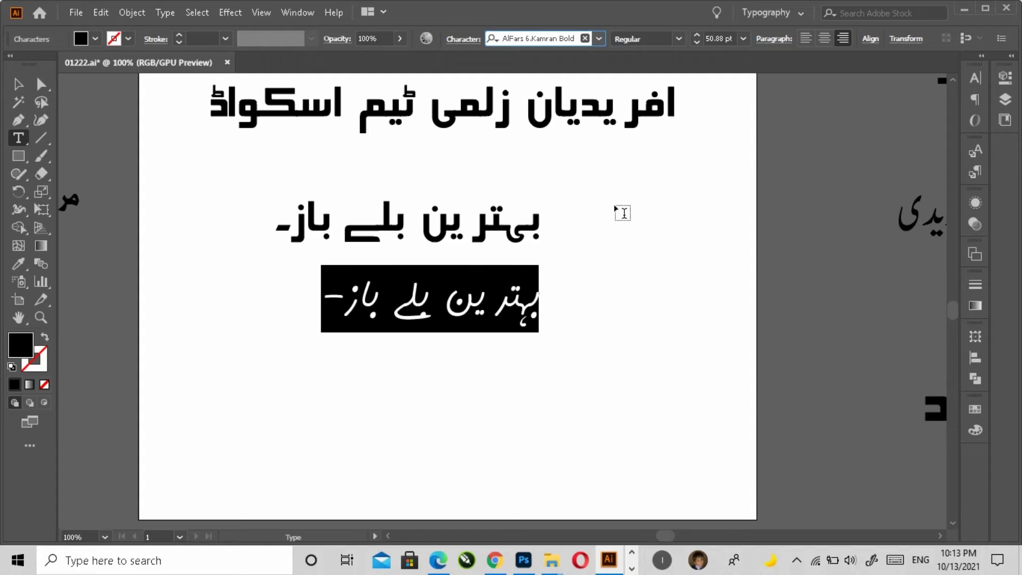
{"action": "key", "text": "Down"}
{"action": "key", "text": "Down"}
{"action": "key", "text": "Down"}
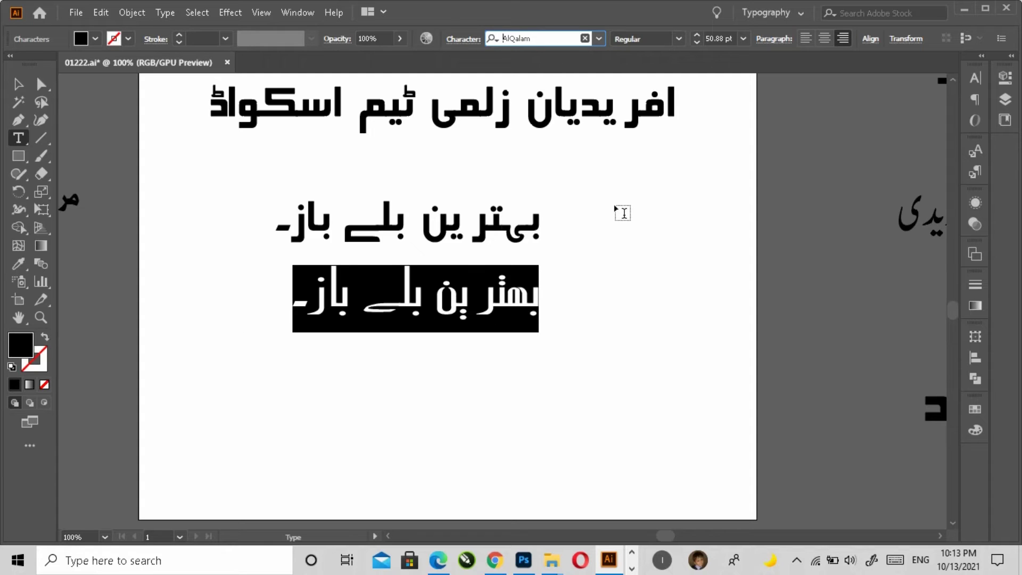
{"action": "key", "text": "Down"}
{"action": "key", "text": "Down"}
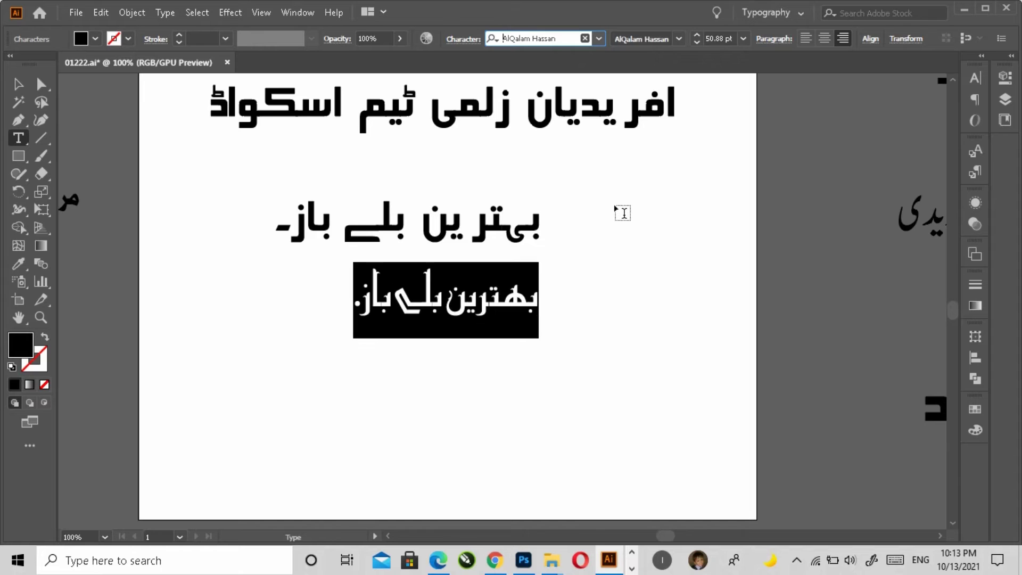
{"action": "key", "text": "Down"}
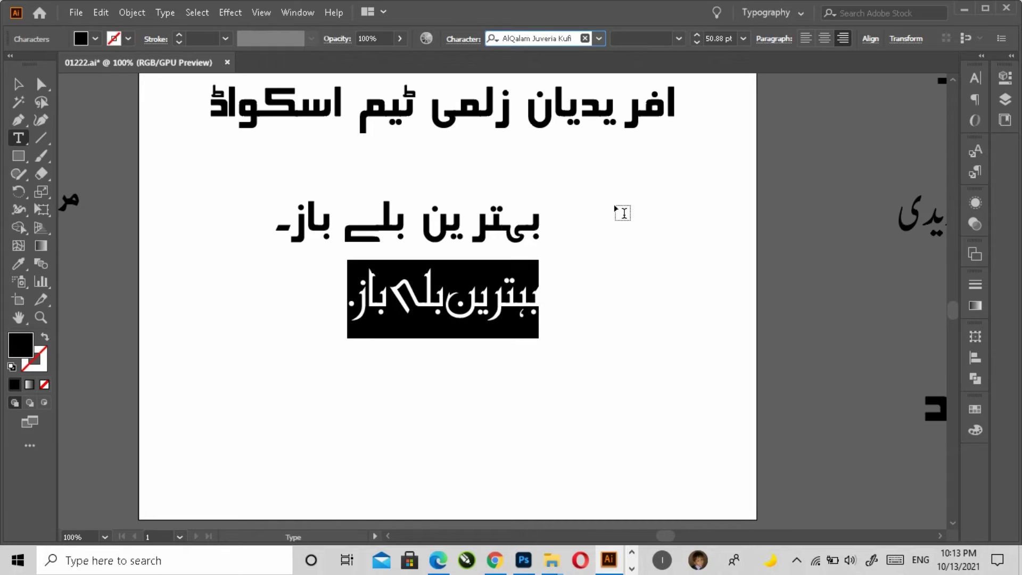
{"action": "key", "text": "Down"}
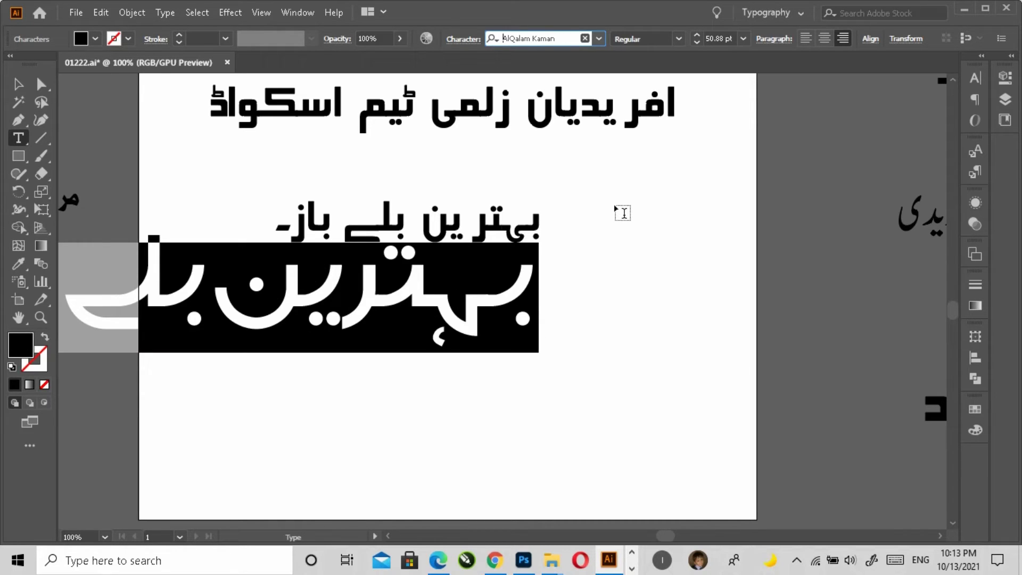
{"action": "key", "text": "Down"}
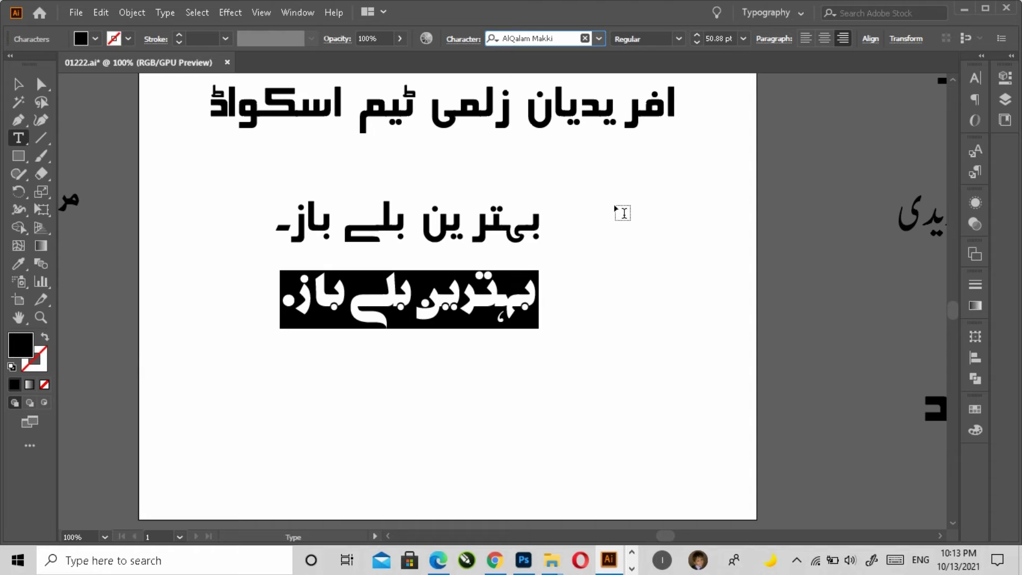
{"action": "key", "text": "Down"}
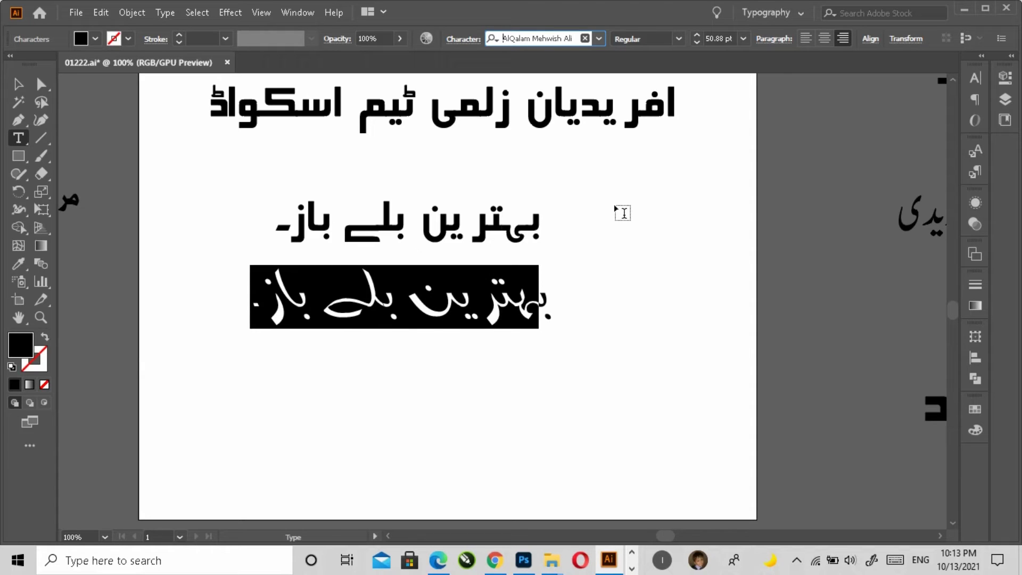
{"action": "key", "text": "Down"}
{"action": "key", "text": "Down"}
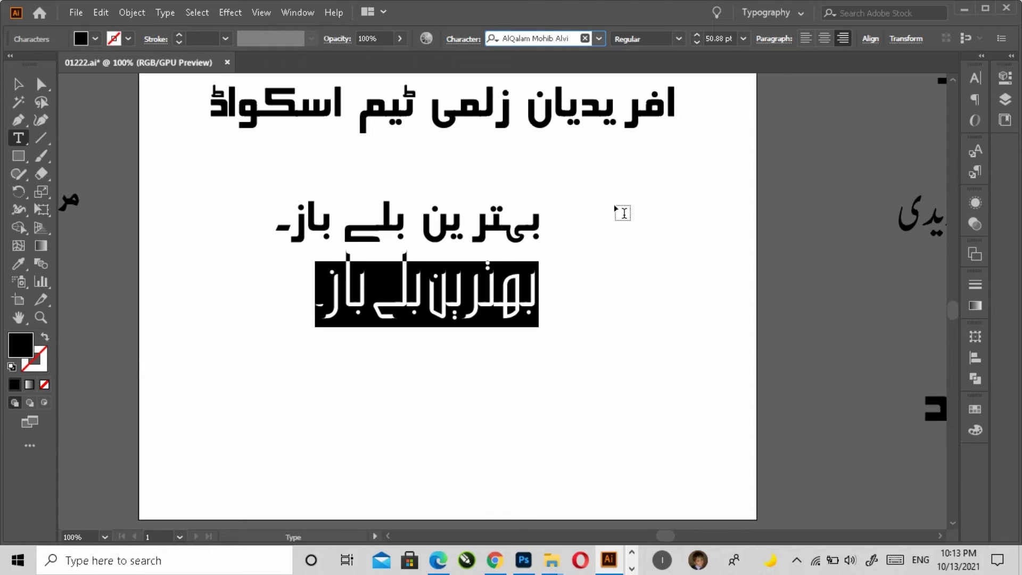
{"action": "key", "text": "Down"}
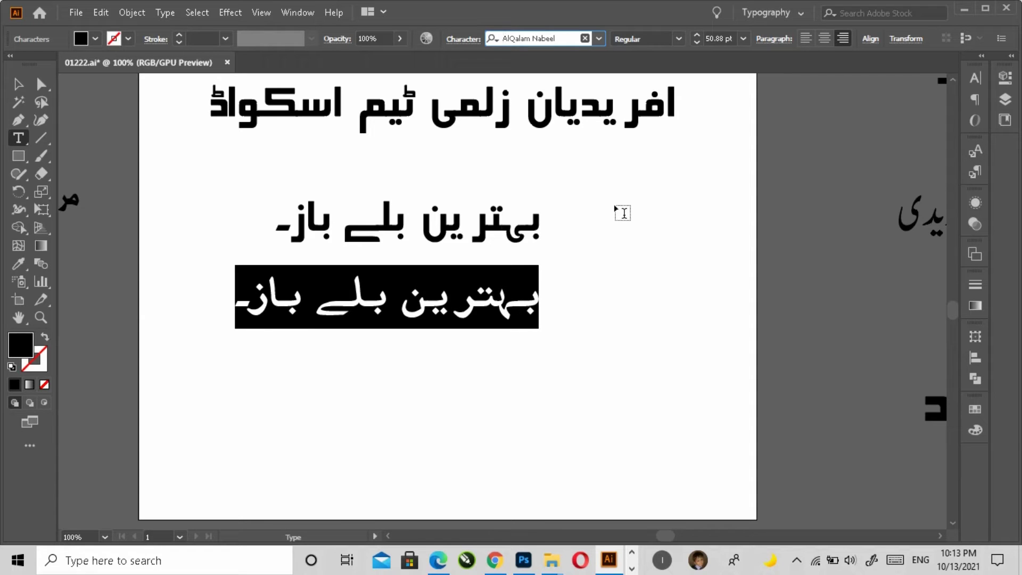
Step: Raise the original line toward the heading and place the Nabeel line beneath it
{"action": "left_click", "coordinate": [505, 307]}
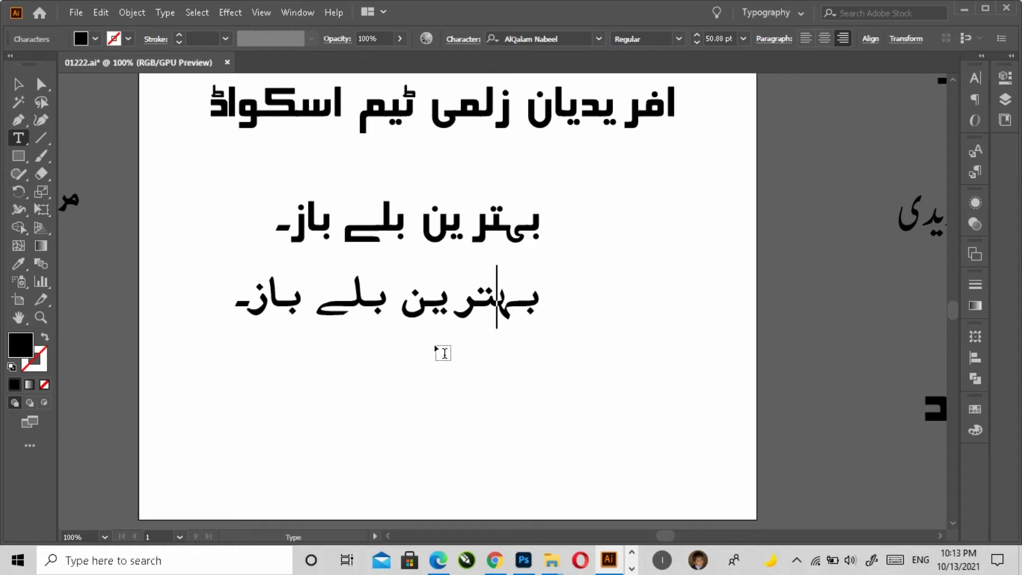
{"action": "left_click", "coordinate": [17, 88]}
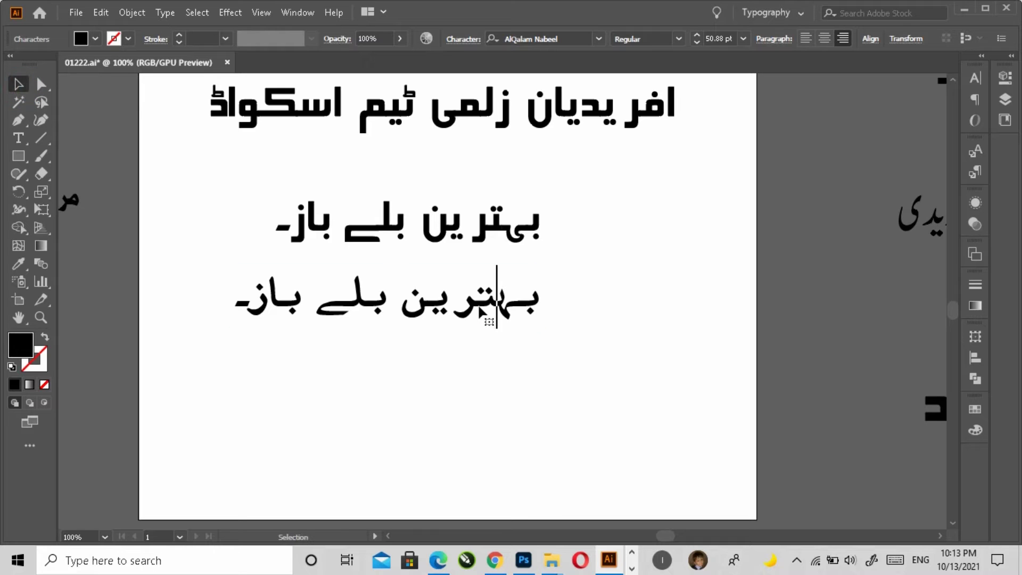
{"action": "left_click_drag", "start_coordinate": [482, 311], "coordinate": [510, 304]}
{"action": "left_click_drag", "start_coordinate": [495, 228], "coordinate": [495, 178]}
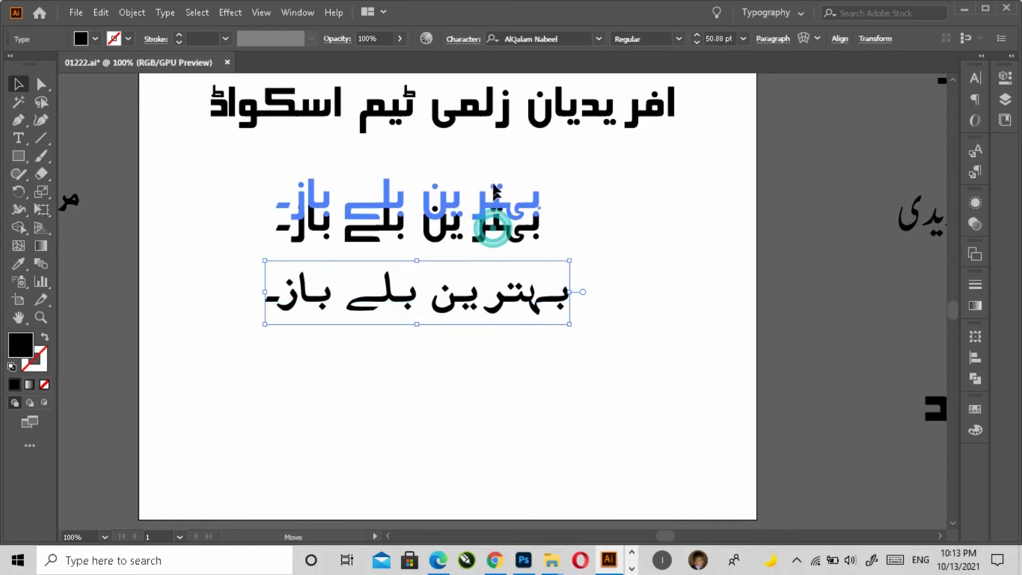
{"action": "mouse_move", "coordinate": [513, 299]}
{"action": "left_mouse_down"}
{"action": "mouse_move", "coordinate": [510, 263]}
{"action": "mouse_move", "coordinate": [511, 384]}
{"action": "left_mouse_up"}
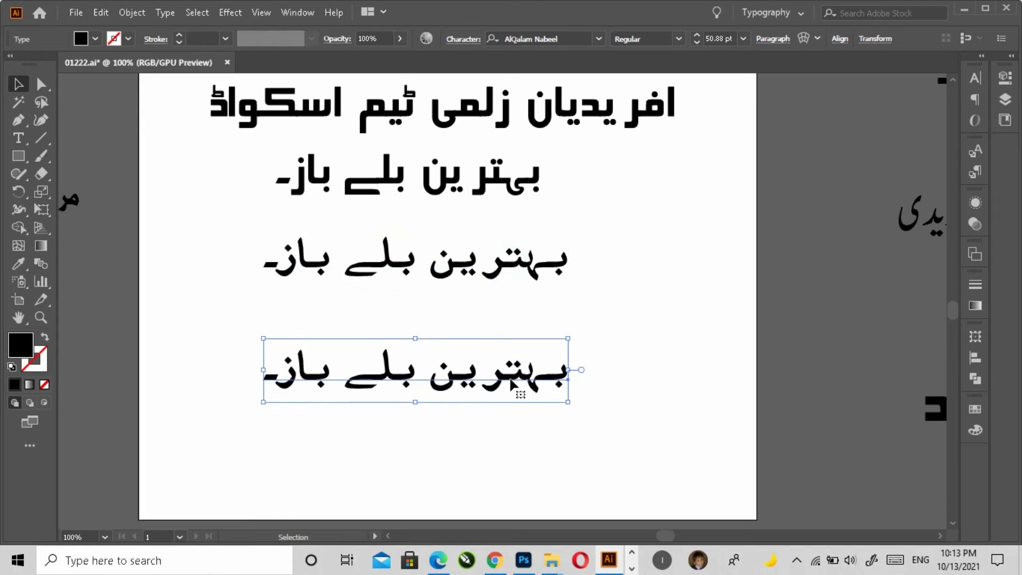
Step: Replace the duplicated line's text with the pasted two-line bowler caption
{"action": "double_click", "coordinate": [511, 384]}
{"action": "key", "text": "ctrl+a"}
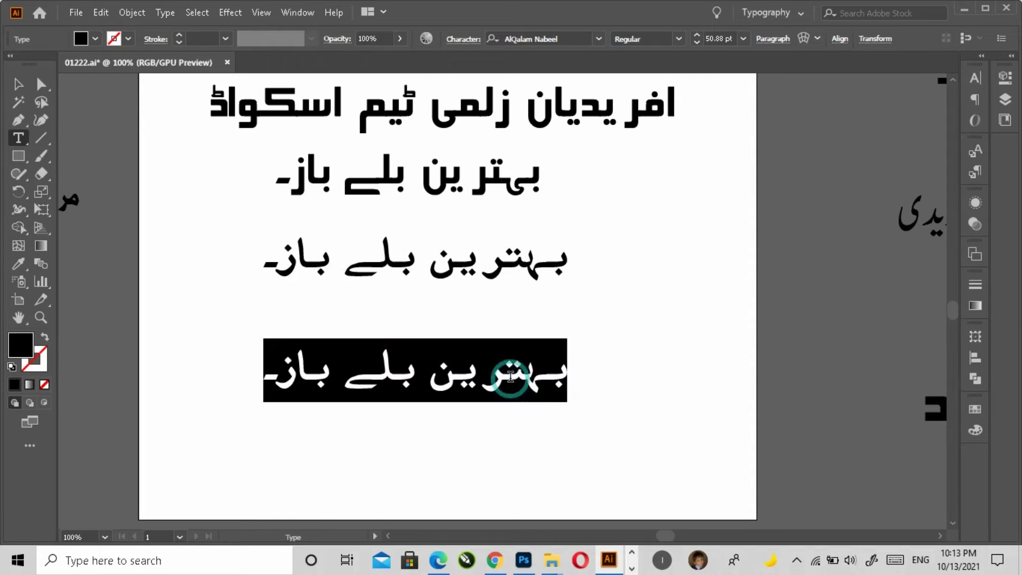
{"action": "key", "text": "ctrl+v"}
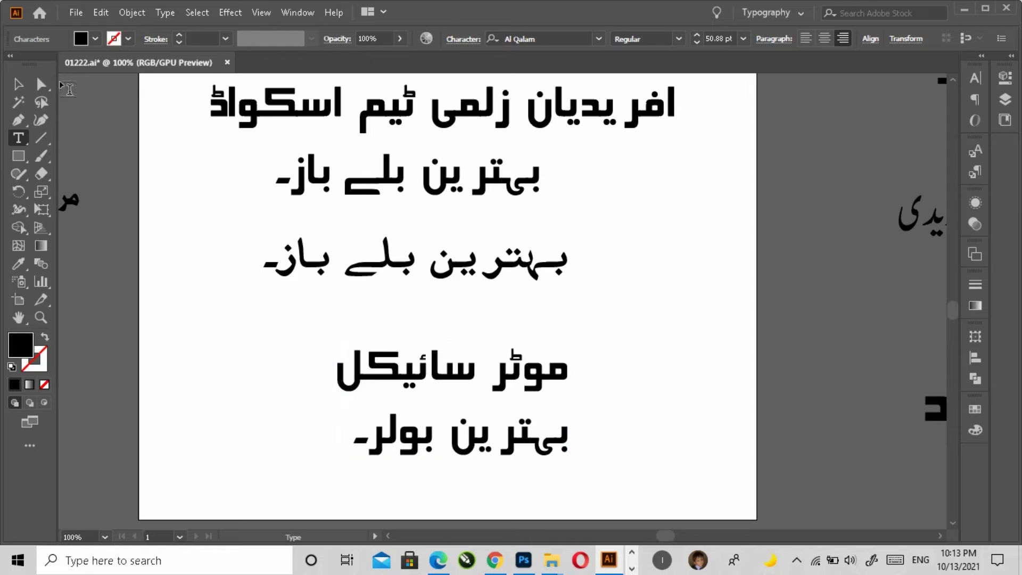
{"action": "left_click", "coordinate": [17, 84]}
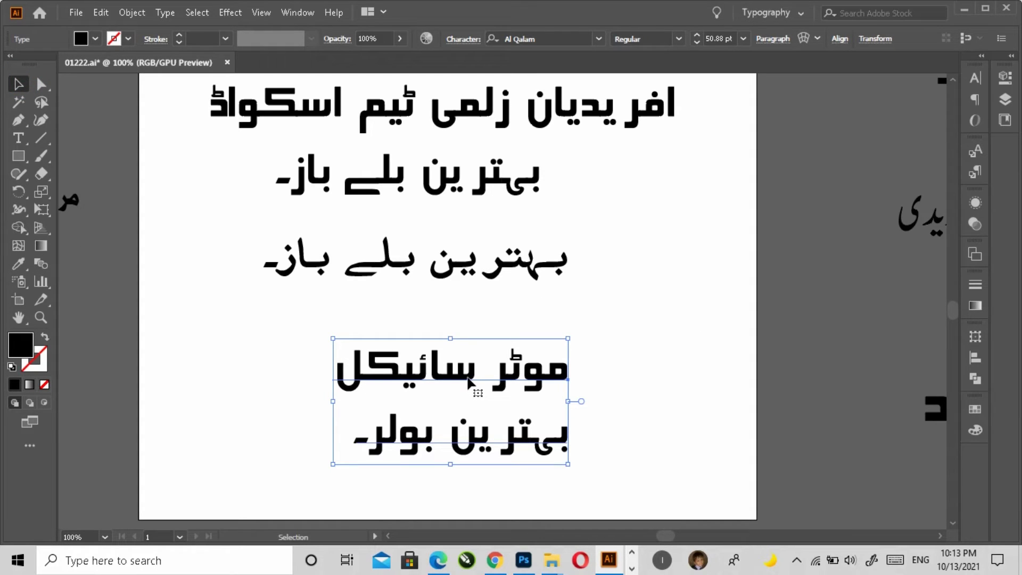
Step: Apply AlQalam Nabeel to the bowler block and move it to the artboard's right edge
{"action": "left_click", "coordinate": [19, 264]}
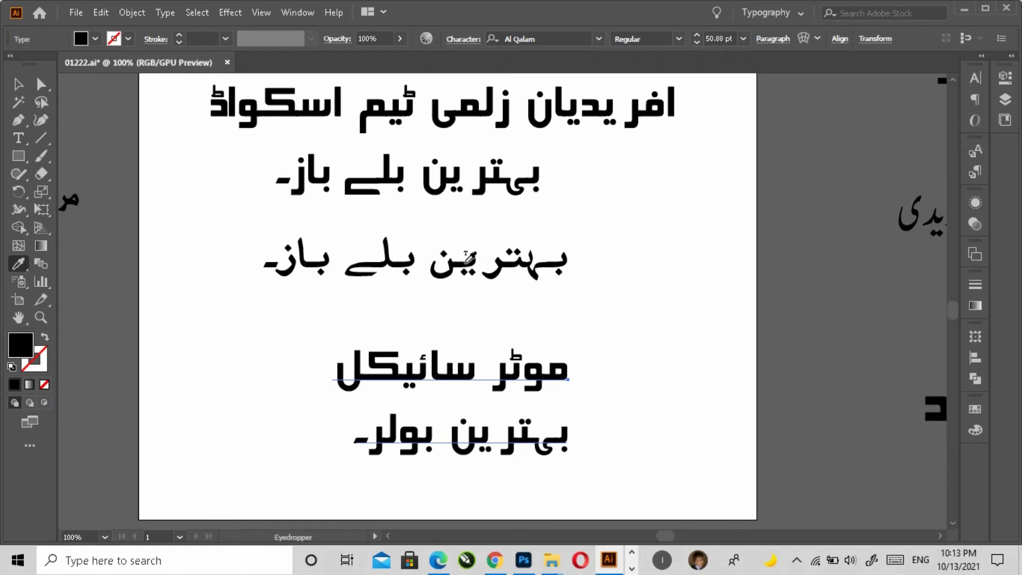
{"action": "left_click", "coordinate": [462, 263]}
{"action": "left_click", "coordinate": [18, 83]}
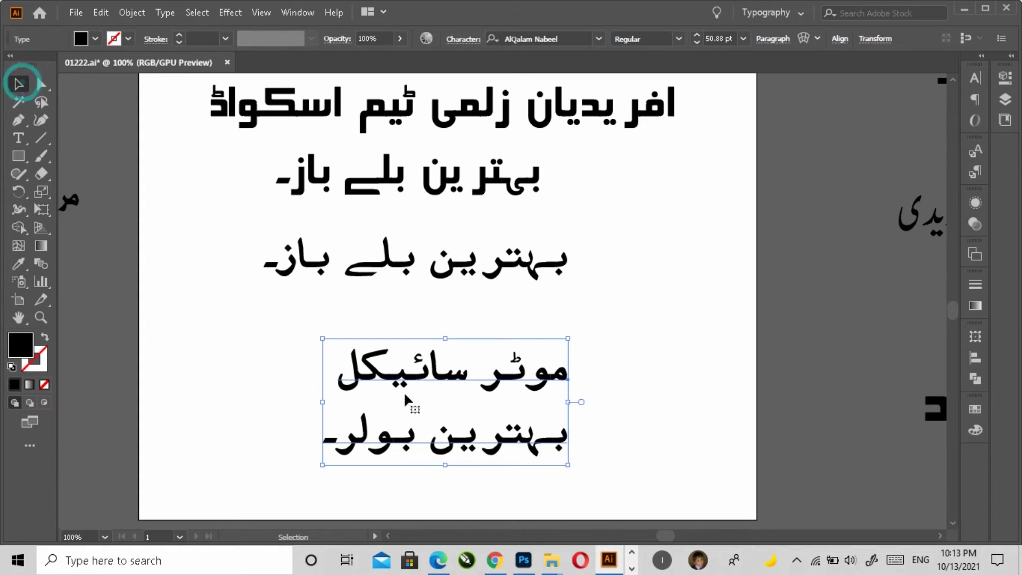
{"action": "left_click", "coordinate": [607, 397]}
{"action": "left_click", "coordinate": [464, 383]}
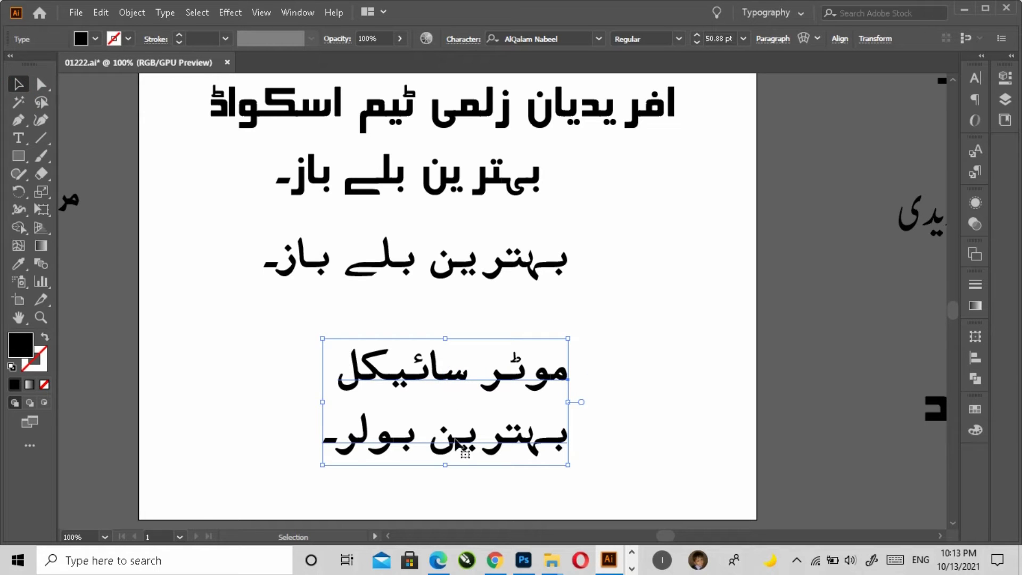
{"action": "left_click_drag", "start_coordinate": [426, 379], "coordinate": [739, 380]}
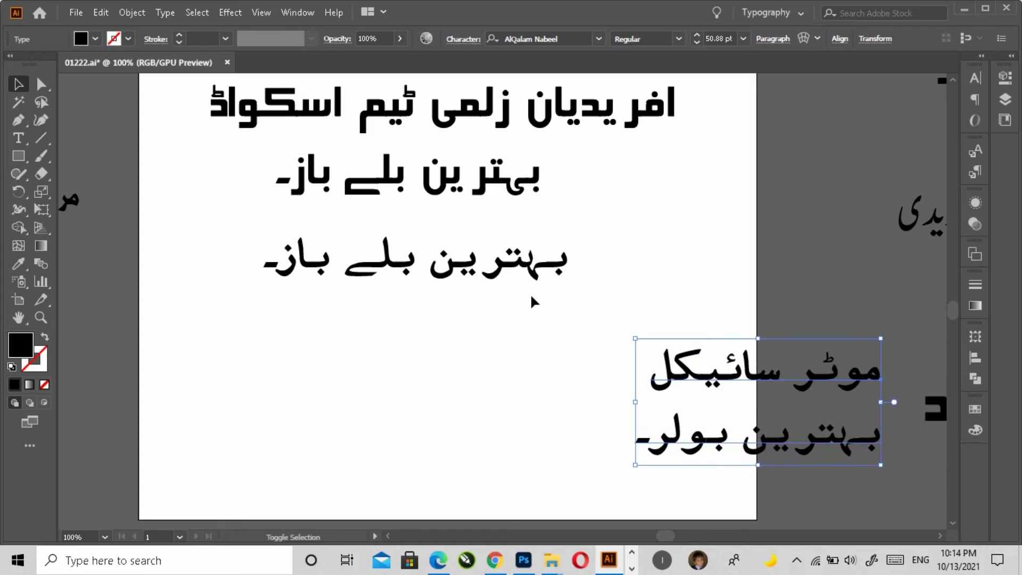
Step: Delete بلے باز- from the Nabeel line, then move and enlarge the remaining بہترین
{"action": "left_click", "coordinate": [465, 269]}
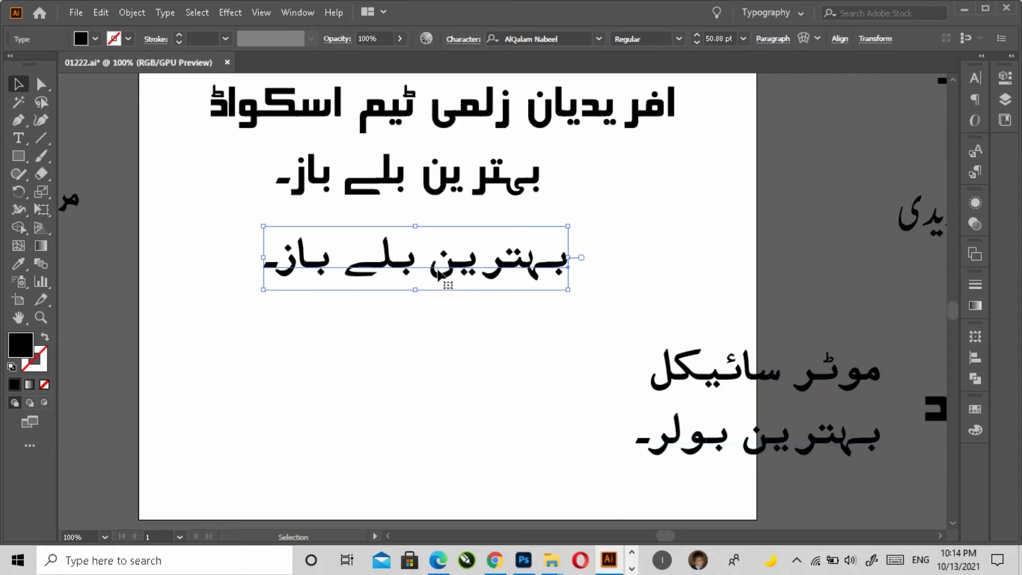
{"action": "double_click", "coordinate": [432, 263]}
{"action": "left_click_drag", "start_coordinate": [432, 263], "coordinate": [270, 290]}
{"action": "key", "text": "ctrl+c"}
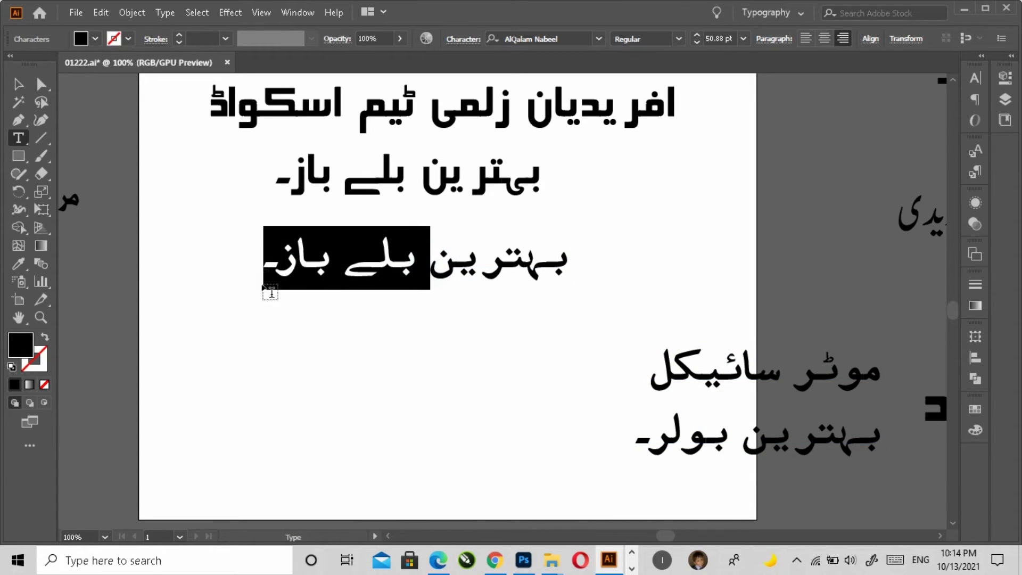
{"action": "key", "text": "BackSpace"}
{"action": "left_click", "coordinate": [18, 83]}
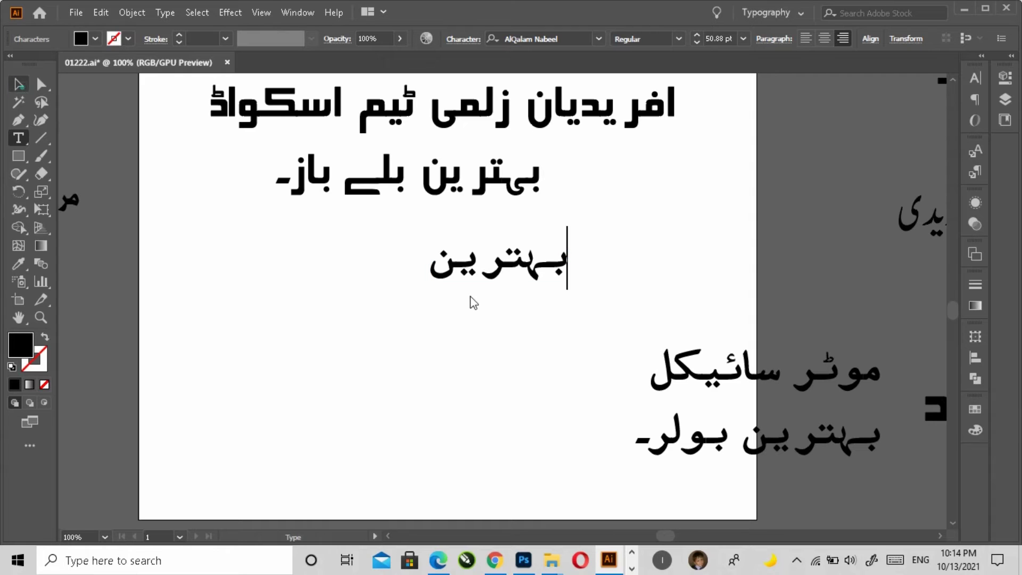
{"action": "left_click", "coordinate": [509, 290]}
{"action": "left_click_drag", "start_coordinate": [508, 291], "coordinate": [419, 332]}
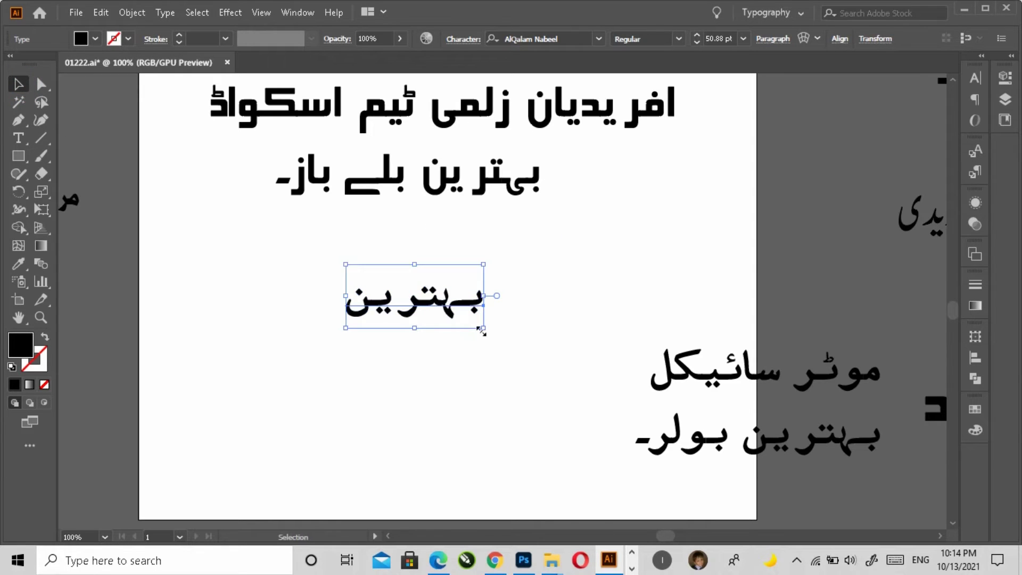
{"action": "left_click_drag", "start_coordinate": [481, 332], "coordinate": [491, 344]}
Step: Nudge بہترین up, place a copy at upper right, and convert the original to outlines
{"action": "left_click_drag", "start_coordinate": [445, 306], "coordinate": [446, 283]}
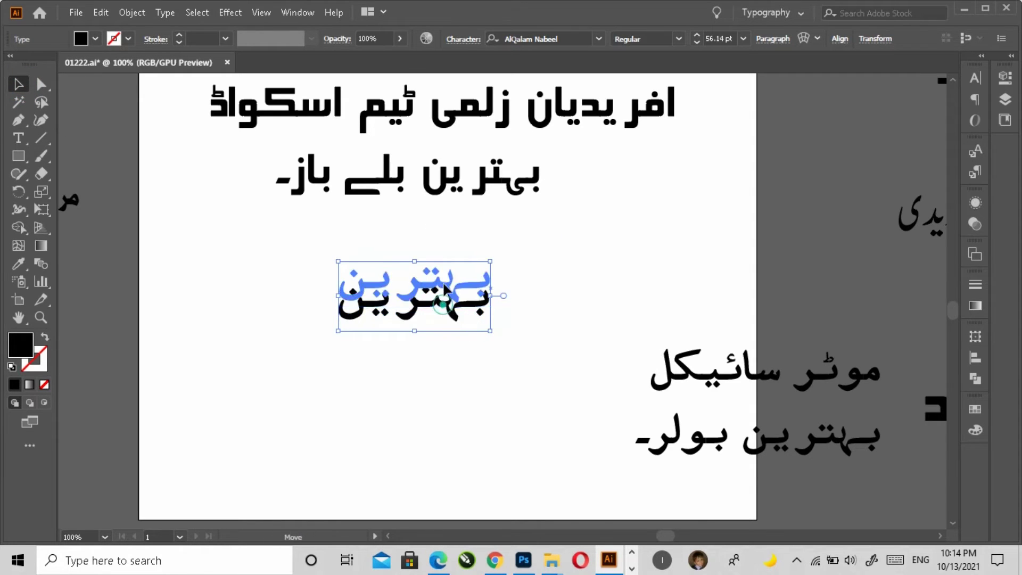
{"action": "right_click", "coordinate": [446, 313]}
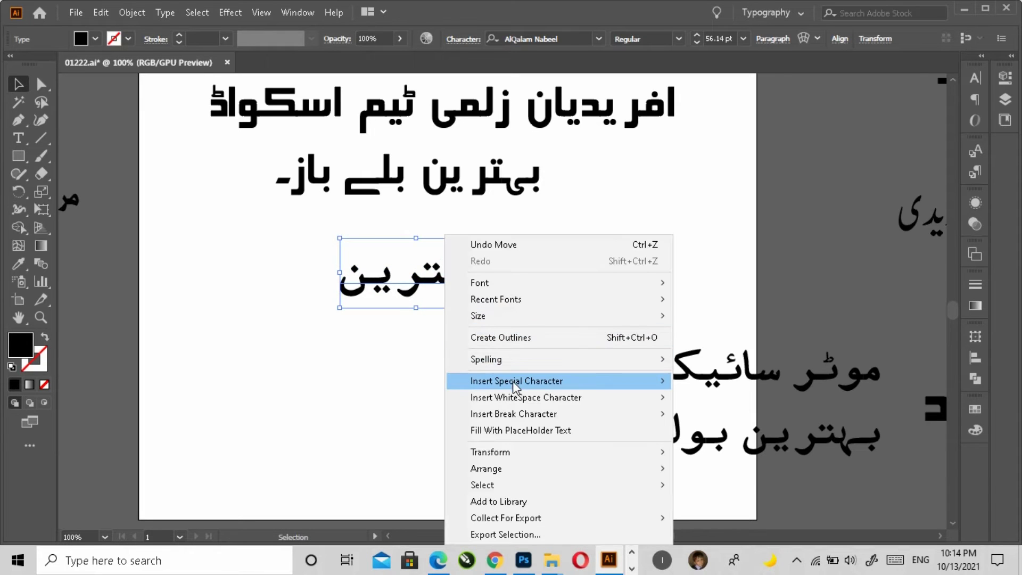
{"action": "left_click", "coordinate": [362, 380]}
{"action": "left_click", "coordinate": [426, 283]}
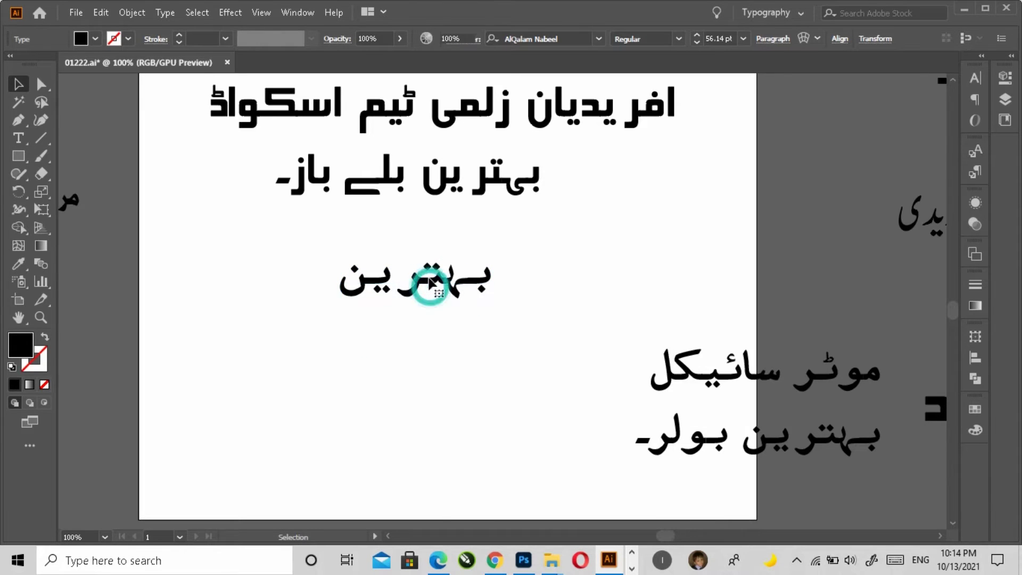
{"action": "left_click_drag", "start_coordinate": [686, 220], "coordinate": [685, 218]}
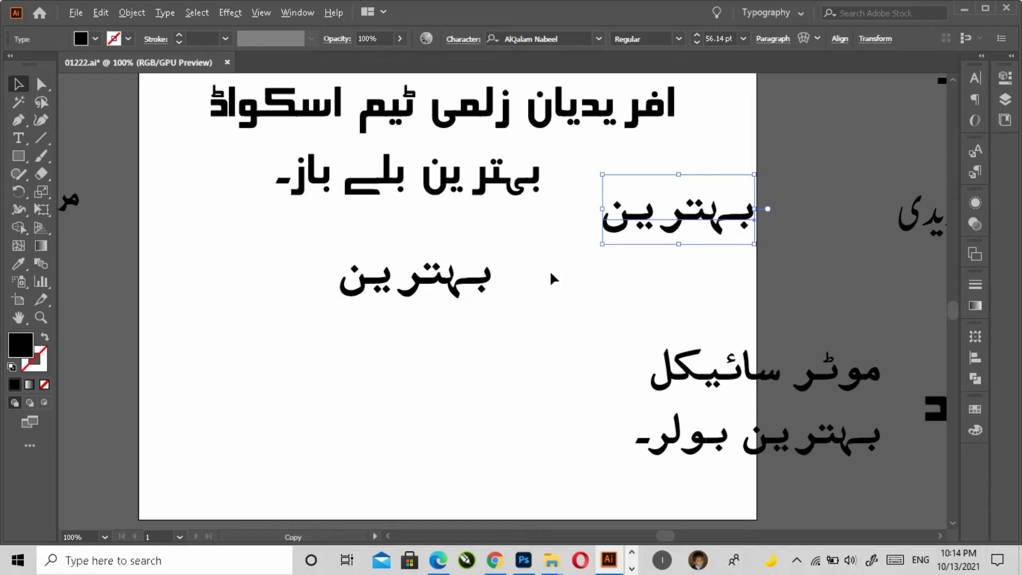
{"action": "left_click", "coordinate": [417, 285]}
{"action": "right_click", "coordinate": [414, 284]}
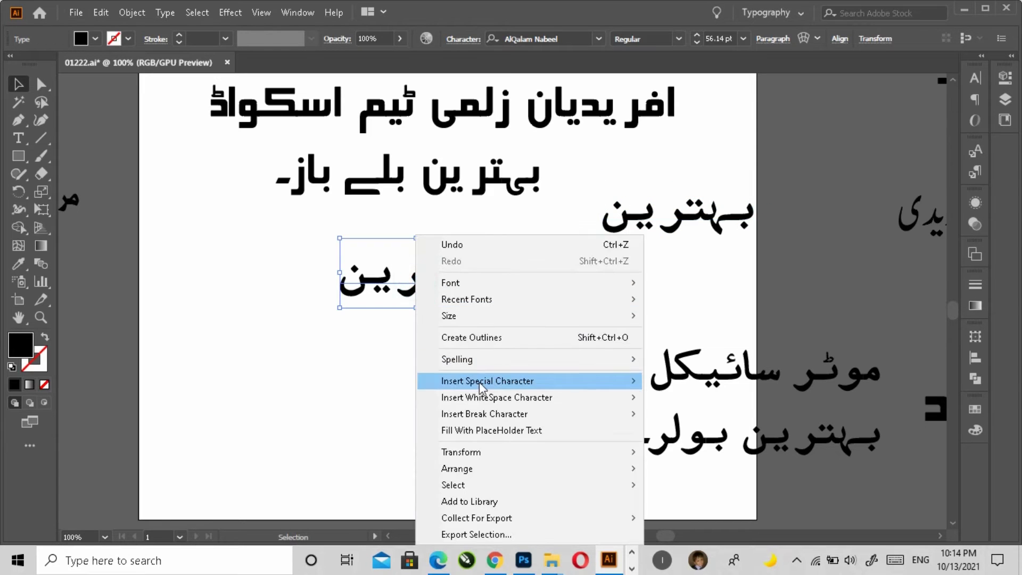
{"action": "left_click", "coordinate": [479, 338]}
Step: Ungroup the outlined بہترین and nudge its ین glyph into position
{"action": "left_click", "coordinate": [418, 305]}
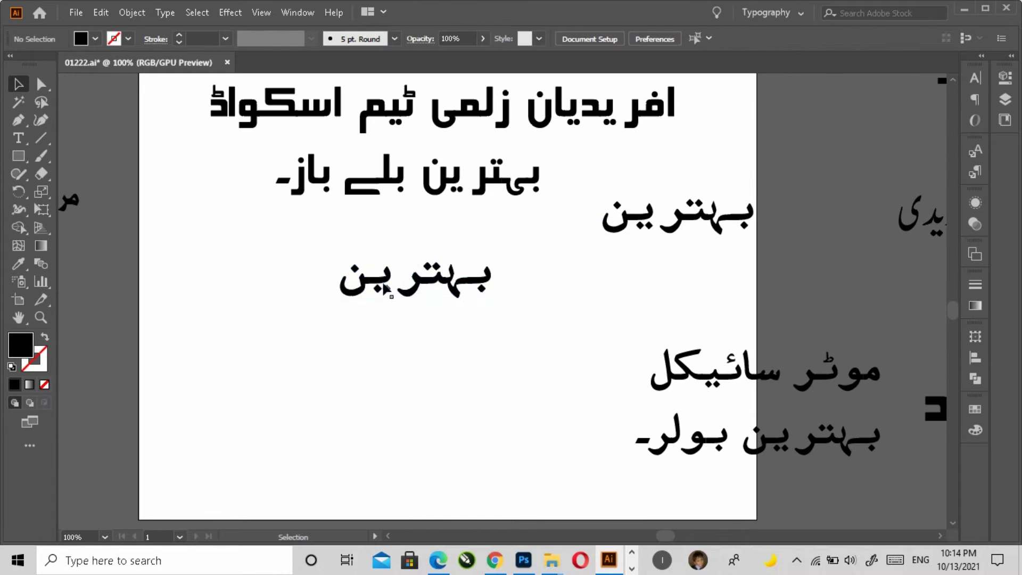
{"action": "left_click", "coordinate": [385, 285]}
{"action": "right_click", "coordinate": [385, 287]}
{"action": "left_click", "coordinate": [426, 405]}
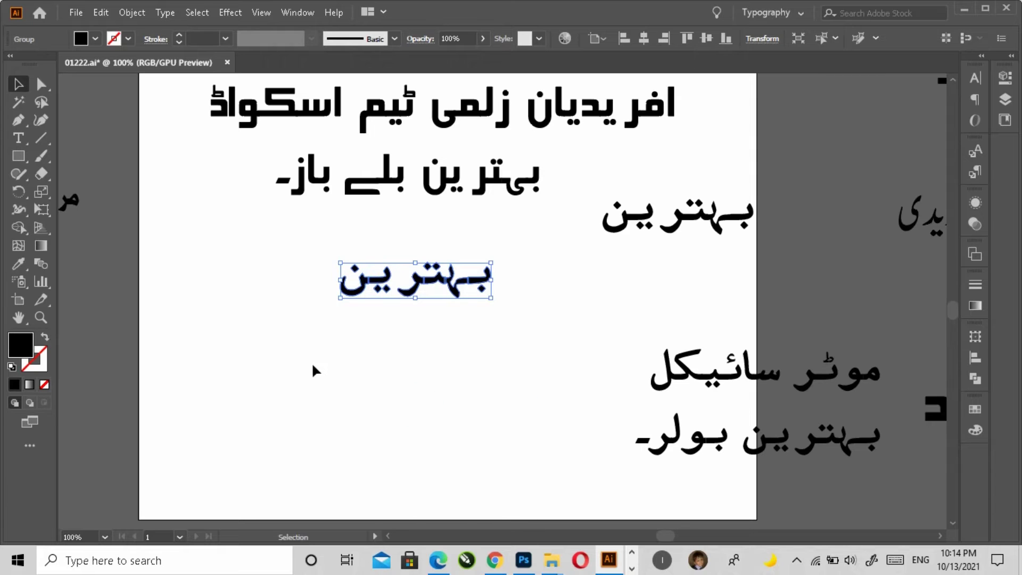
{"action": "left_click", "coordinate": [312, 362]}
{"action": "left_click_drag", "start_coordinate": [312, 237], "coordinate": [387, 324]}
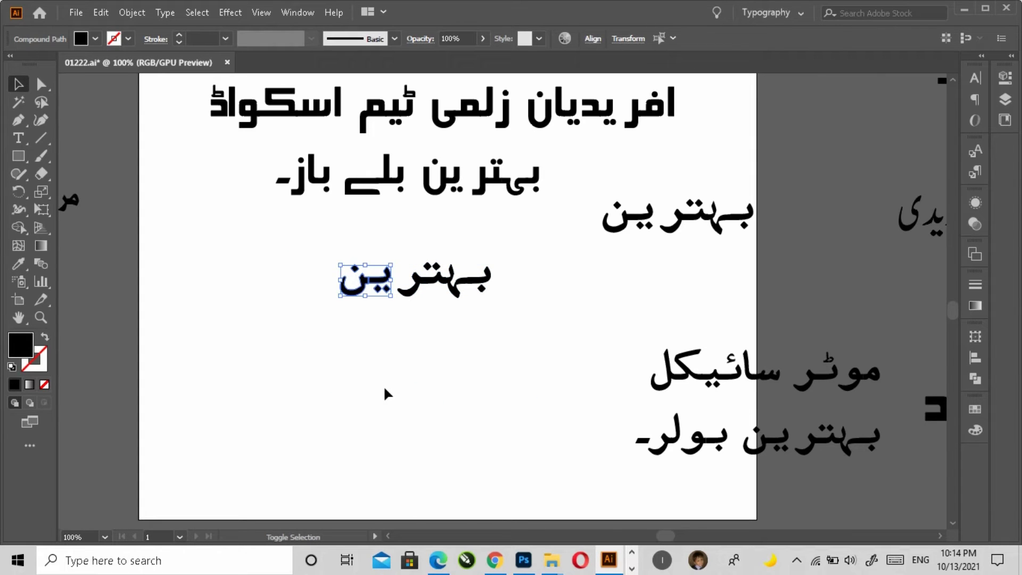
{"action": "key", "text": "Right"}
{"action": "key", "text": "Right"}
{"action": "key", "text": "Right"}
{"action": "key", "text": "Right"}
{"action": "key", "text": "Right"}
{"action": "key", "text": "Right"}
{"action": "key", "text": "Left"}
{"action": "key", "text": "Left"}
{"action": "key", "text": "Left"}
{"action": "key", "text": "Left"}
{"action": "key", "text": "Left"}
{"action": "key", "text": "Left"}
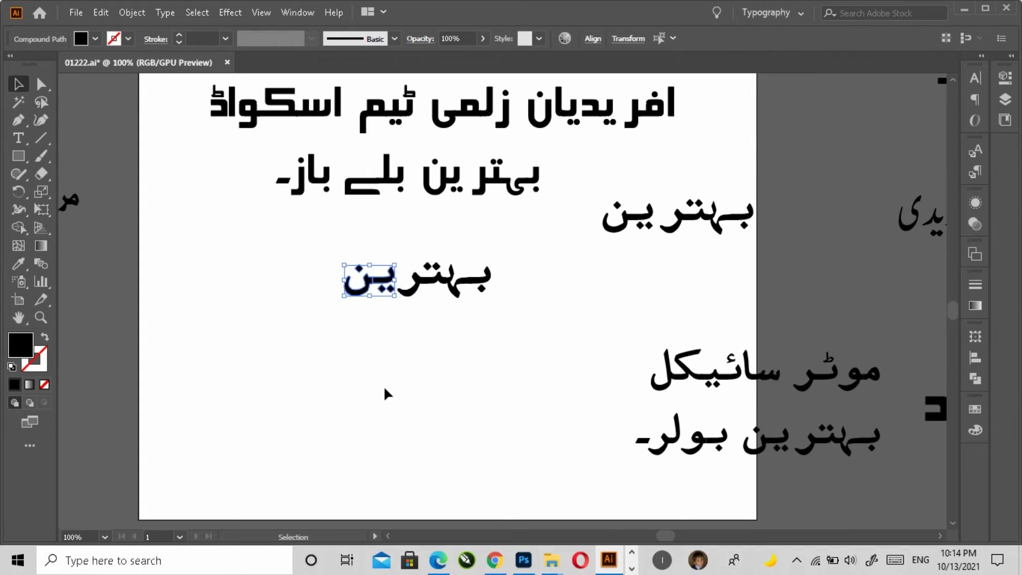
{"action": "left_click", "coordinate": [382, 397]}
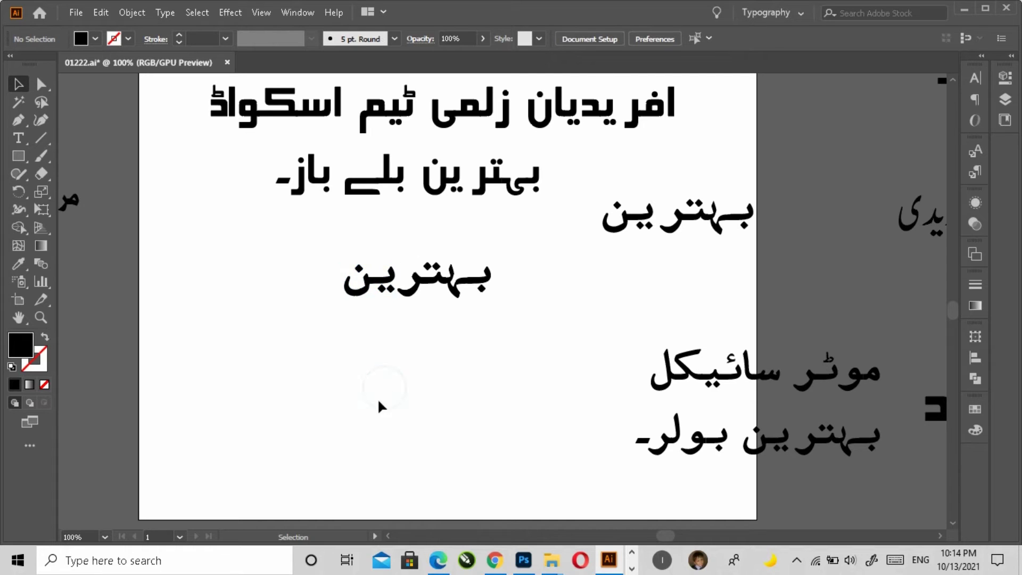
Step: Paste بلے باز۔ below بہترین and convert it to outlines
{"action": "key", "text": "ctrl+v"}
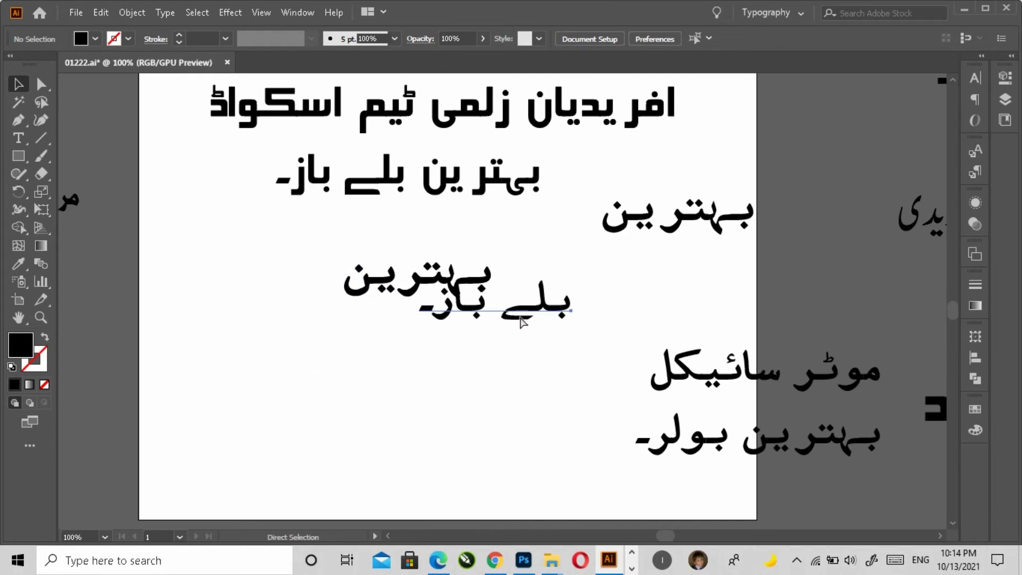
{"action": "left_click_drag", "start_coordinate": [521, 318], "coordinate": [425, 385]}
{"action": "right_click", "coordinate": [423, 376]}
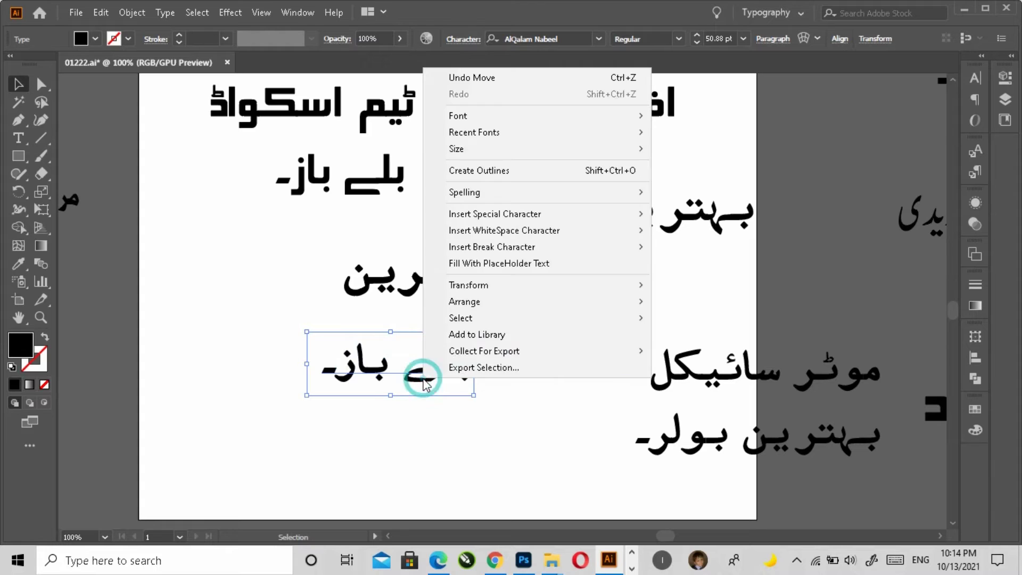
{"action": "left_click", "coordinate": [500, 182]}
{"action": "left_click", "coordinate": [479, 399]}
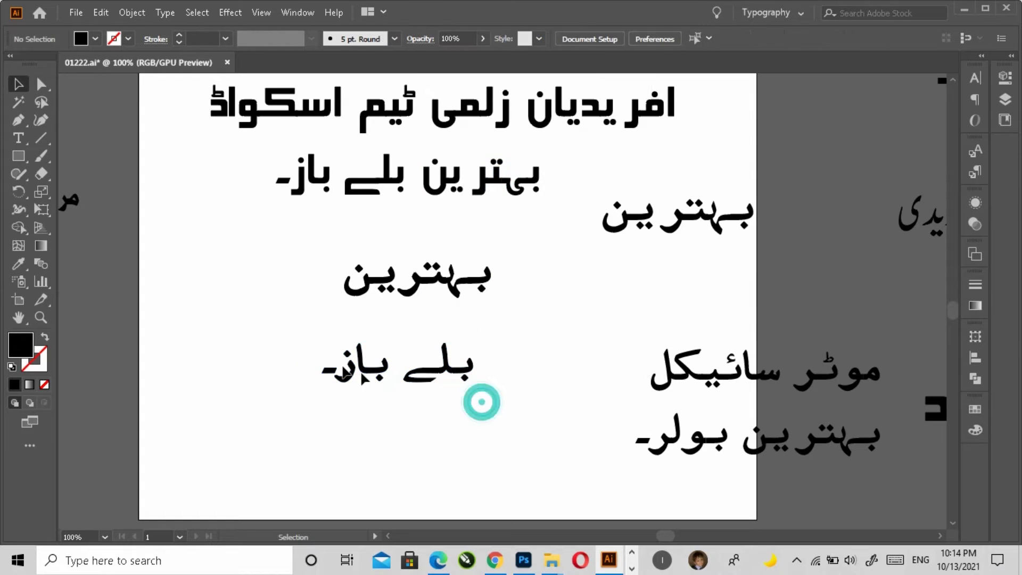
Step: Ungroup the outlined بلے باز۔, delete its trailing dash, and pull باز closer to بلے
{"action": "mouse_move", "coordinate": [304, 327]}
{"action": "left_mouse_down"}
{"action": "mouse_move", "coordinate": [377, 403]}
{"action": "mouse_move", "coordinate": [332, 390]}
{"action": "left_mouse_up"}
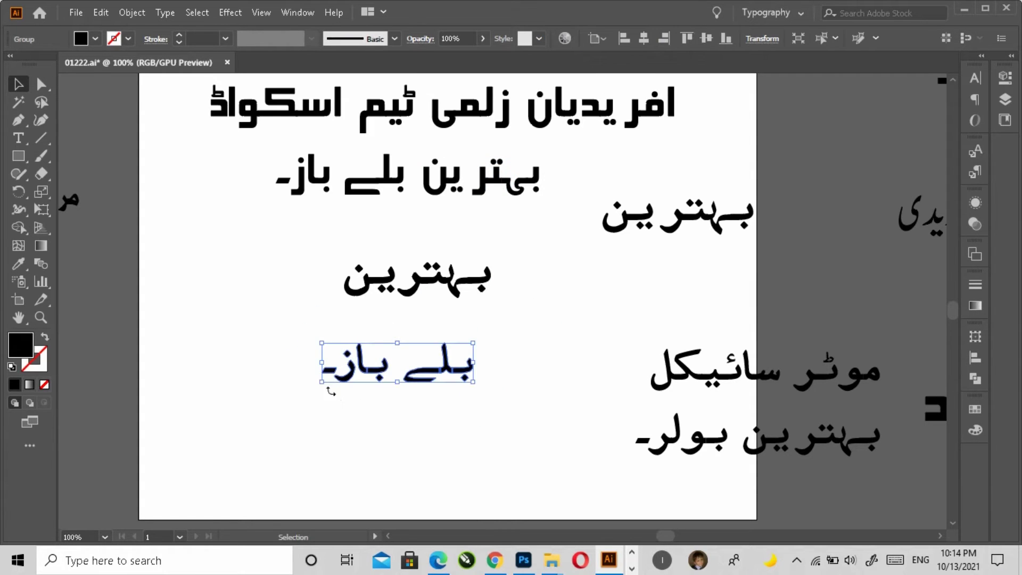
{"action": "left_click", "coordinate": [342, 383]}
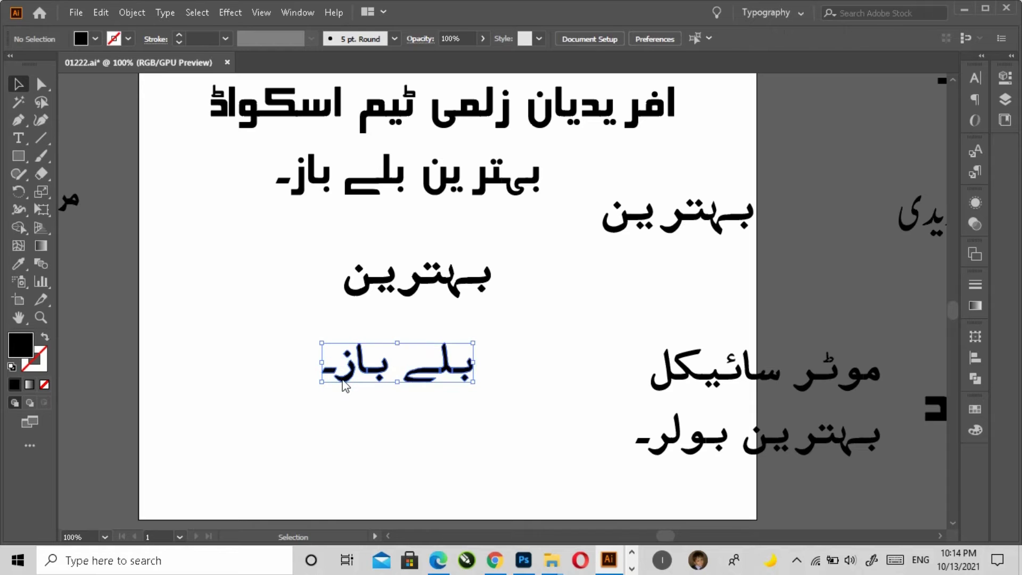
{"action": "right_click", "coordinate": [343, 382]}
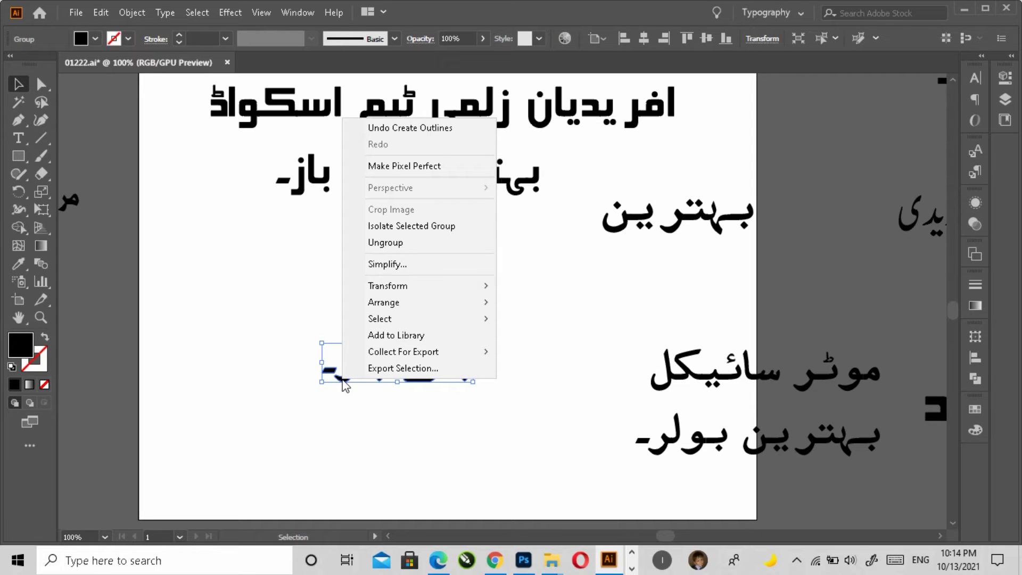
{"action": "left_click", "coordinate": [388, 243]}
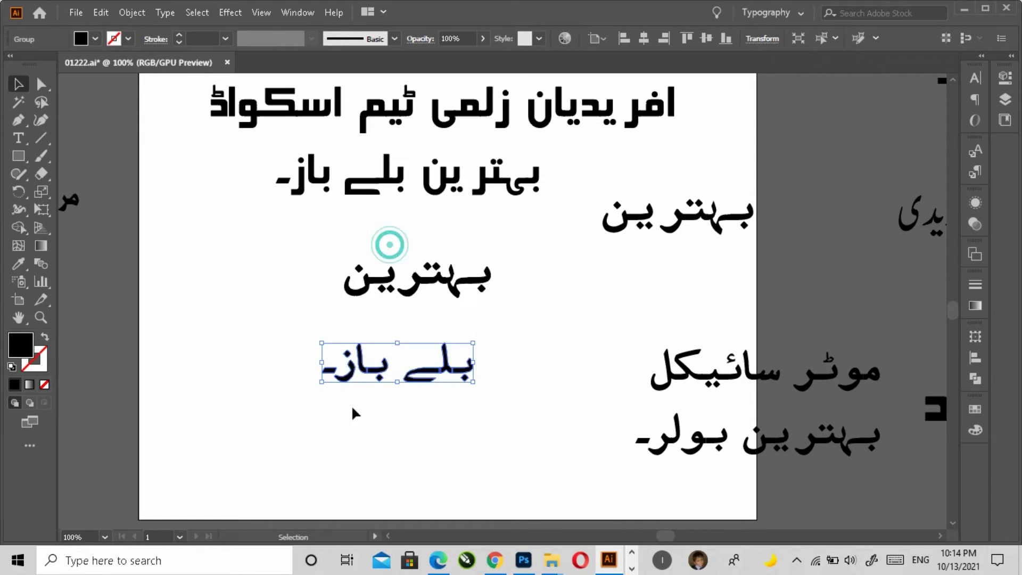
{"action": "left_click_drag", "start_coordinate": [352, 408], "coordinate": [329, 372]}
{"action": "left_click", "coordinate": [327, 370]}
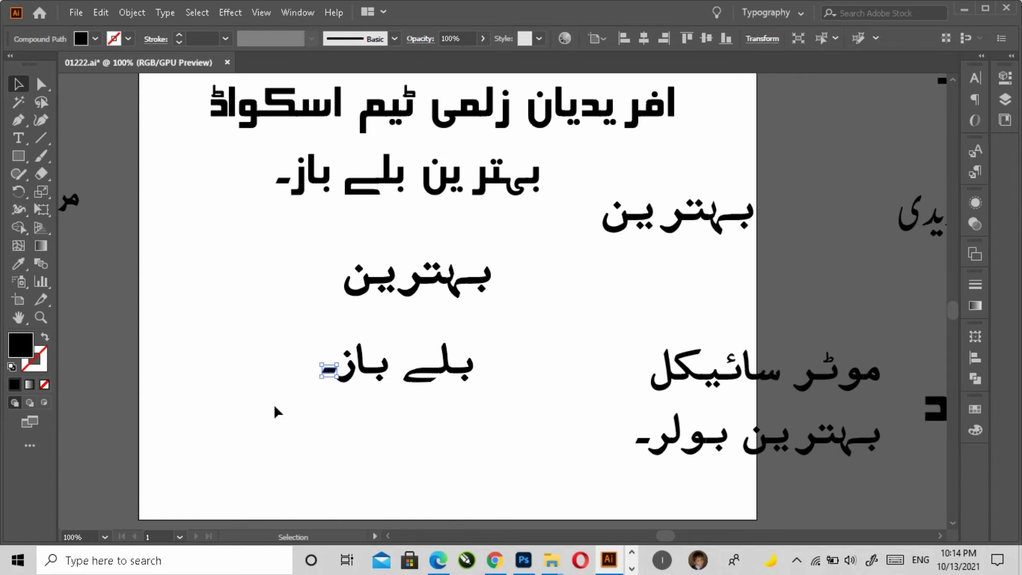
{"action": "key", "text": "Delete"}
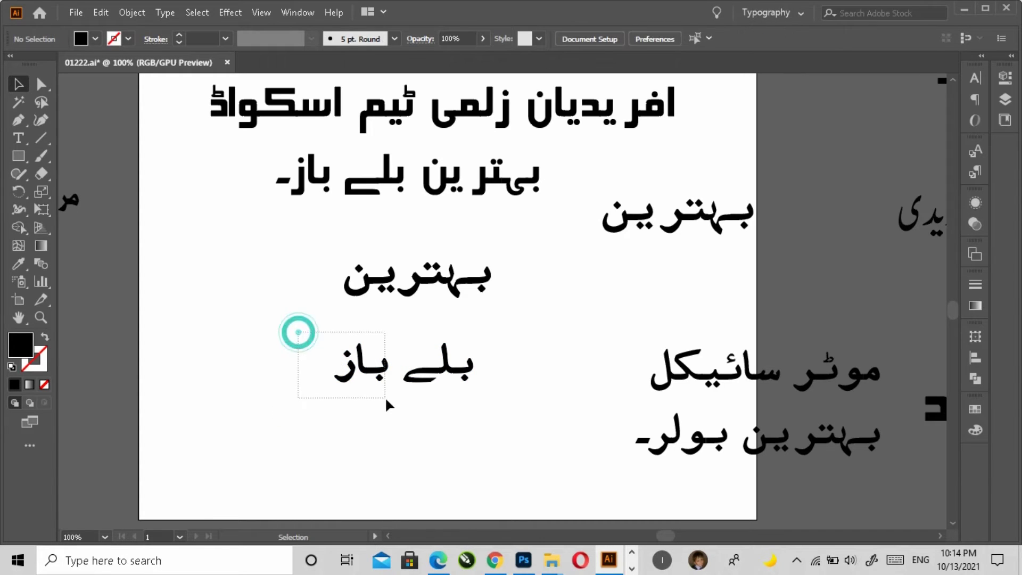
{"action": "left_click_drag", "start_coordinate": [385, 397], "coordinate": [385, 375]}
{"action": "left_click", "coordinate": [327, 399]}
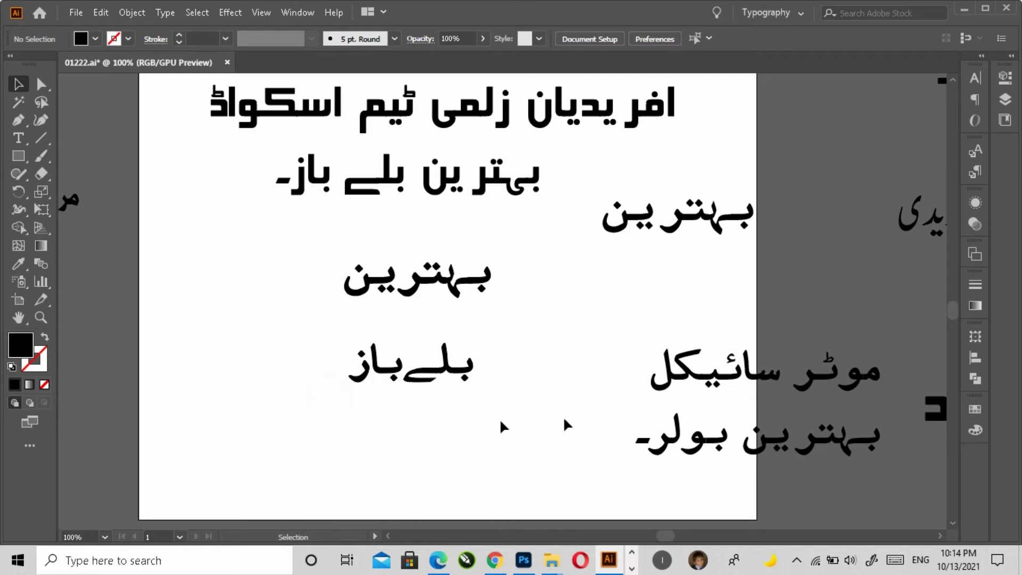
{"action": "left_click", "coordinate": [694, 387]}
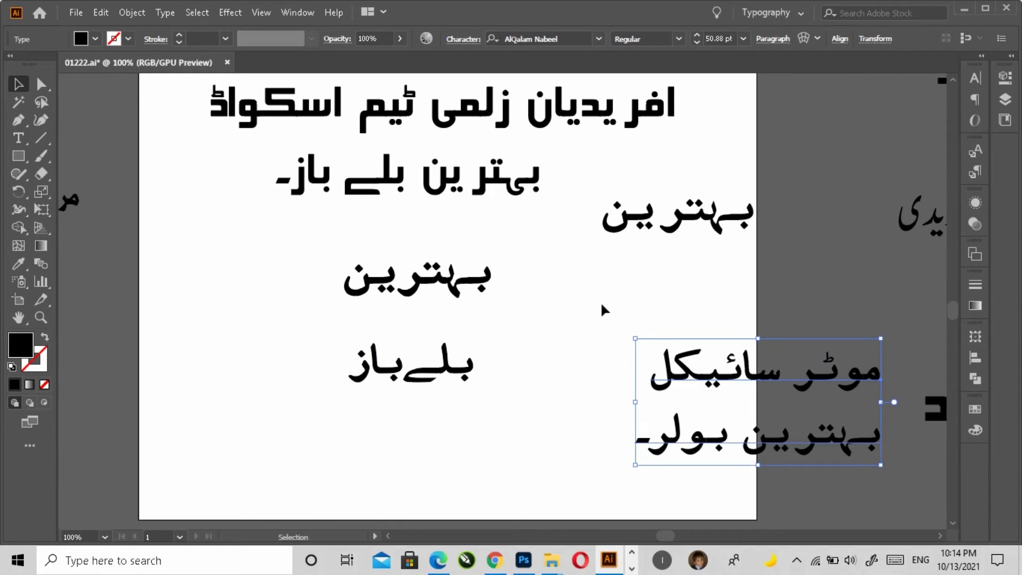
{"action": "right_click", "coordinate": [685, 372]}
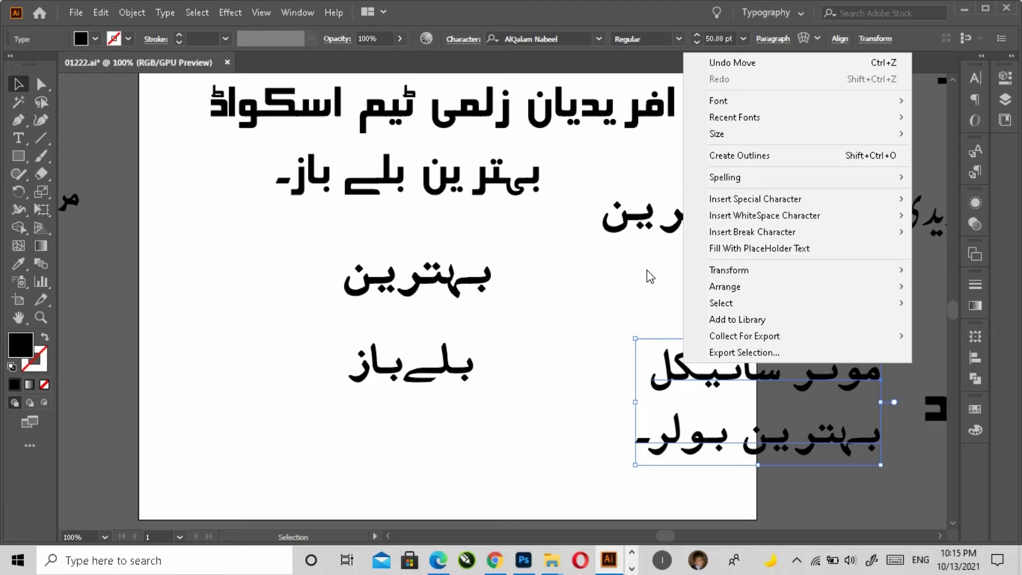
{"action": "left_click", "coordinate": [569, 290]}
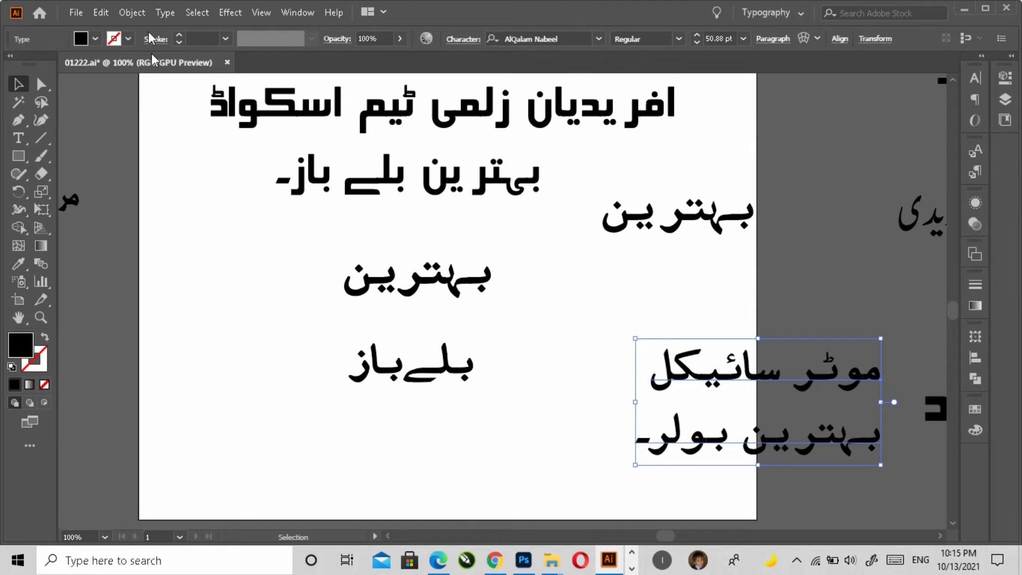
{"action": "left_click", "coordinate": [135, 12]}
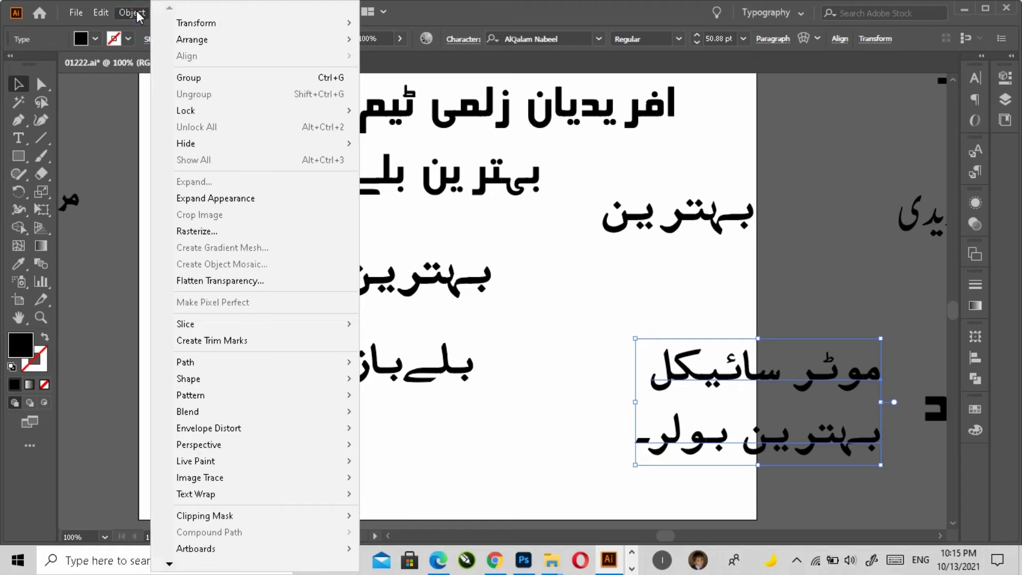
{"action": "mouse_move", "coordinate": [101, 12]}
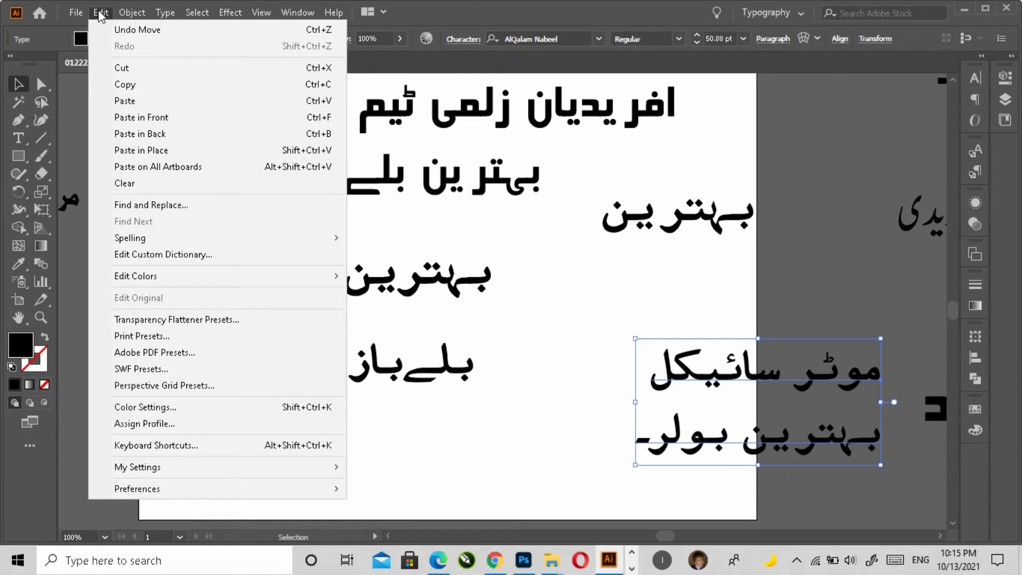
{"action": "left_click", "coordinate": [447, 19]}
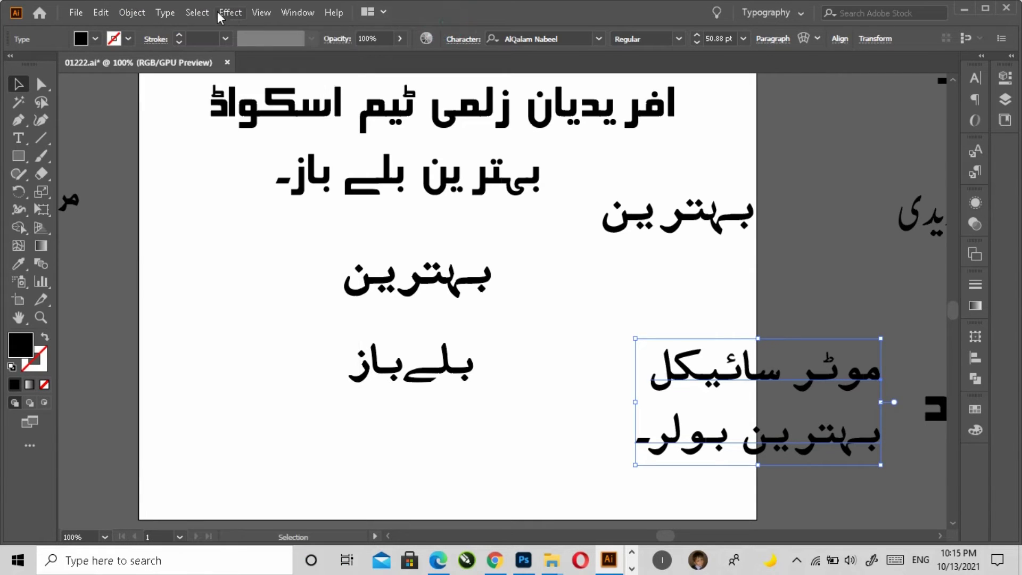
{"action": "left_click", "coordinate": [165, 12]}
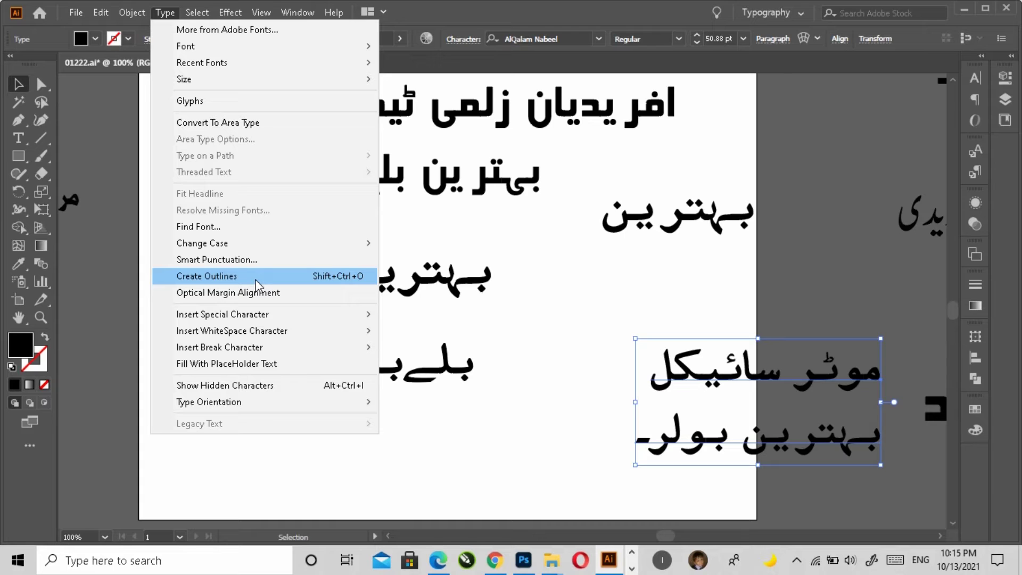
{"action": "left_click", "coordinate": [484, 349]}
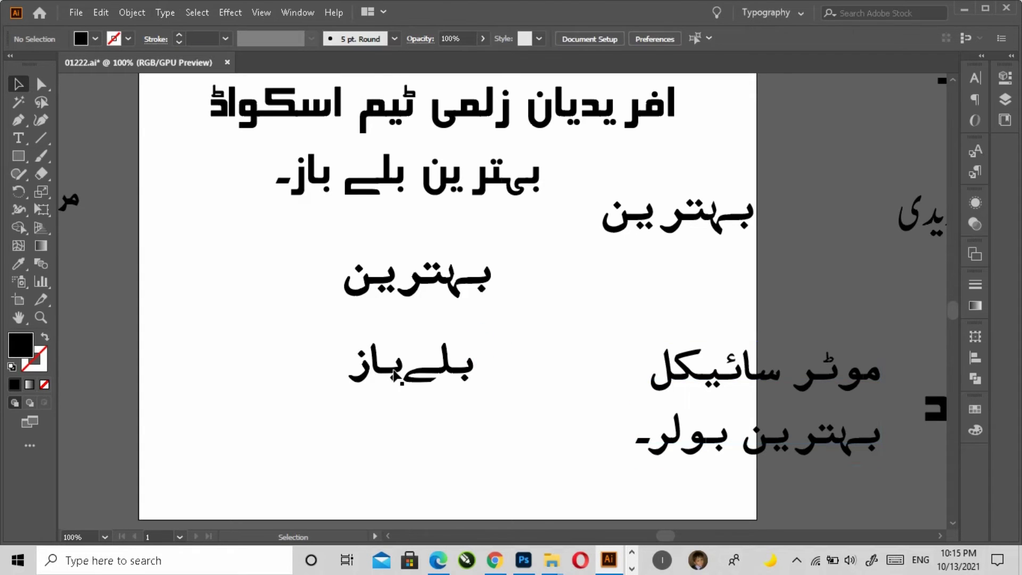
Step: Enlarge the outlined بلے باز lettering beneath بہترین
{"action": "left_click_drag", "start_coordinate": [303, 335], "coordinate": [496, 403]}
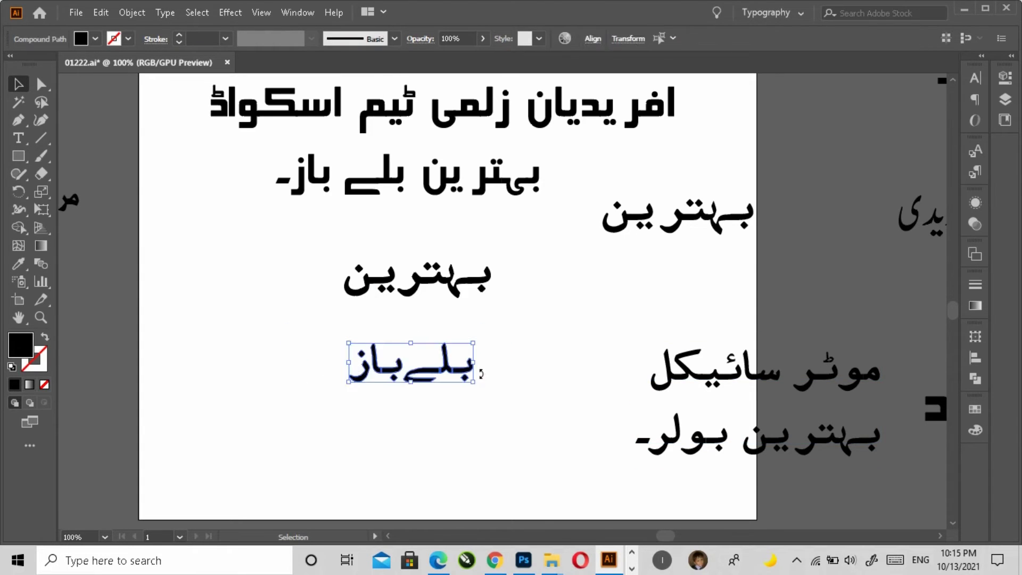
{"action": "left_click_drag", "start_coordinate": [474, 364], "coordinate": [533, 359]}
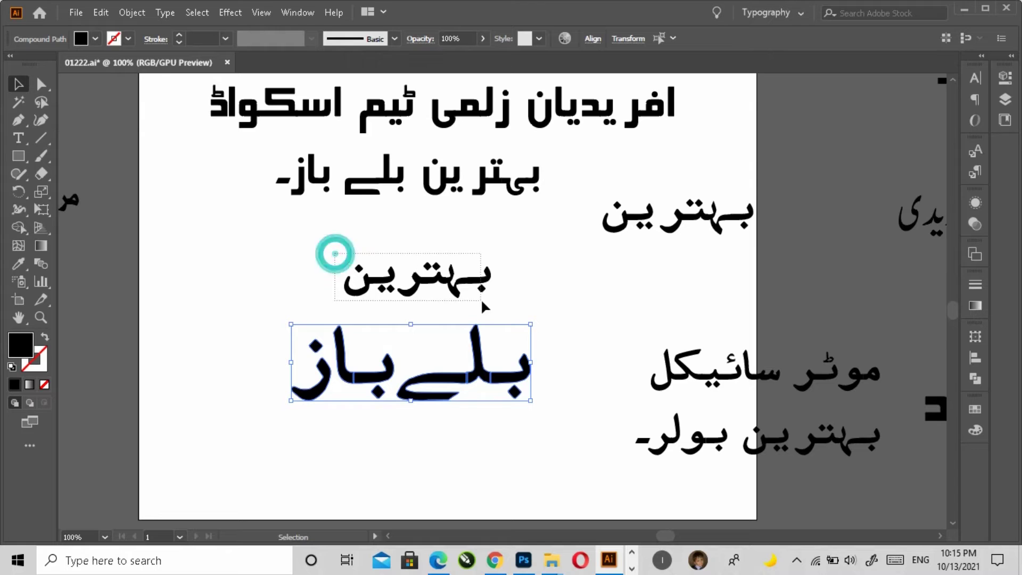
{"action": "mouse_move", "coordinate": [335, 251]}
{"action": "left_mouse_down"}
{"action": "mouse_move", "coordinate": [486, 300]}
{"action": "mouse_move", "coordinate": [446, 281]}
{"action": "mouse_move", "coordinate": [427, 334]}
{"action": "left_mouse_up"}
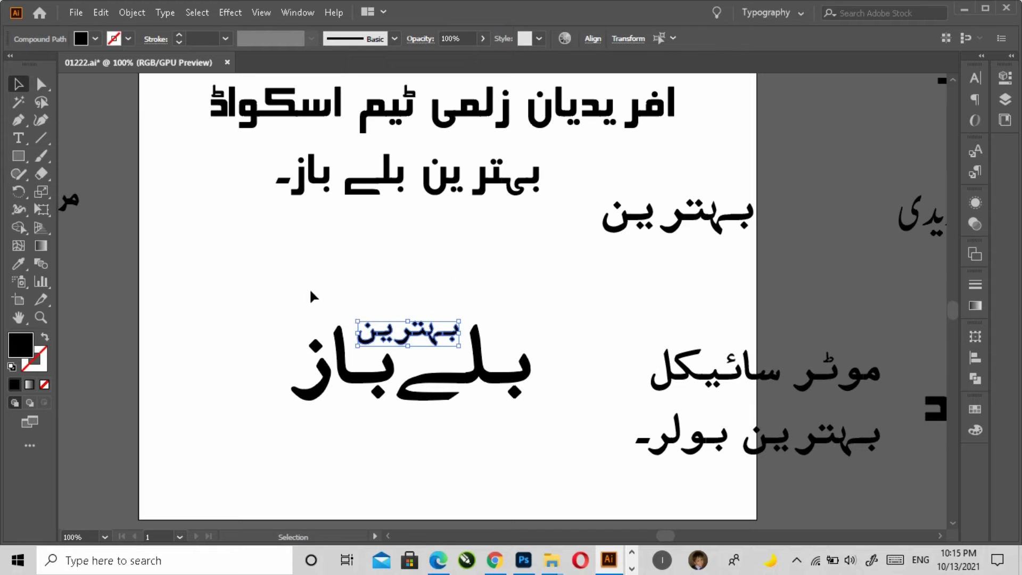
Step: Scale the بہترین / بلے باز lockup down and move it to the artboard's upper left
{"action": "left_click_drag", "start_coordinate": [226, 303], "coordinate": [544, 423]}
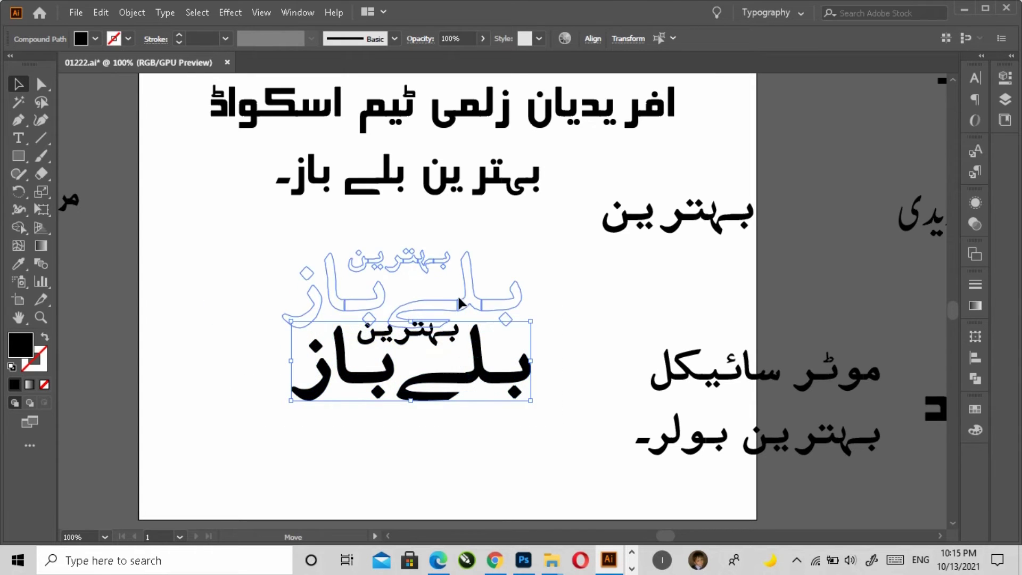
{"action": "left_click_drag", "start_coordinate": [469, 378], "coordinate": [460, 298]}
{"action": "left_click_drag", "start_coordinate": [520, 323], "coordinate": [462, 304]}
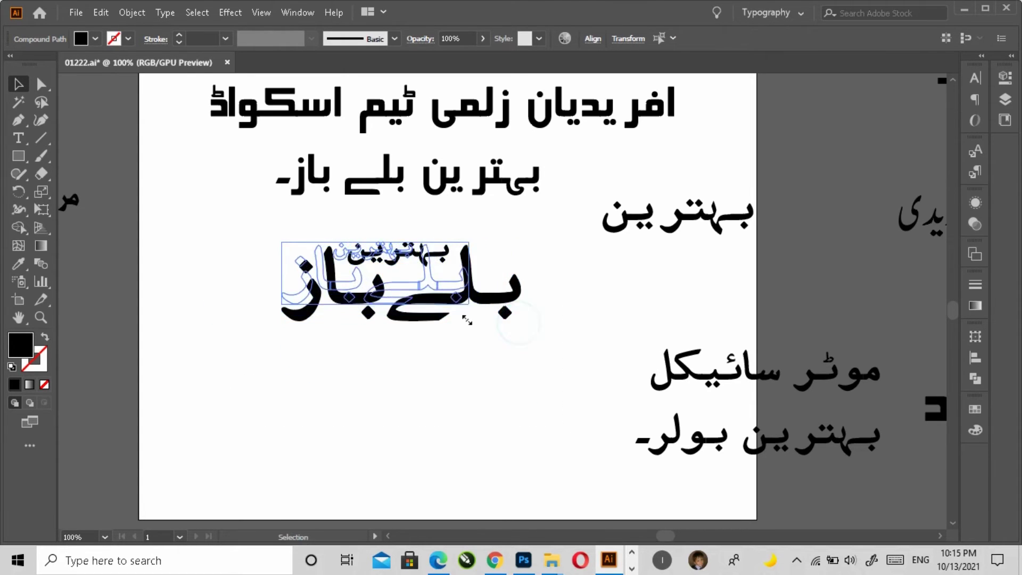
{"action": "key", "text": "a"}
{"action": "left_click", "coordinate": [431, 335]}
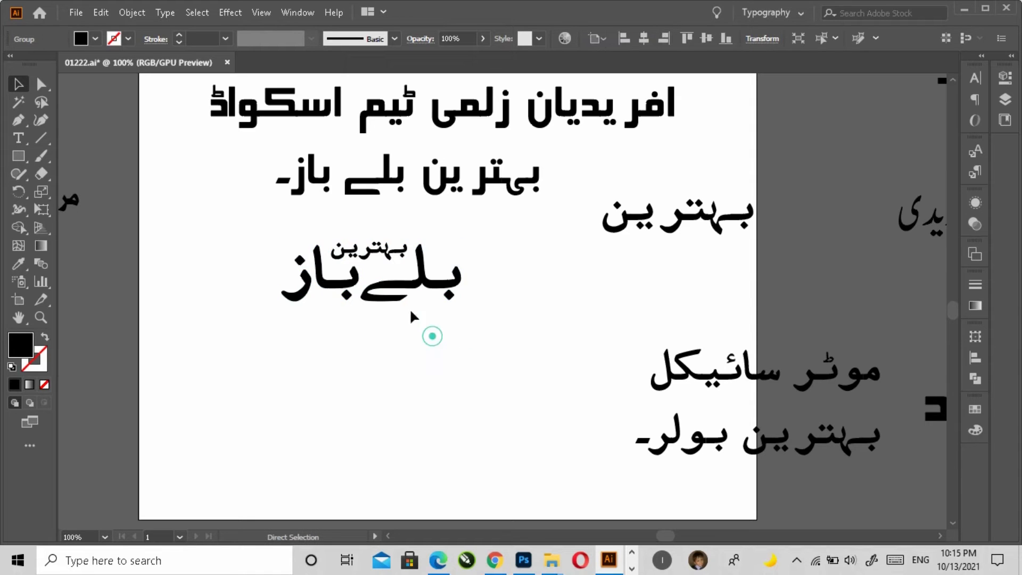
{"action": "left_click_drag", "start_coordinate": [431, 296], "coordinate": [331, 316]}
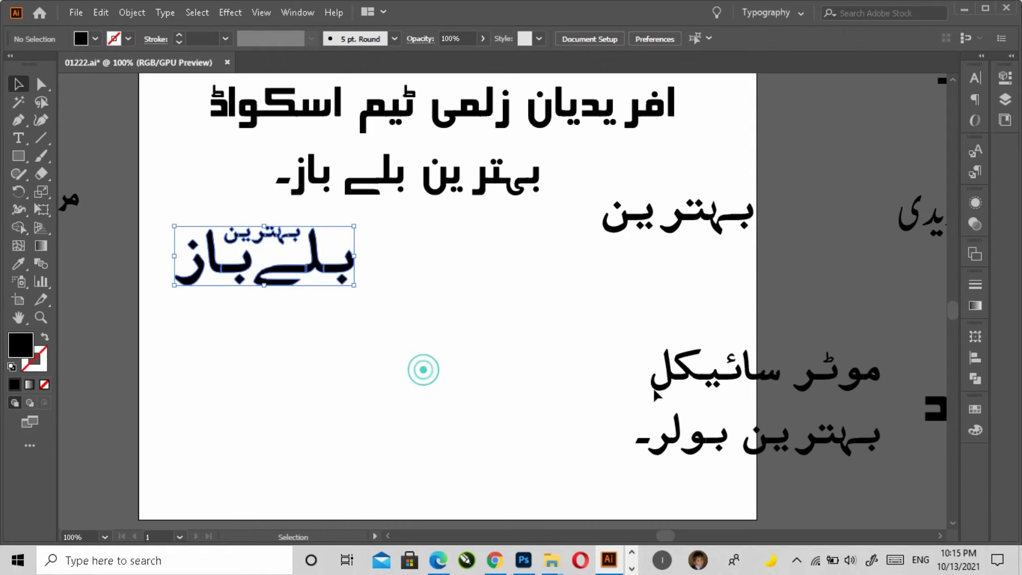
{"action": "left_click", "coordinate": [421, 368]}
{"action": "left_click", "coordinate": [713, 376]}
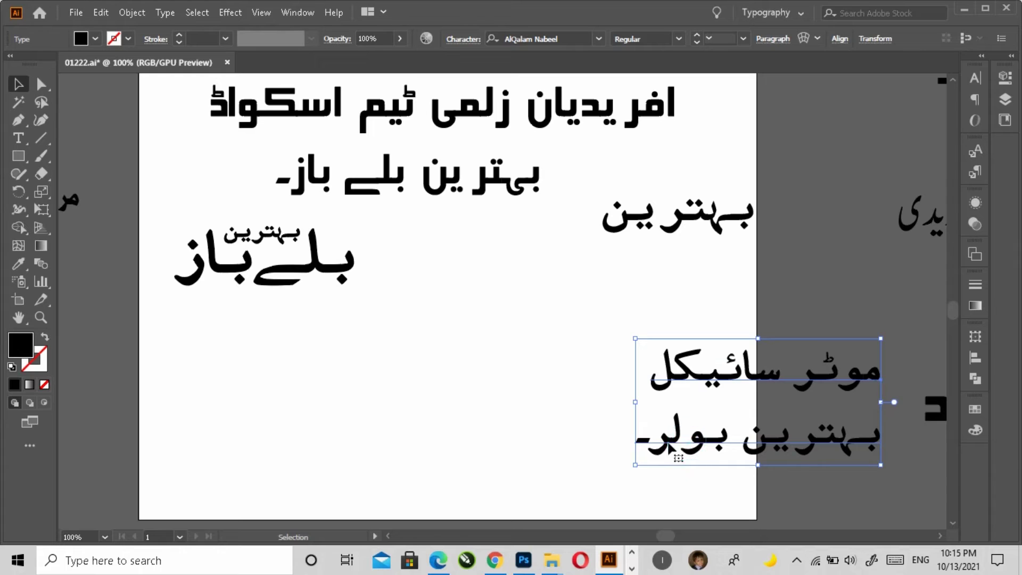
Step: Duplicate the بہترین lettering, then delete the stray copy
{"action": "key", "text": "t"}
{"action": "left_click", "coordinate": [19, 84]}
{"action": "left_click", "coordinate": [679, 219]}
{"action": "left_click_drag", "start_coordinate": [679, 219], "coordinate": [402, 350]}
{"action": "right_click", "coordinate": [407, 350]}
{"action": "left_click", "coordinate": [473, 406]}
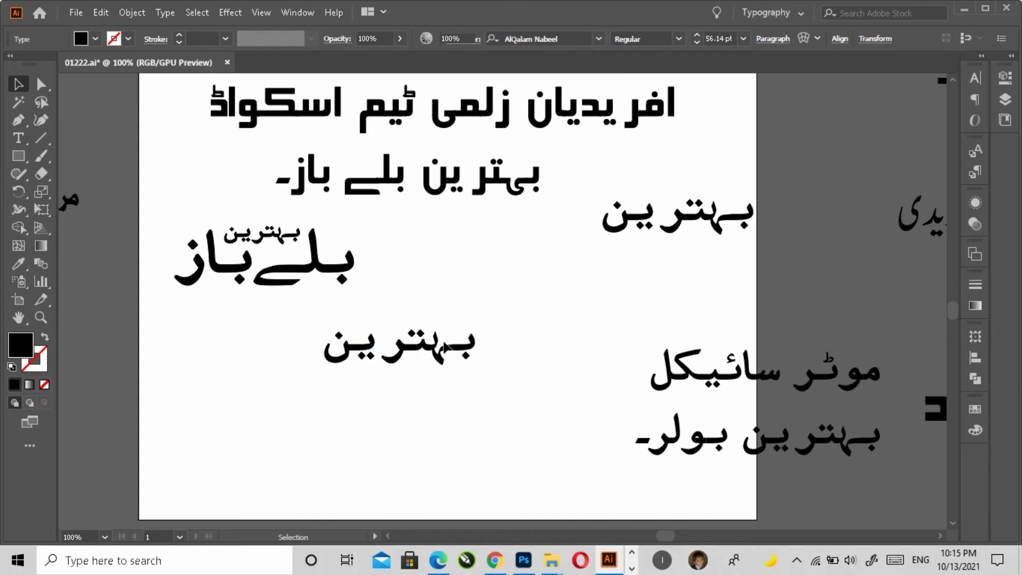
{"action": "left_click", "coordinate": [421, 346]}
{"action": "key", "text": "Delete"}
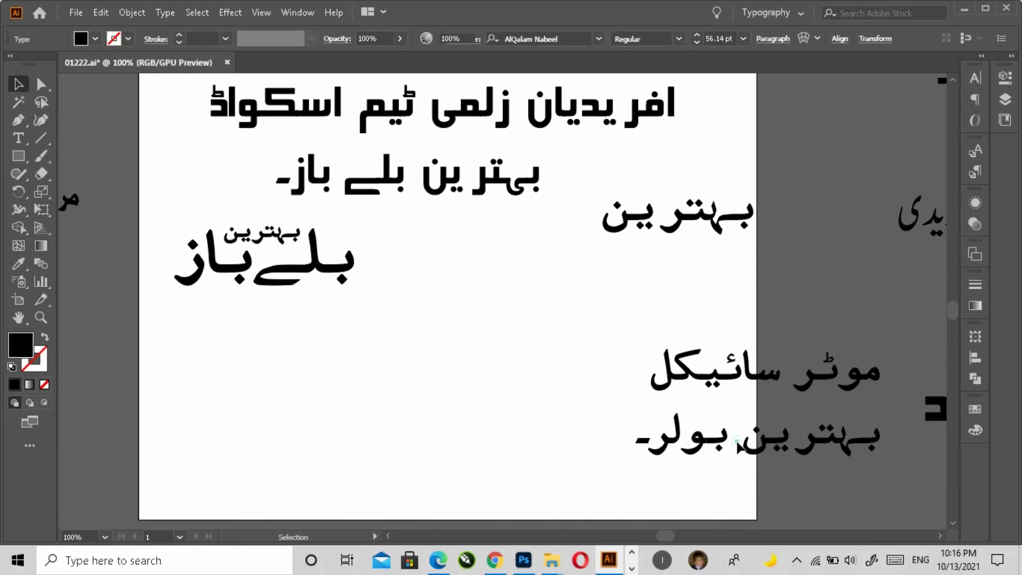
Step: Delete the word بولر۔ from the موٹر سائیکل text block
{"action": "left_click", "coordinate": [697, 449]}
{"action": "double_click", "coordinate": [695, 447]}
{"action": "left_click_drag", "start_coordinate": [730, 442], "coordinate": [613, 446]}
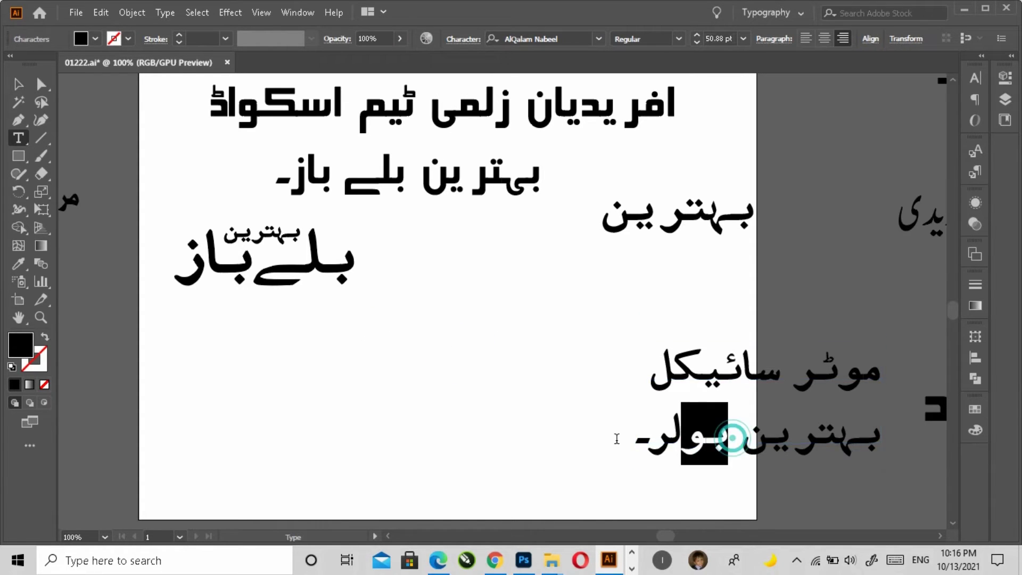
{"action": "key", "text": "BackSpace"}
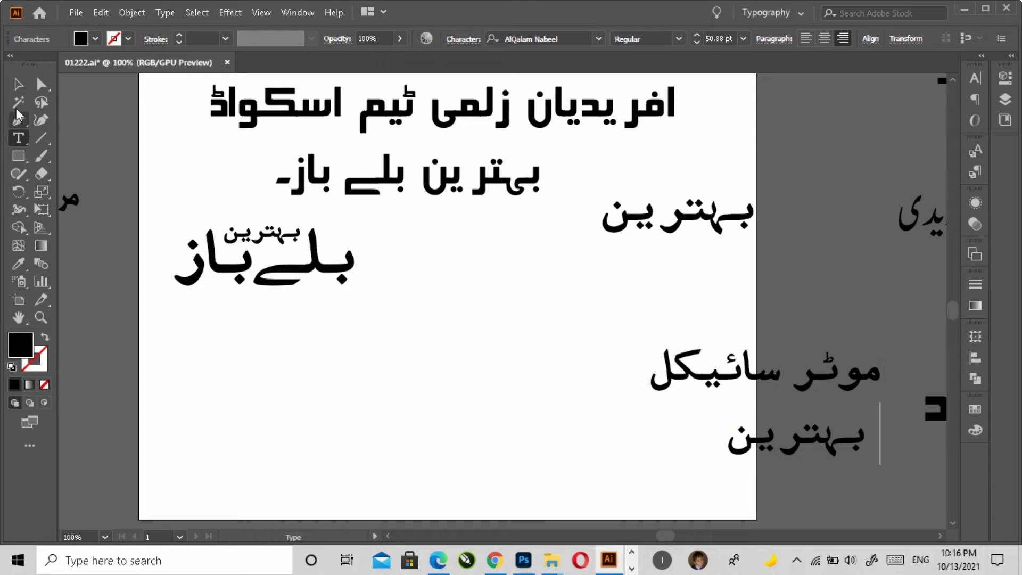
{"action": "left_click", "coordinate": [258, 374], "text": "ctrl"}
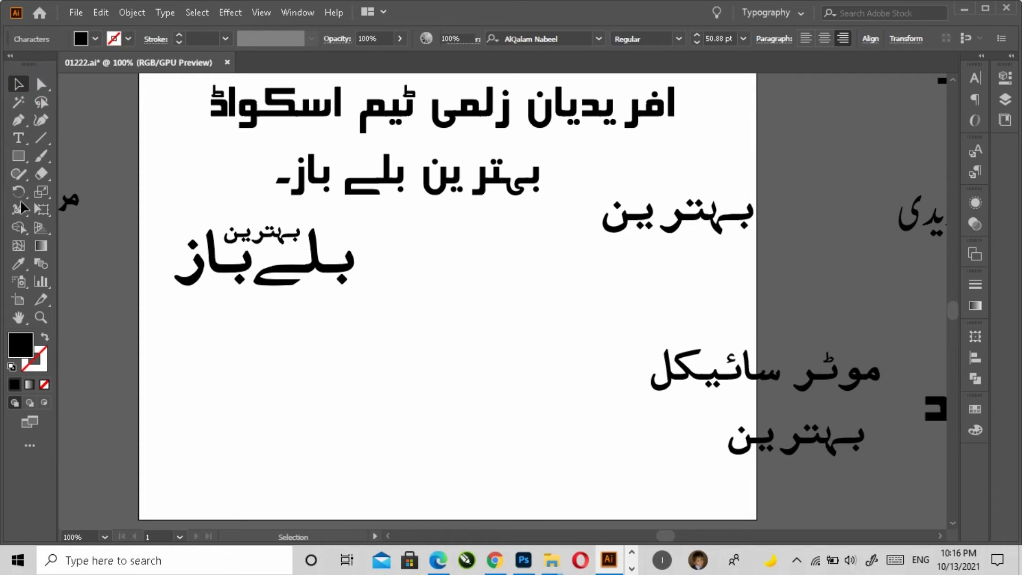
Step: Create a new text object reading بولر without the full stop
{"action": "left_click", "coordinate": [21, 139]}
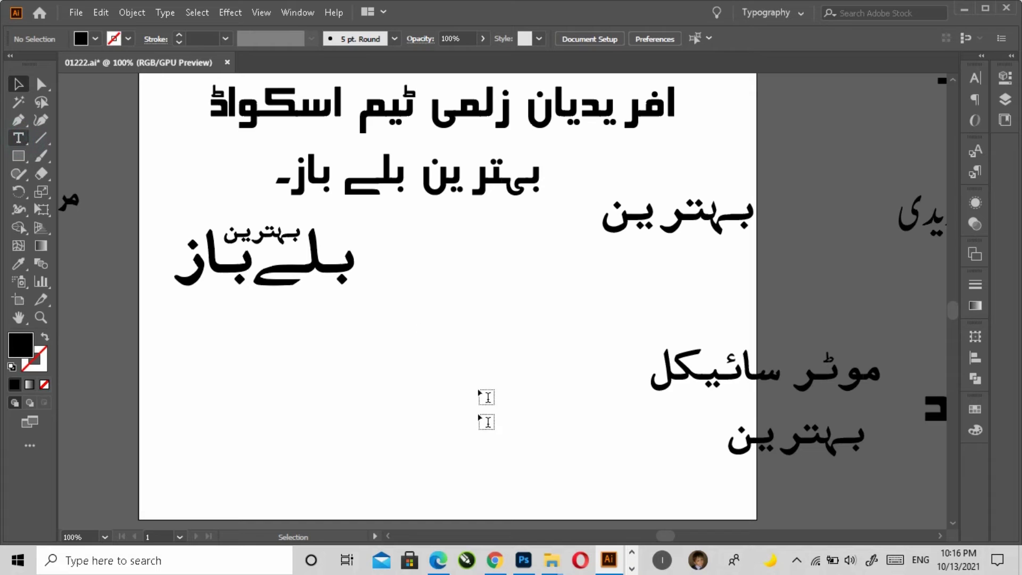
{"action": "left_click", "coordinate": [476, 382]}
{"action": "type", "text": "بولر۔"}
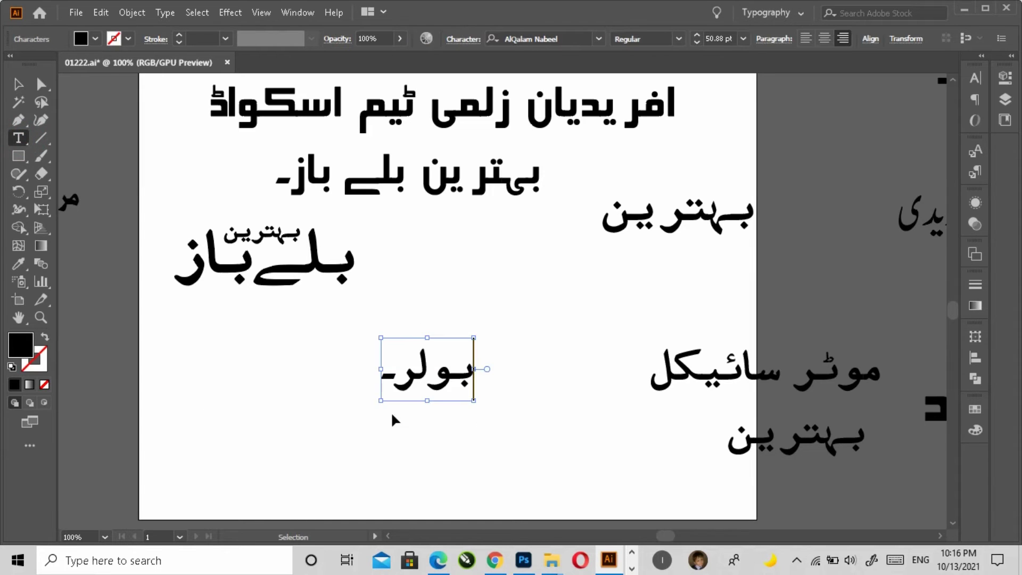
{"action": "left_click_drag", "start_coordinate": [395, 369], "coordinate": [335, 368]}
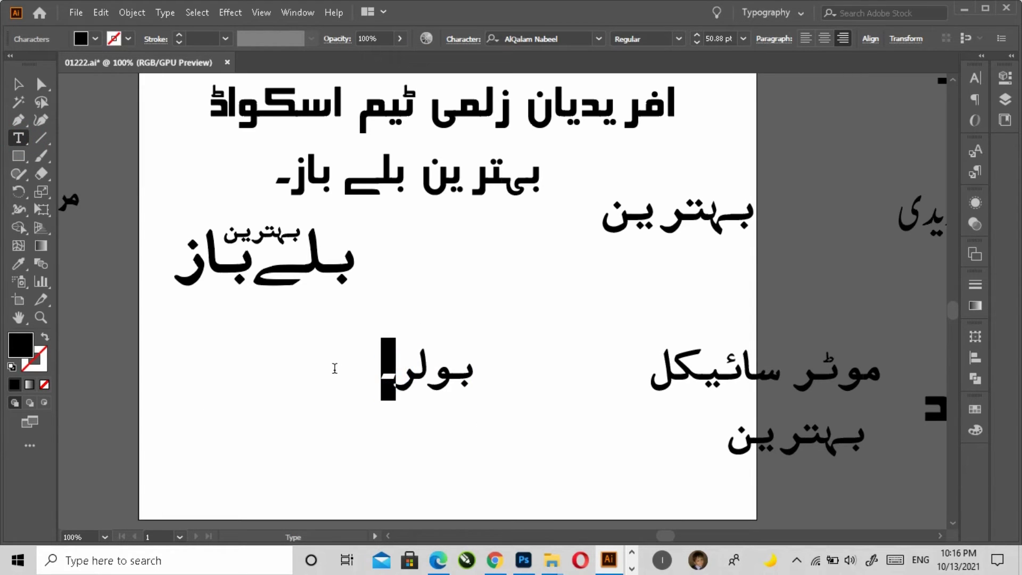
{"action": "key", "text": "Home"}
{"action": "left_click", "coordinate": [20, 80]}
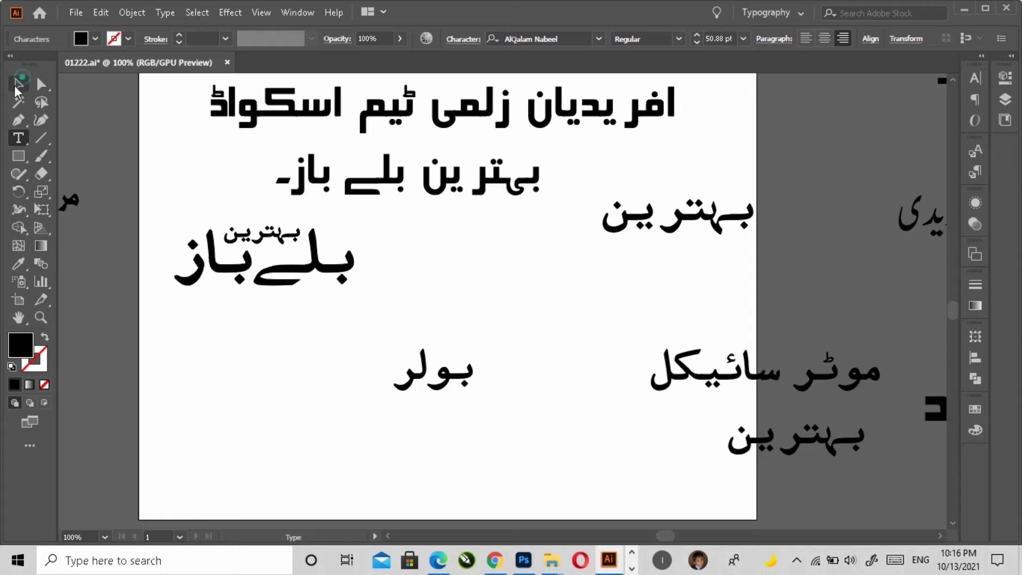
Step: Outline بولر, enlarge it, and size it over the بہترین / بلے باز lockup
{"action": "right_click", "coordinate": [463, 379]}
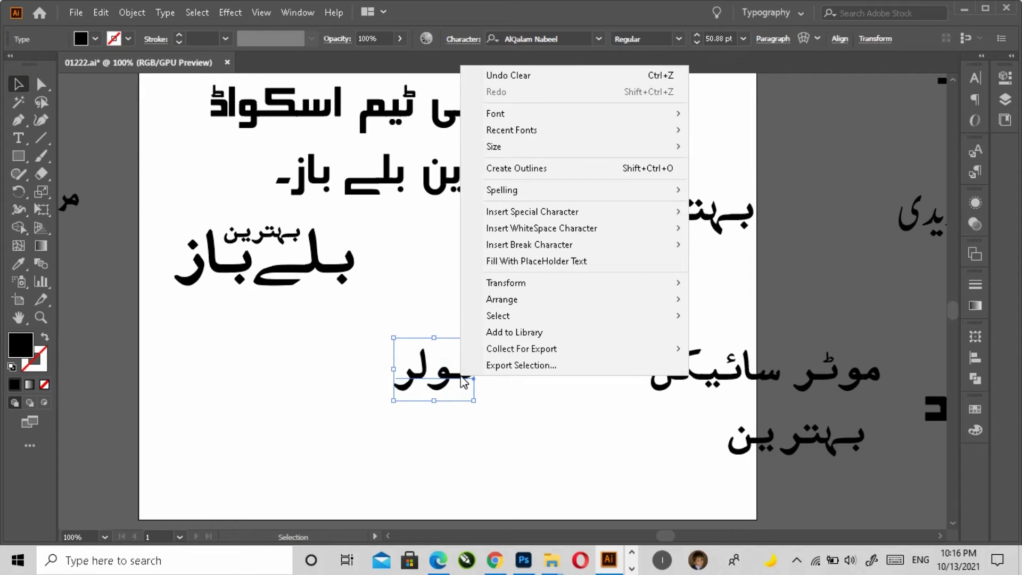
{"action": "left_click", "coordinate": [530, 171]}
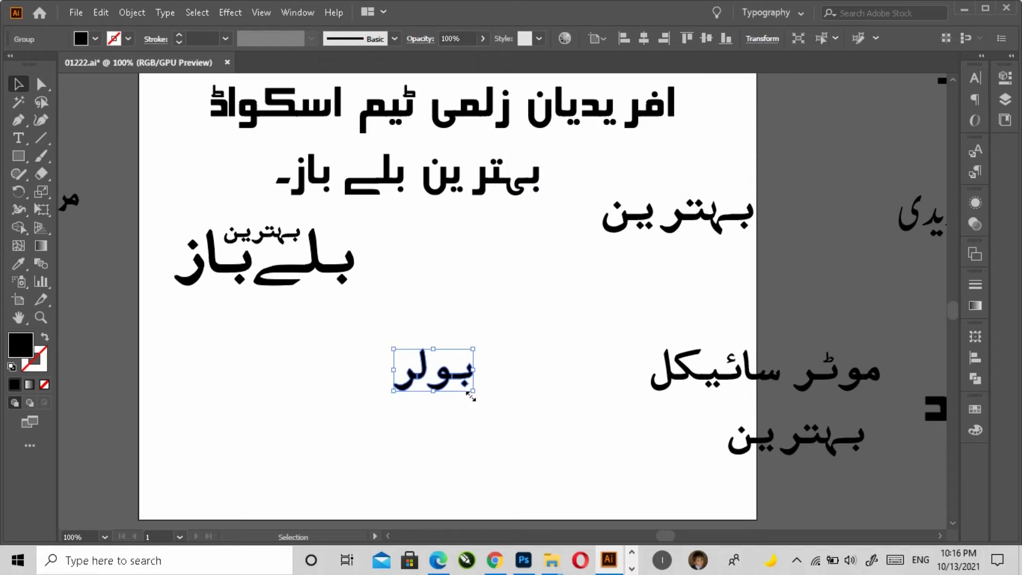
{"action": "left_click_drag", "start_coordinate": [472, 395], "coordinate": [525, 422]}
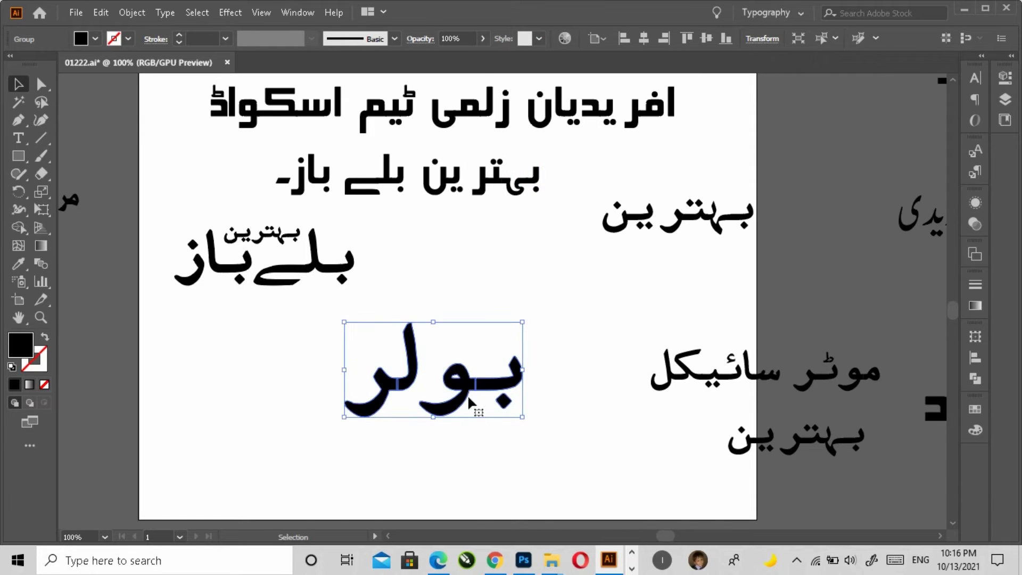
{"action": "left_click_drag", "start_coordinate": [401, 337], "coordinate": [300, 259]}
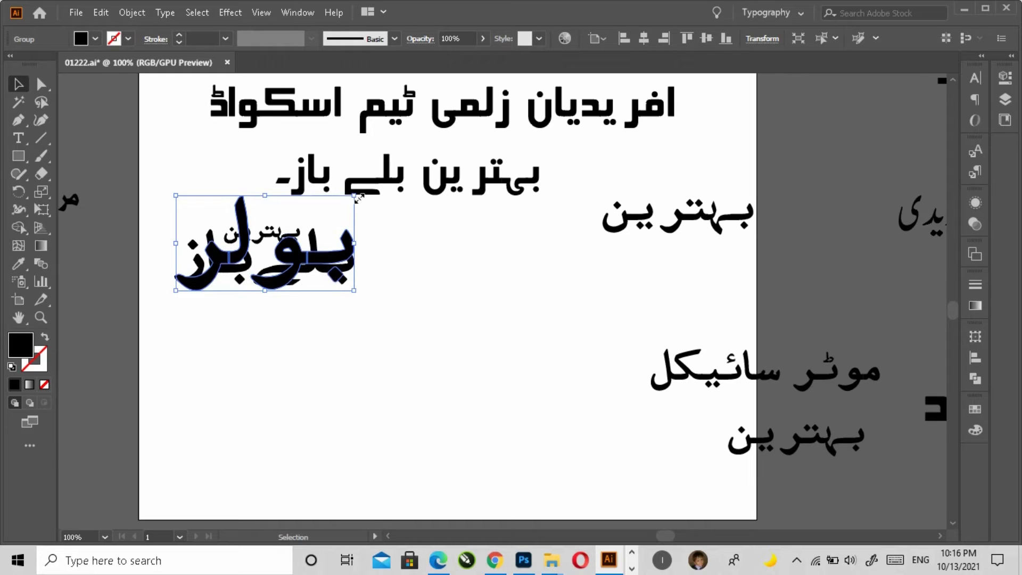
{"action": "left_click_drag", "start_coordinate": [359, 198], "coordinate": [300, 222]}
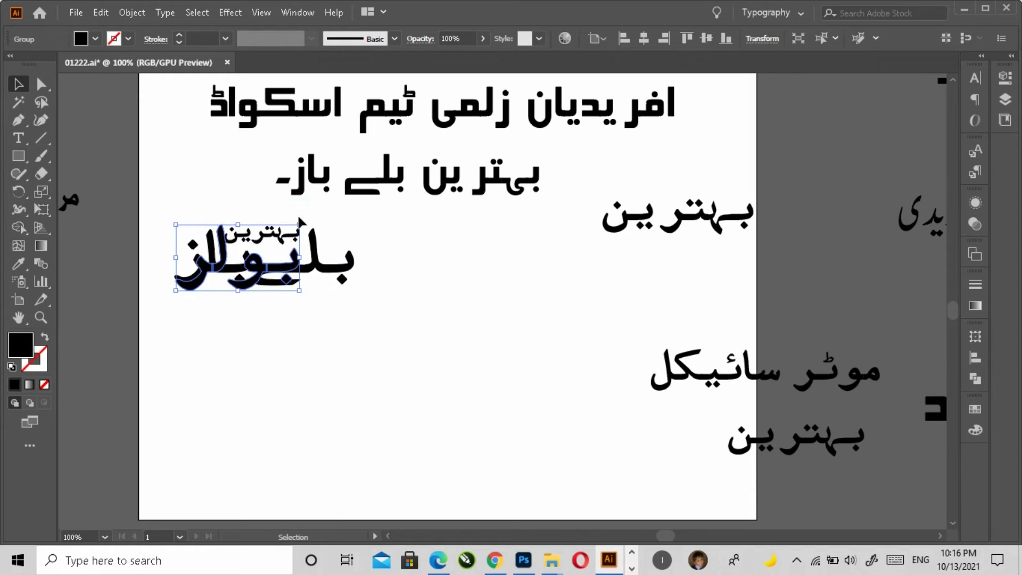
Step: Move بولر to the empty middle area, ungroup it and shift its لر letters closer to بو
{"action": "key", "text": "Up"}
{"action": "key", "text": "Up"}
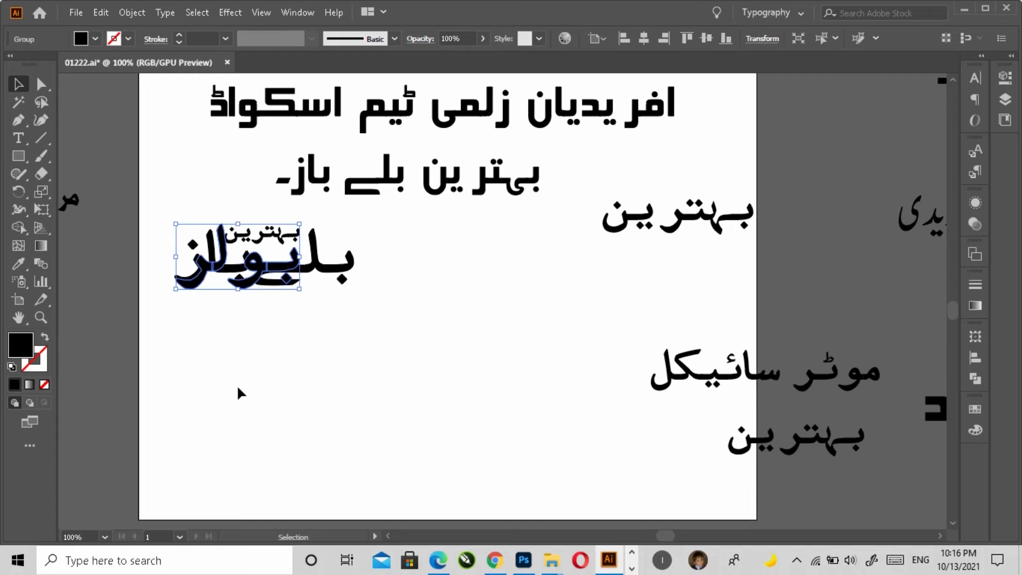
{"action": "key", "text": "Left"}
{"action": "key", "text": "Left"}
{"action": "key", "text": "Left"}
{"action": "key", "text": "Left"}
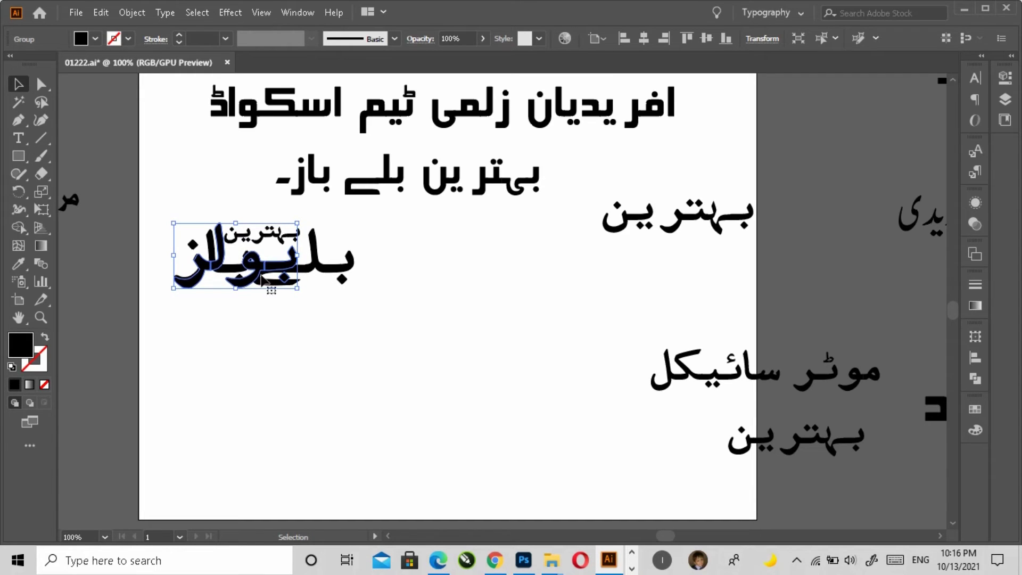
{"action": "left_click_drag", "start_coordinate": [267, 261], "coordinate": [413, 394]}
{"action": "right_click", "coordinate": [413, 396]}
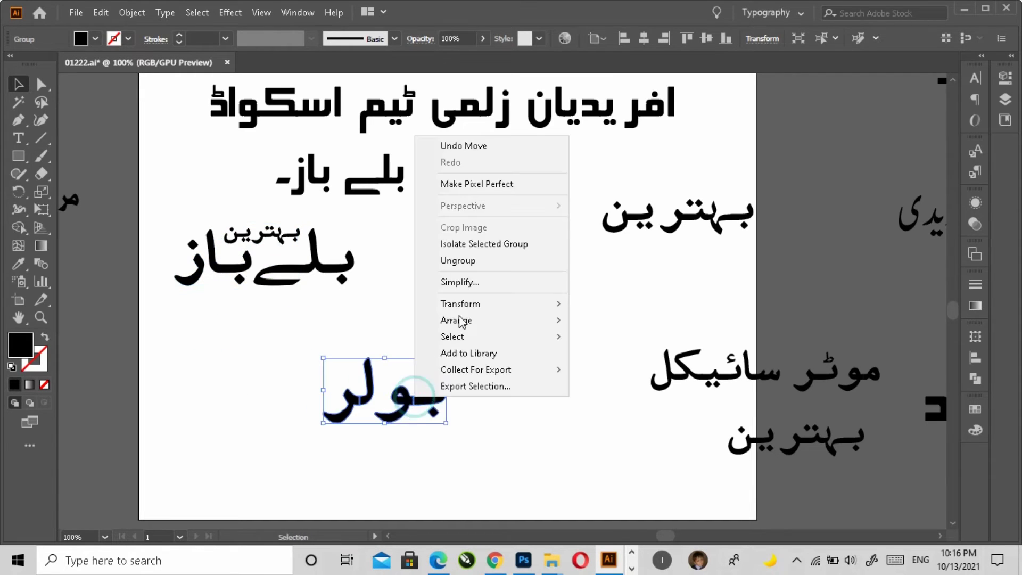
{"action": "left_click", "coordinate": [477, 260]}
{"action": "left_click", "coordinate": [424, 318]}
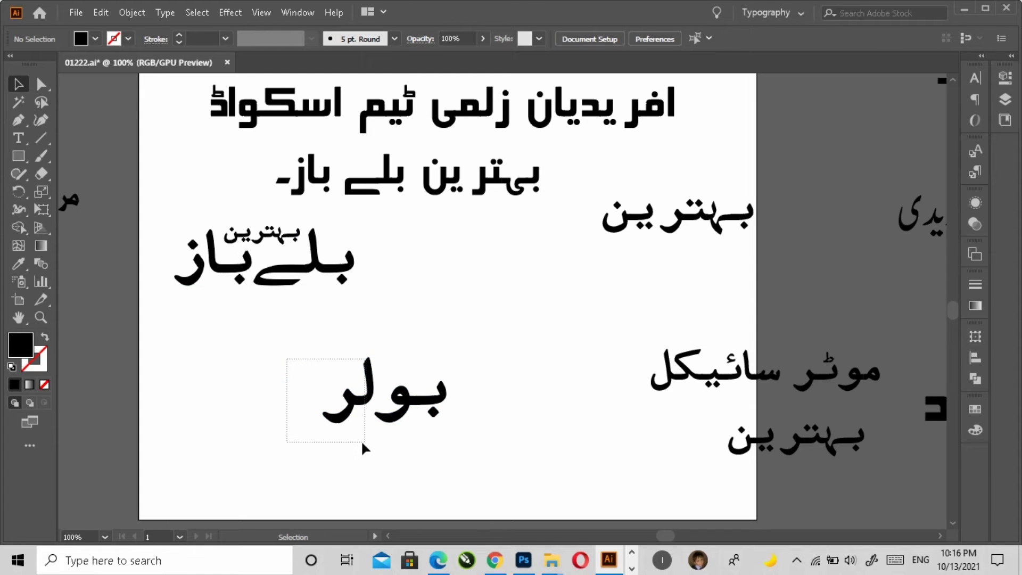
{"action": "left_click", "coordinate": [369, 379]}
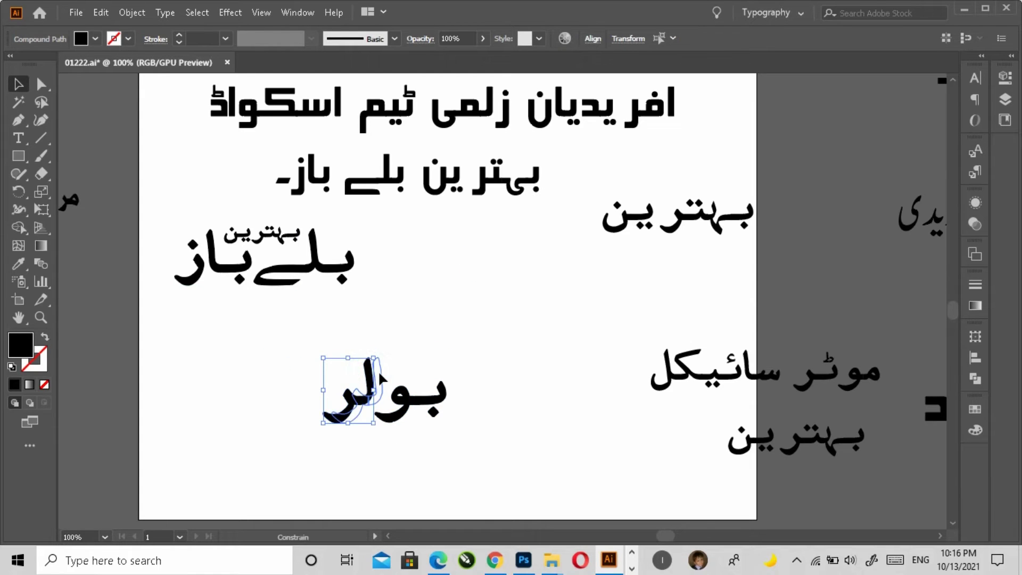
{"action": "left_click_drag", "start_coordinate": [378, 369], "coordinate": [388, 370]}
{"action": "left_click", "coordinate": [453, 450]}
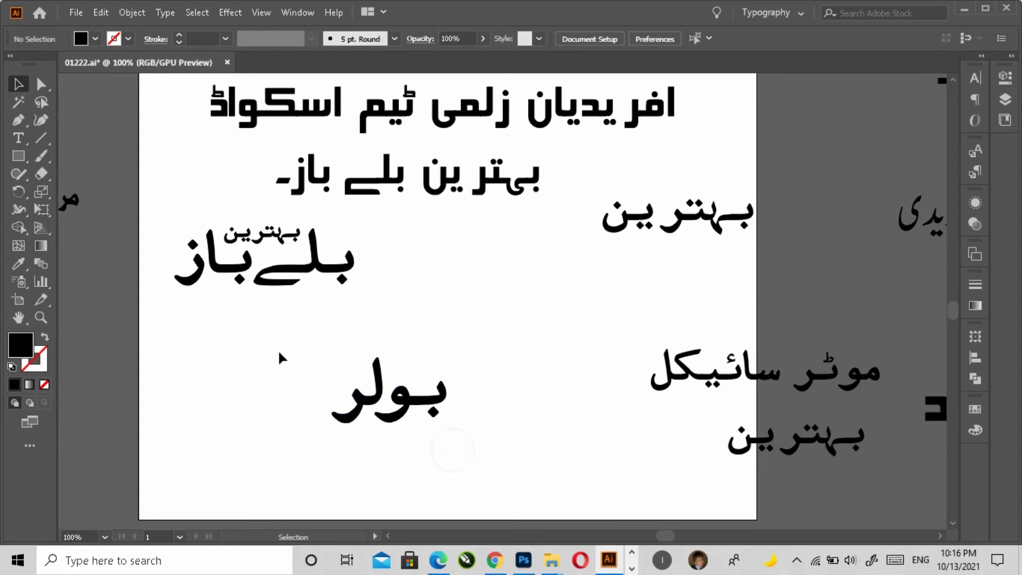
Step: Ungroup the بہترین بلے باز lockup and group its small بہترین word on its own
{"action": "left_click", "coordinate": [265, 244]}
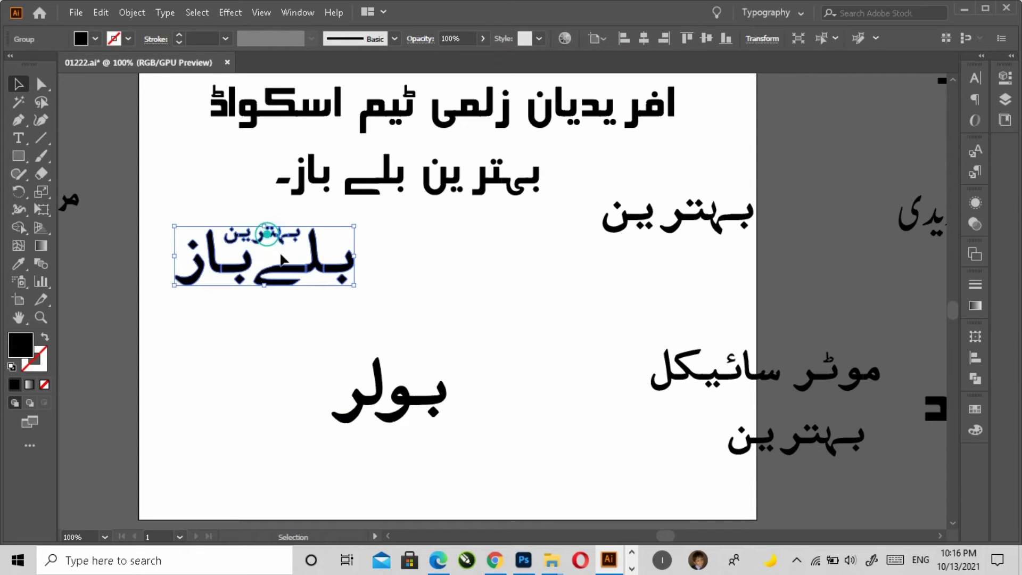
{"action": "right_click", "coordinate": [266, 238]}
{"action": "left_click", "coordinate": [336, 357]}
{"action": "left_click", "coordinate": [226, 333]}
{"action": "left_click", "coordinate": [269, 236]}
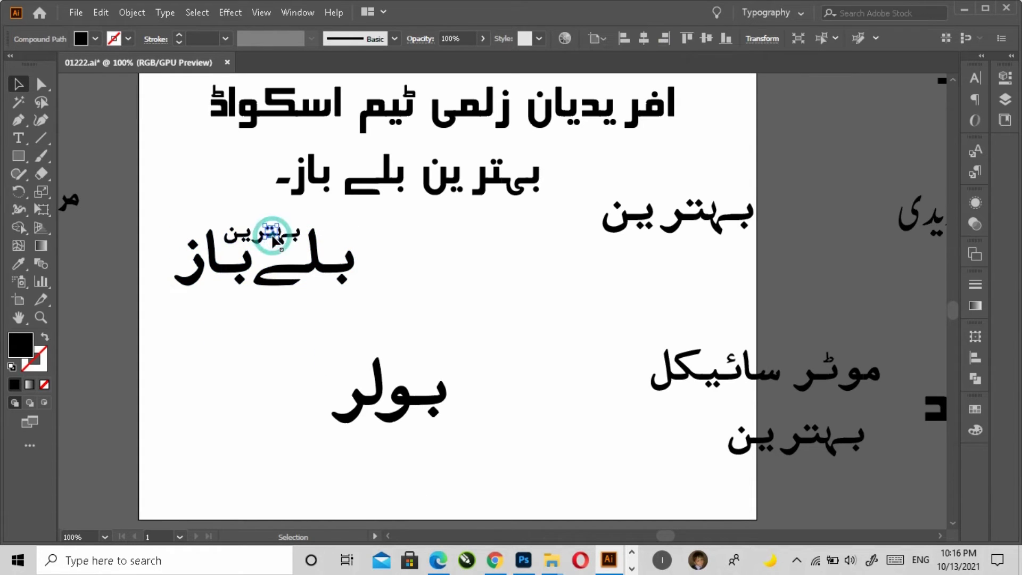
{"action": "left_click", "coordinate": [229, 205]}
{"action": "left_click", "coordinate": [290, 246]}
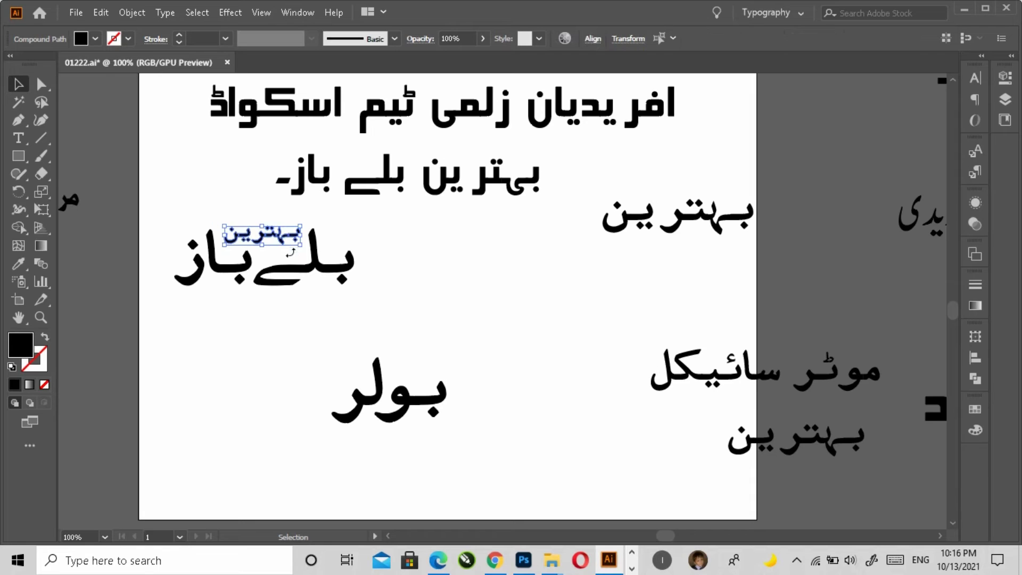
{"action": "left_click", "coordinate": [290, 245]}
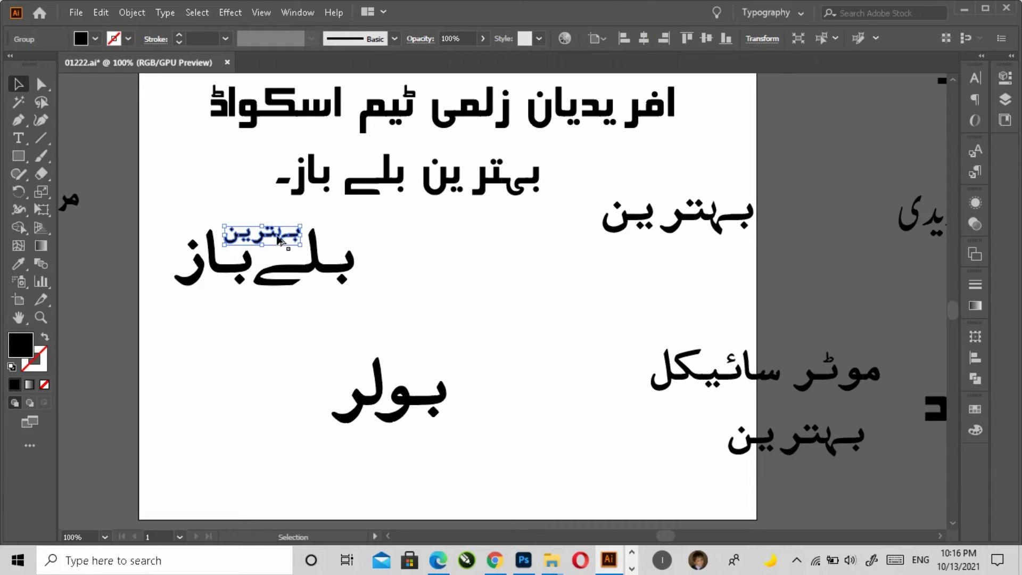
Step: Alt-drag a copy of the small بہترین to sit just above بولر
{"action": "left_click_drag", "start_coordinate": [279, 239], "coordinate": [438, 370]}
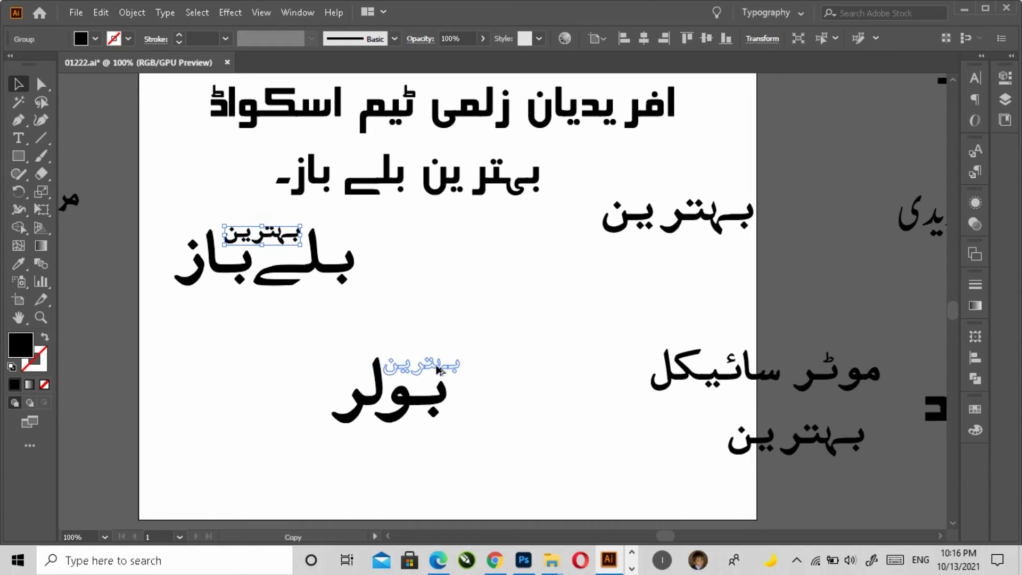
{"action": "left_click_drag", "start_coordinate": [438, 369], "coordinate": [454, 371]}
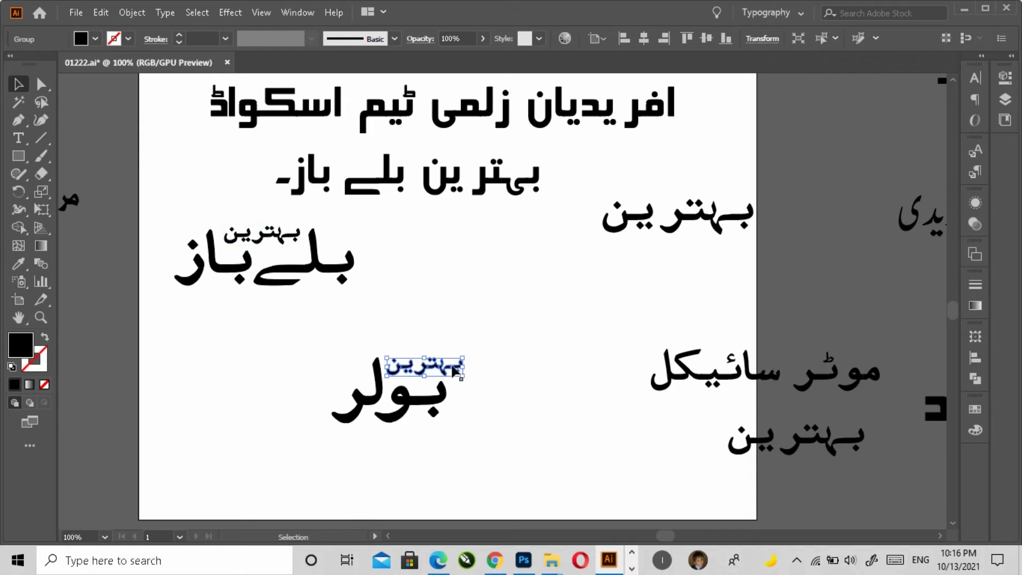
{"action": "left_click_drag", "start_coordinate": [274, 333], "coordinate": [505, 442]}
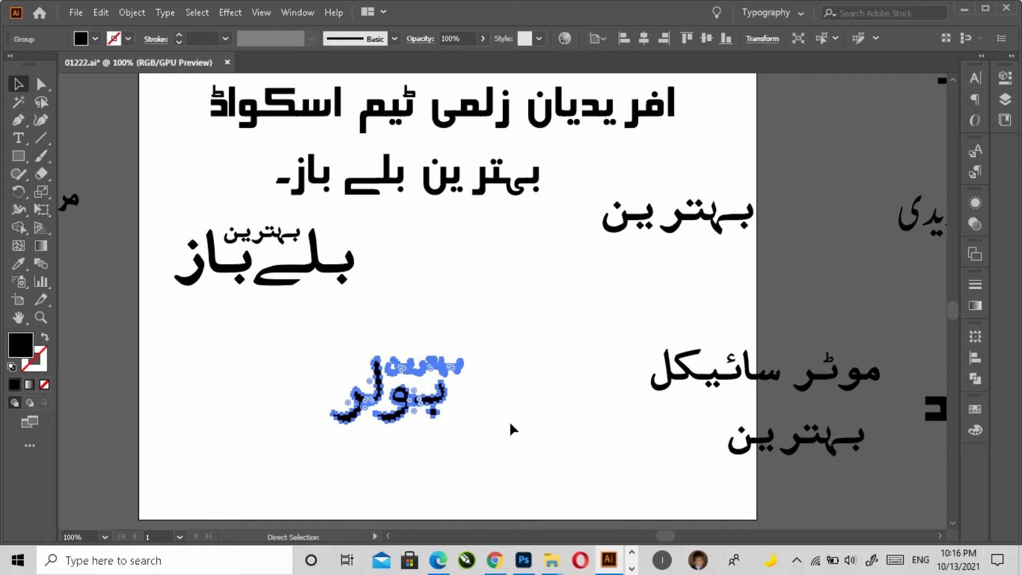
{"action": "key", "text": "v"}
{"action": "left_click", "coordinate": [518, 363]}
{"action": "left_click", "coordinate": [341, 276]}
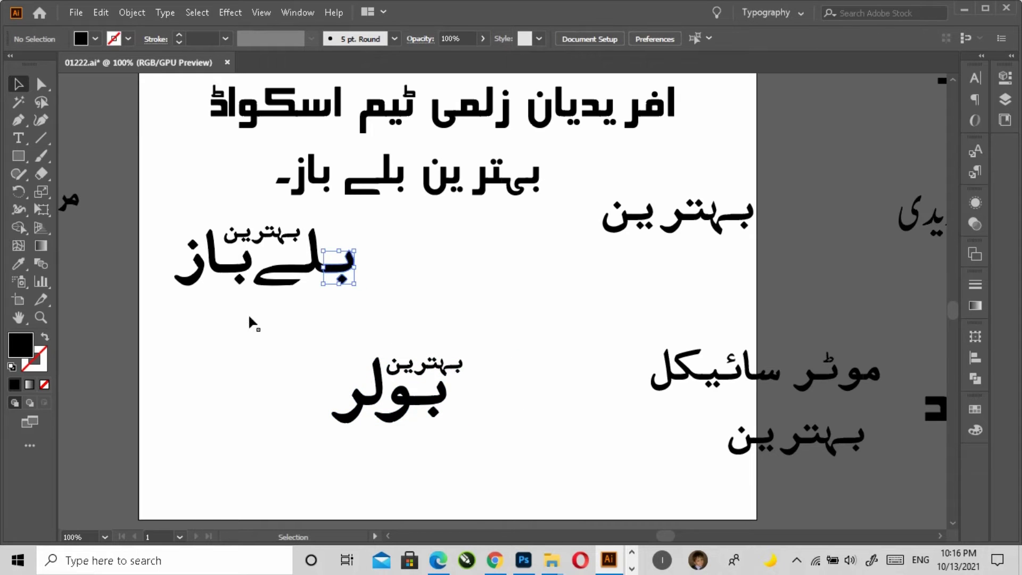
Step: Regroup all parts of the بہترین بلے باز lockup with Ctrl+G and deselect it
{"action": "left_click_drag", "start_coordinate": [164, 219], "coordinate": [371, 309]}
{"action": "key", "text": "a"}
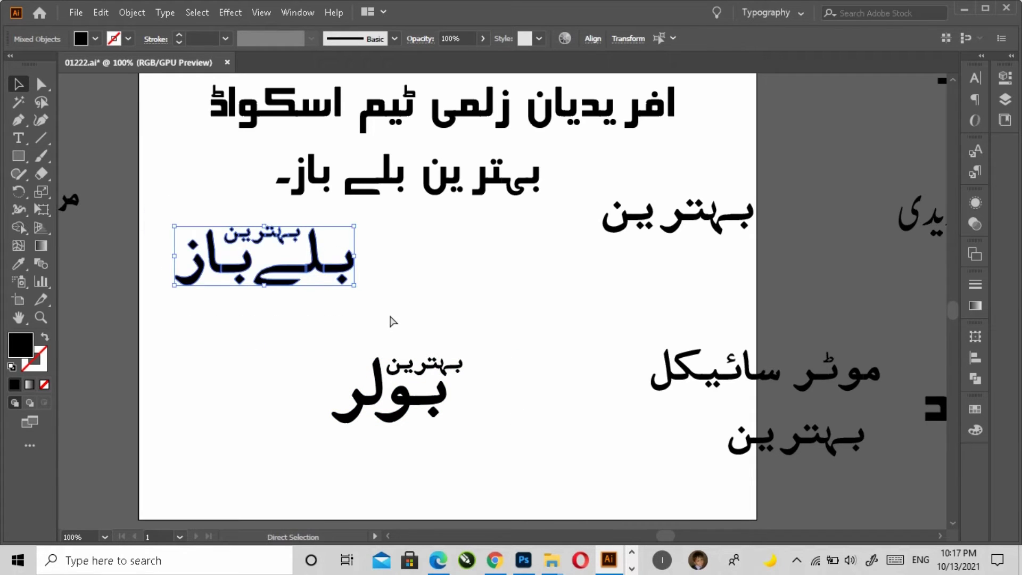
{"action": "key", "text": "v"}
{"action": "key", "text": "a"}
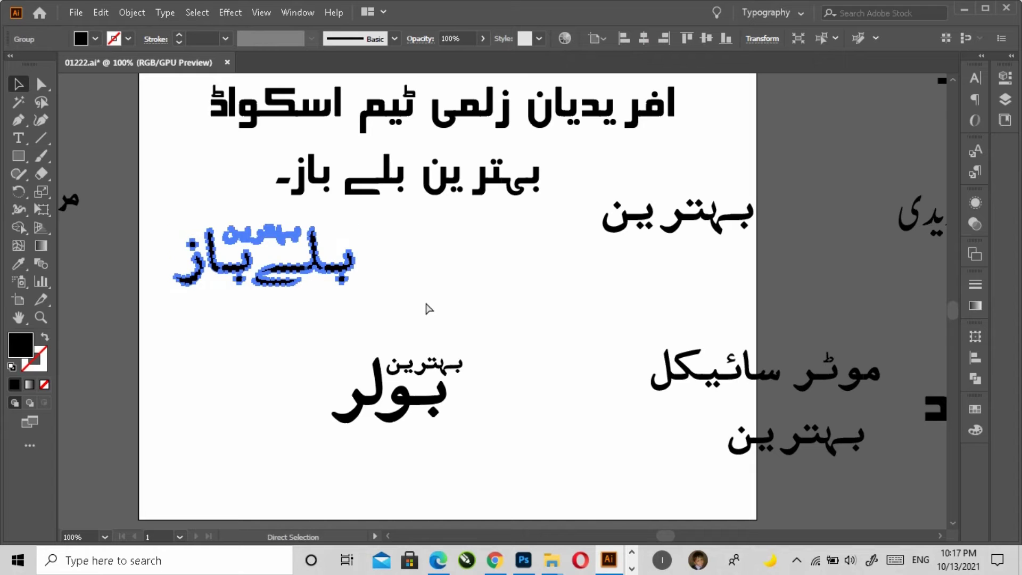
{"action": "key", "text": "v"}
{"action": "left_click", "coordinate": [506, 338]}
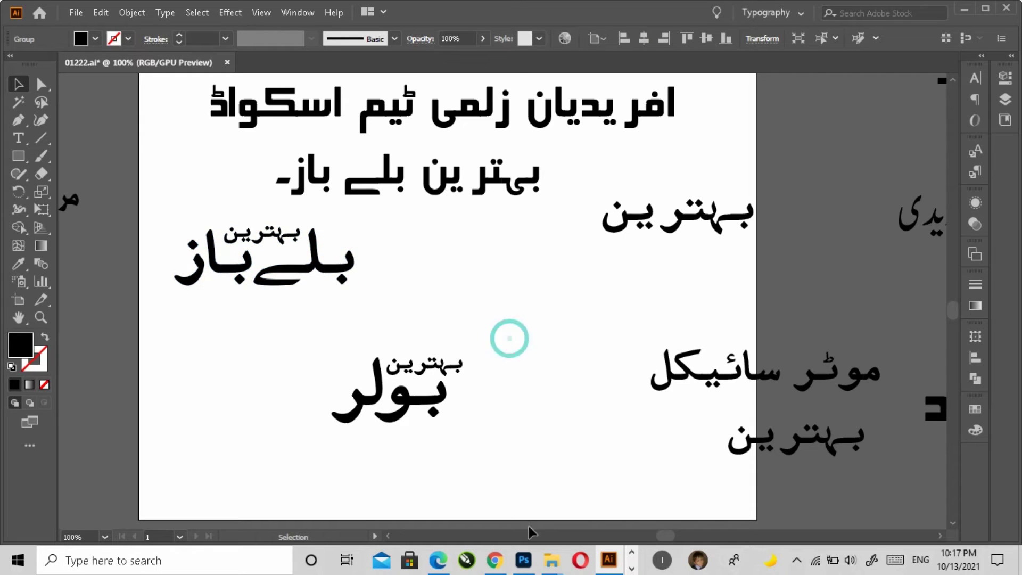
Step: Paste the Urdu lockup as a smart object above the top layer of the poster
{"action": "left_click", "coordinate": [524, 560]}
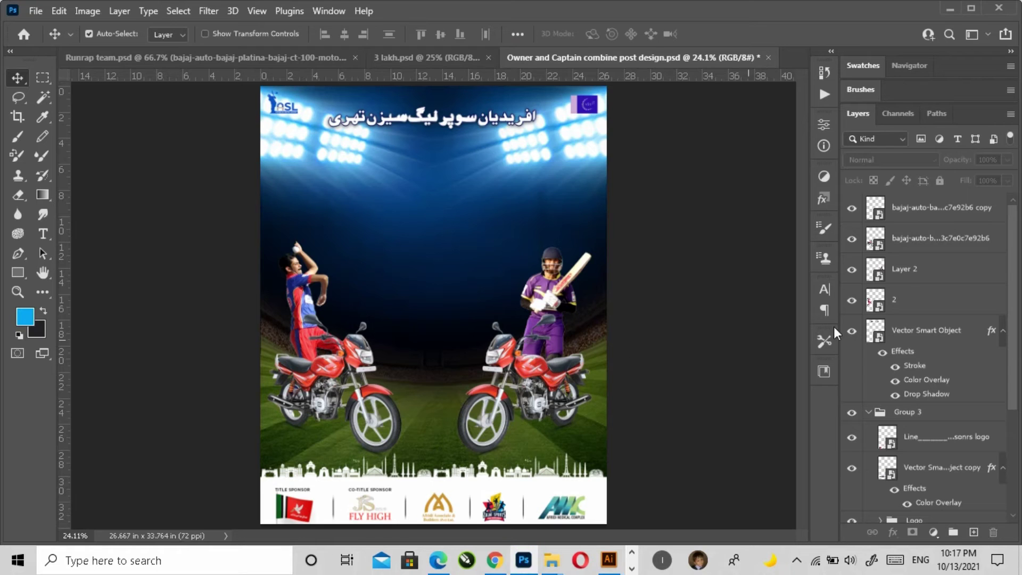
{"action": "left_click", "coordinate": [926, 209]}
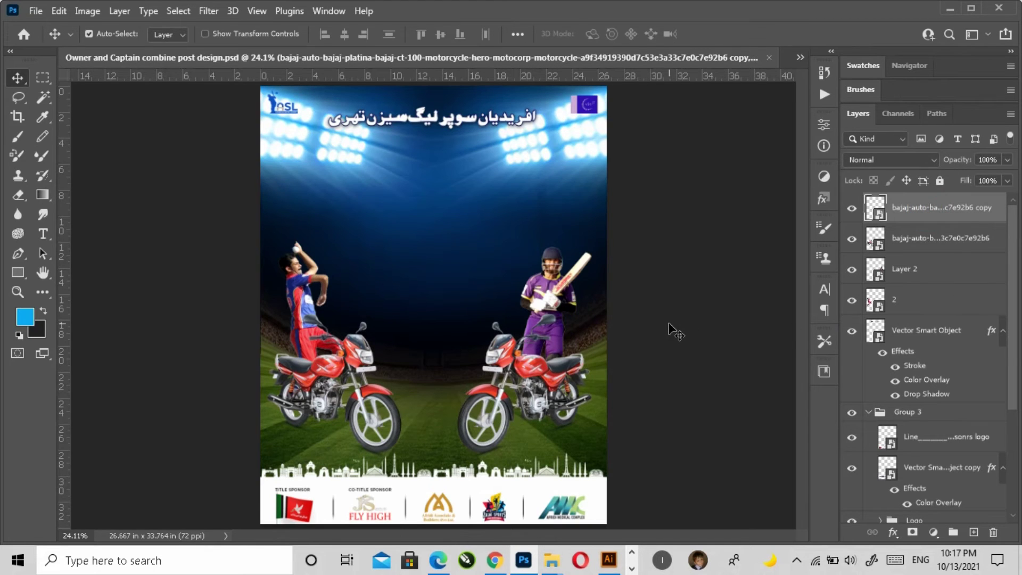
{"action": "key", "text": "ctrl+v"}
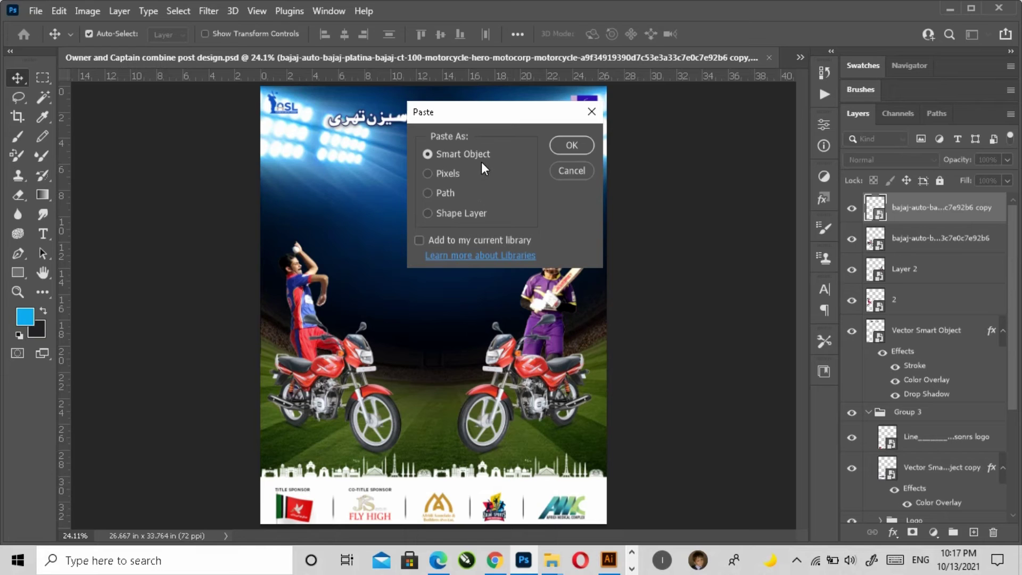
{"action": "left_click", "coordinate": [572, 145]}
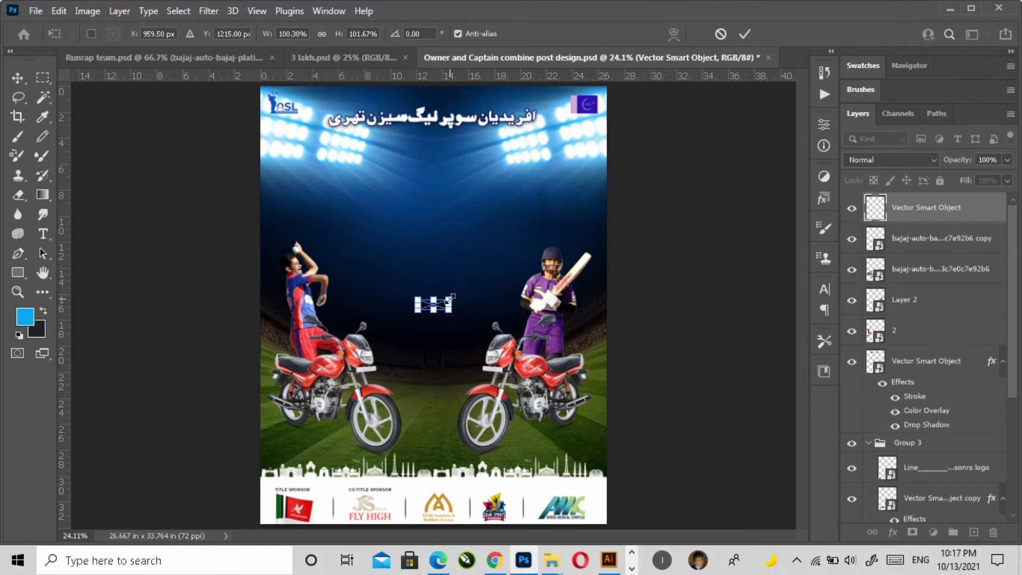
Step: Enlarge the pasted lockup to about 374% and place it above the batsman's head
{"action": "left_click_drag", "start_coordinate": [450, 297], "coordinate": [485, 298]}
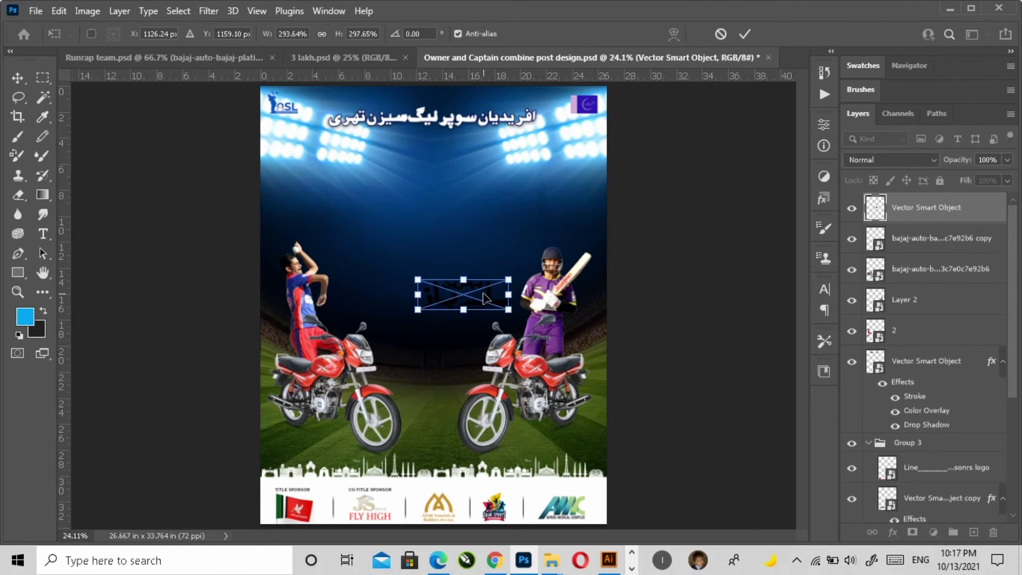
{"action": "left_click_drag", "start_coordinate": [485, 298], "coordinate": [566, 214]}
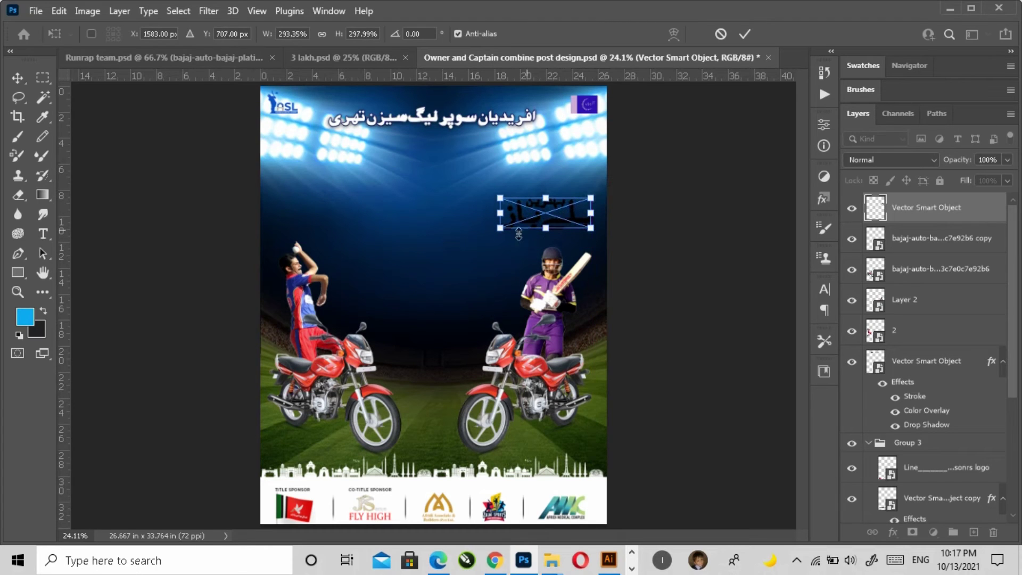
{"action": "left_click_drag", "start_coordinate": [499, 229], "coordinate": [476, 237]}
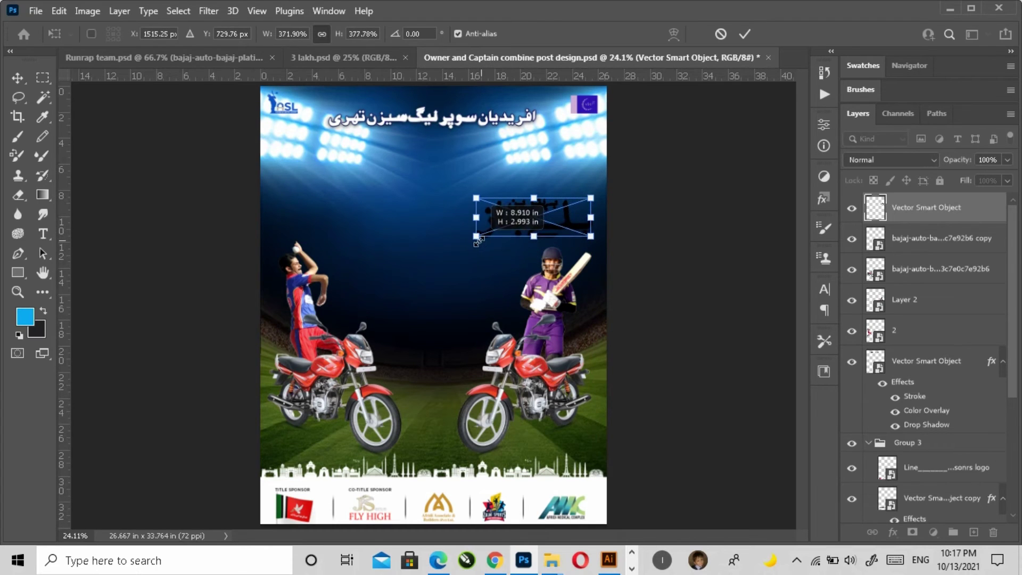
{"action": "left_click", "coordinate": [481, 243]}
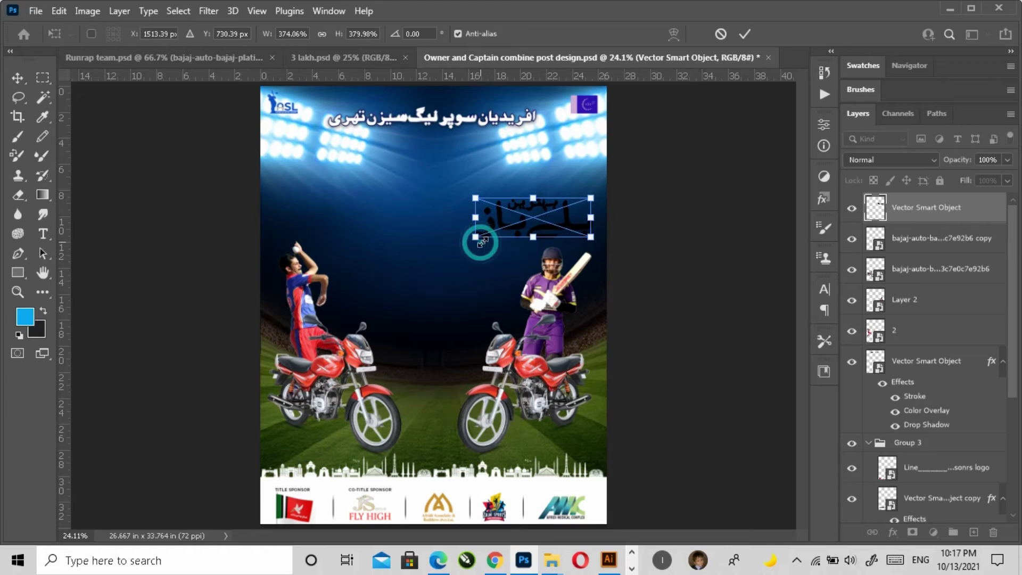
Step: Commit the transform and add a Color Overlay using yellow #facf01 sampled from the poster logo
{"action": "double_click", "coordinate": [515, 234]}
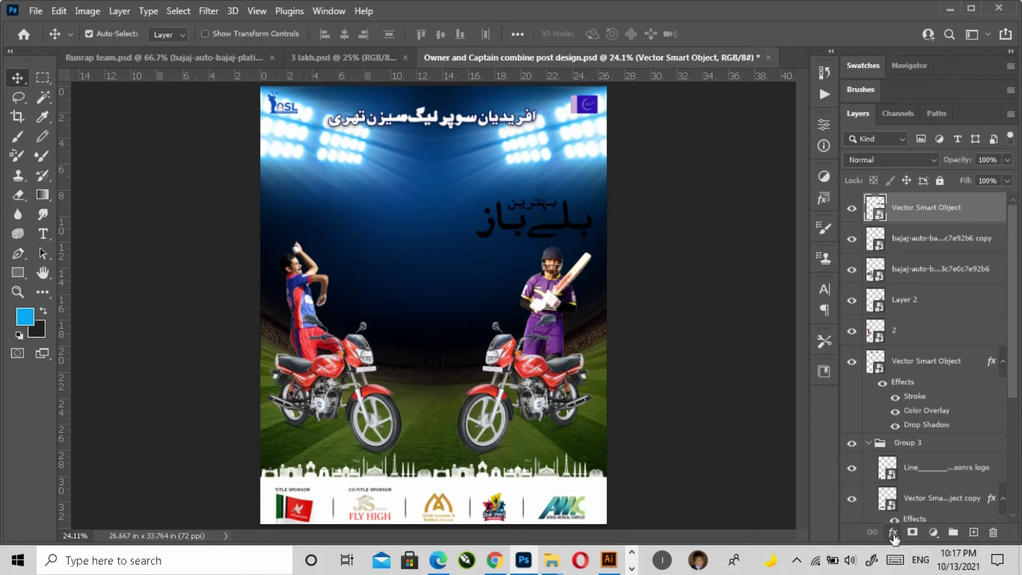
{"action": "left_click", "coordinate": [893, 533]}
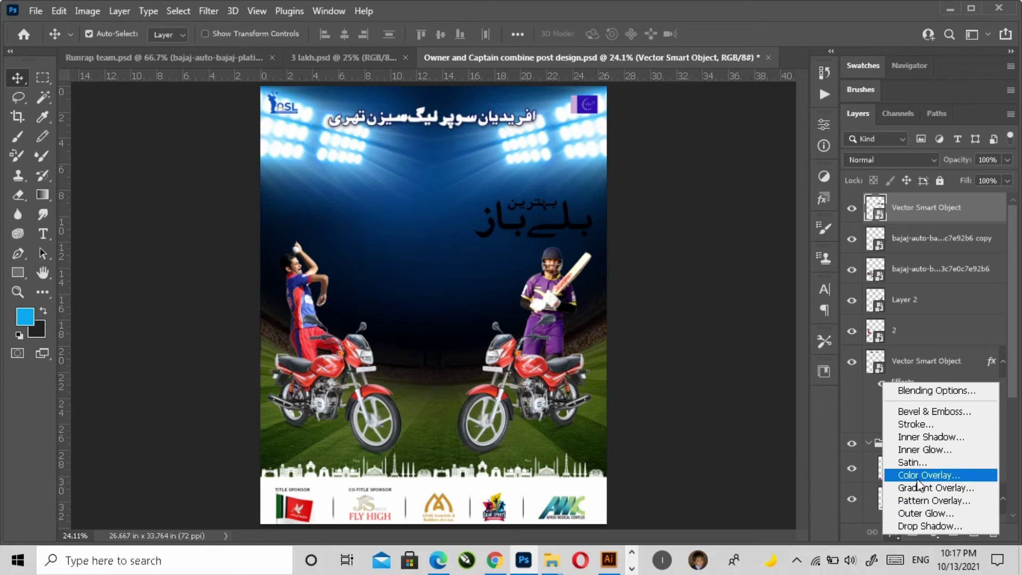
{"action": "left_click", "coordinate": [927, 475]}
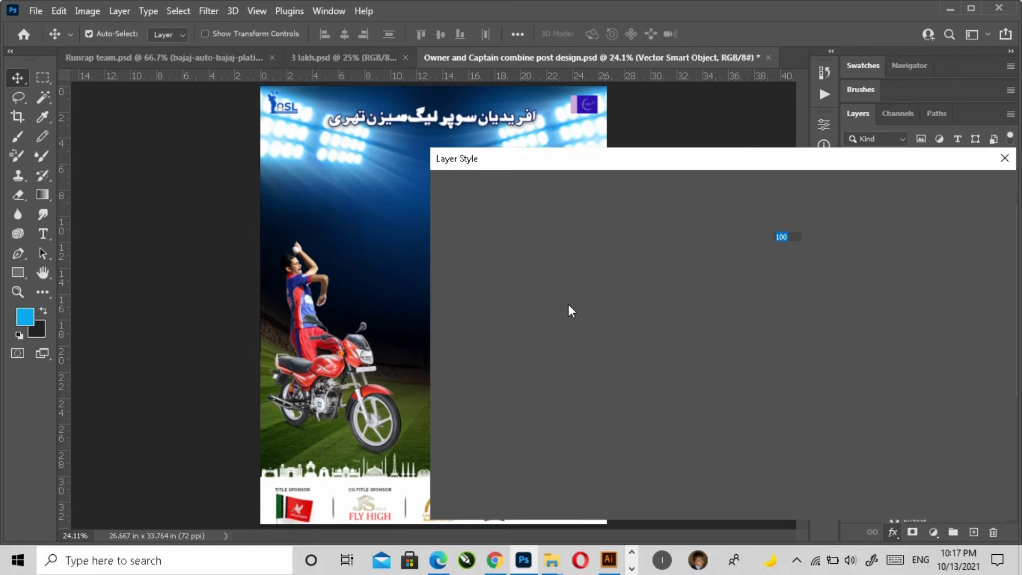
{"action": "left_click_drag", "start_coordinate": [559, 162], "coordinate": [673, 168]}
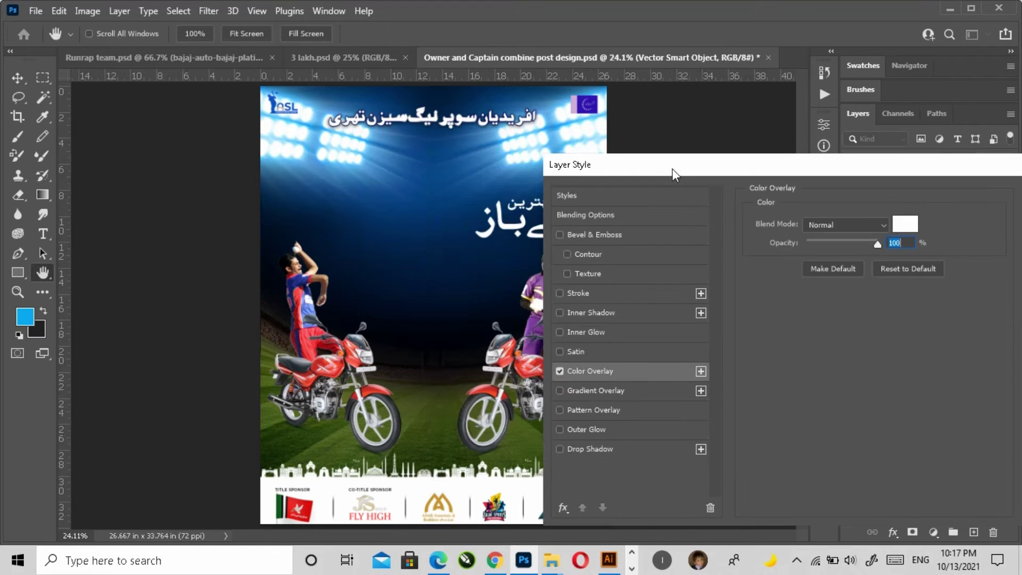
{"action": "left_click", "coordinate": [905, 225]}
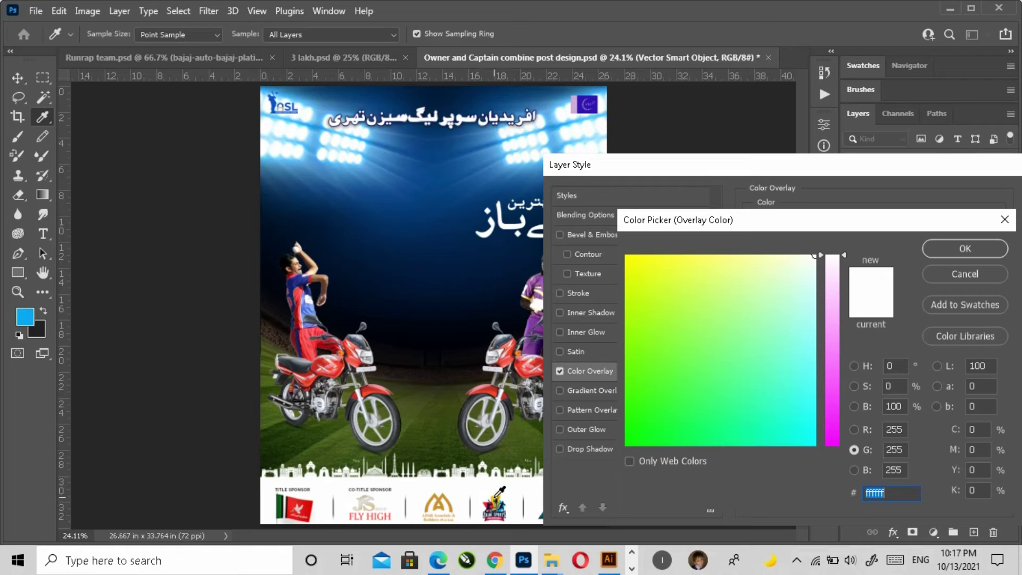
{"action": "left_click", "coordinate": [497, 497]}
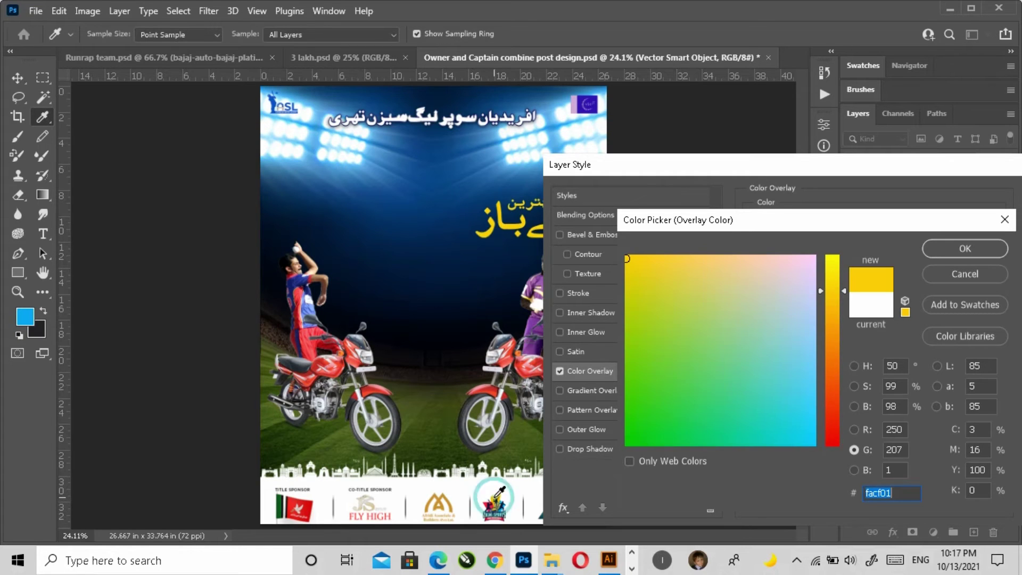
{"action": "left_click", "coordinate": [965, 249]}
{"action": "mouse_move", "coordinate": [768, 167]}
{"action": "left_mouse_down"}
{"action": "mouse_move", "coordinate": [895, 166]}
{"action": "mouse_move", "coordinate": [500, 210]}
{"action": "left_mouse_up"}
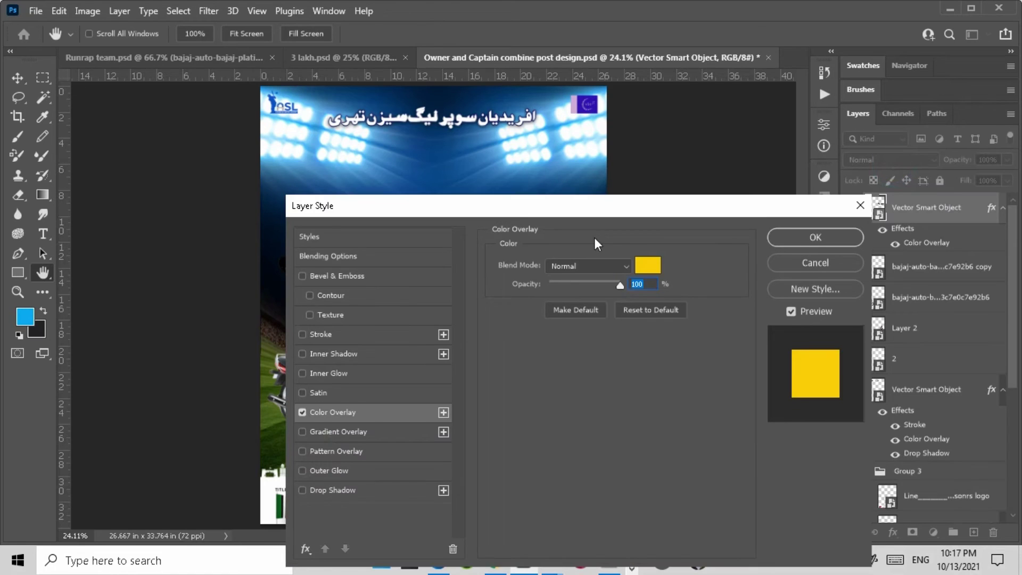
{"action": "left_click", "coordinate": [794, 238]}
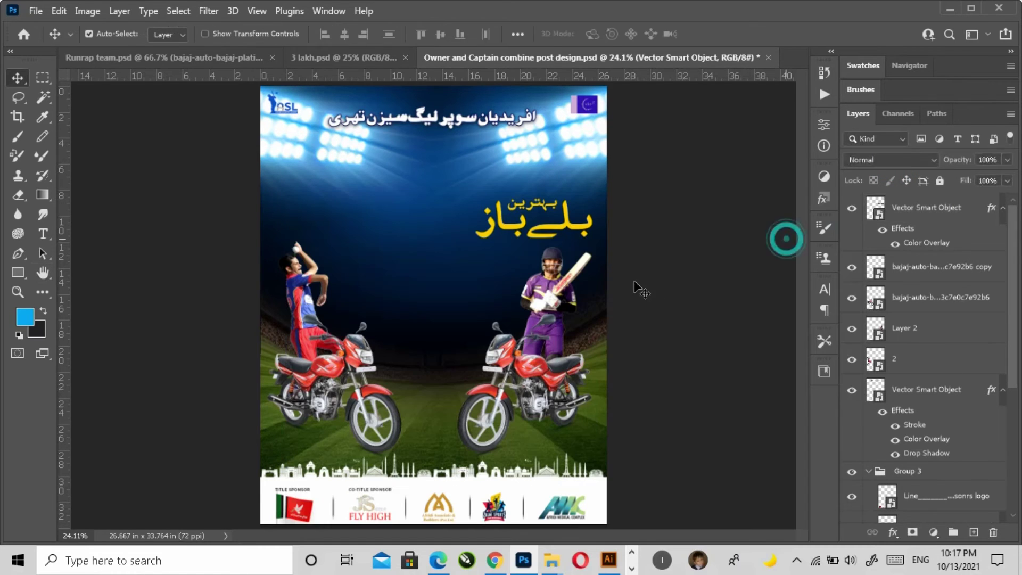
{"action": "left_click", "coordinate": [553, 230]}
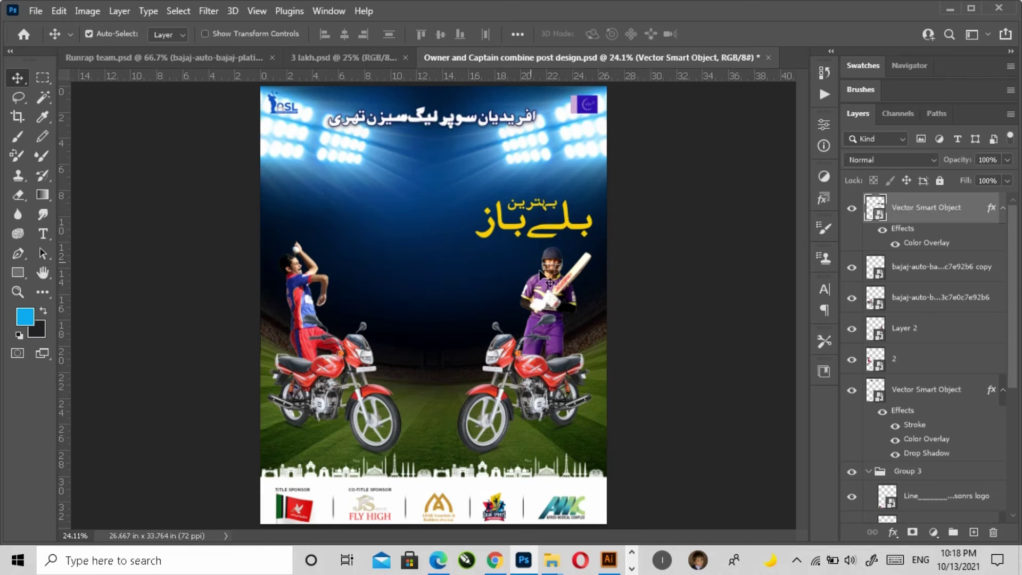
Step: Select the بہترین بولر lockup in Illustrator and paste it into the poster as a smart object
{"action": "left_click", "coordinate": [609, 559]}
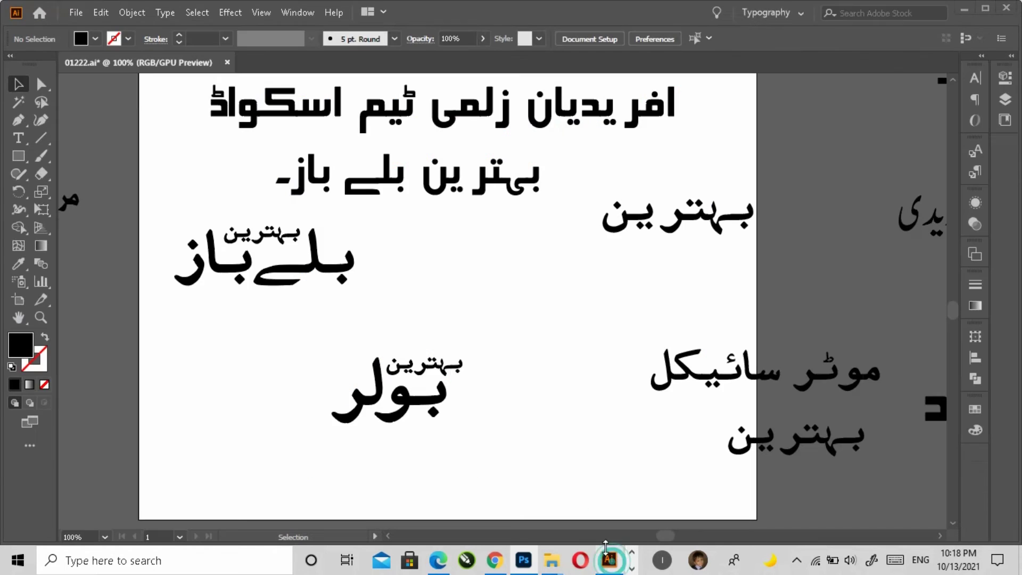
{"action": "left_click_drag", "start_coordinate": [308, 323], "coordinate": [515, 469]}
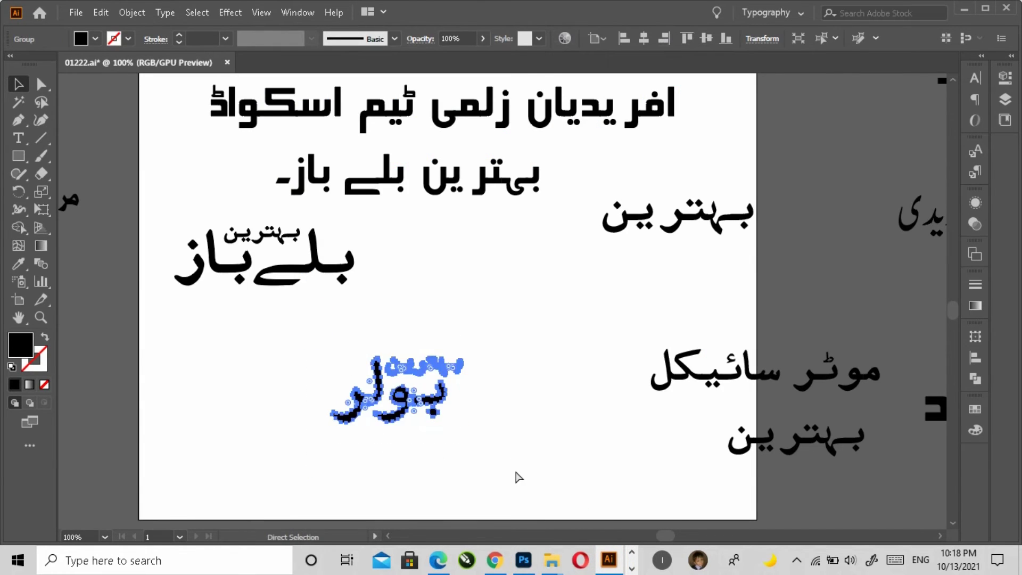
{"action": "left_click", "coordinate": [523, 559]}
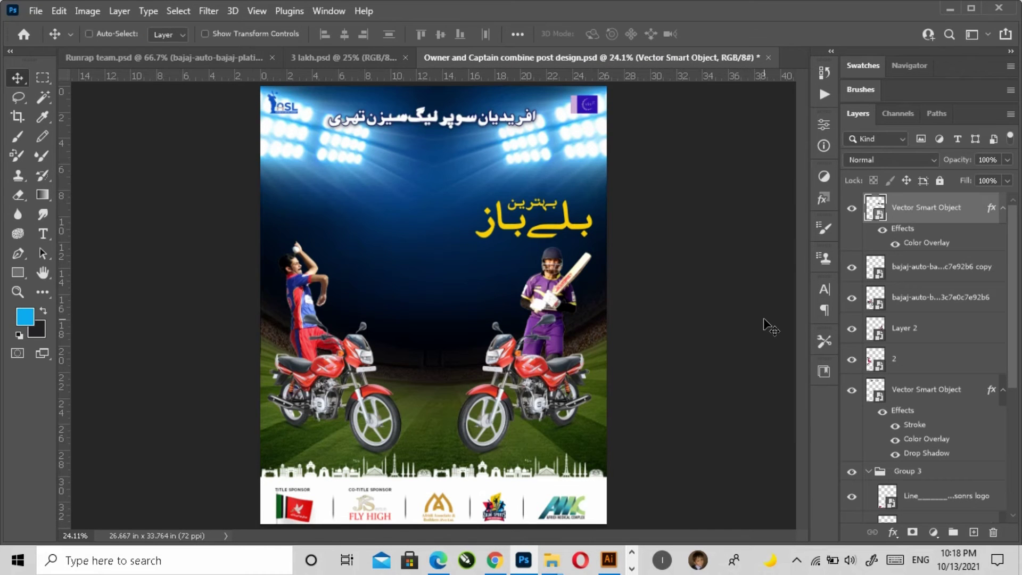
{"action": "key", "text": "ctrl+v"}
{"action": "left_click", "coordinate": [565, 154]}
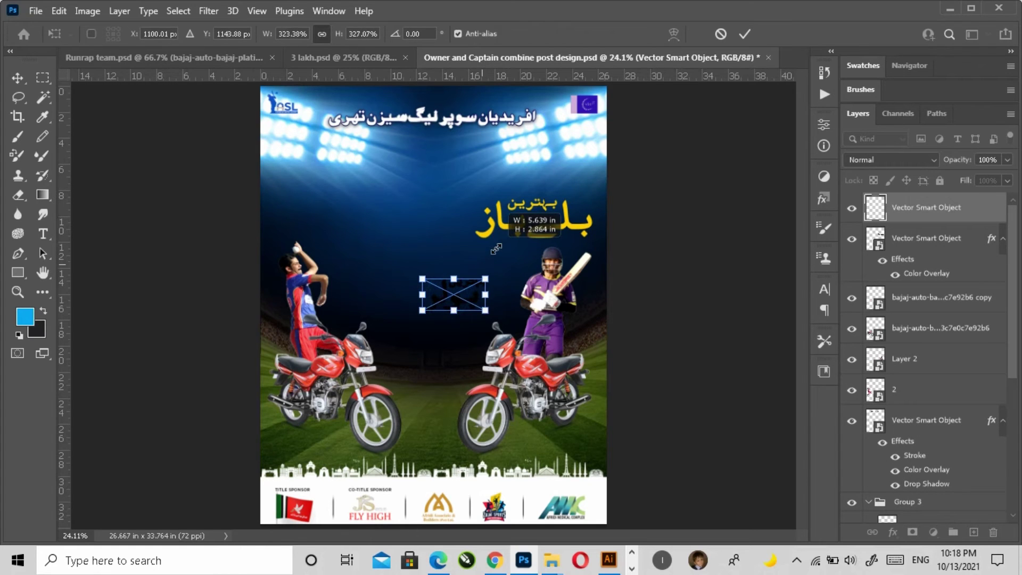
Step: Enlarge the بولر lockup to 360% and place it above the bowler, level with the batsman heading
{"action": "mouse_move", "coordinate": [447, 296]}
{"action": "left_mouse_down"}
{"action": "mouse_move", "coordinate": [504, 270]}
{"action": "mouse_move", "coordinate": [534, 225]}
{"action": "left_mouse_up"}
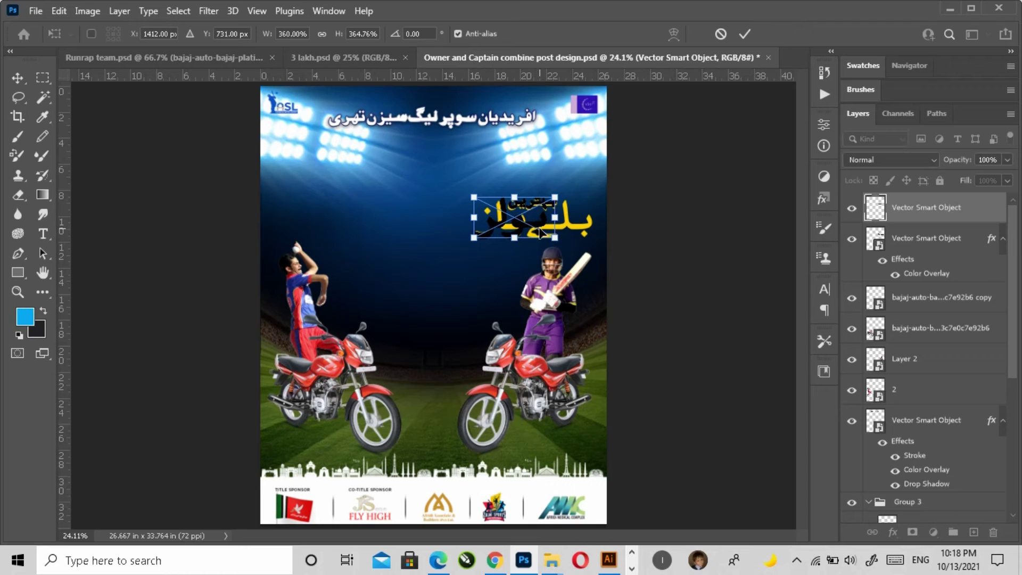
{"action": "left_click_drag", "start_coordinate": [537, 230], "coordinate": [342, 242]}
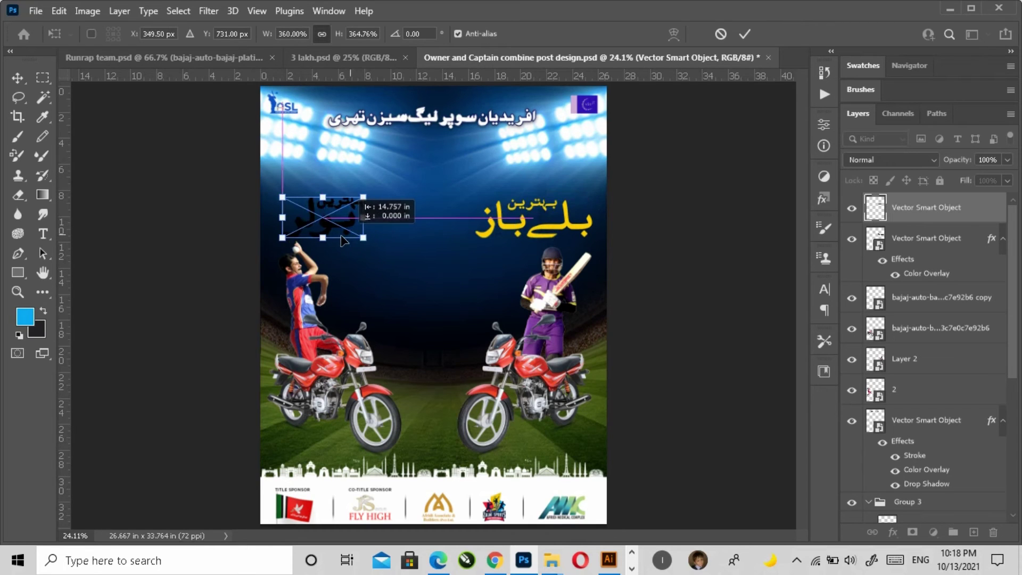
{"action": "left_click_drag", "start_coordinate": [318, 219], "coordinate": [317, 212]}
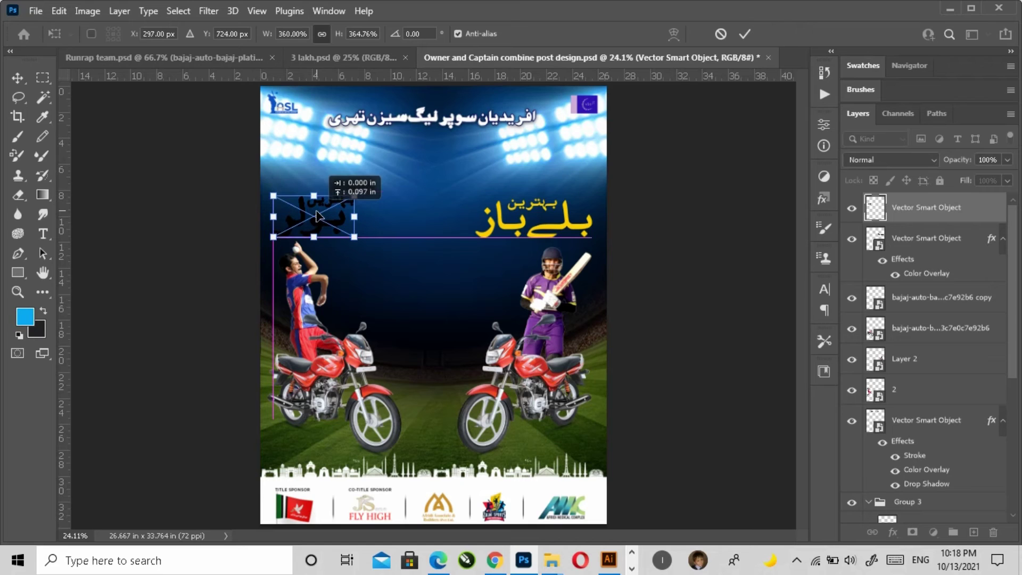
{"action": "key", "text": "Return"}
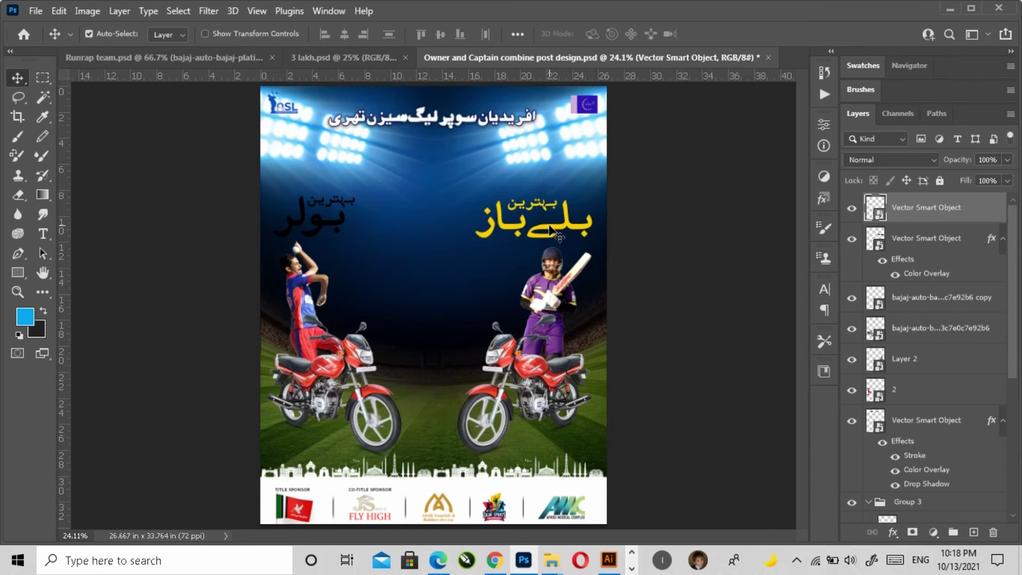
Step: Copy the batsman layer's yellow overlay style, paste it onto the بولر lockup layer, and deselect
{"action": "left_click", "coordinate": [913, 244]}
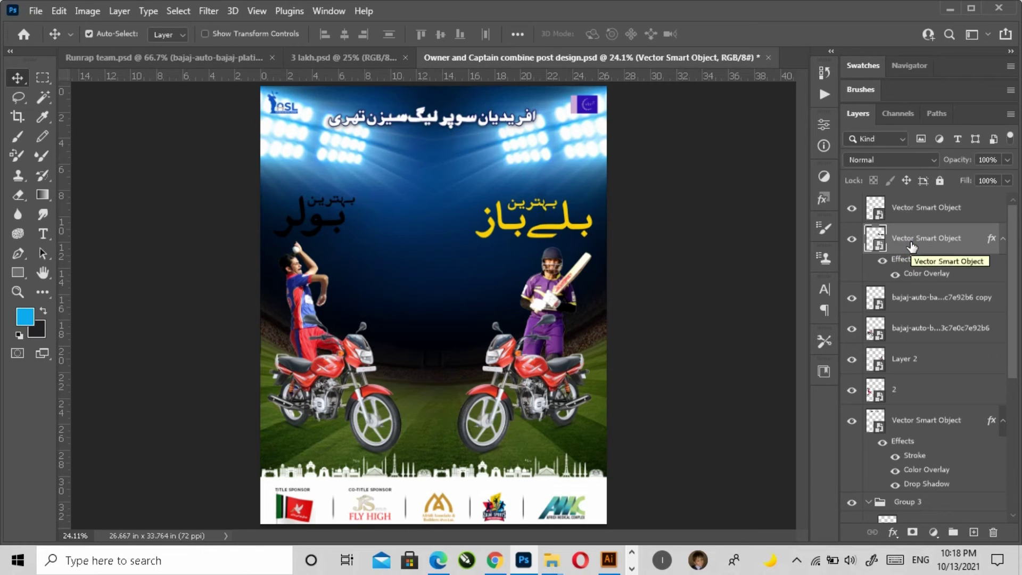
{"action": "right_click", "coordinate": [912, 247]}
{"action": "left_click", "coordinate": [778, 404]}
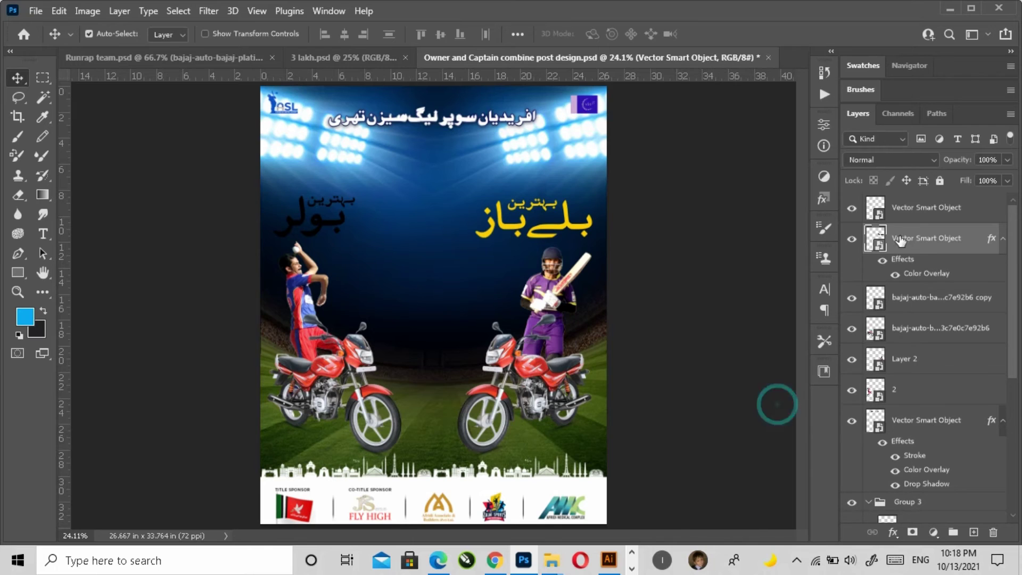
{"action": "left_click", "coordinate": [902, 216]}
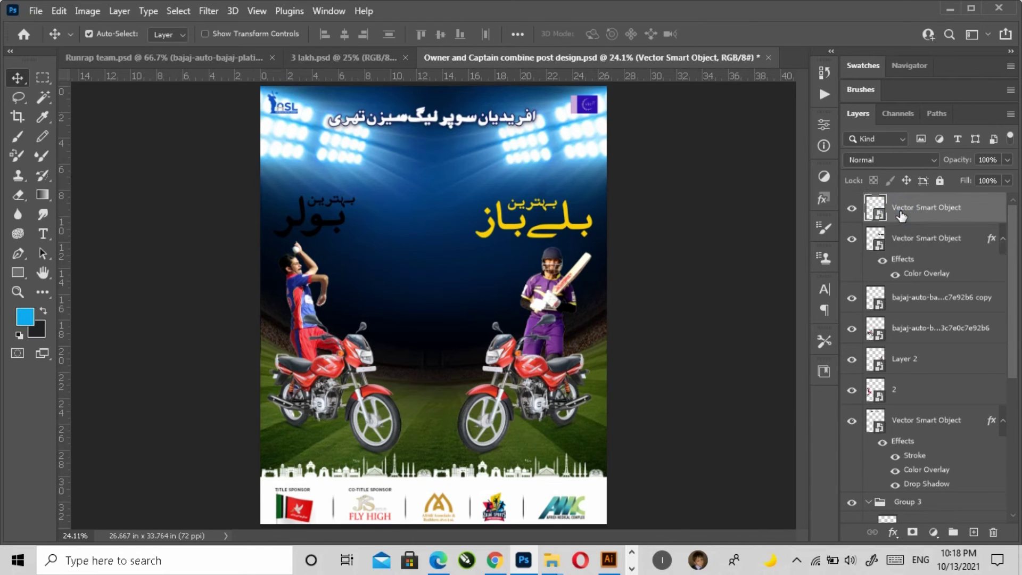
{"action": "right_click", "coordinate": [902, 216]}
{"action": "left_click", "coordinate": [751, 414]}
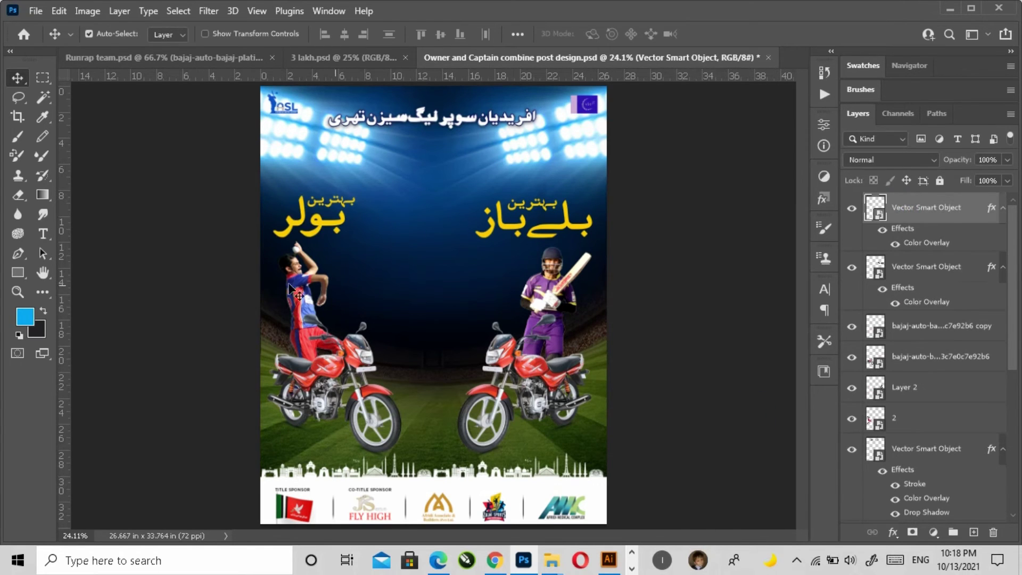
{"action": "left_click", "coordinate": [188, 267]}
{"action": "left_click", "coordinate": [682, 286]}
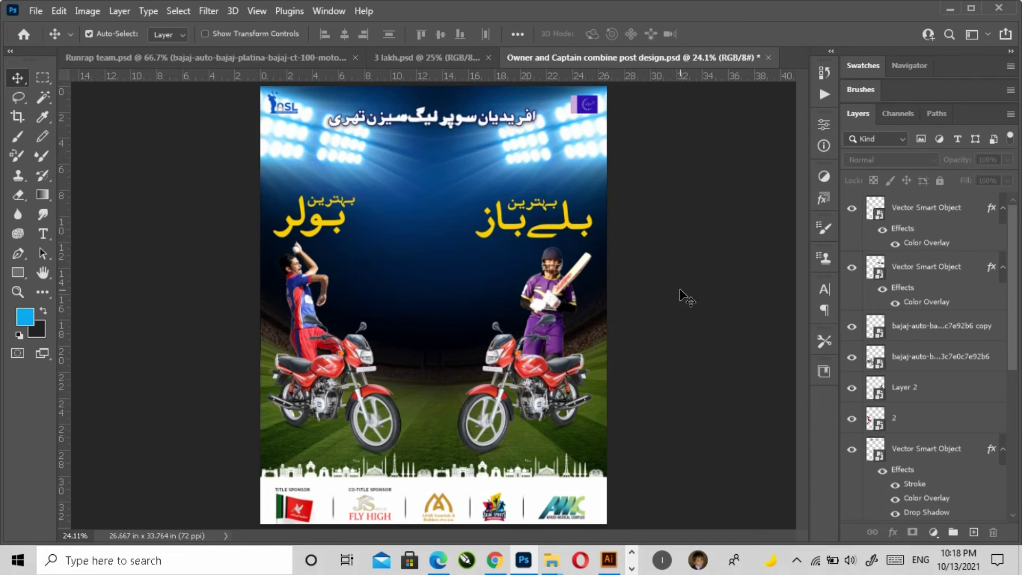
Step: Transform both yellow Urdu title layers together, moving them higher on the poster
{"action": "left_click", "coordinate": [567, 229]}
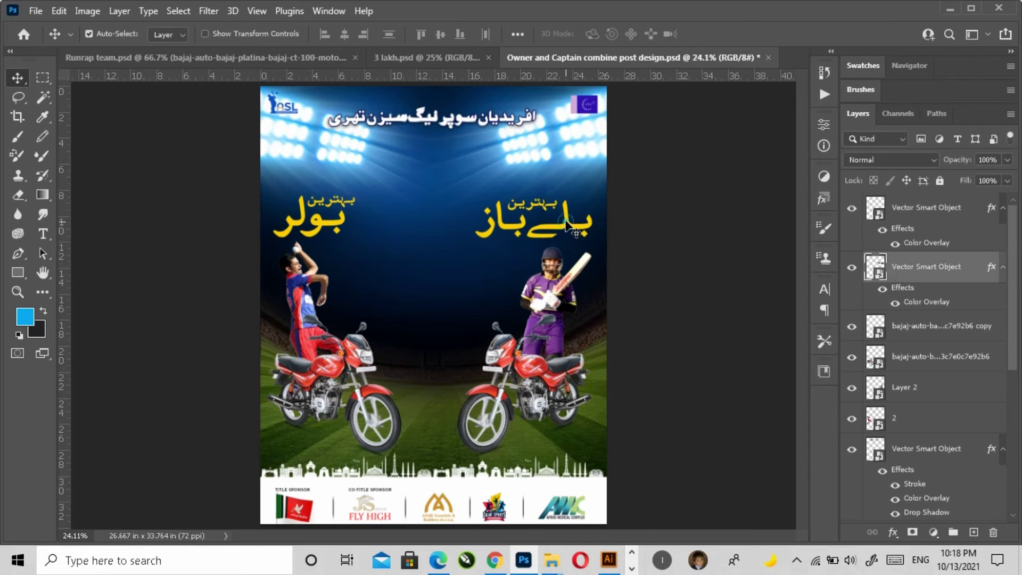
{"action": "left_click", "coordinate": [338, 227], "text": "shift"}
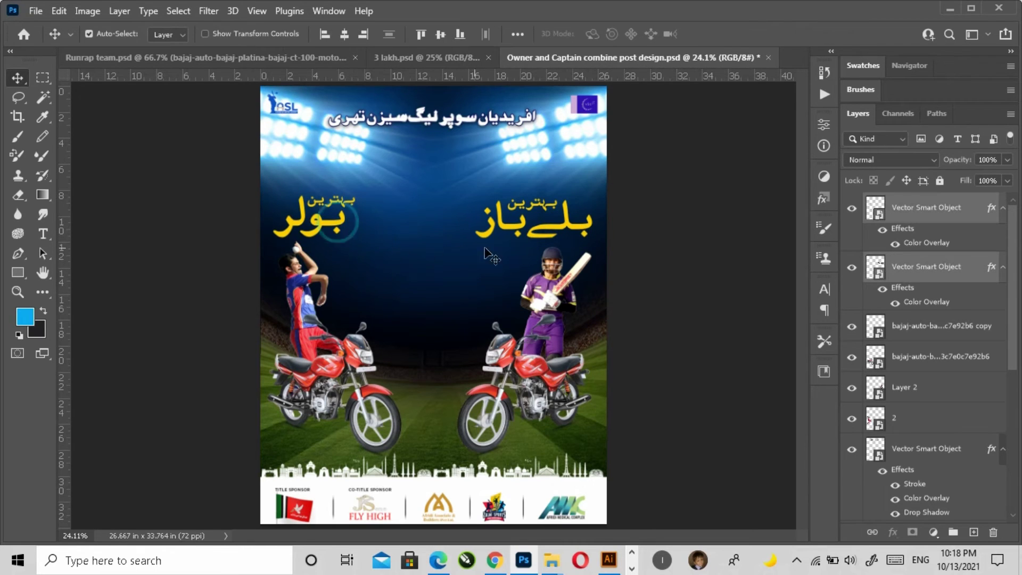
{"action": "key", "text": "ctrl+t"}
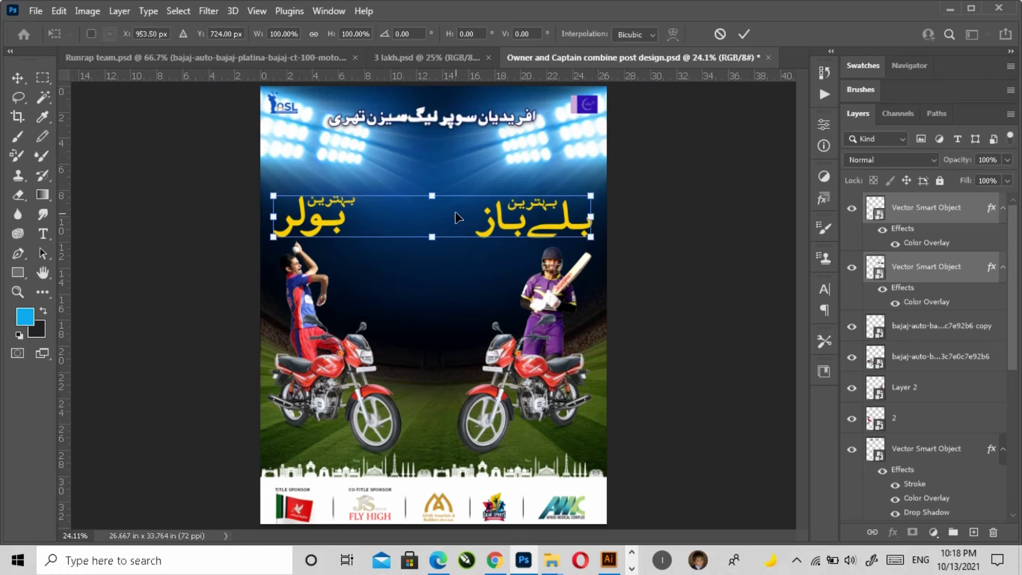
{"action": "mouse_move", "coordinate": [457, 217]}
{"action": "left_mouse_down"}
{"action": "mouse_move", "coordinate": [456, 191]}
{"action": "mouse_move", "coordinate": [455, 203]}
{"action": "left_mouse_up"}
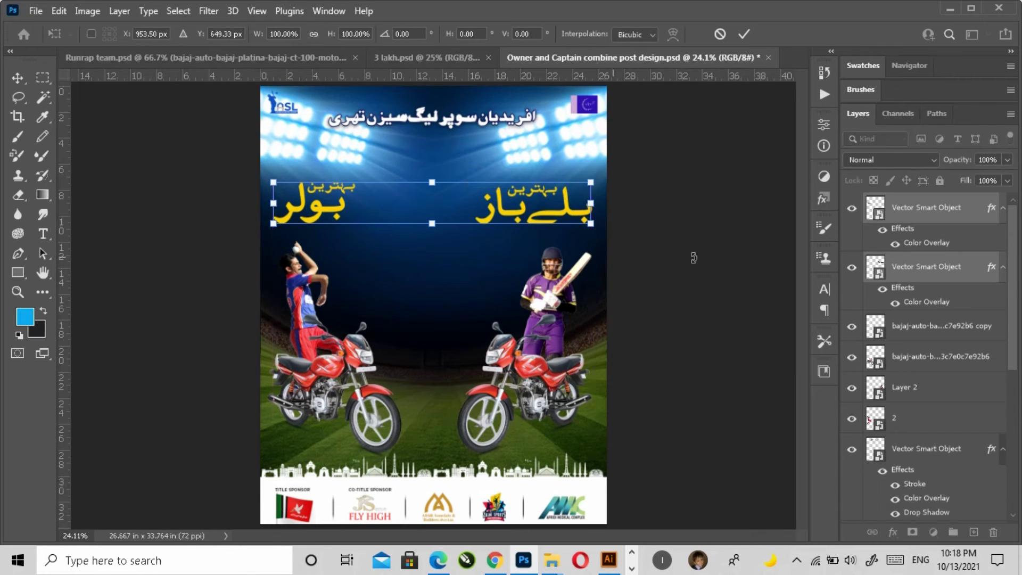
{"action": "key", "text": "Return"}
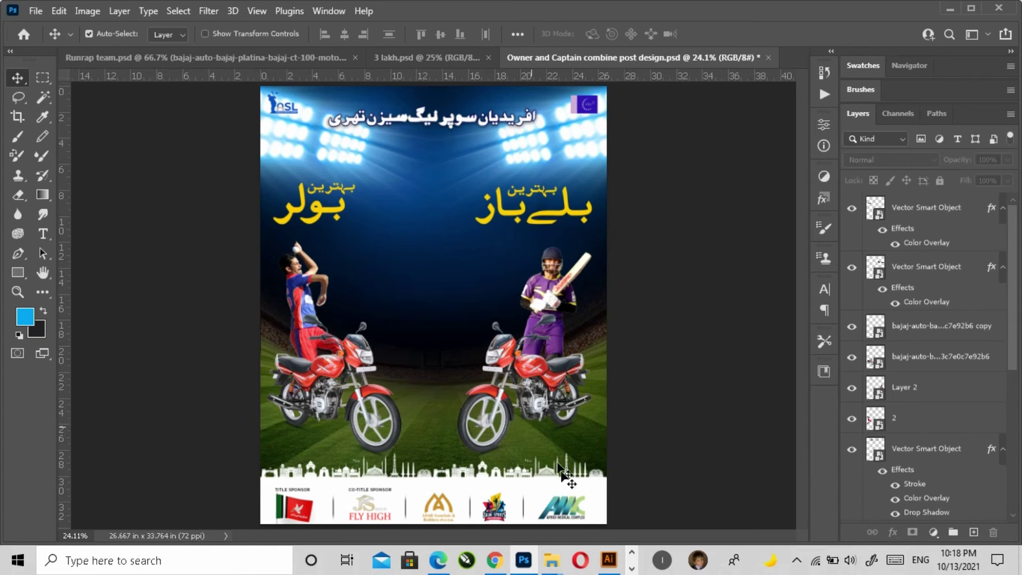
{"action": "left_click", "coordinate": [610, 560]}
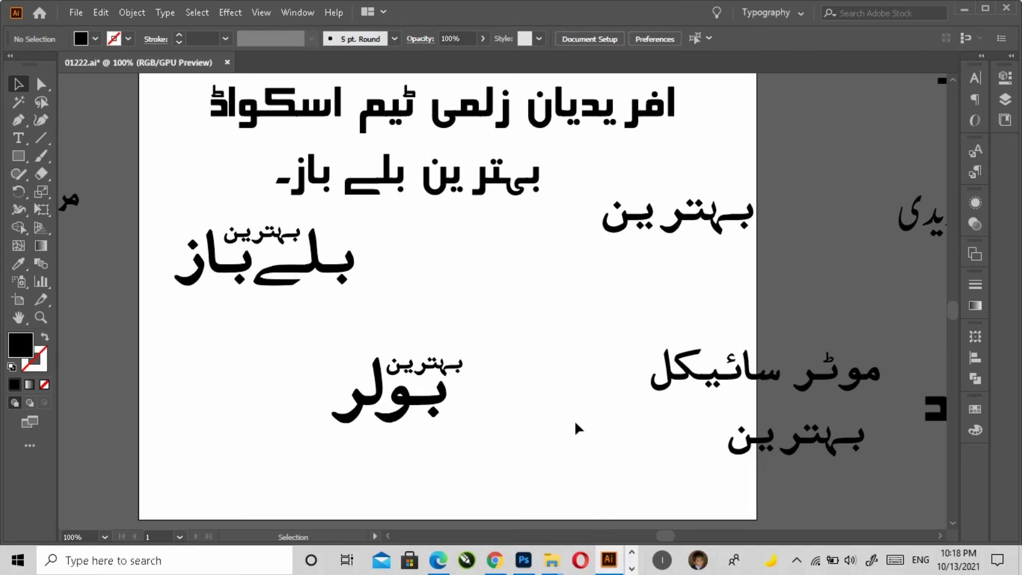
Step: Move the بولر title aside and cut the موٹر سائیکل line out of its text block
{"action": "left_click_drag", "start_coordinate": [341, 345], "coordinate": [511, 449]}
{"action": "left_click_drag", "start_coordinate": [445, 399], "coordinate": [168, 394]}
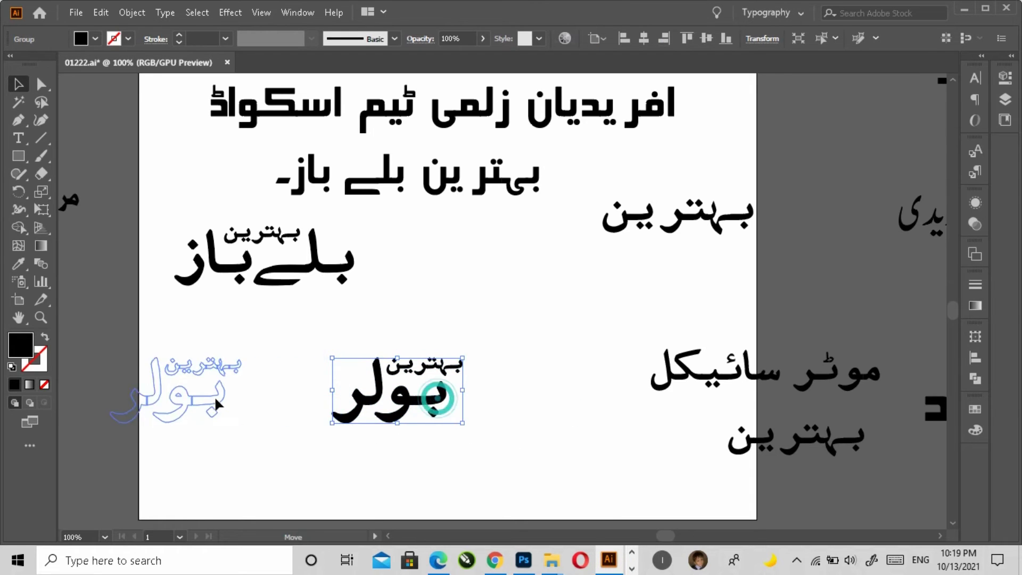
{"action": "left_click", "coordinate": [367, 403]}
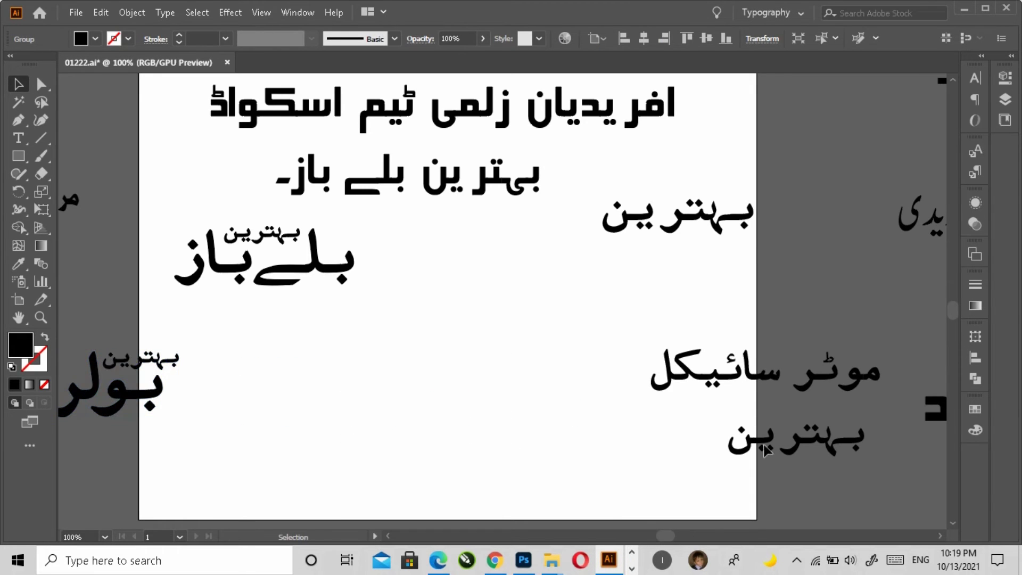
{"action": "left_click", "coordinate": [776, 379]}
{"action": "double_click", "coordinate": [781, 373]}
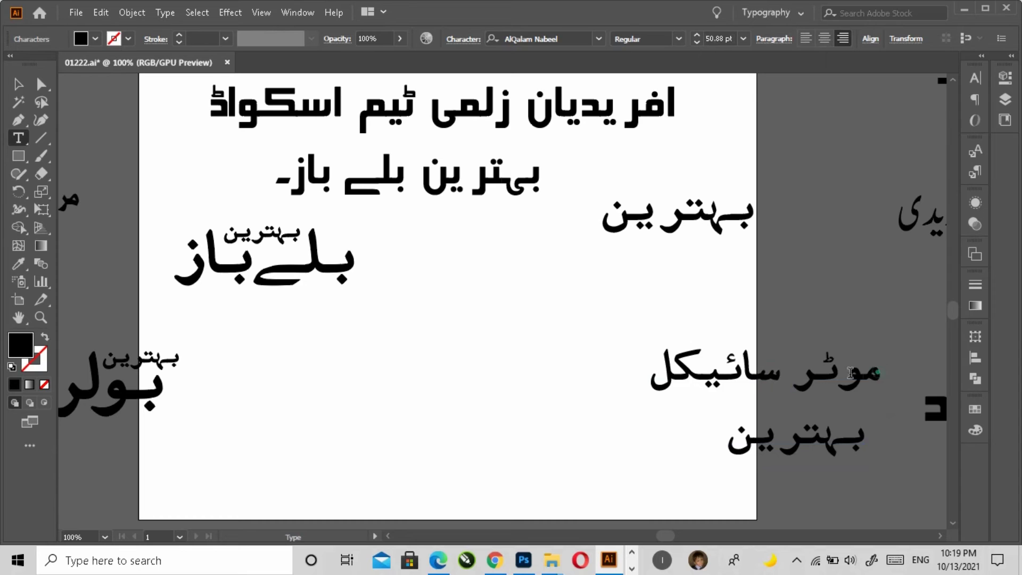
{"action": "left_click_drag", "start_coordinate": [884, 373], "coordinate": [647, 384]}
{"action": "key", "text": "ctrl+c"}
{"action": "key", "text": "BackSpace"}
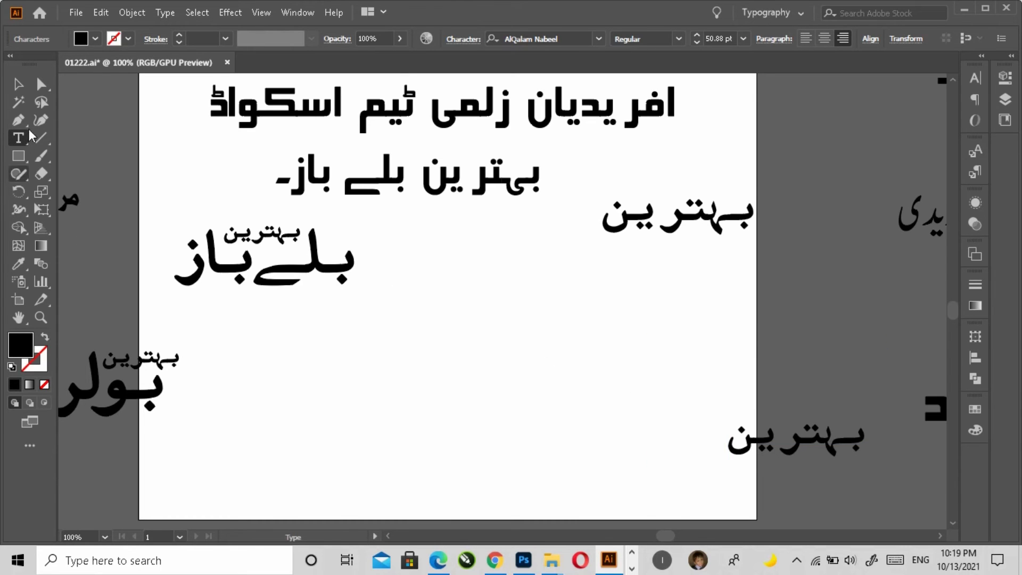
{"action": "left_click", "coordinate": [19, 84]}
{"action": "left_click", "coordinate": [345, 377]}
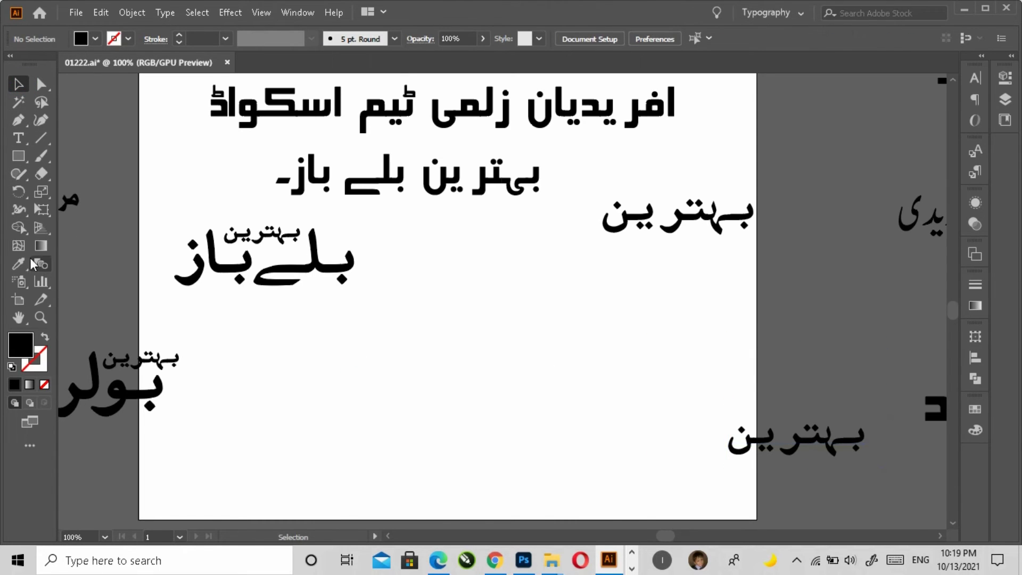
Step: Paste موٹر سائیکل as new standalone text and centre it on the page
{"action": "left_click", "coordinate": [19, 138]}
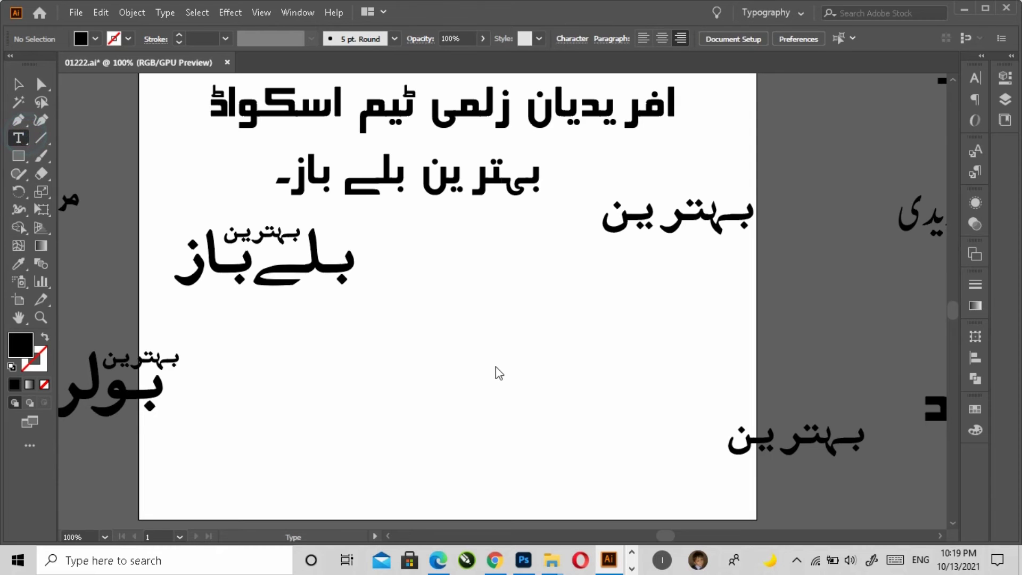
{"action": "left_click", "coordinate": [521, 420]}
{"action": "key", "text": "ctrl+v"}
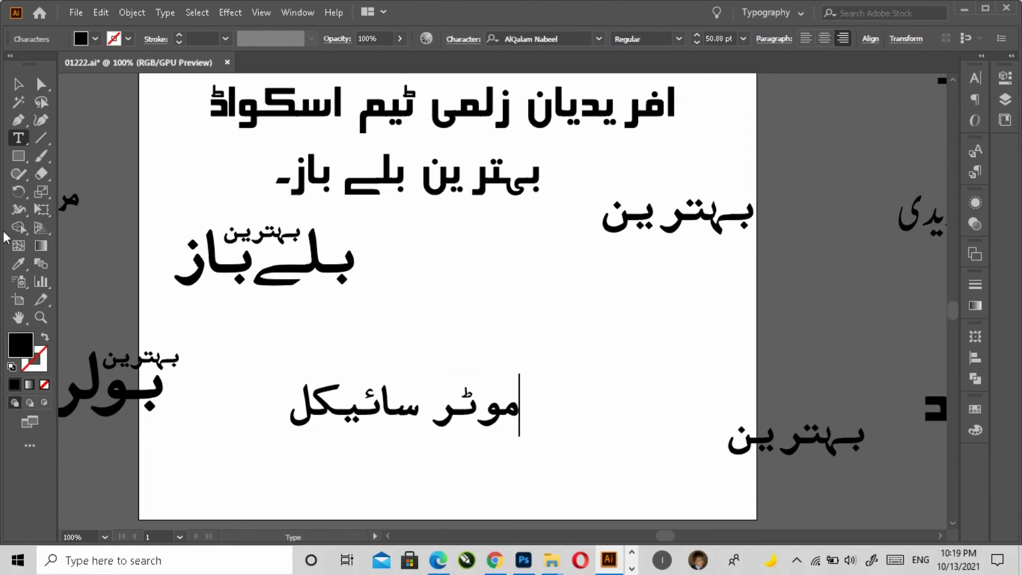
{"action": "left_click", "coordinate": [22, 103]}
{"action": "key", "text": "v"}
{"action": "left_click", "coordinate": [421, 404]}
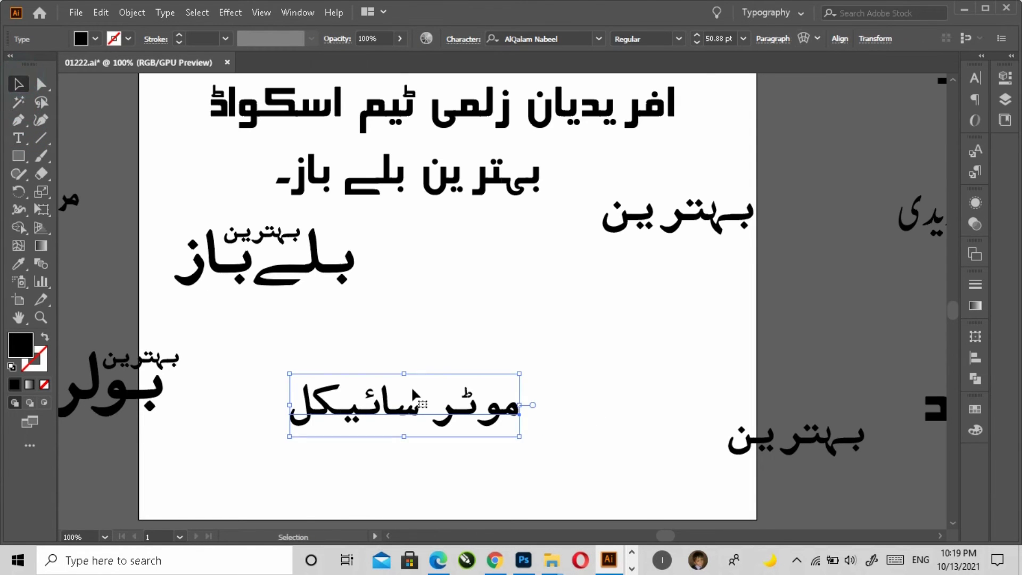
{"action": "mouse_move", "coordinate": [455, 418]}
{"action": "left_mouse_down"}
{"action": "mouse_move", "coordinate": [482, 446]}
{"action": "mouse_move", "coordinate": [464, 457]}
{"action": "mouse_move", "coordinate": [467, 475]}
{"action": "mouse_move", "coordinate": [507, 374]}
{"action": "left_mouse_up"}
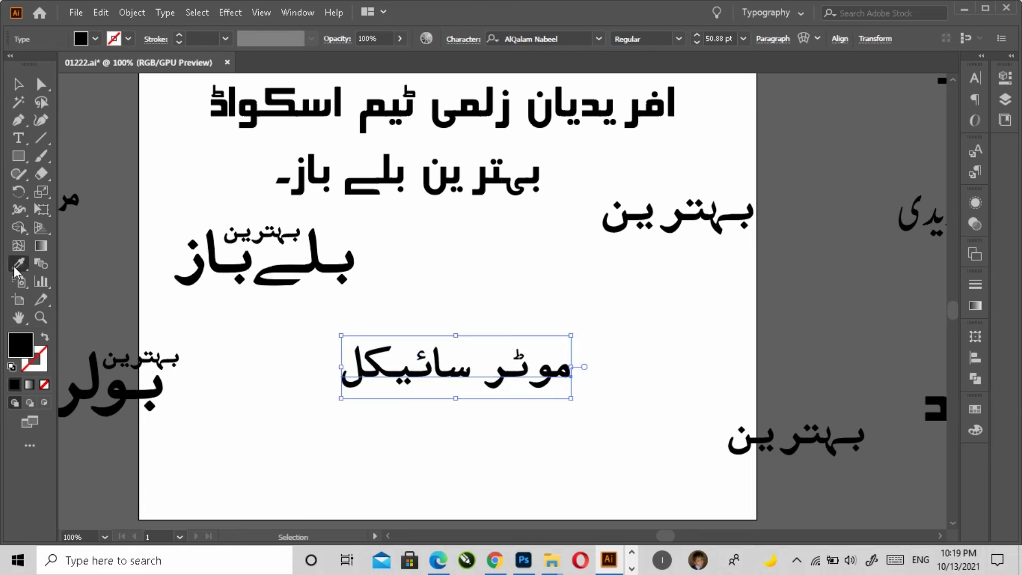
Step: Drag a spare copy of the موٹر سائیکل text to the bottom left
{"action": "key", "text": "i"}
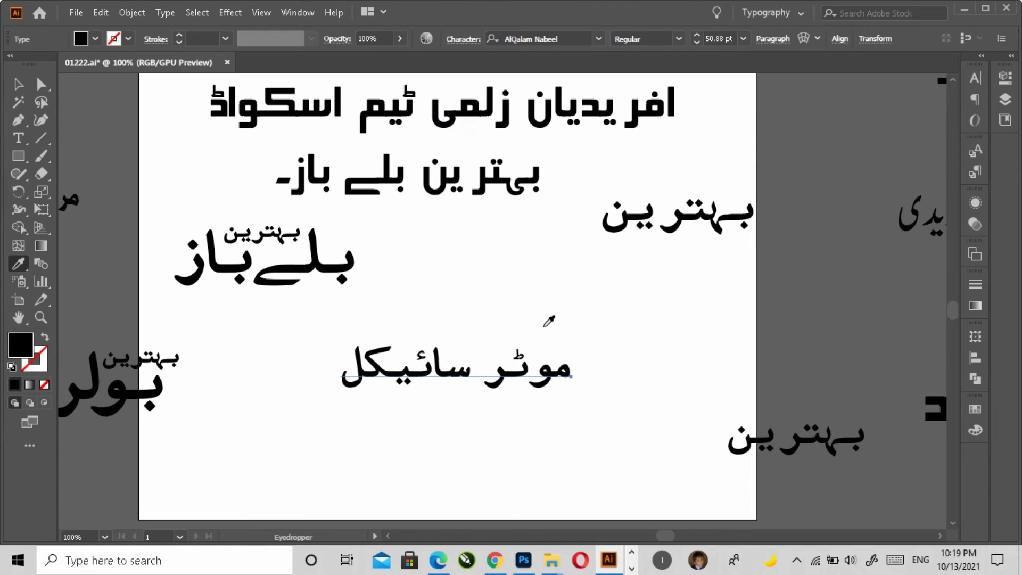
{"action": "key", "text": "ctrl"}
{"action": "left_click", "coordinate": [19, 84]}
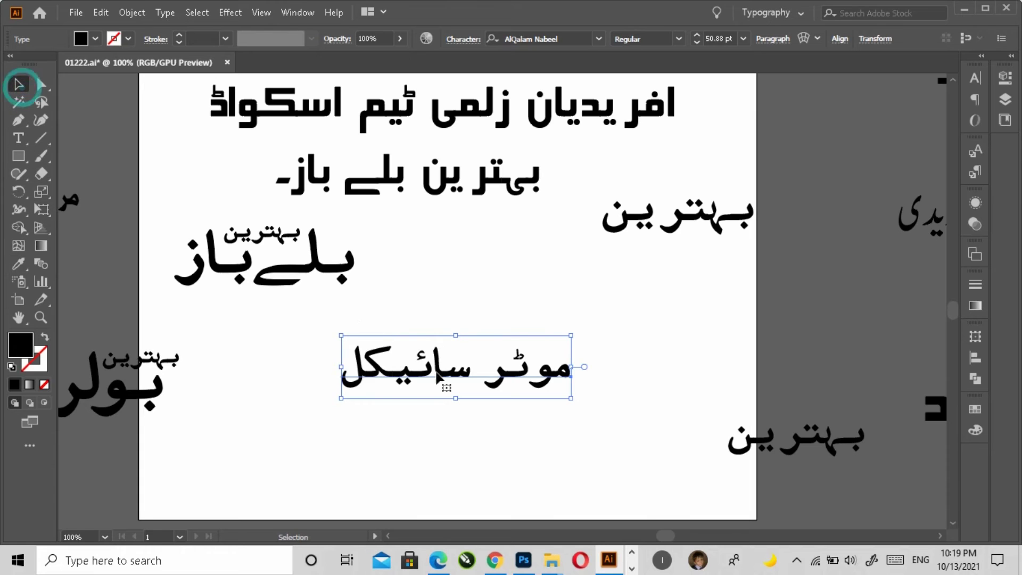
{"action": "left_click_drag", "start_coordinate": [441, 377], "coordinate": [254, 486]}
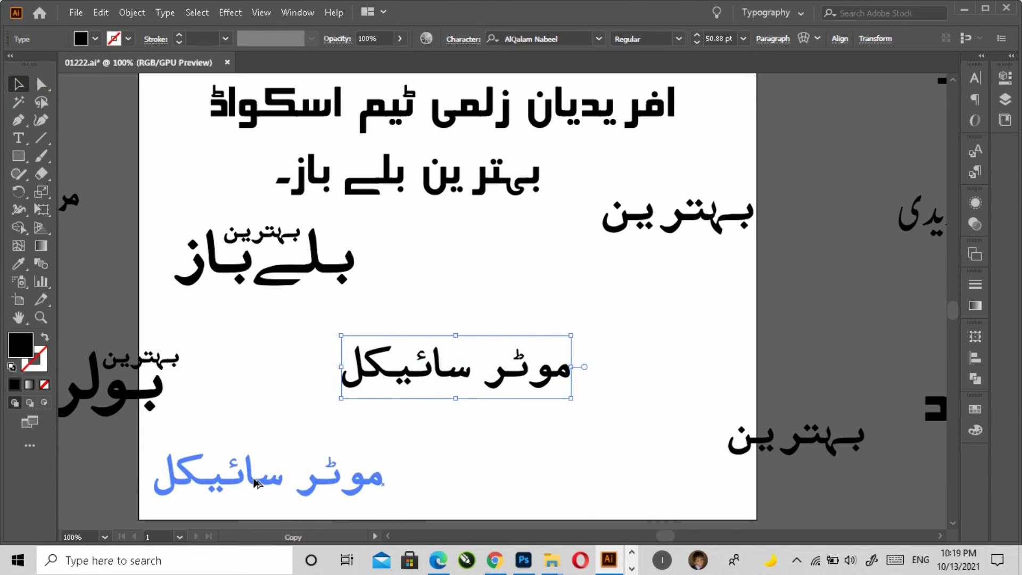
Step: Apply the heading's Al Qalam font to the middle موٹر سائیکل text with the Eyedropper
{"action": "left_click", "coordinate": [406, 375]}
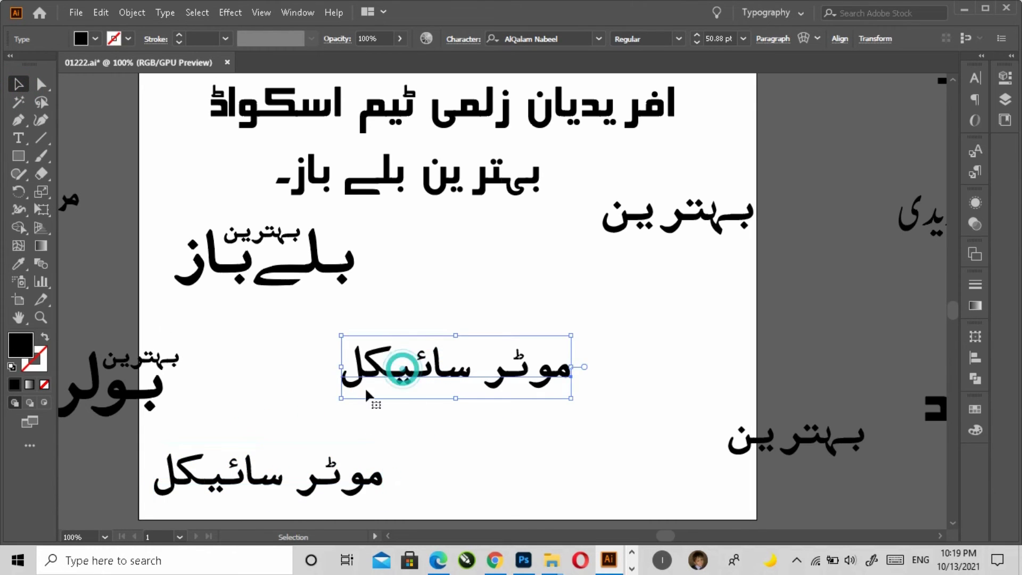
{"action": "left_click", "coordinate": [20, 264]}
{"action": "scroll", "coordinate": [671, 341], "scroll_direction": "up", "scroll_amount": 3}
{"action": "scroll", "coordinate": [663, 330], "scroll_direction": "up", "scroll_amount": 2}
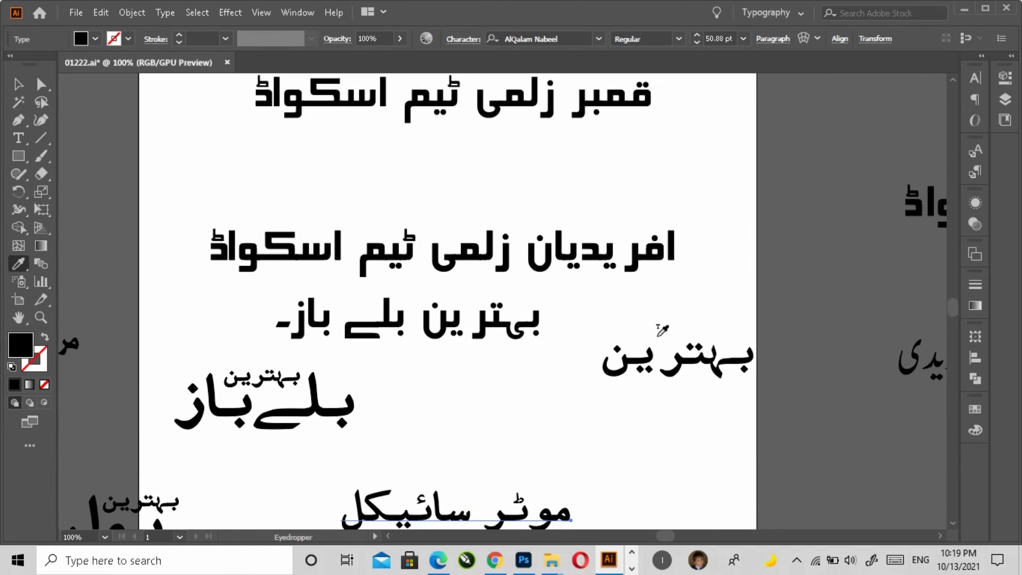
{"action": "left_click", "coordinate": [615, 96]}
{"action": "scroll", "coordinate": [615, 96], "scroll_direction": "down", "scroll_amount": 4}
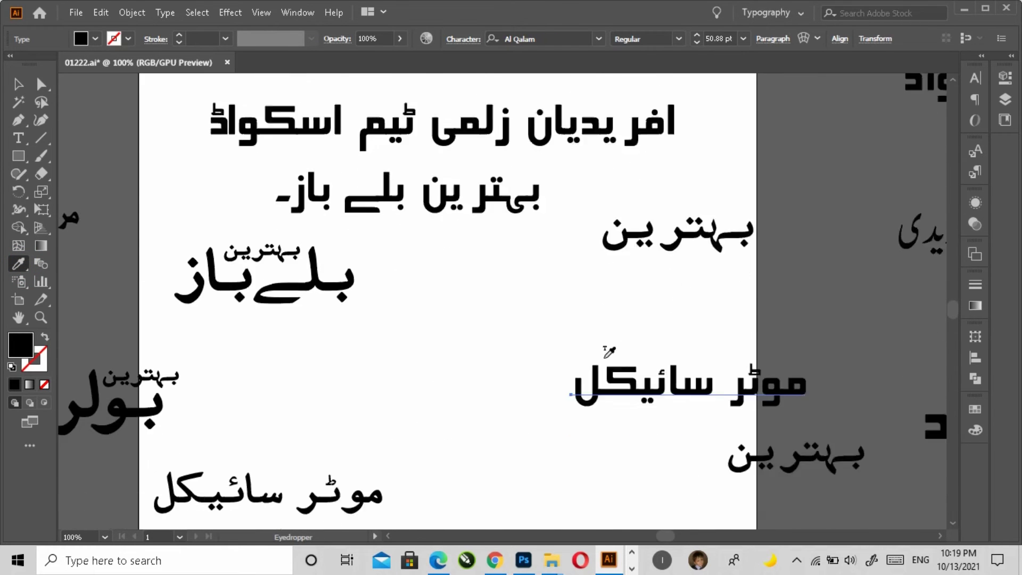
{"action": "scroll", "coordinate": [615, 96], "scroll_direction": "down", "scroll_amount": 2}
{"action": "left_click", "coordinate": [17, 85]}
Step: Convert موٹر سائیکل to outlines and ungroup it into separate words
{"action": "left_click_drag", "start_coordinate": [659, 343], "coordinate": [455, 346]}
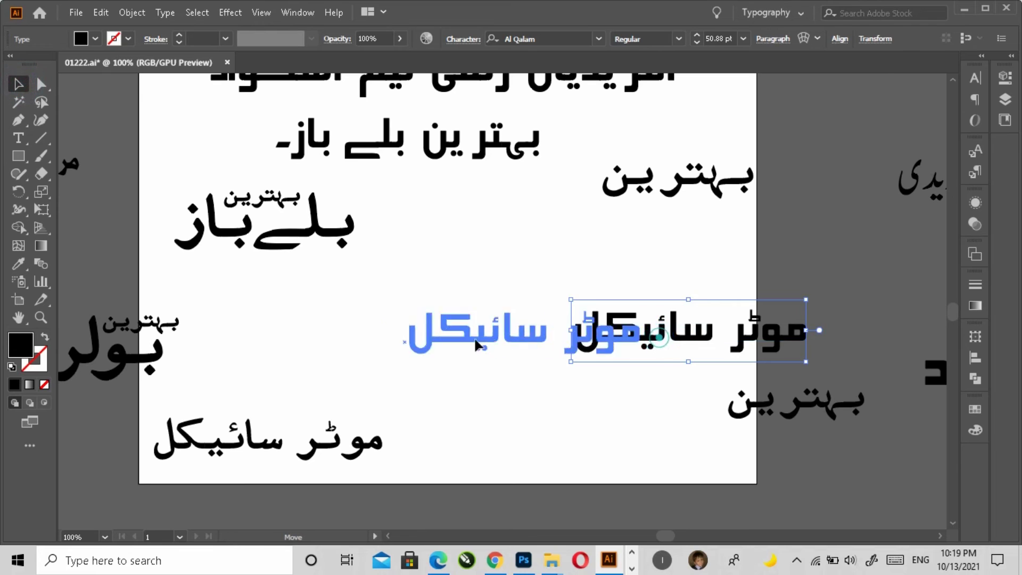
{"action": "right_click", "coordinate": [455, 345]}
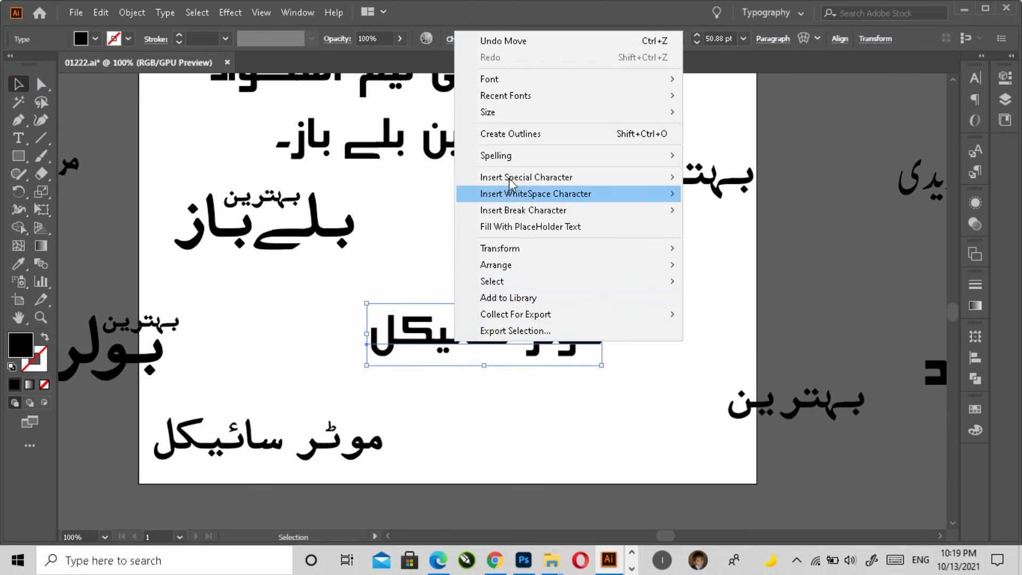
{"action": "left_click", "coordinate": [511, 134]}
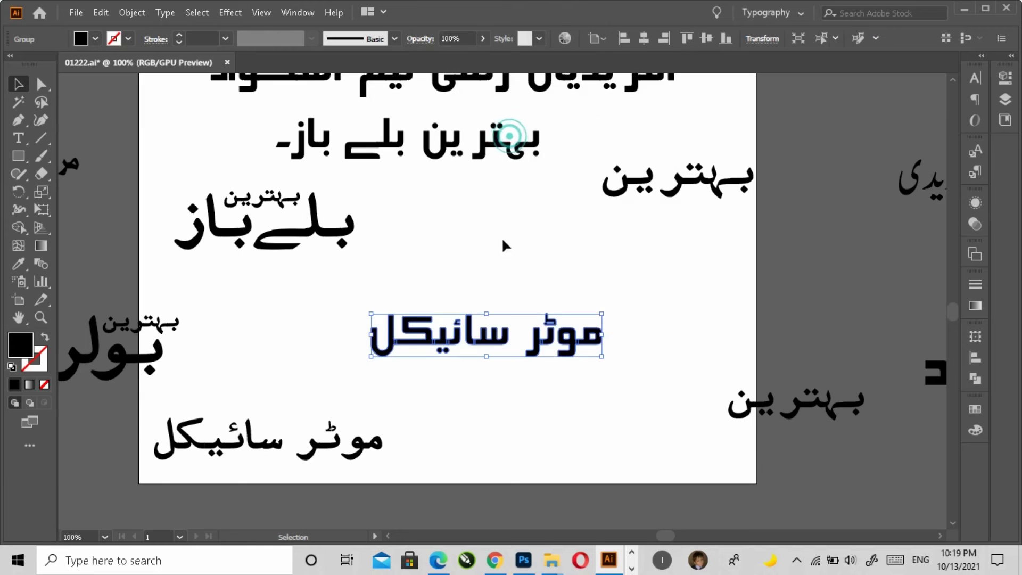
{"action": "left_click", "coordinate": [496, 393]}
{"action": "left_click", "coordinate": [489, 345]}
{"action": "right_click", "coordinate": [489, 345]}
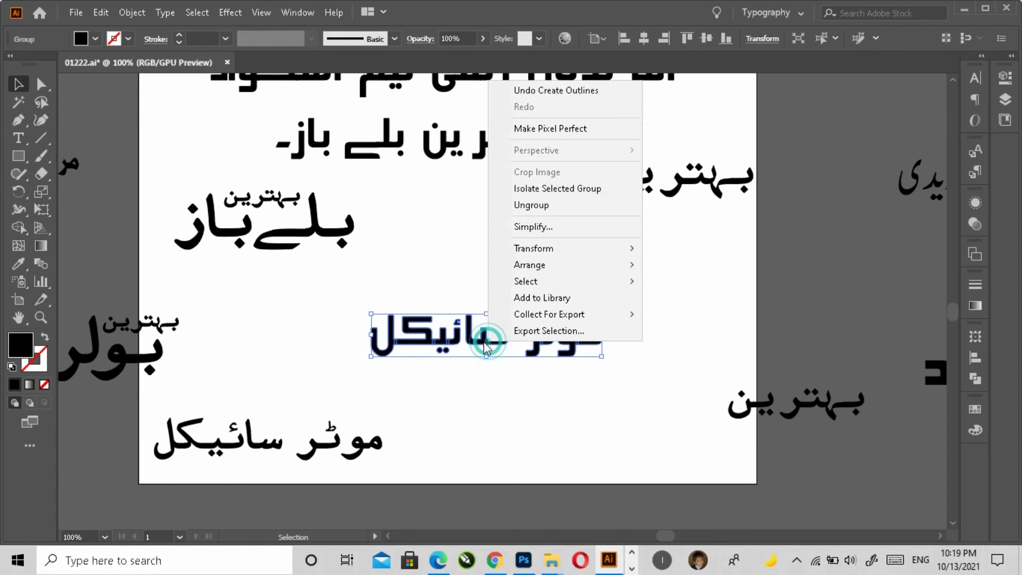
{"action": "left_click", "coordinate": [559, 207]}
Step: Enlarge سائیکل and موٹر and set موٹر above سائیکل
{"action": "left_click", "coordinate": [340, 292]}
{"action": "mouse_move", "coordinate": [341, 293]}
{"action": "left_mouse_down"}
{"action": "mouse_move", "coordinate": [480, 380]}
{"action": "mouse_move", "coordinate": [563, 466]}
{"action": "mouse_move", "coordinate": [414, 352]}
{"action": "left_mouse_up"}
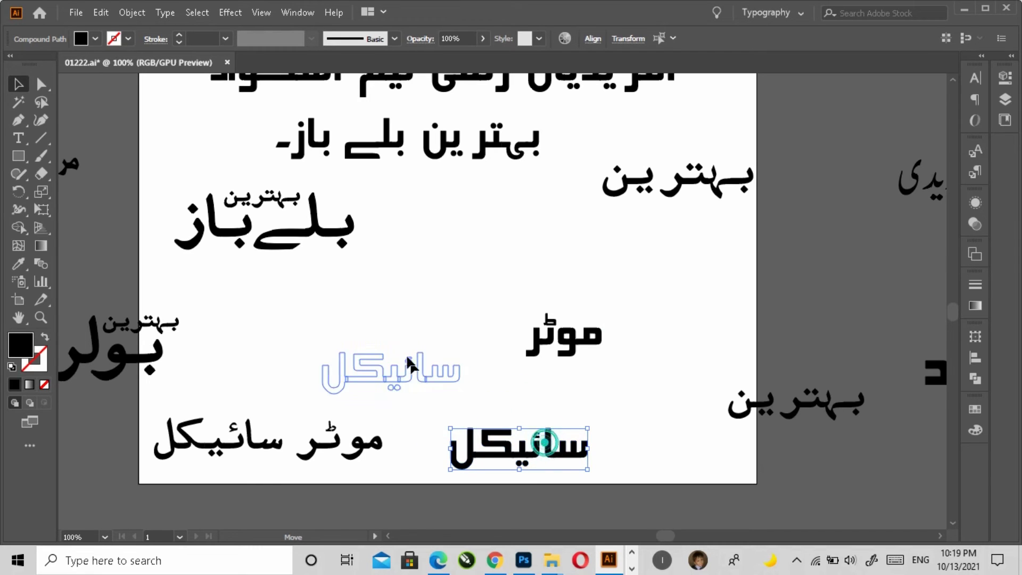
{"action": "left_click_drag", "start_coordinate": [470, 368], "coordinate": [511, 376]}
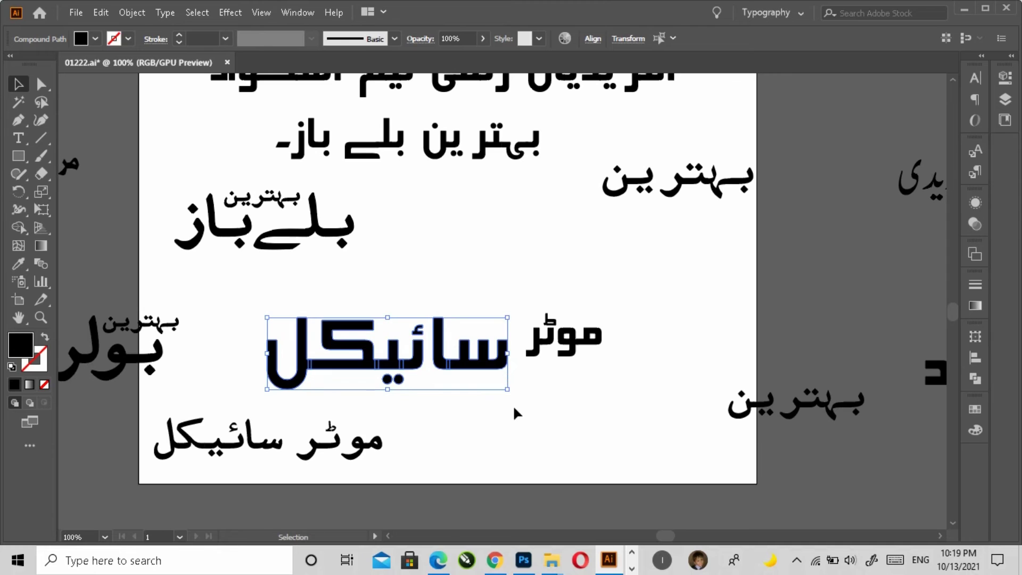
{"action": "left_click", "coordinate": [580, 415]}
{"action": "mouse_move", "coordinate": [523, 289]}
{"action": "left_mouse_down"}
{"action": "mouse_move", "coordinate": [597, 379]}
{"action": "mouse_move", "coordinate": [586, 360]}
{"action": "mouse_move", "coordinate": [436, 309]}
{"action": "mouse_move", "coordinate": [510, 325]}
{"action": "left_mouse_up"}
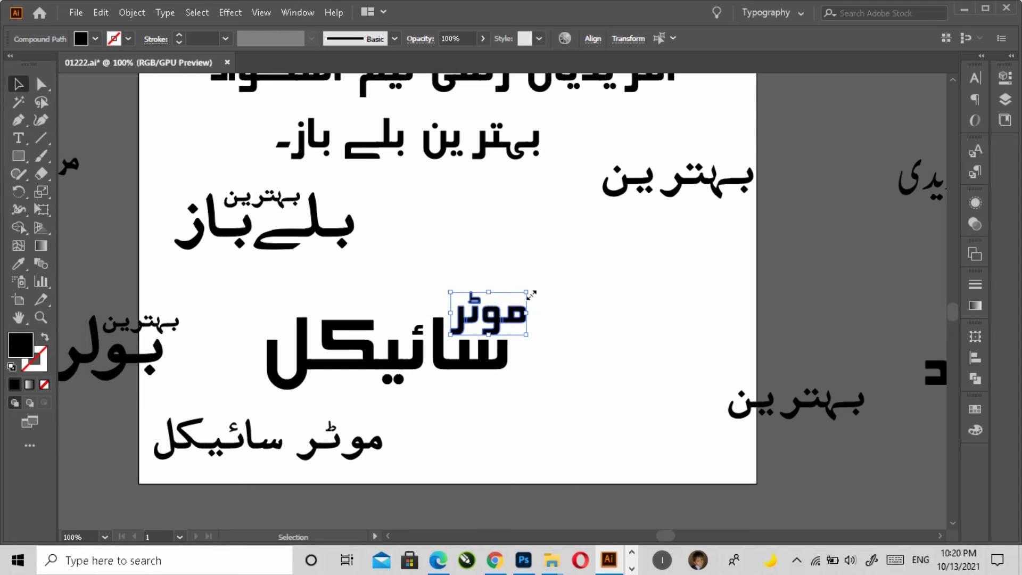
{"action": "left_click_drag", "start_coordinate": [526, 290], "coordinate": [538, 271]}
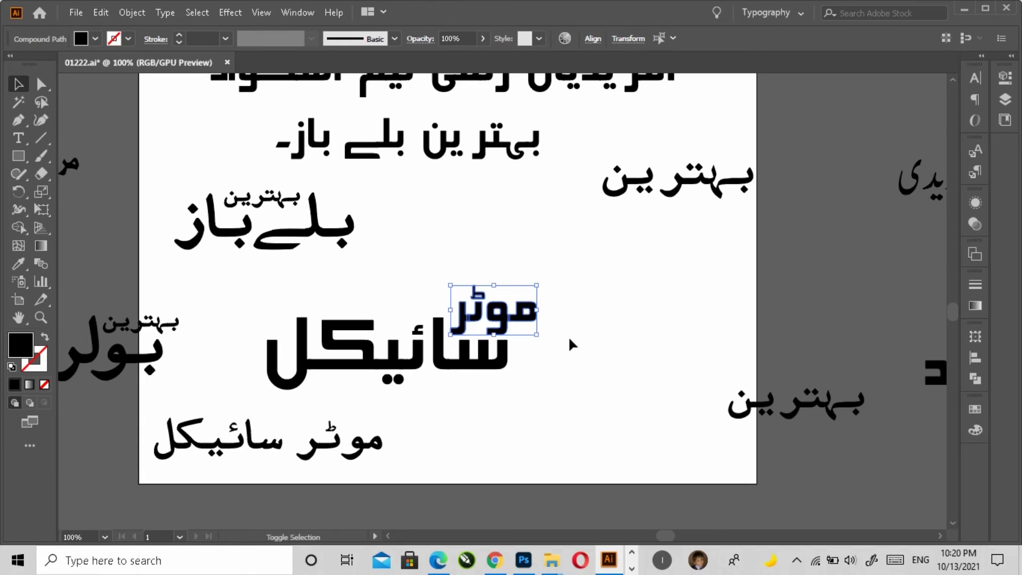
{"action": "left_click", "coordinate": [577, 358]}
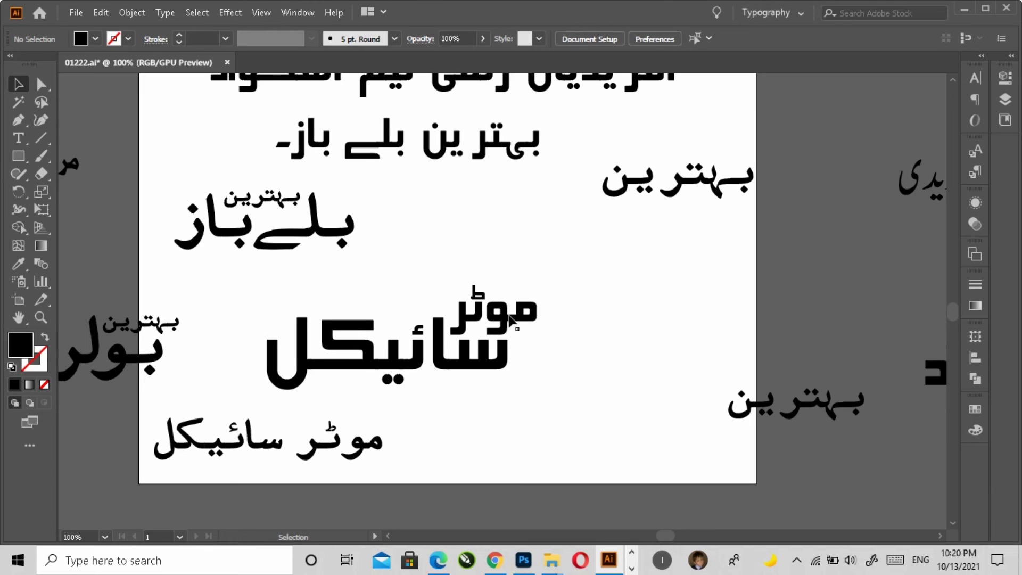
{"action": "left_click_drag", "start_coordinate": [510, 320], "coordinate": [398, 315]}
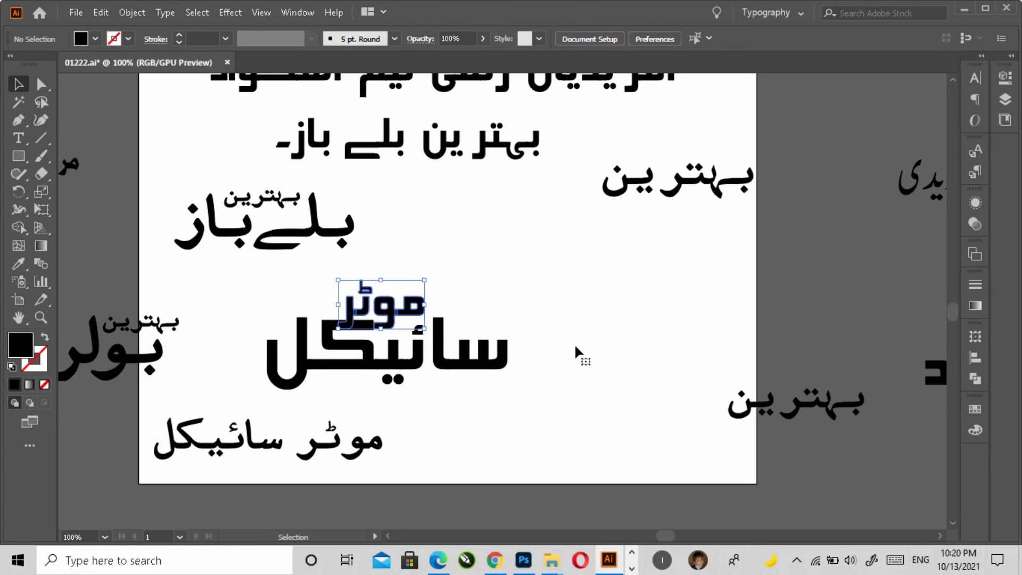
{"action": "key", "text": "ctrl+z"}
{"action": "left_click", "coordinate": [611, 383]}
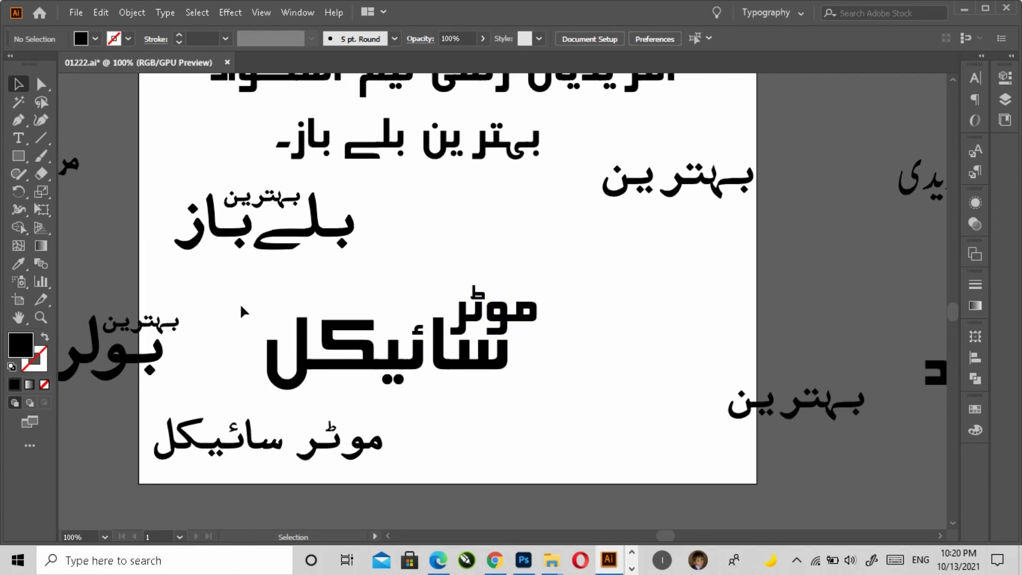
Step: Group both words into one motorcycle heading and copy the group
{"action": "left_click_drag", "start_coordinate": [246, 288], "coordinate": [570, 414]}
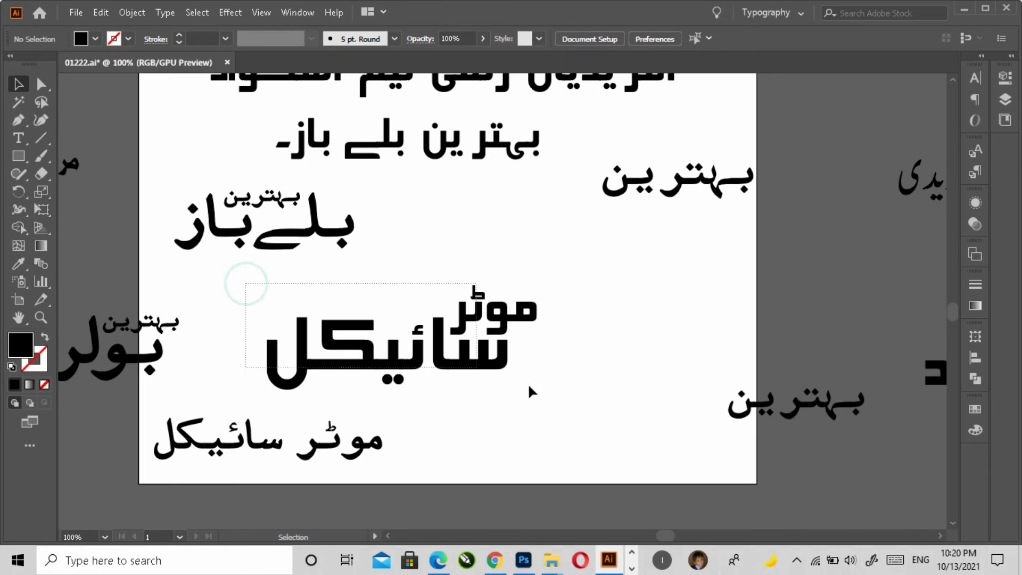
{"action": "key", "text": "a"}
{"action": "key", "text": "ctrl+g"}
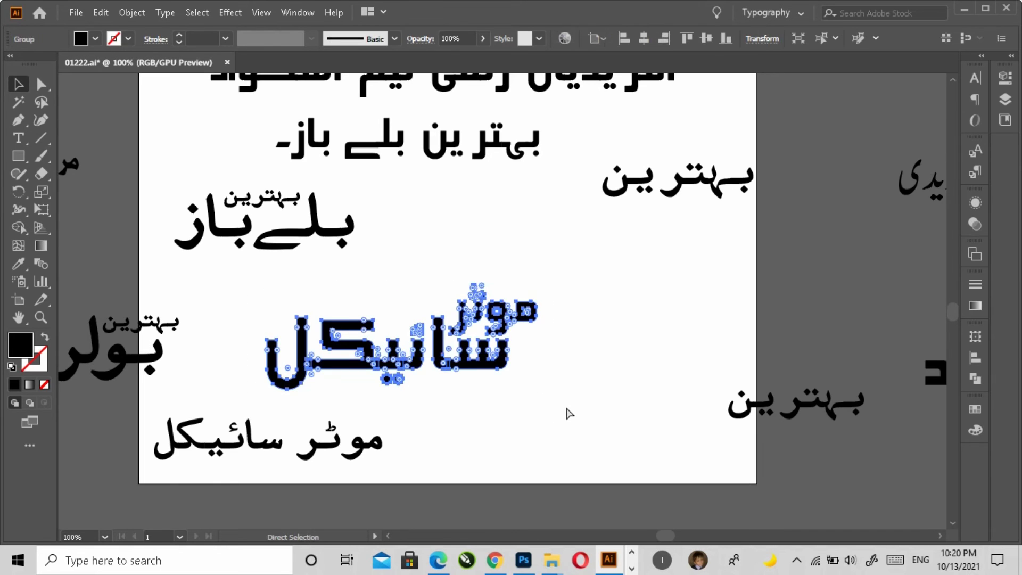
{"action": "key", "text": "v"}
{"action": "left_click", "coordinate": [570, 320]}
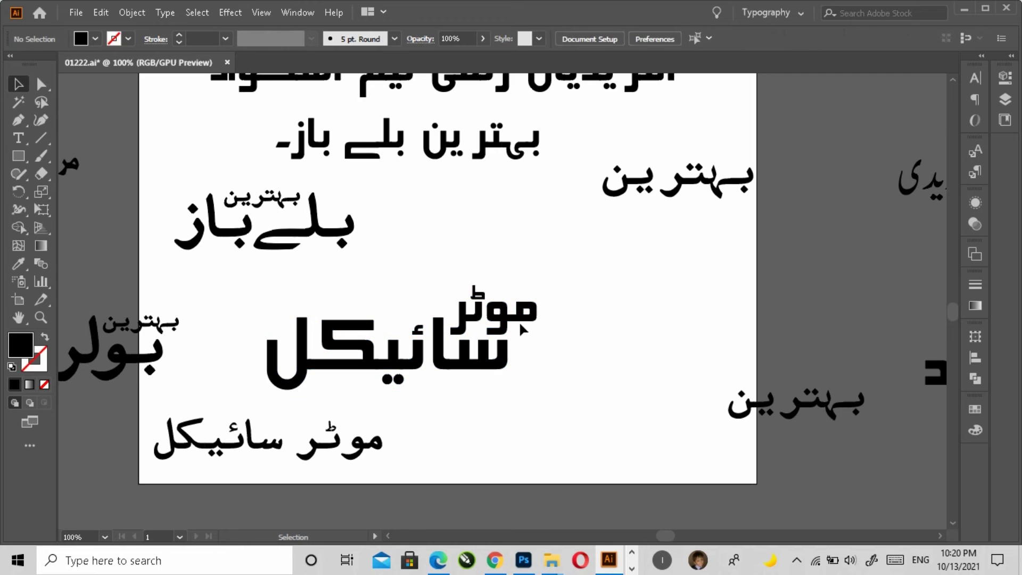
{"action": "left_click", "coordinate": [508, 314]}
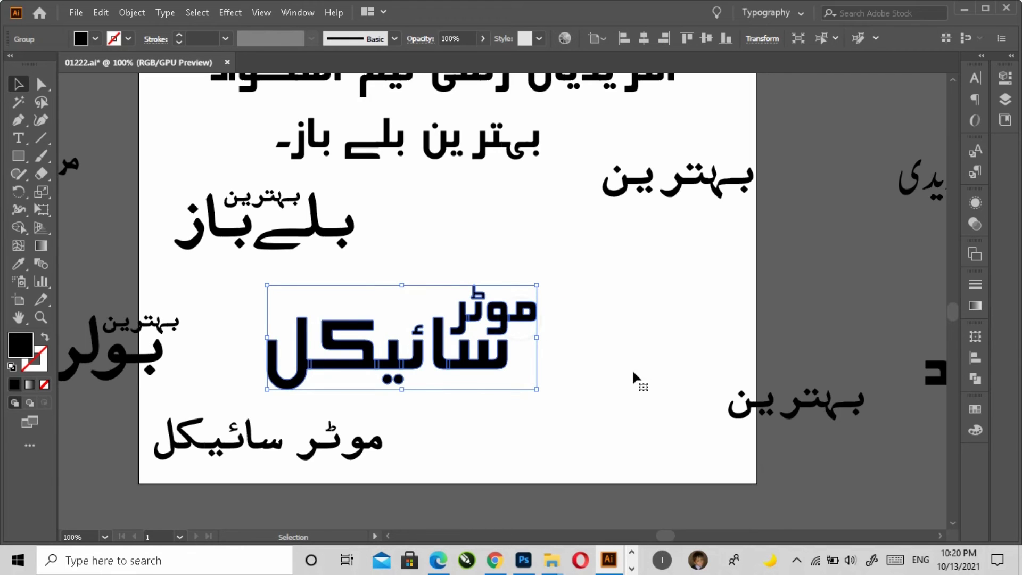
{"action": "left_click", "coordinate": [593, 389]}
{"action": "left_click", "coordinate": [524, 559]}
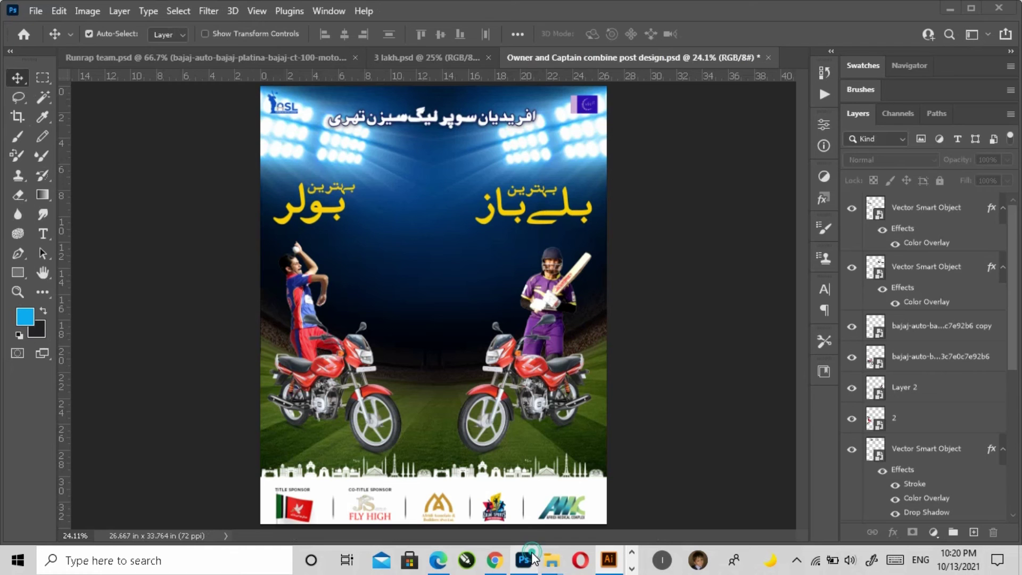
Step: Paste the stacked موٹر سائیکل lettering as a smart object and scale it up between the players
{"action": "left_click", "coordinate": [915, 212]}
{"action": "key", "text": "ctrl+v"}
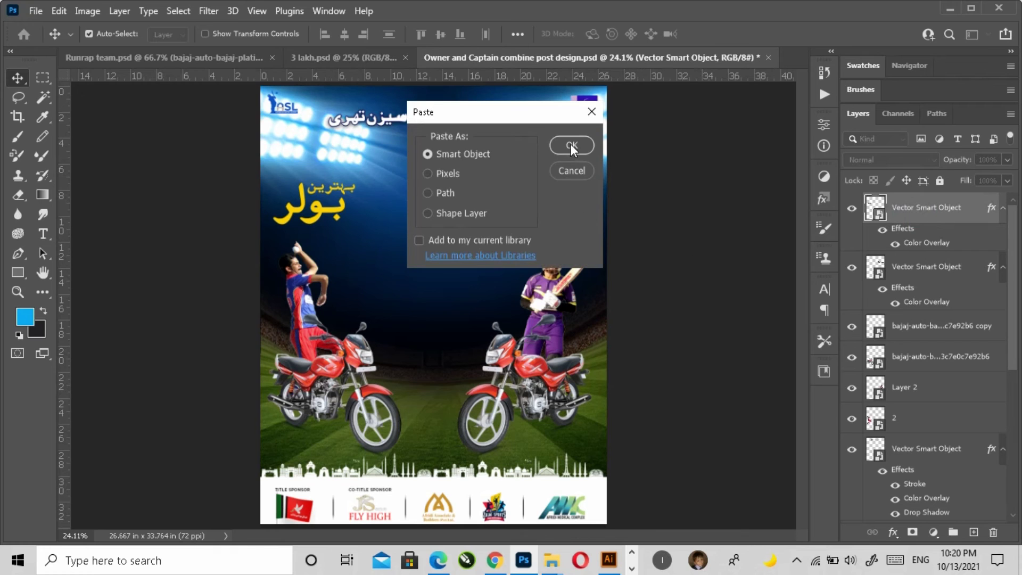
{"action": "left_click", "coordinate": [572, 147]}
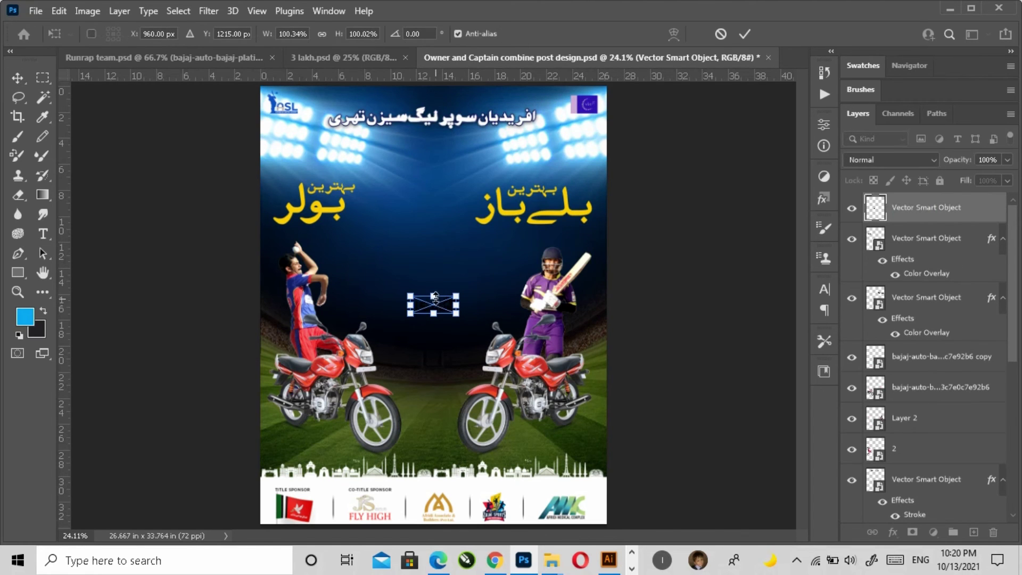
{"action": "mouse_move", "coordinate": [435, 297]}
{"action": "left_mouse_down"}
{"action": "mouse_move", "coordinate": [433, 259]}
{"action": "mouse_move", "coordinate": [436, 272]}
{"action": "left_mouse_up"}
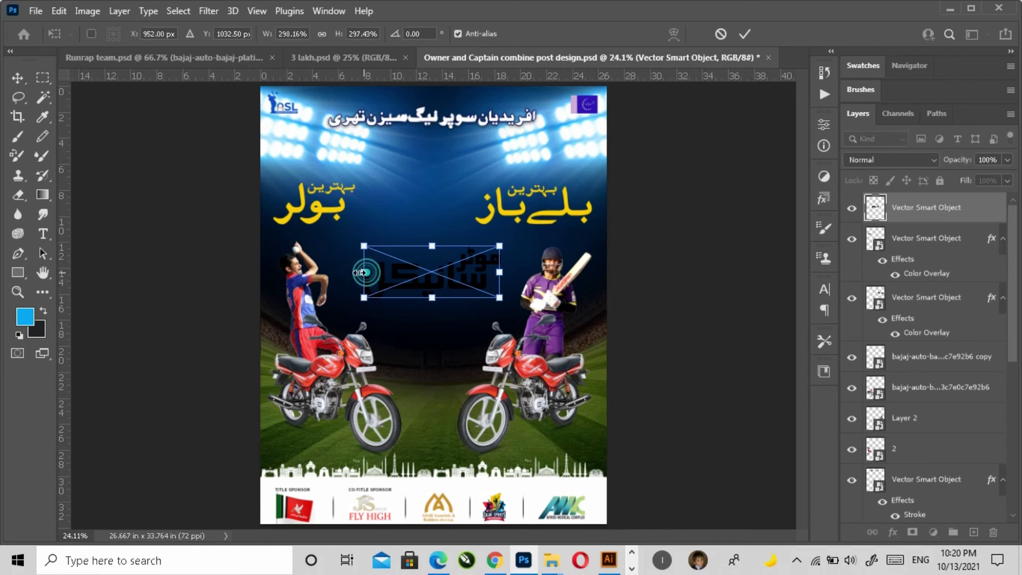
{"action": "left_click_drag", "start_coordinate": [364, 272], "coordinate": [355, 272]}
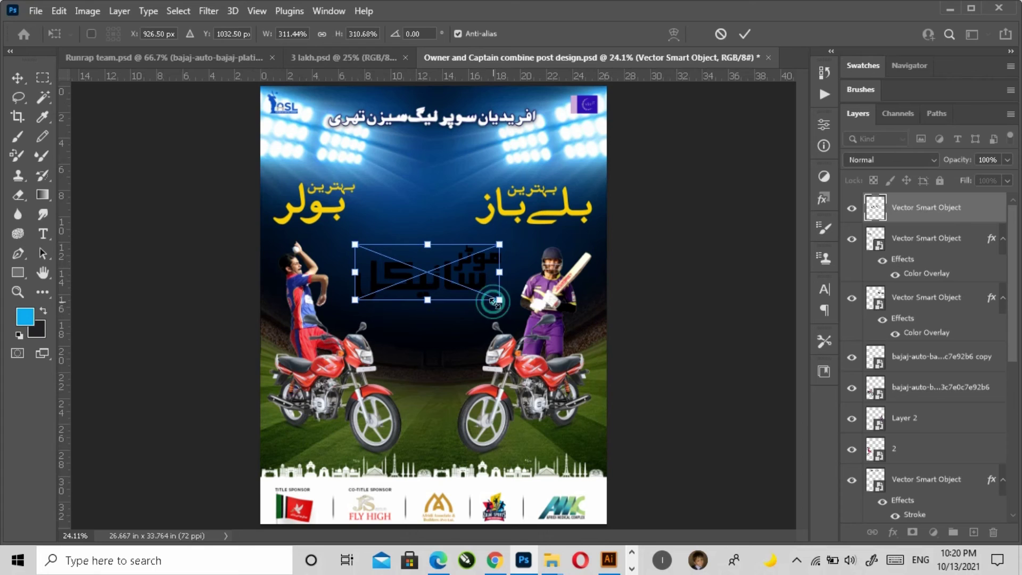
{"action": "left_click_drag", "start_coordinate": [490, 303], "coordinate": [498, 310]}
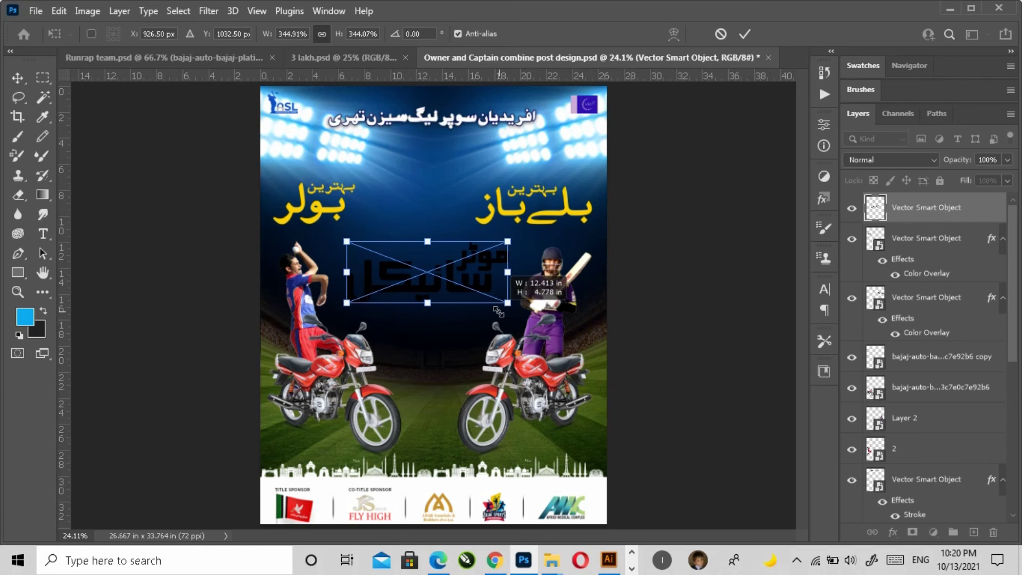
{"action": "key", "text": "Return"}
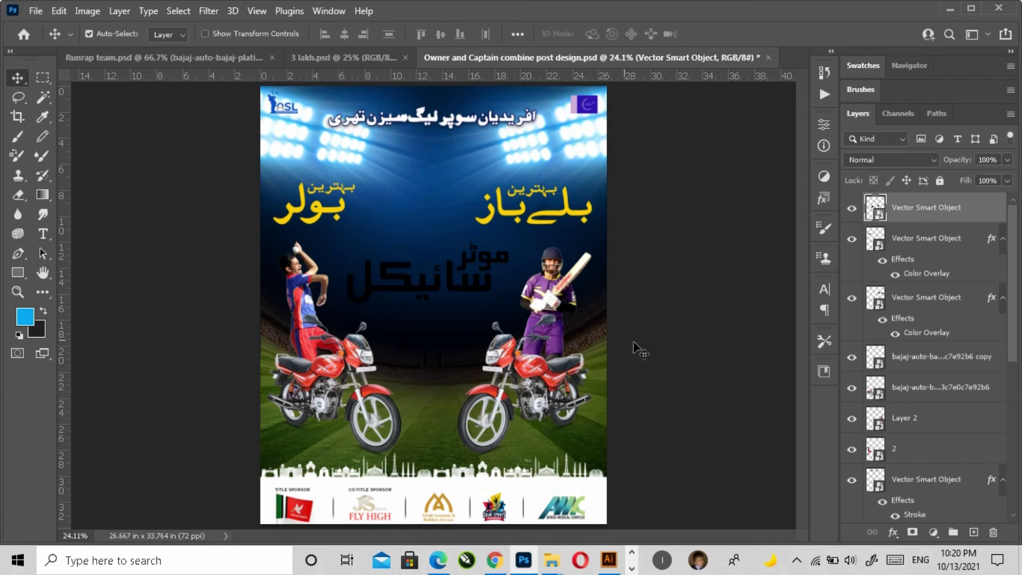
{"action": "left_click", "coordinate": [656, 339]}
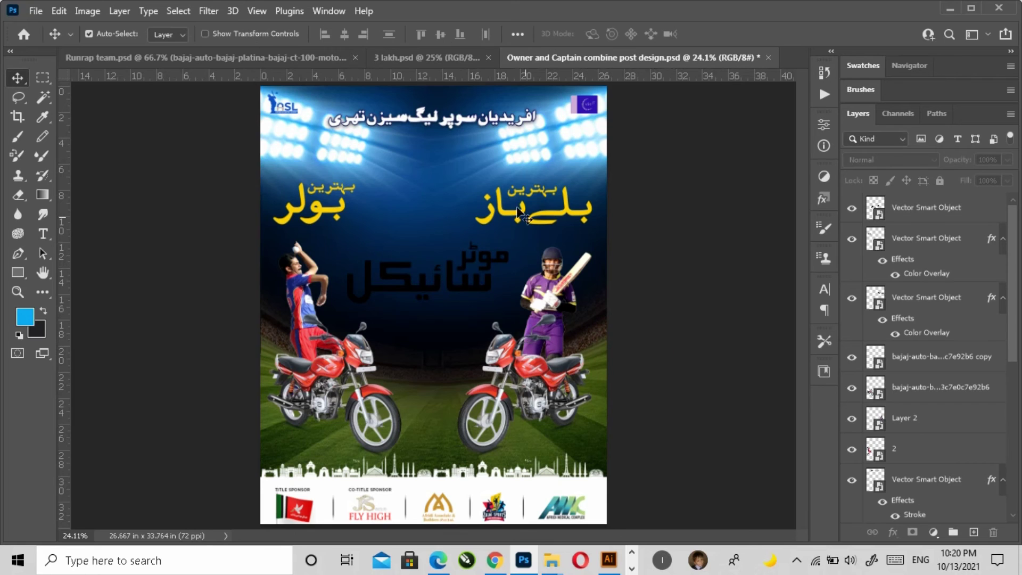
{"action": "left_click", "coordinate": [461, 119]}
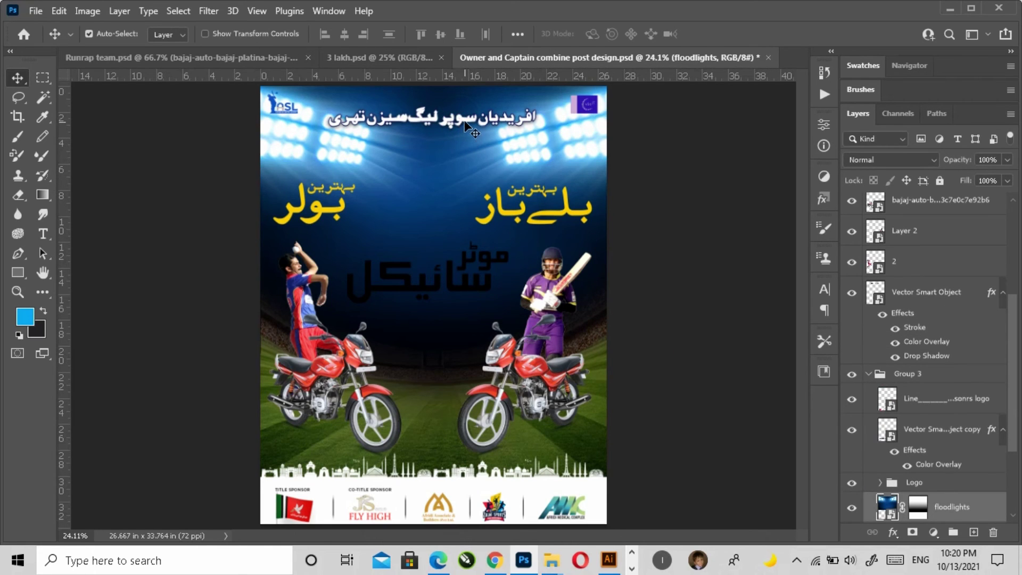
Step: Copy the poster title's layer style and paste it onto the motorcycle heading layer
{"action": "right_click", "coordinate": [467, 128]}
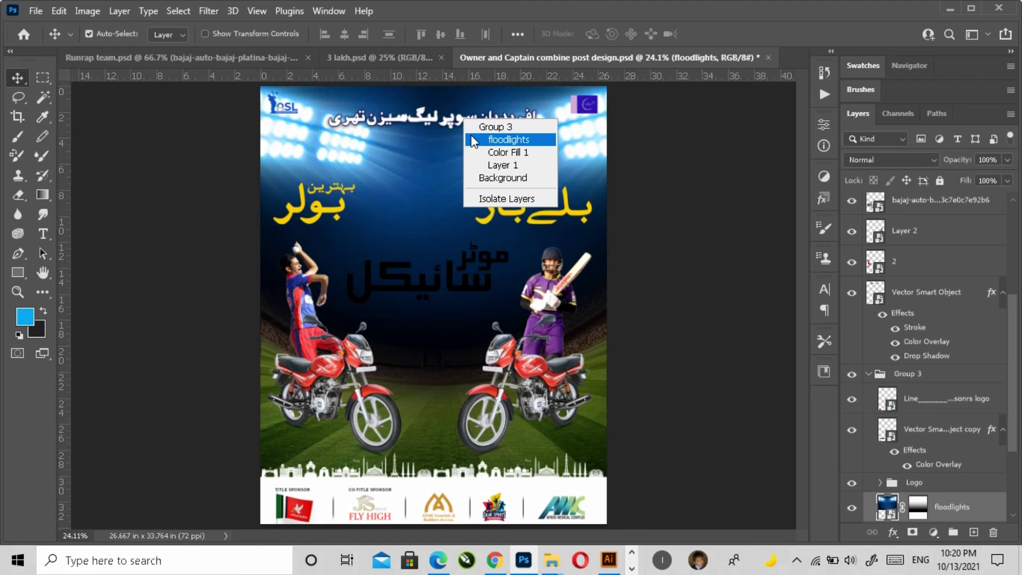
{"action": "left_click", "coordinate": [474, 140]}
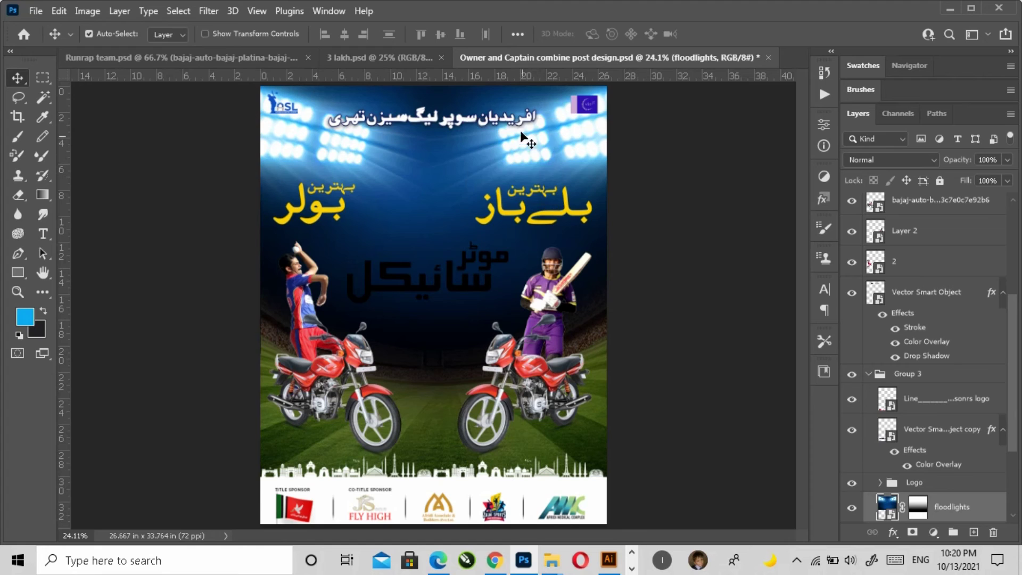
{"action": "right_click", "coordinate": [458, 117]}
{"action": "left_click", "coordinate": [469, 126]}
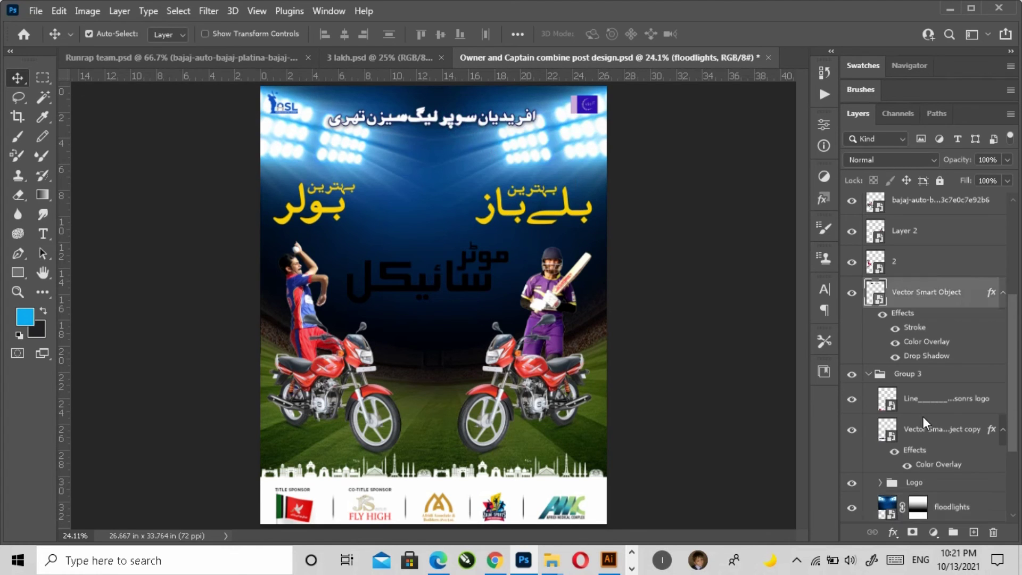
{"action": "right_click", "coordinate": [911, 301]}
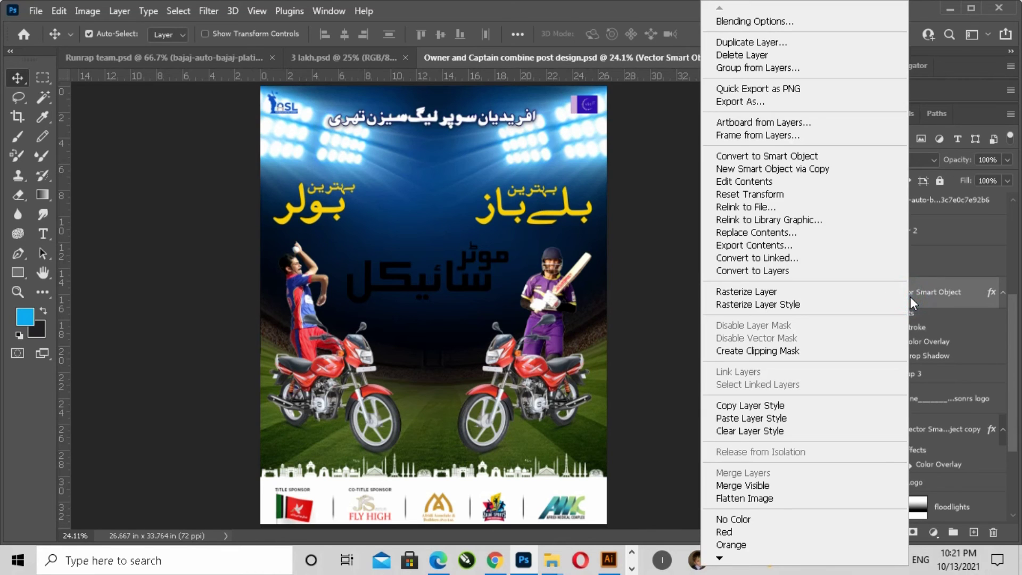
{"action": "left_click", "coordinate": [766, 406]}
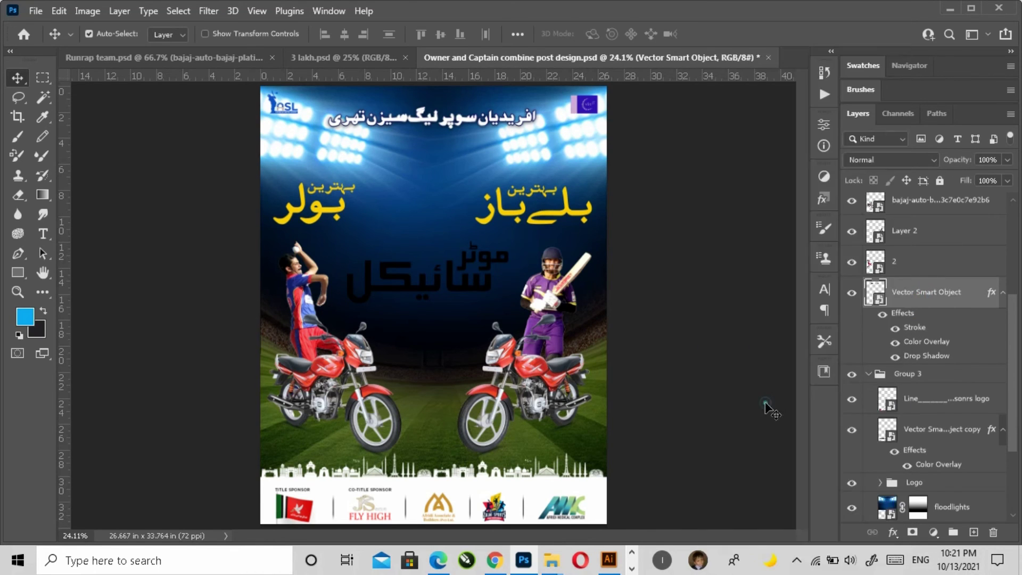
{"action": "left_click", "coordinate": [481, 290]}
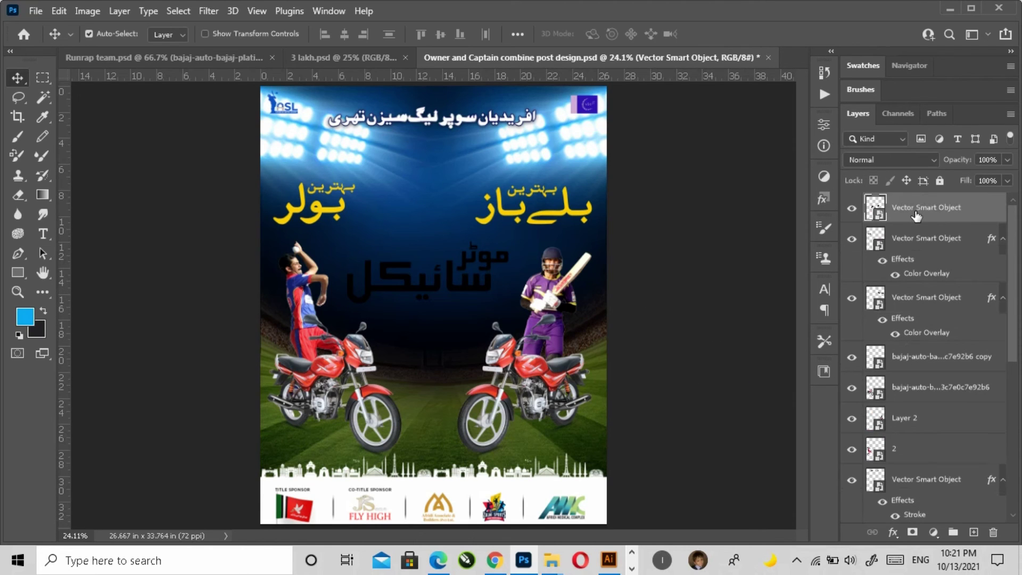
{"action": "right_click", "coordinate": [916, 216]}
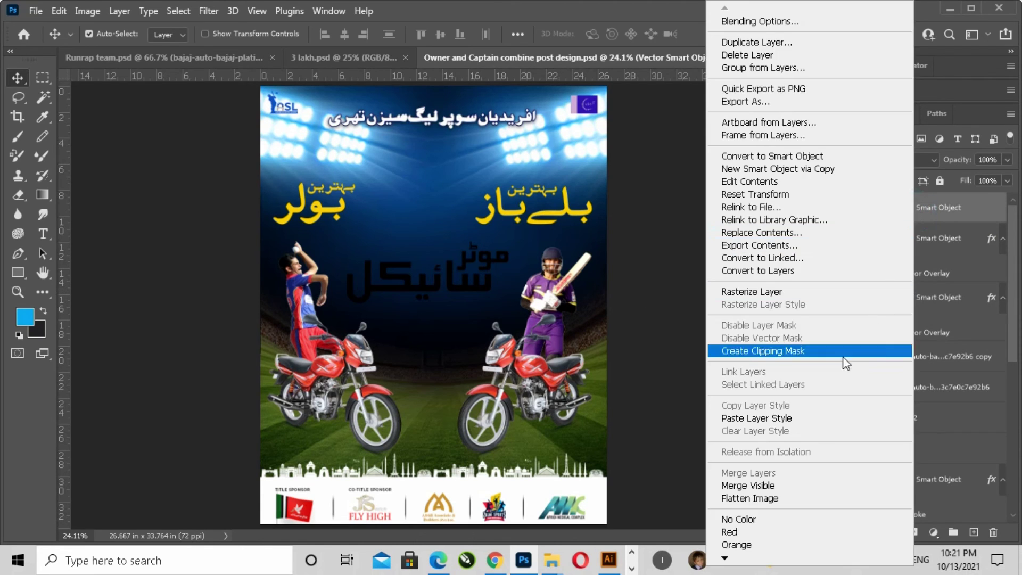
{"action": "left_click", "coordinate": [778, 419]}
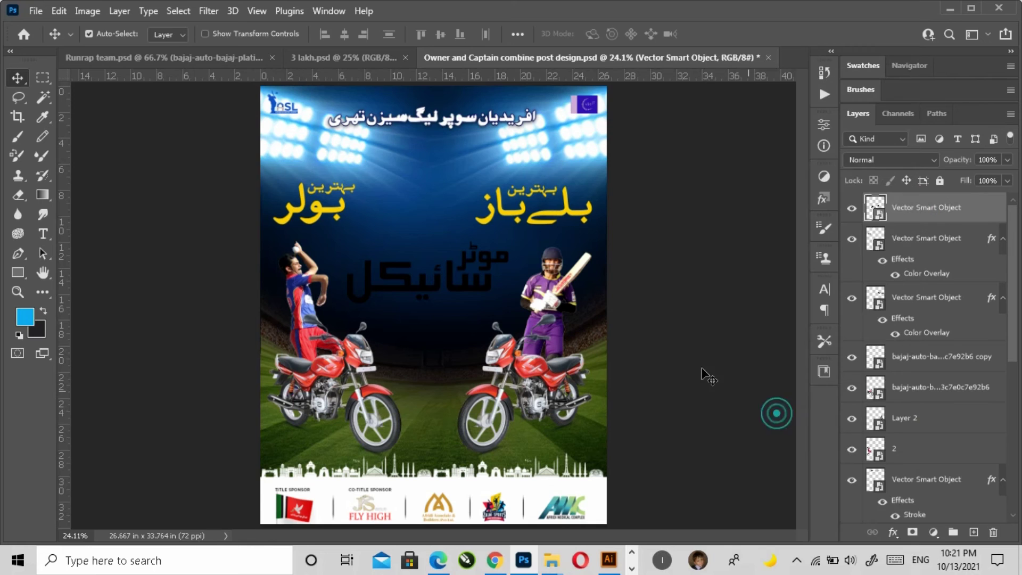
Step: Zoom in and nudge the white heading right and slightly down
{"action": "left_click", "coordinate": [671, 327]}
{"action": "key", "text": "z"}
{"action": "left_click", "coordinate": [434, 315]}
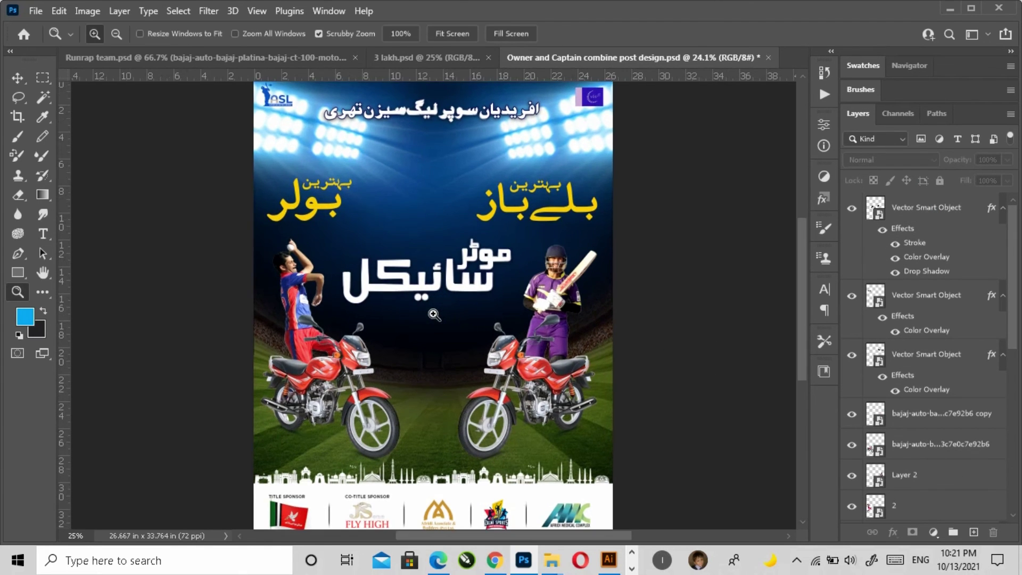
{"action": "left_click", "coordinate": [19, 79]}
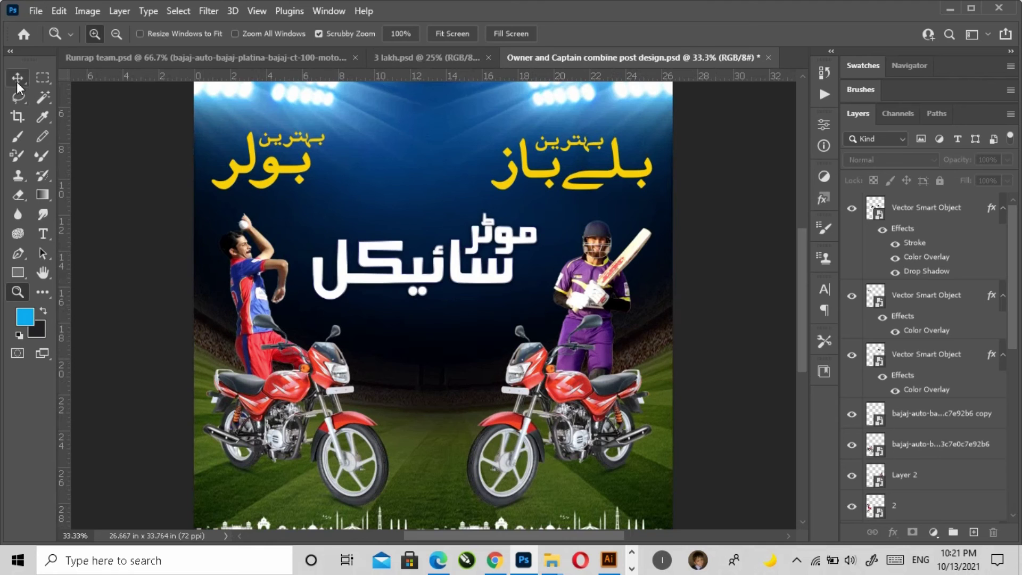
{"action": "left_click", "coordinate": [426, 274]}
{"action": "key", "text": "shift+Right"}
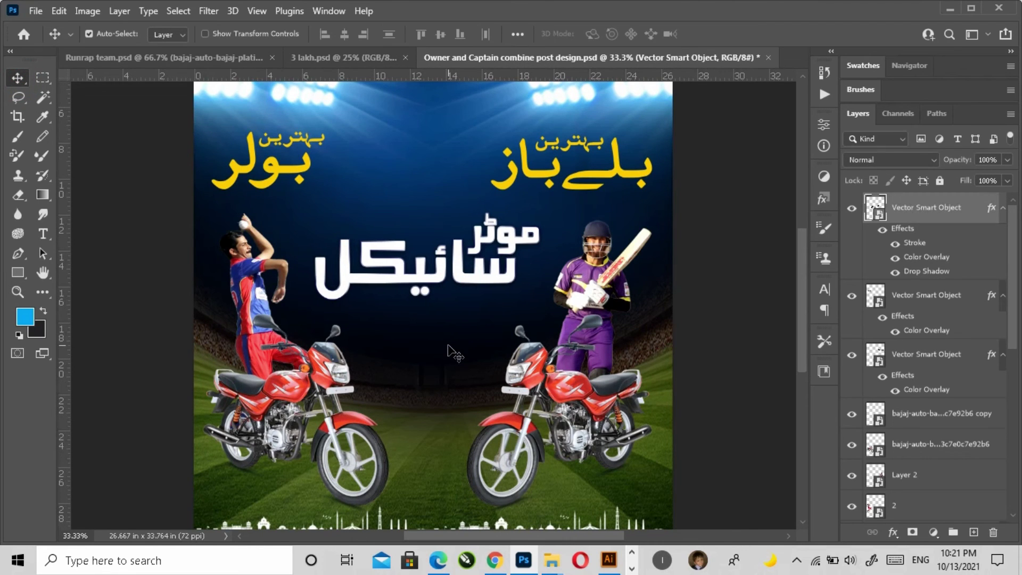
{"action": "key", "text": "shift+Right"}
{"action": "key", "text": "shift+Right"}
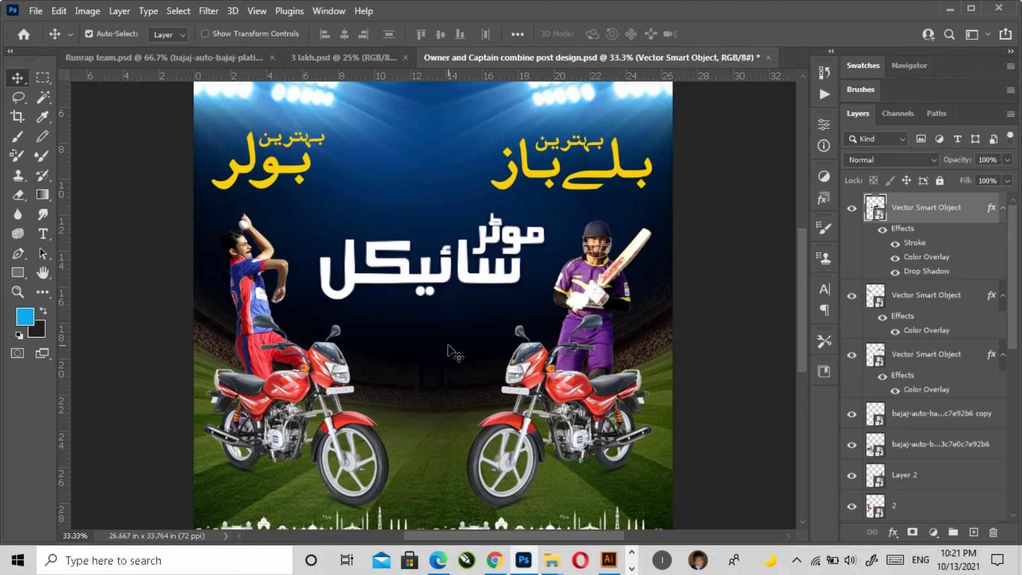
{"action": "key", "text": "shift+Down"}
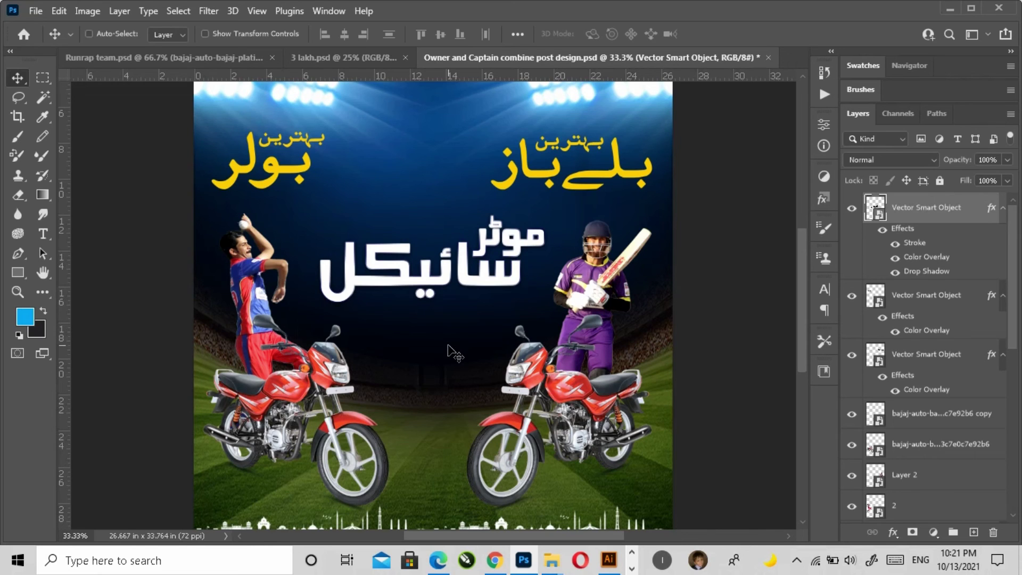
Step: Enlarge the heading slightly, then fit the whole poster on screen
{"action": "key", "text": "ctrl+t"}
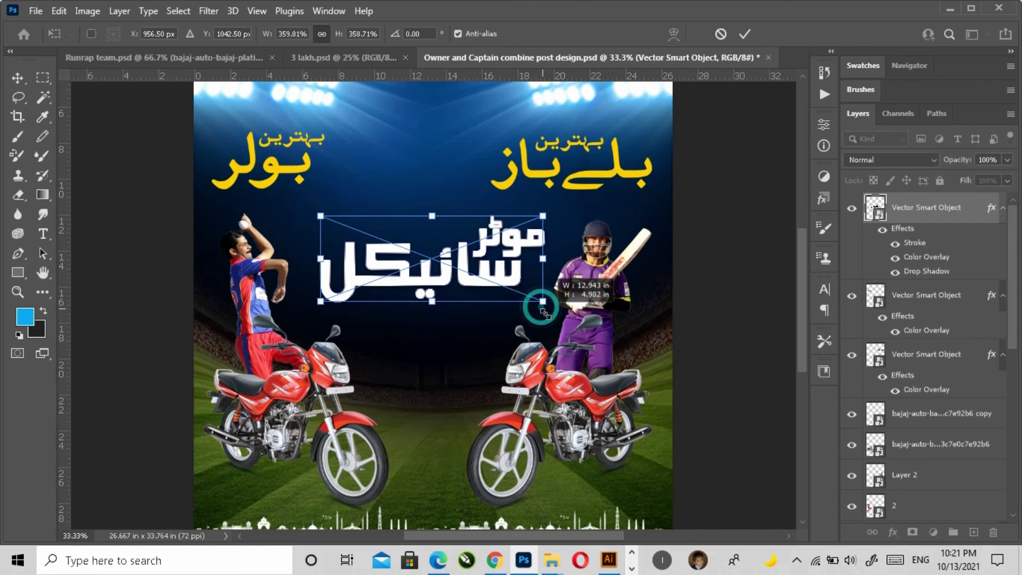
{"action": "left_click_drag", "start_coordinate": [542, 302], "coordinate": [549, 304]}
{"action": "key", "text": "Return"}
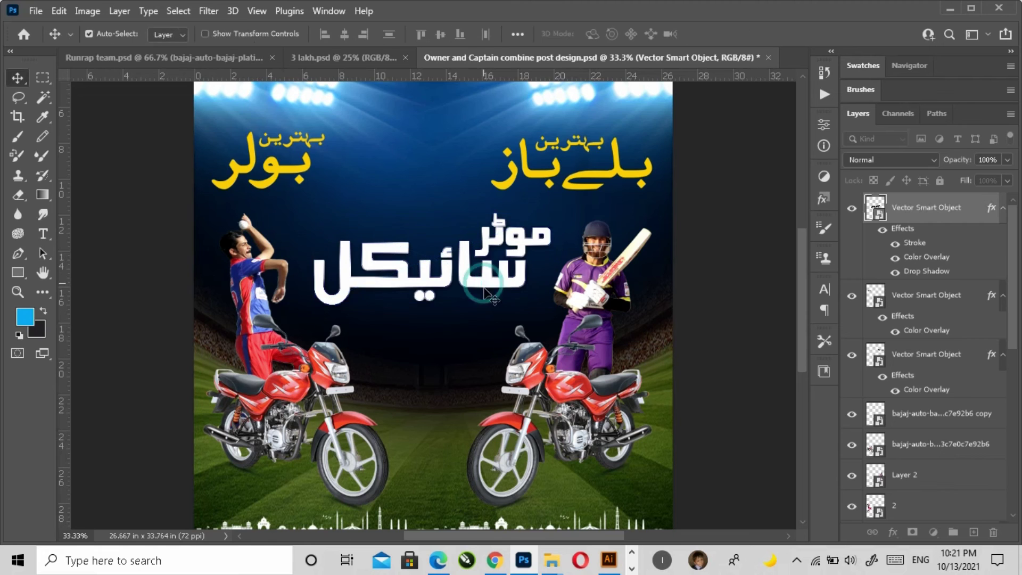
{"action": "key", "text": "z"}
{"action": "left_click", "coordinate": [453, 33]}
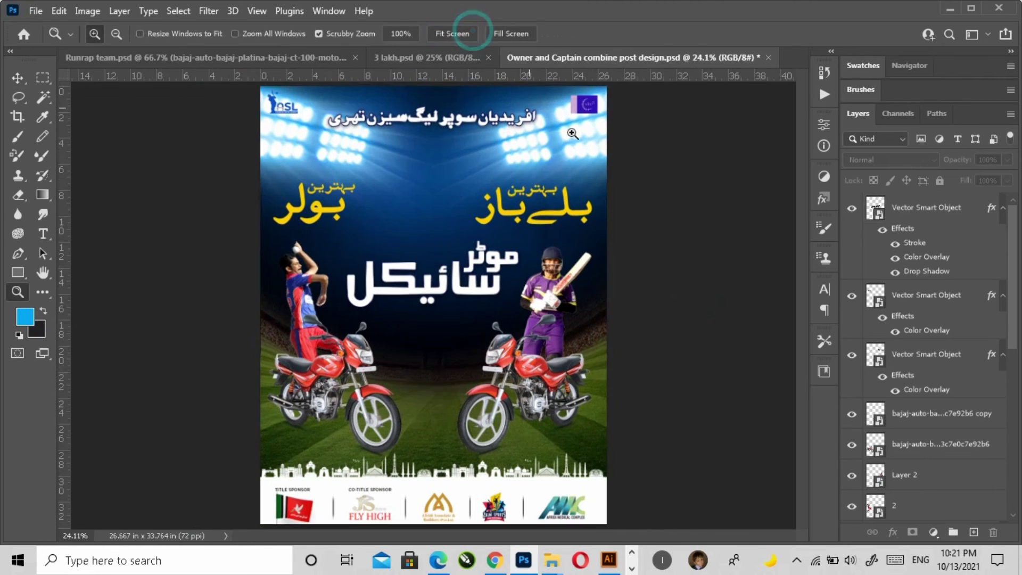
{"action": "left_click", "coordinate": [18, 77]}
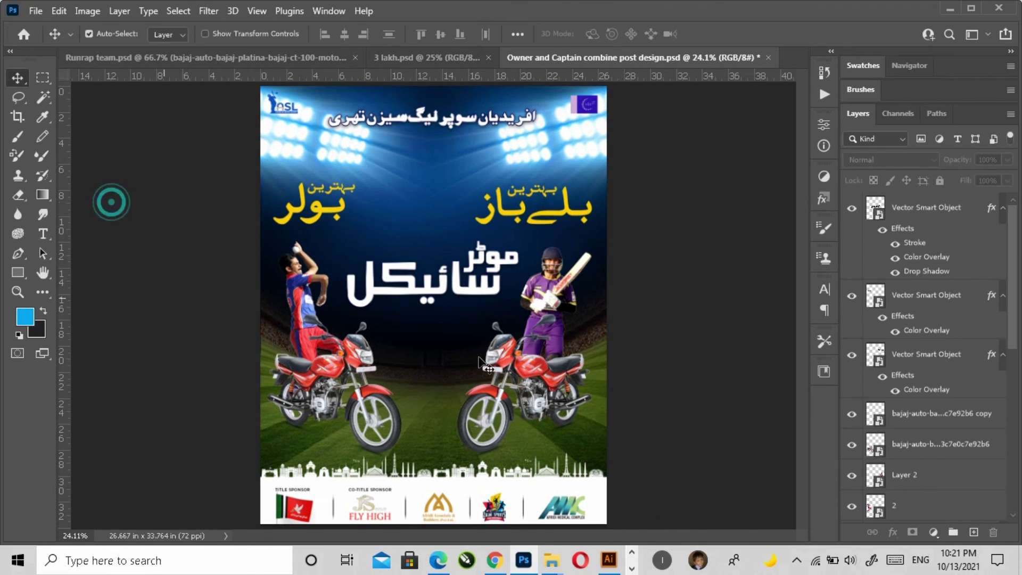
{"action": "left_click", "coordinate": [653, 336]}
{"action": "left_click", "coordinate": [154, 266]}
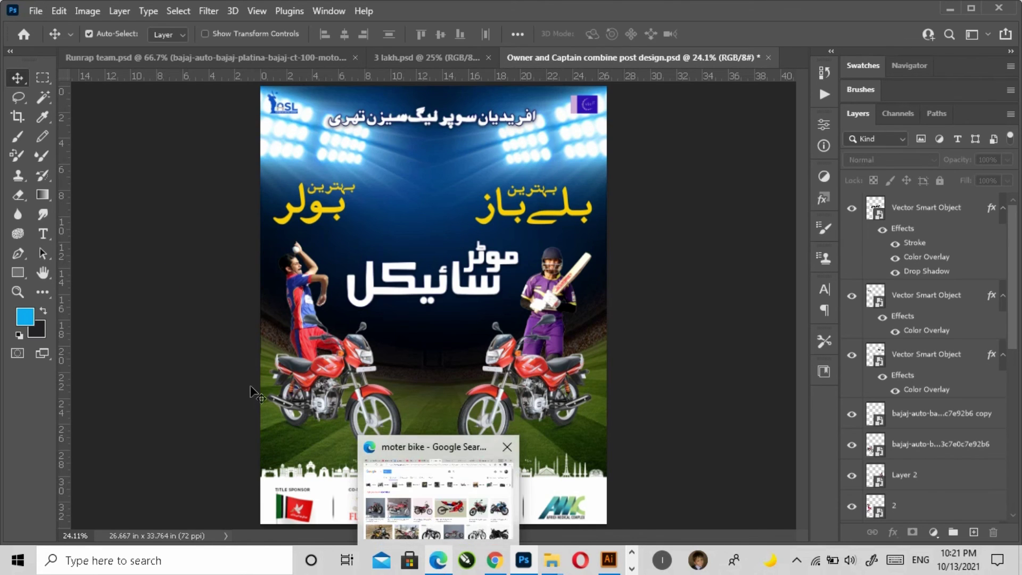
{"action": "left_click", "coordinate": [496, 561]}
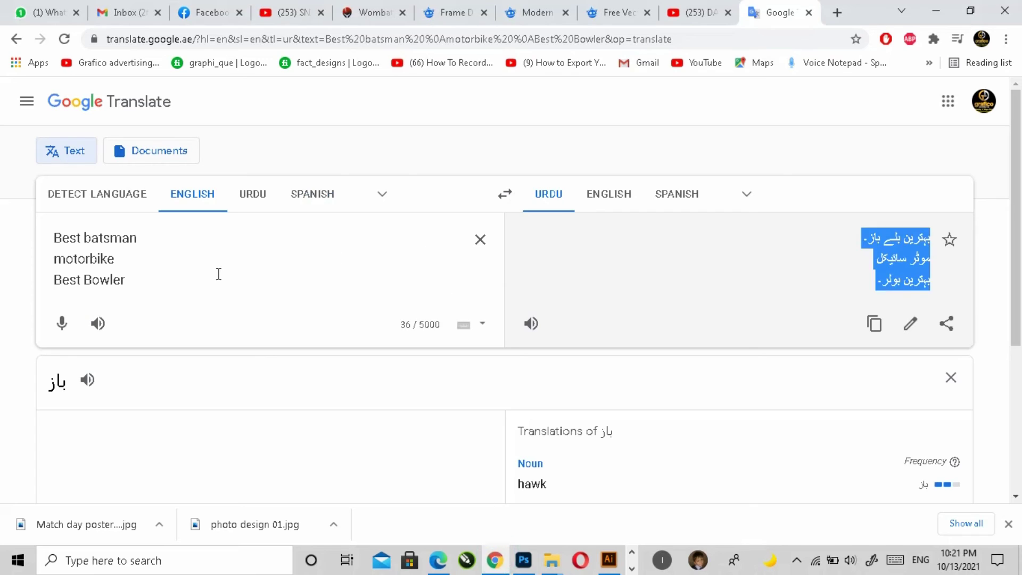
{"action": "left_click", "coordinate": [140, 238]}
{"action": "double_click", "coordinate": [113, 234]}
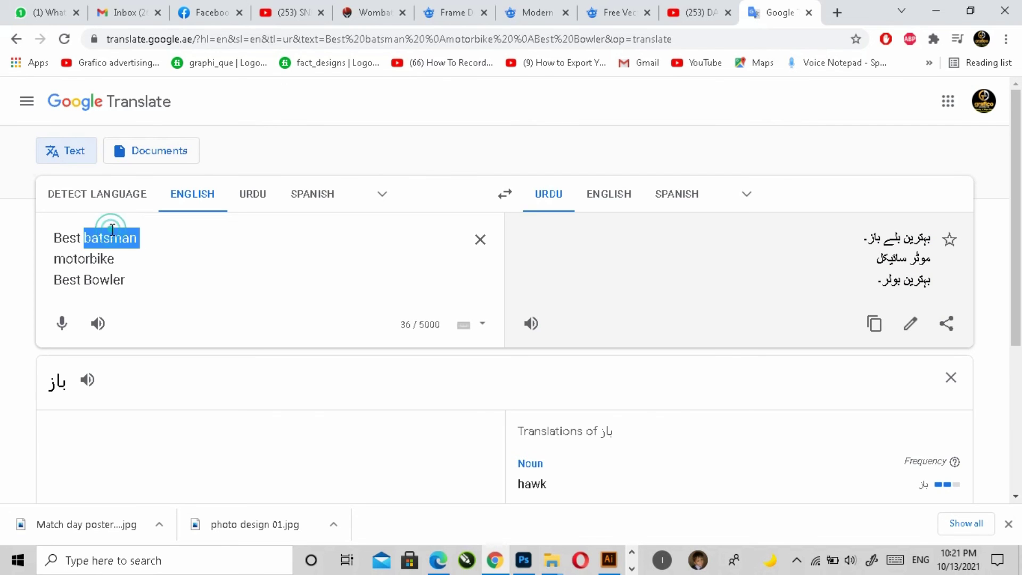
{"action": "left_click_drag", "start_coordinate": [144, 237], "coordinate": [43, 243]}
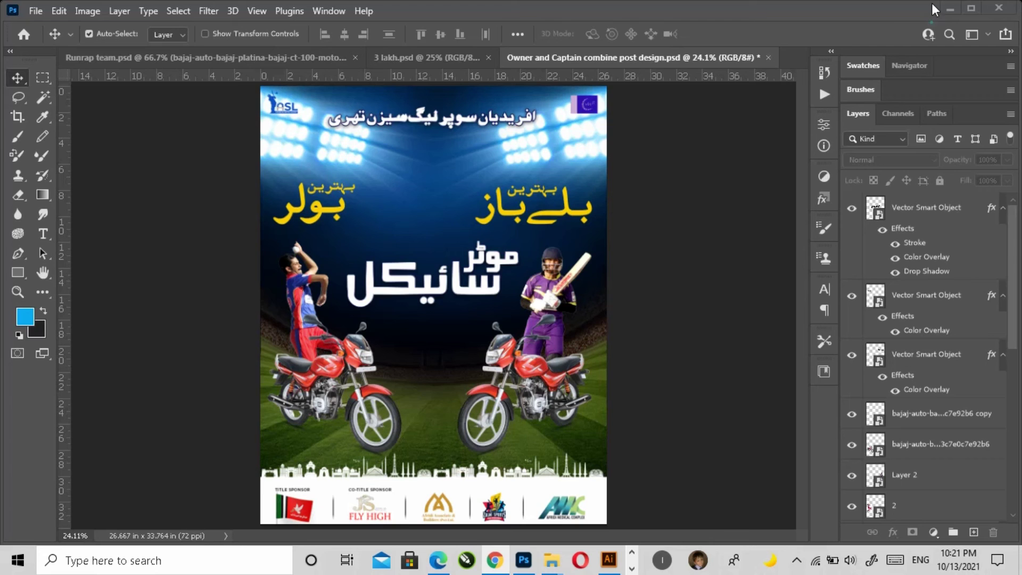
{"action": "left_click", "coordinate": [937, 11]}
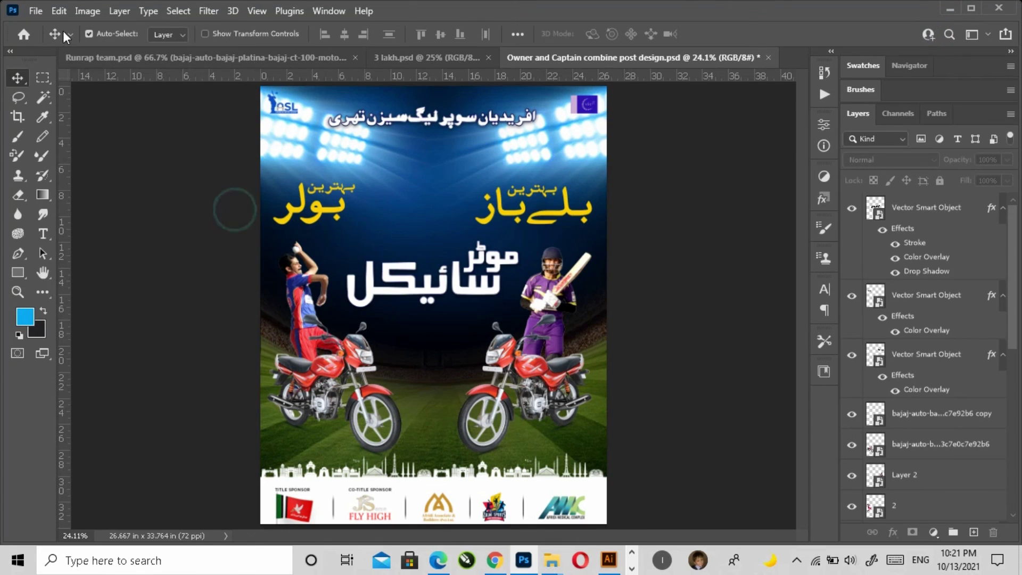
Step: Save the poster as 'Best batsman.psd' in the Facebook Post design folder, keeping maximize compatibility
{"action": "left_click", "coordinate": [36, 11]}
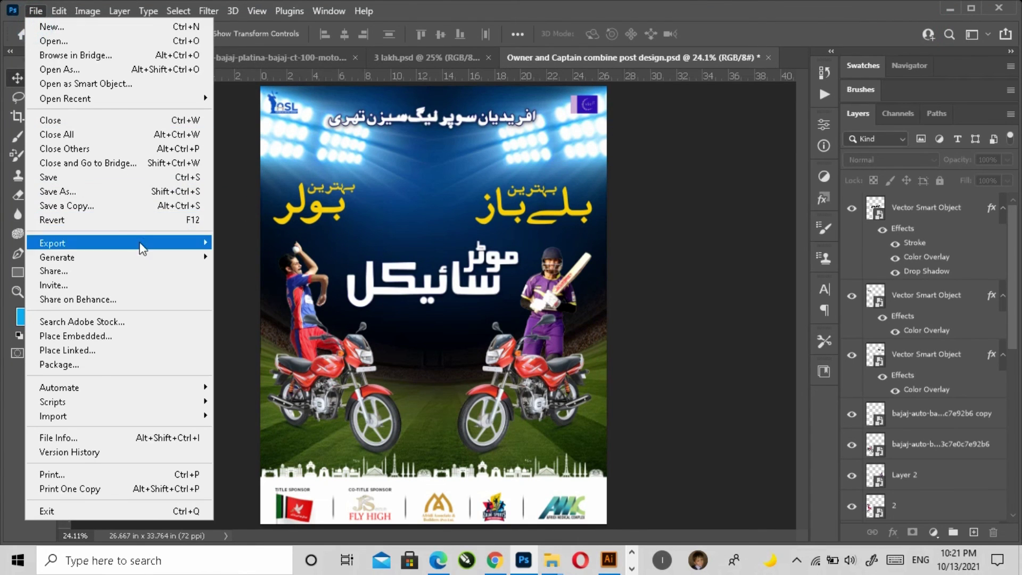
{"action": "left_click", "coordinate": [82, 190]}
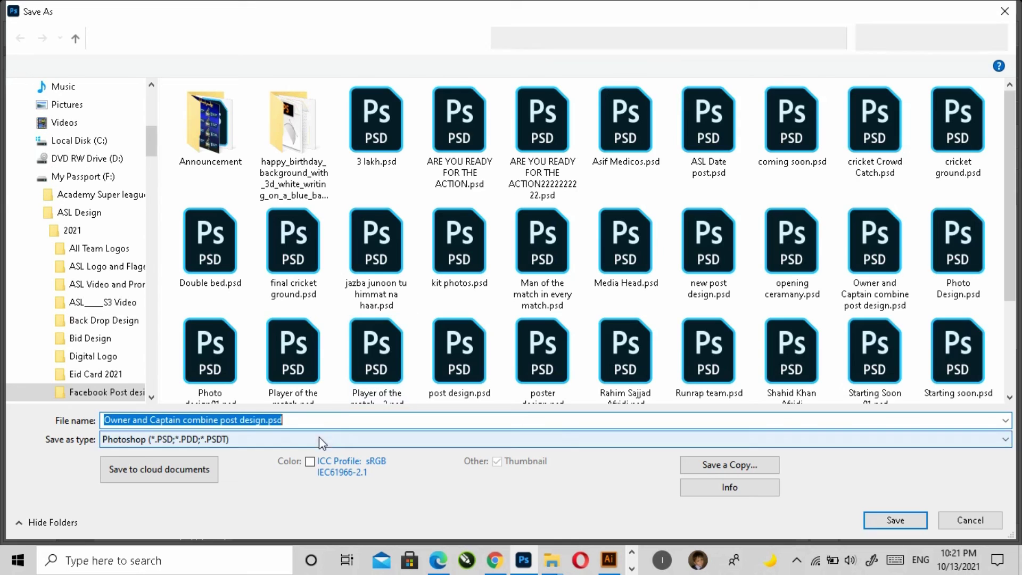
{"action": "left_click", "coordinate": [308, 420]}
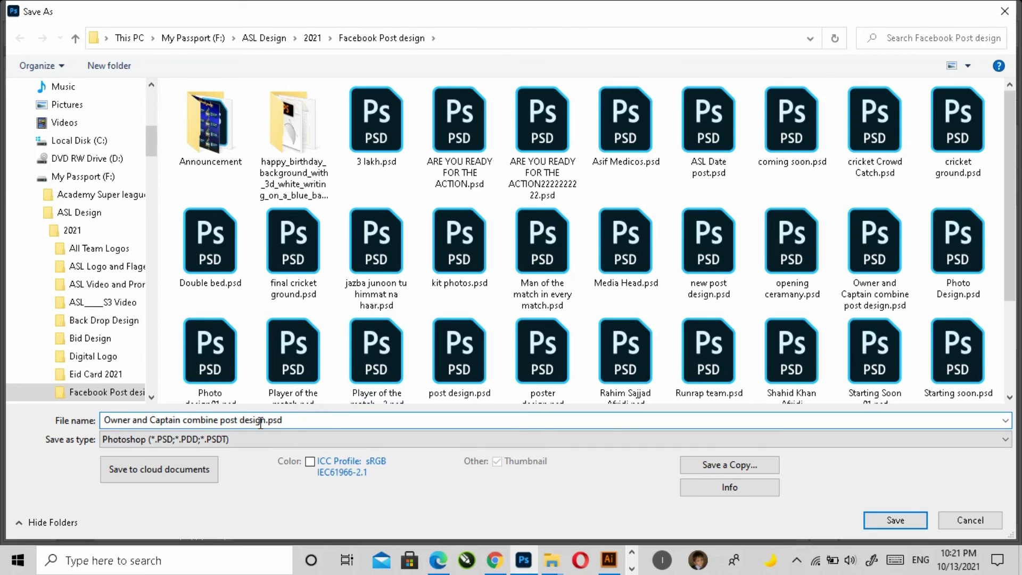
{"action": "left_click_drag", "start_coordinate": [266, 421], "coordinate": [102, 421]}
{"action": "type", "text": "Best batsman"}
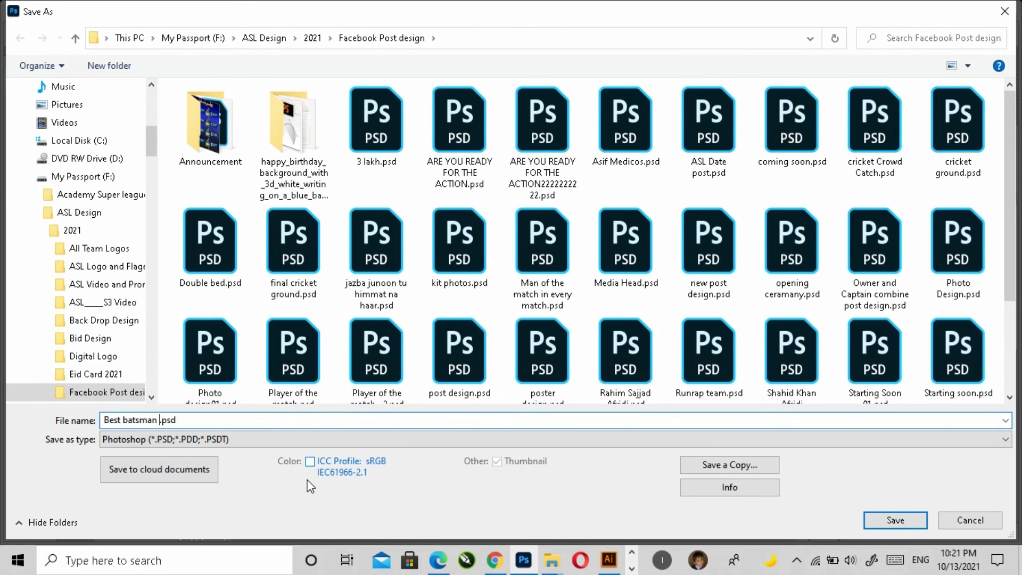
{"action": "key", "text": "BackSpace"}
{"action": "left_click", "coordinate": [893, 519]}
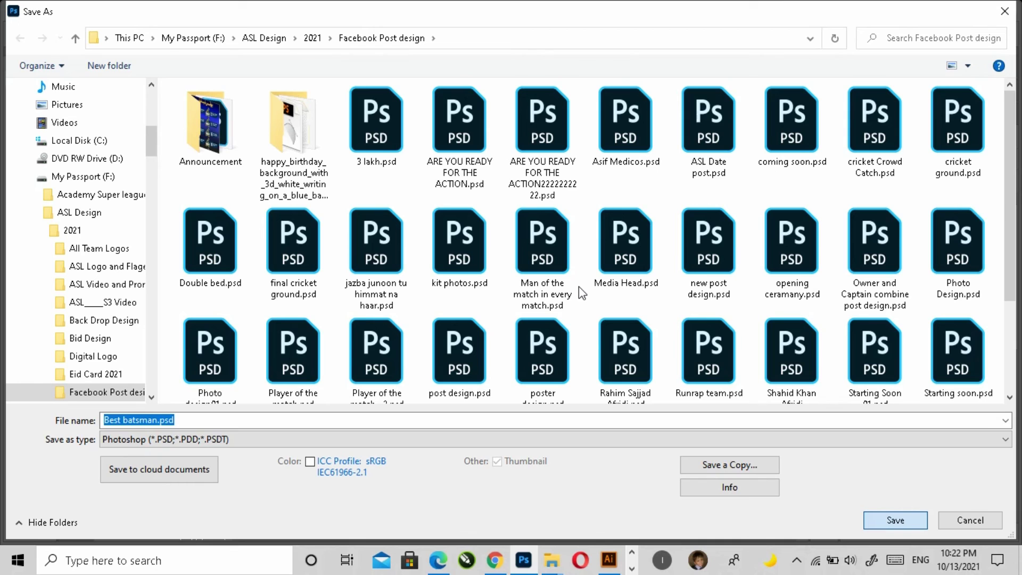
{"action": "key", "text": "Escape"}
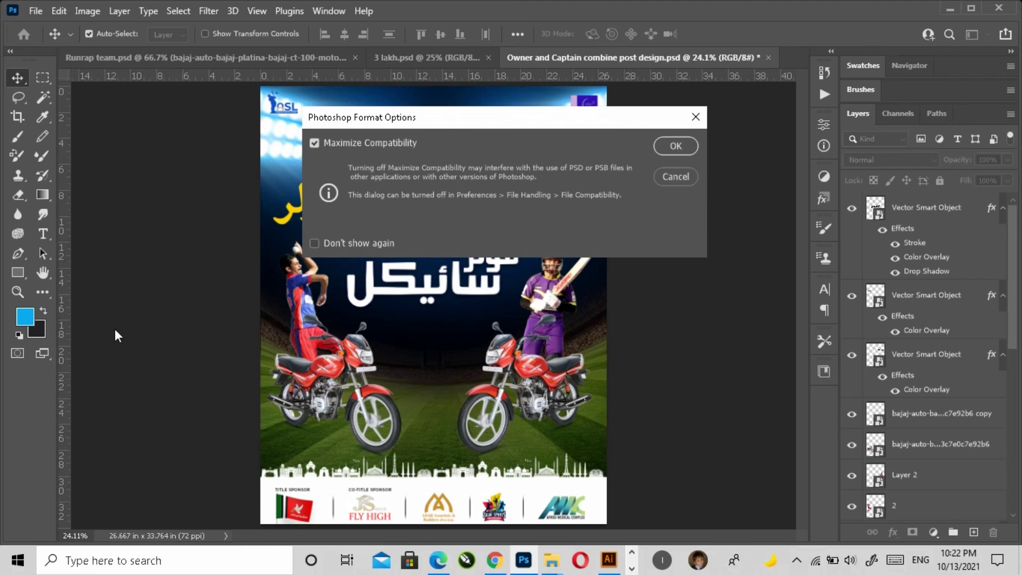
{"action": "key", "text": "Return"}
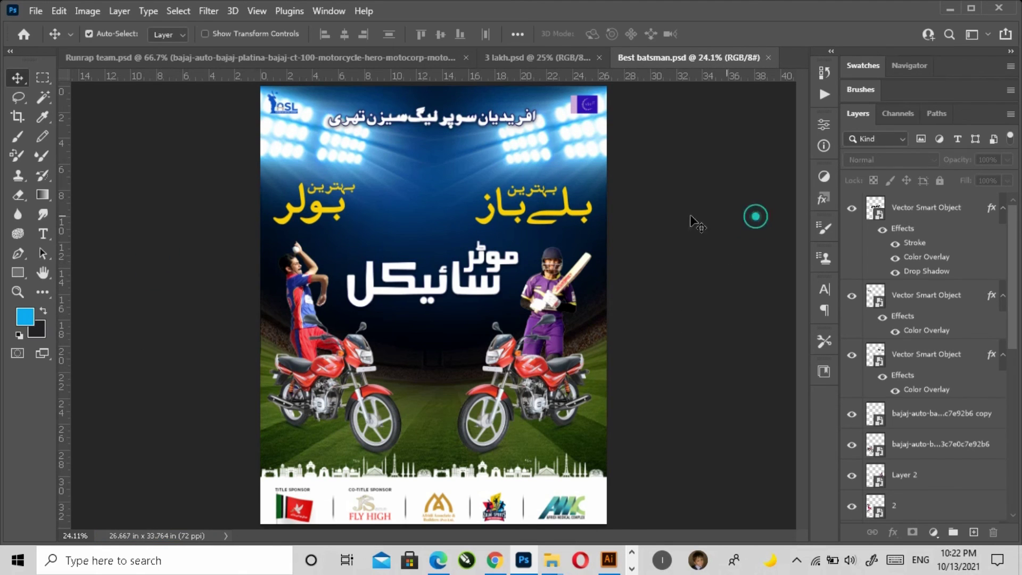
Step: Place-embed 3 Logo.png from the 2021 > Sezen 3 Logo folder above the top layer
{"action": "left_click", "coordinate": [931, 209]}
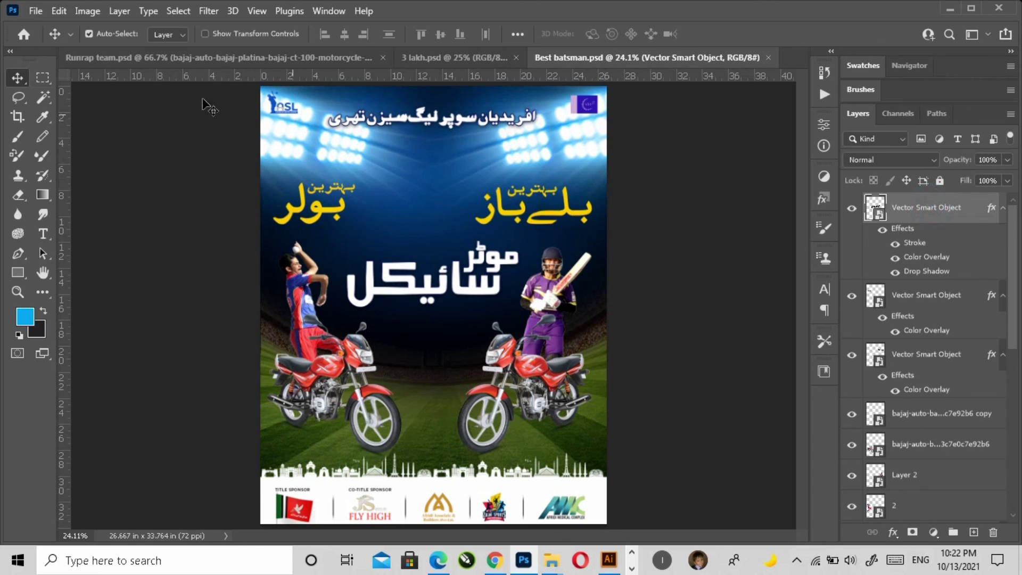
{"action": "left_click", "coordinate": [36, 10]}
{"action": "left_click", "coordinate": [138, 337]}
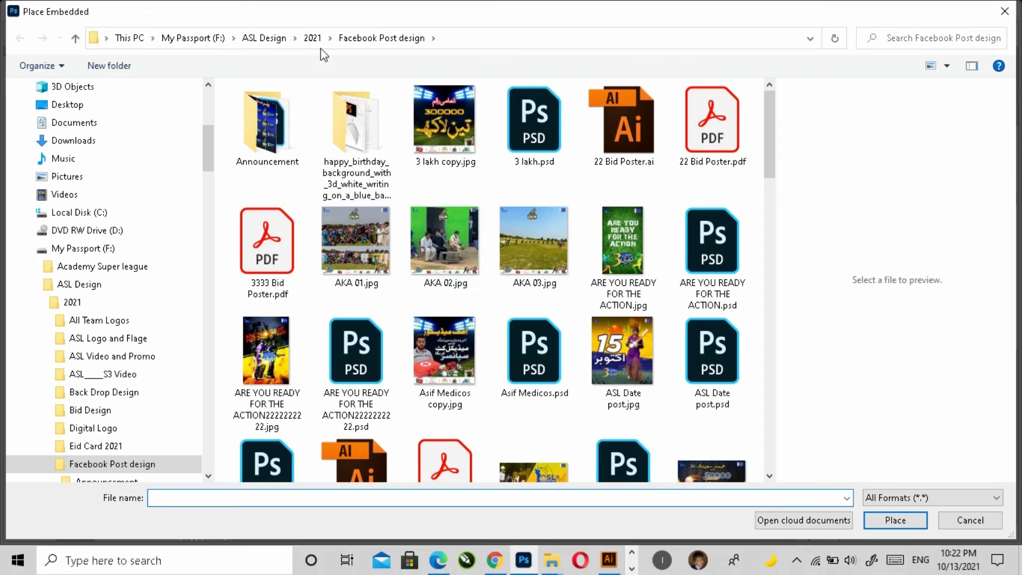
{"action": "left_click", "coordinate": [312, 38]}
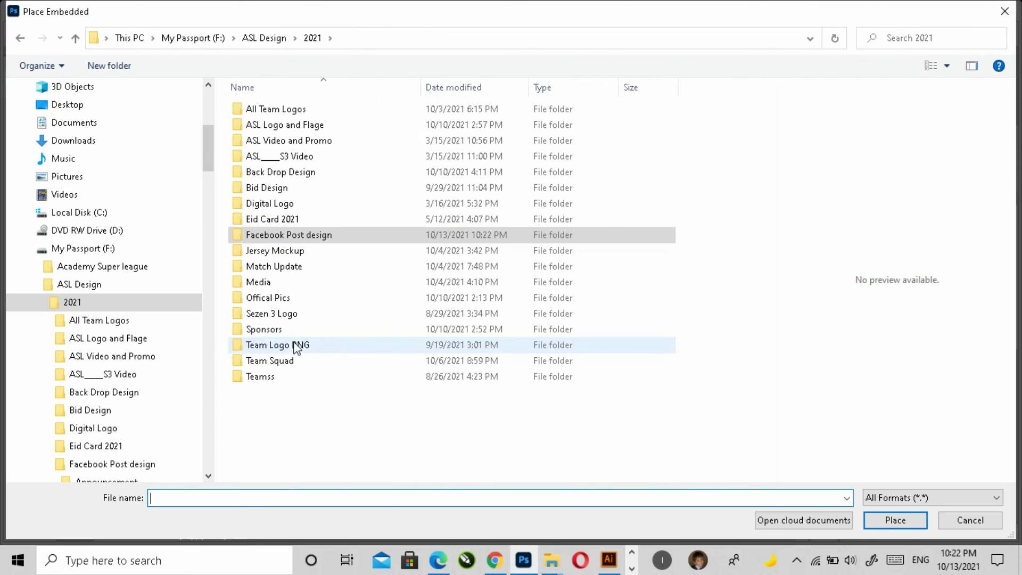
{"action": "left_click", "coordinate": [281, 315]}
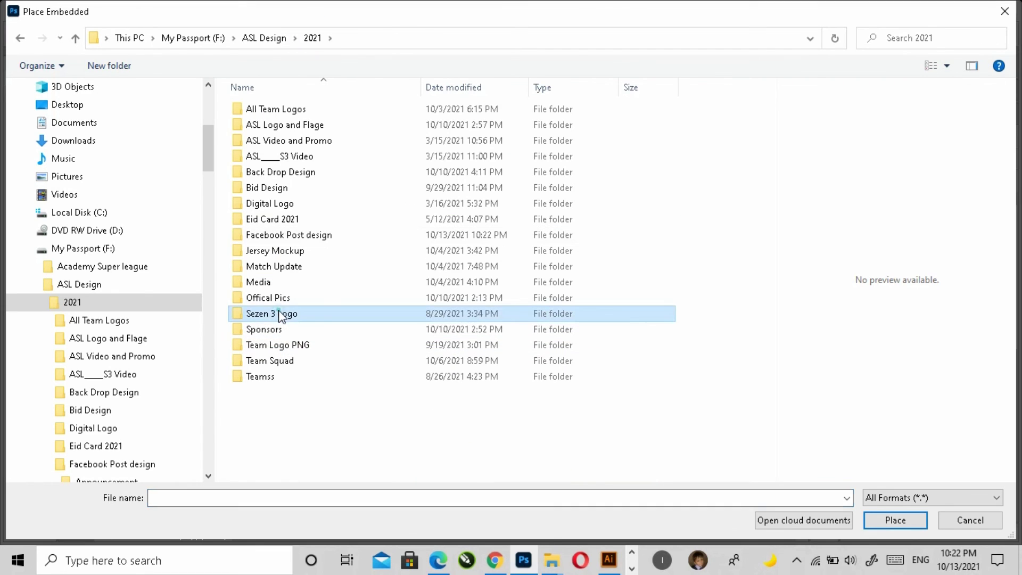
{"action": "double_click", "coordinate": [281, 316]}
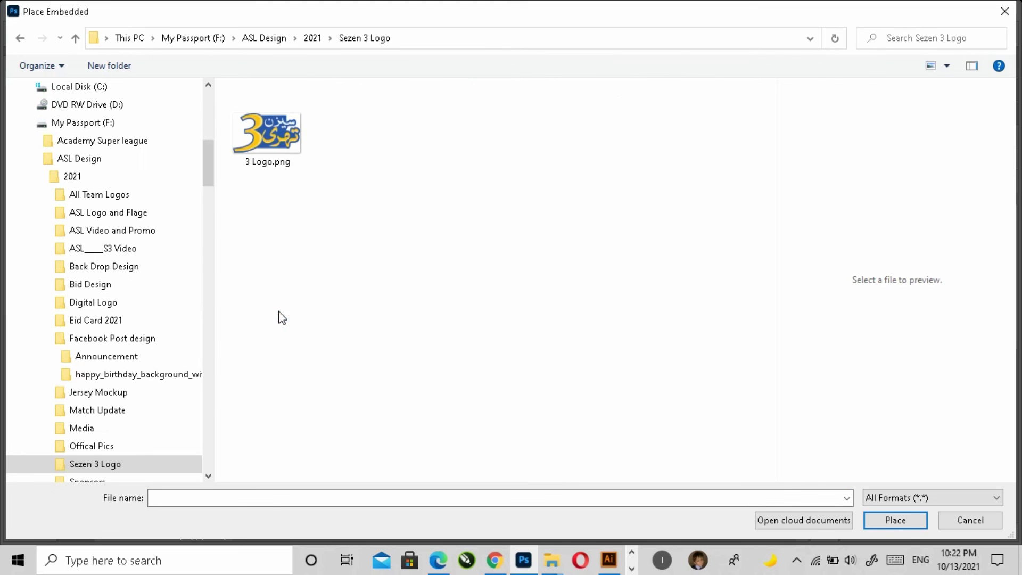
{"action": "left_click", "coordinate": [269, 141]}
{"action": "left_click", "coordinate": [896, 521]}
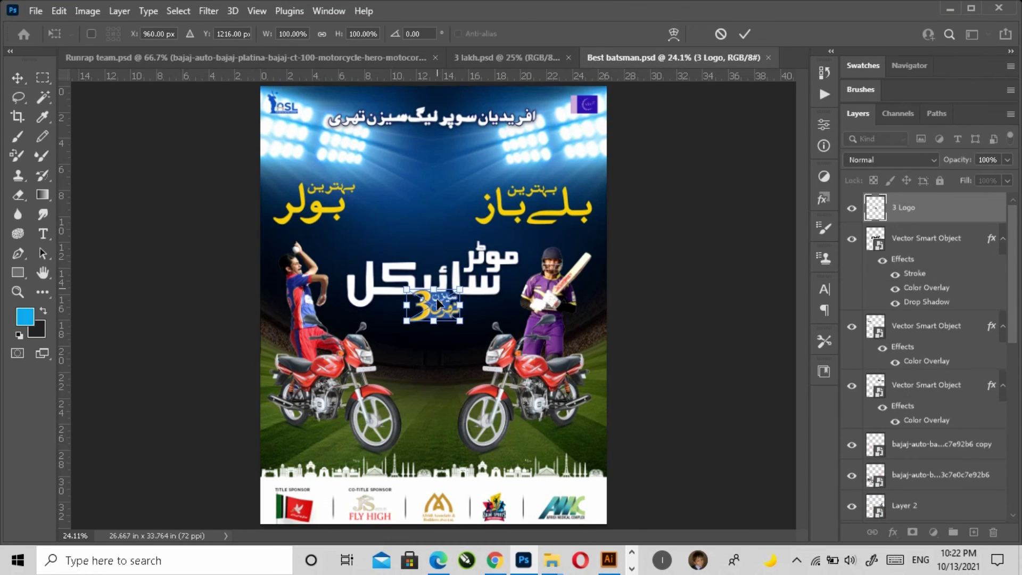
Step: Position the Season 3 logo at the top centre and enlarge it to about 144%
{"action": "left_click_drag", "start_coordinate": [431, 218], "coordinate": [429, 170]}
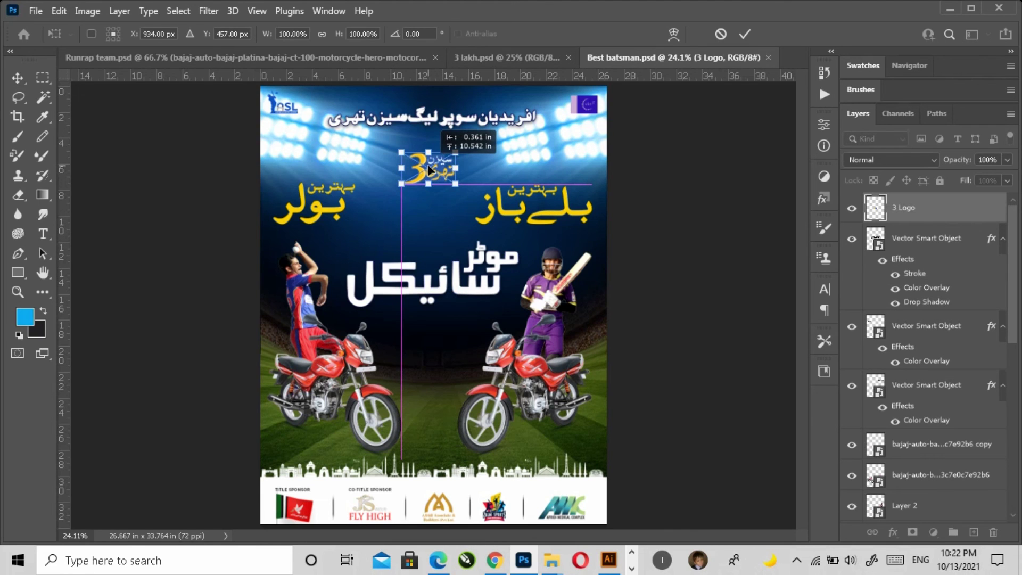
{"action": "key", "text": "shift+Left"}
{"action": "key", "text": "shift+Left"}
{"action": "key", "text": "shift+Left"}
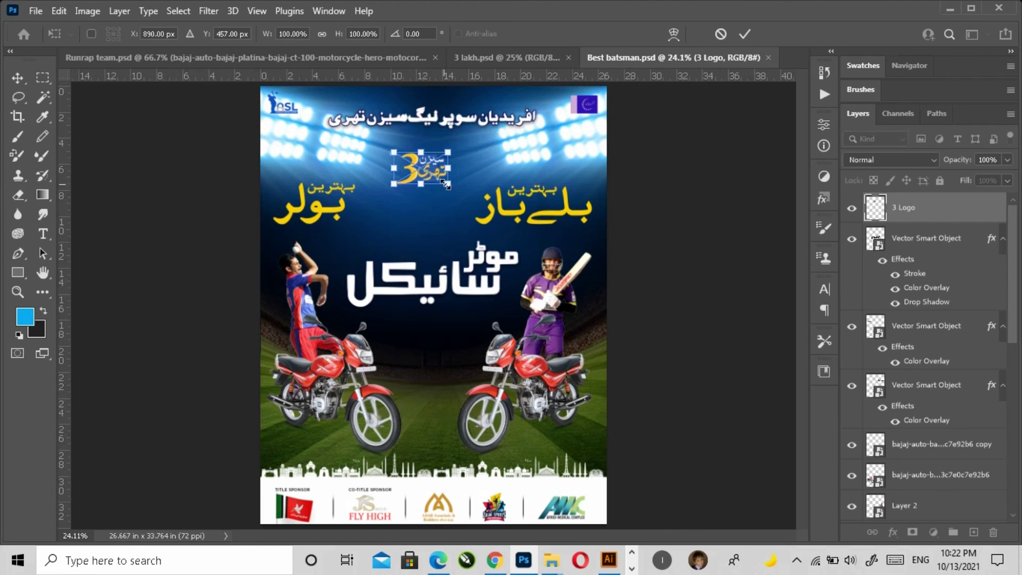
{"action": "left_click_drag", "start_coordinate": [449, 185], "coordinate": [452, 202]}
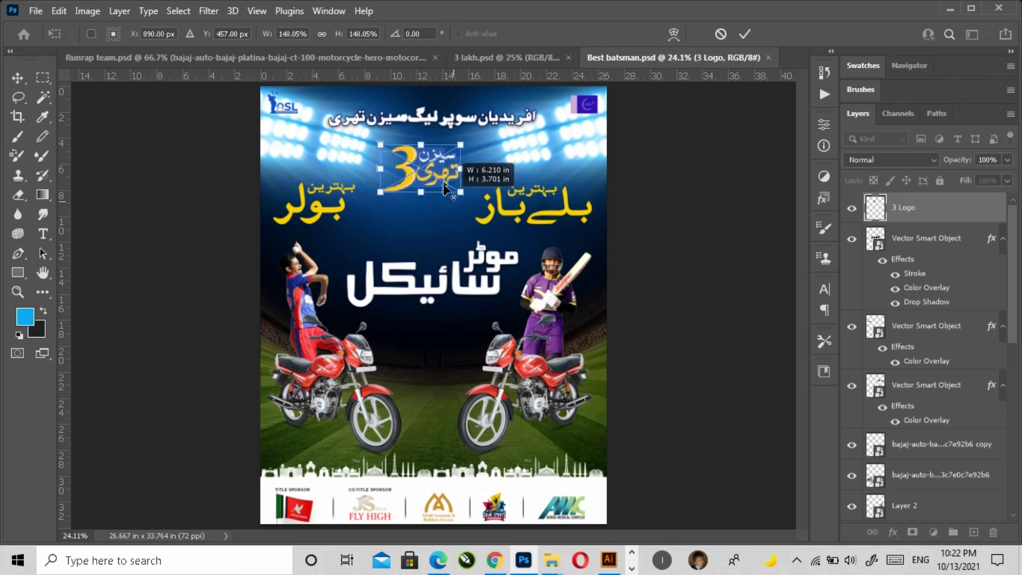
{"action": "key", "text": "Return"}
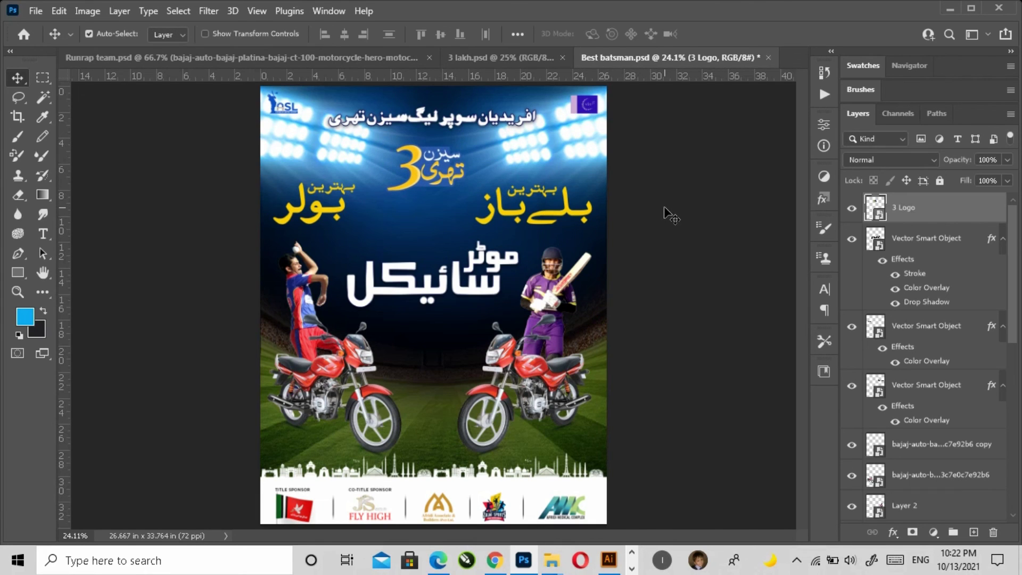
Step: Deselect all layers and re-save Best batsman.psd
{"action": "left_click", "coordinate": [575, 216]}
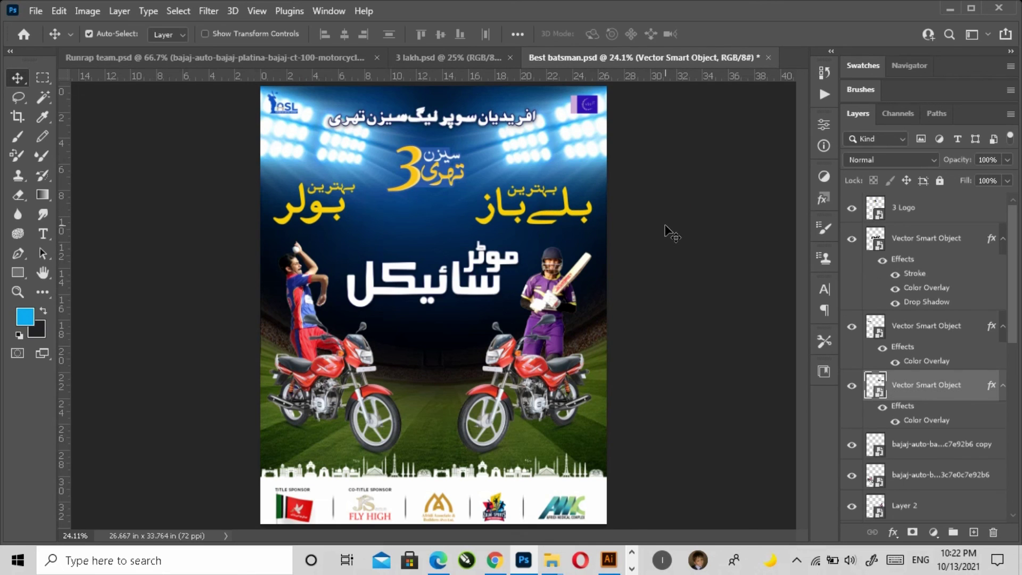
{"action": "left_click", "coordinate": [396, 298]}
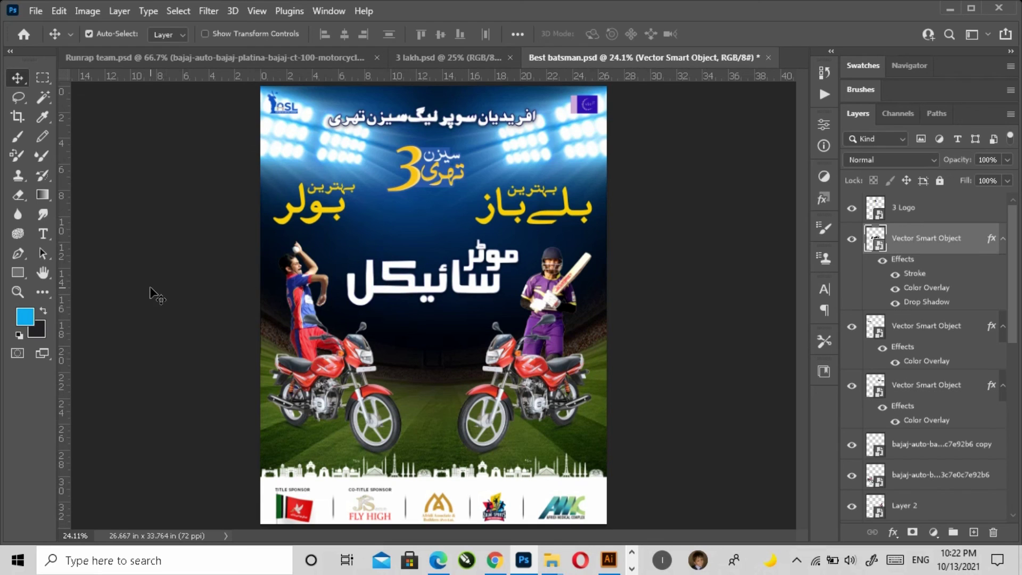
{"action": "left_click", "coordinate": [153, 287]}
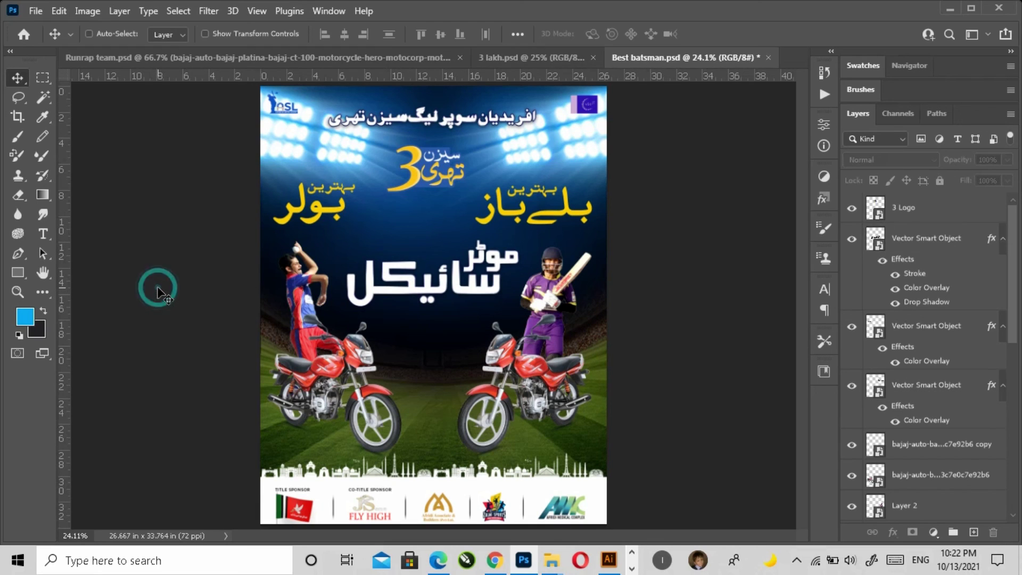
{"action": "key", "text": "ctrl+s"}
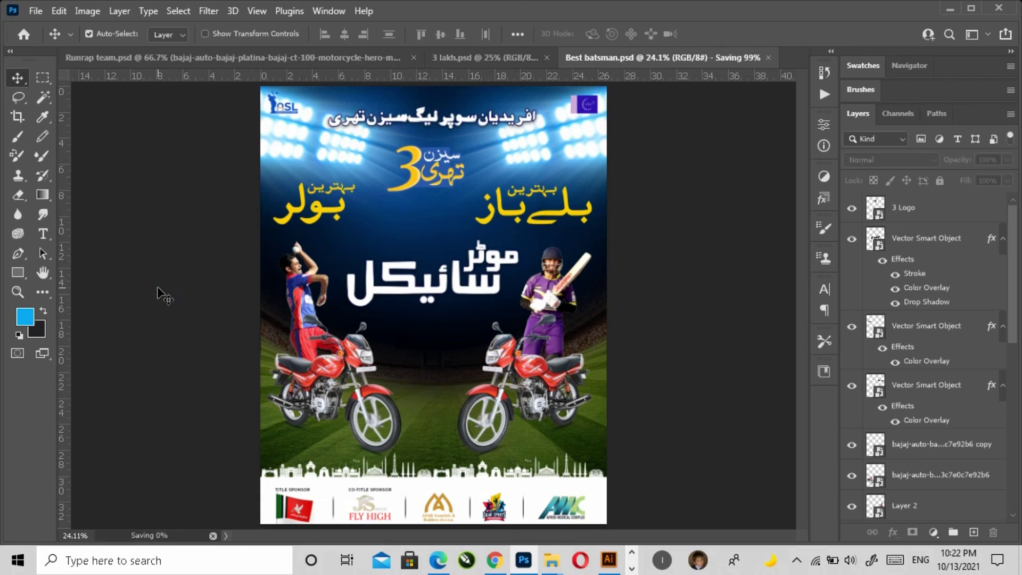